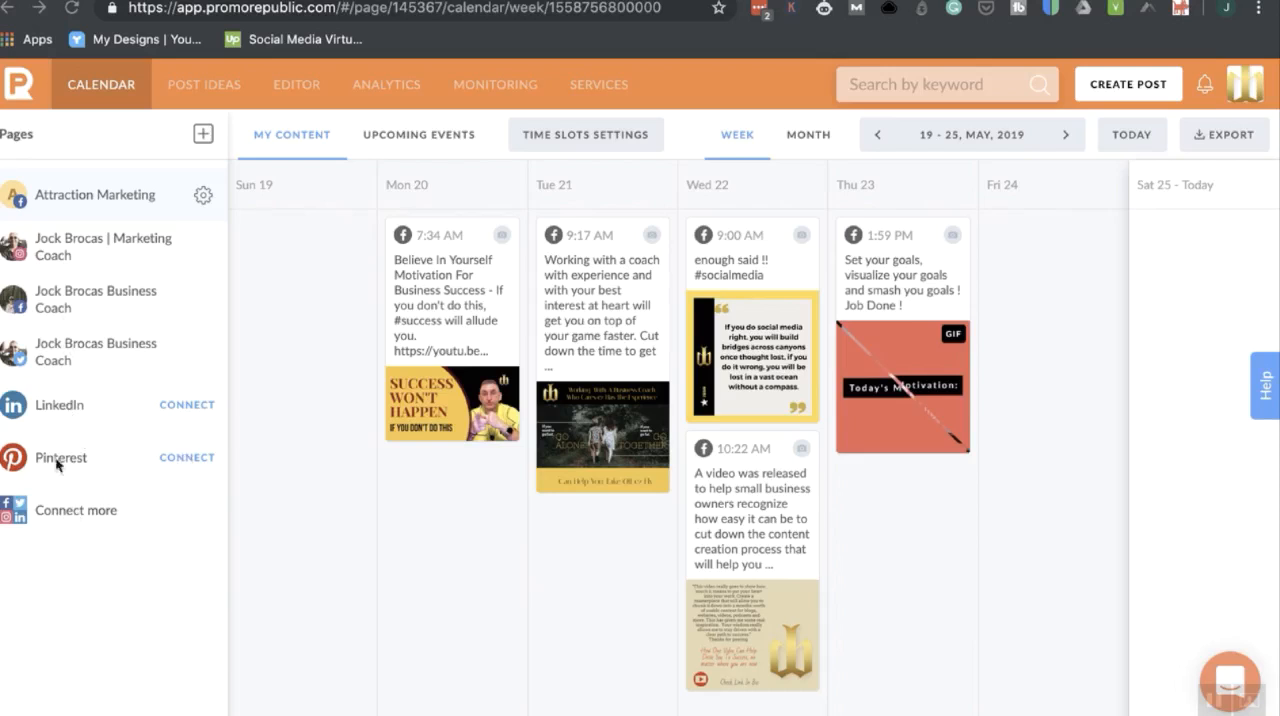
Review which social networks can be connected to the account, and close the connection dialog.
left_click(74, 512)
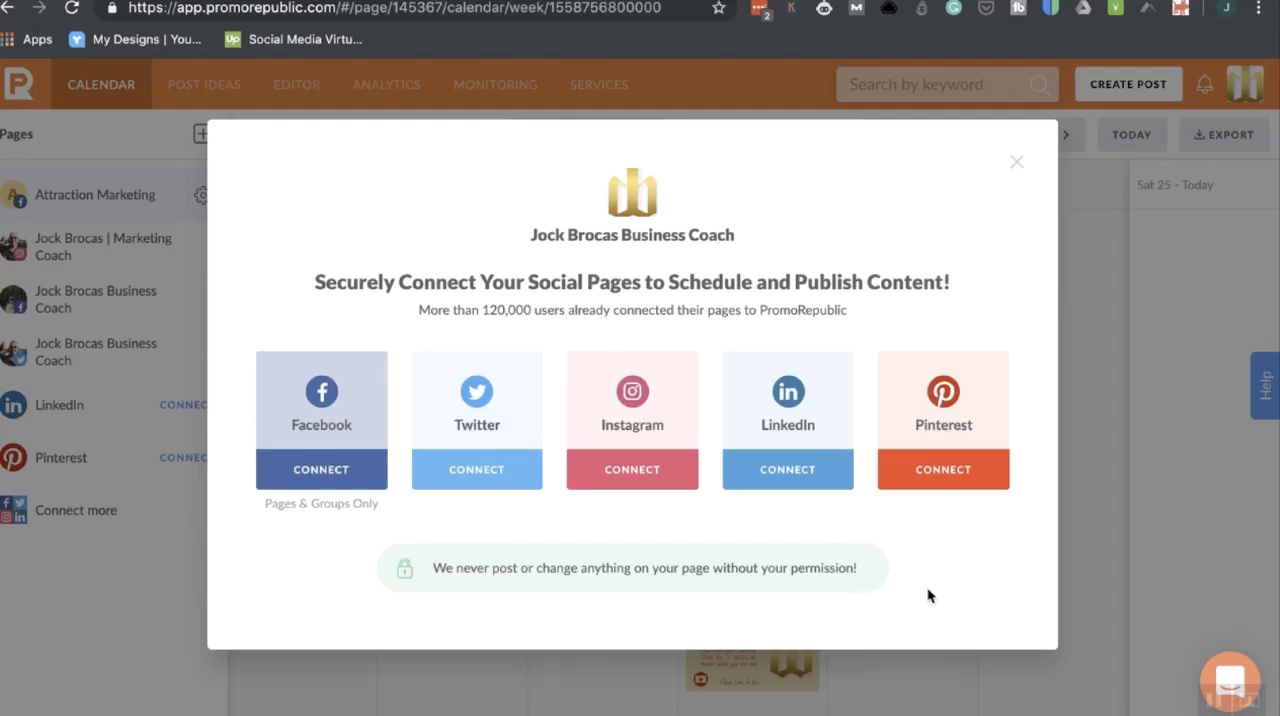
left_click(1015, 164)
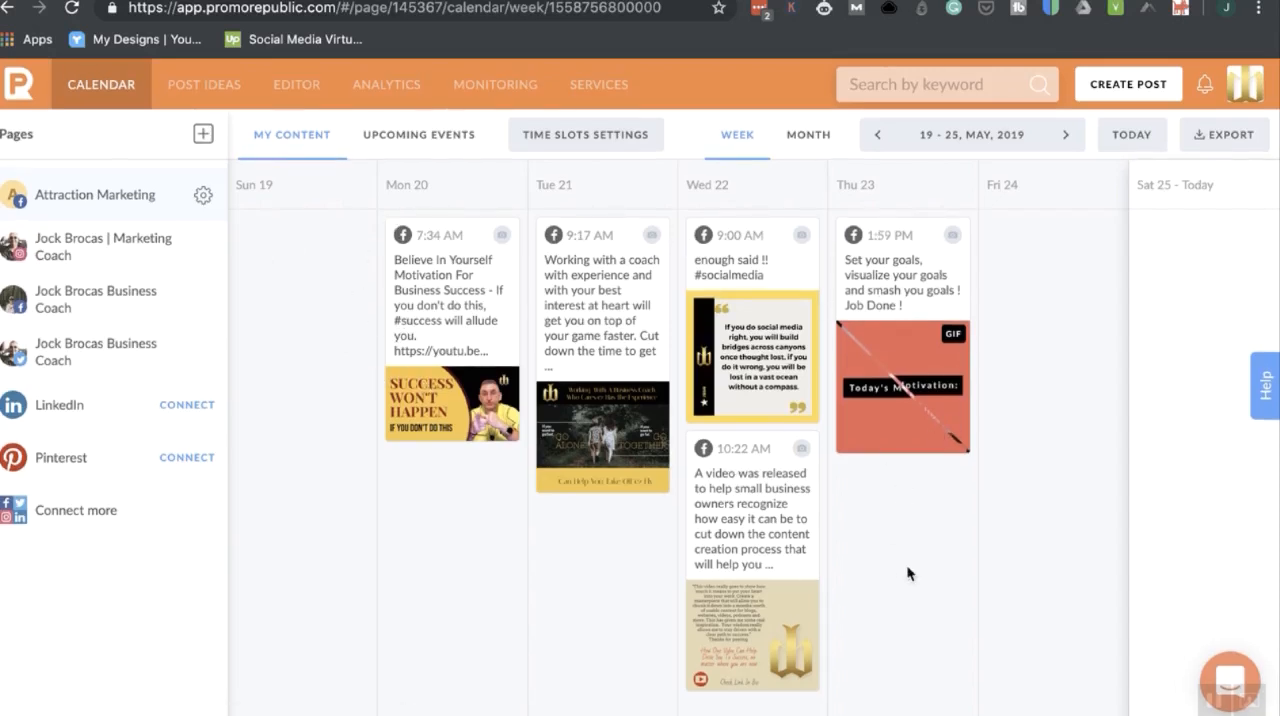
Show the weekly calendars of the Instagram marketing coach page and the Facebook business coach page, and examine the Facebook page's posts for the week.
left_click(108, 257)
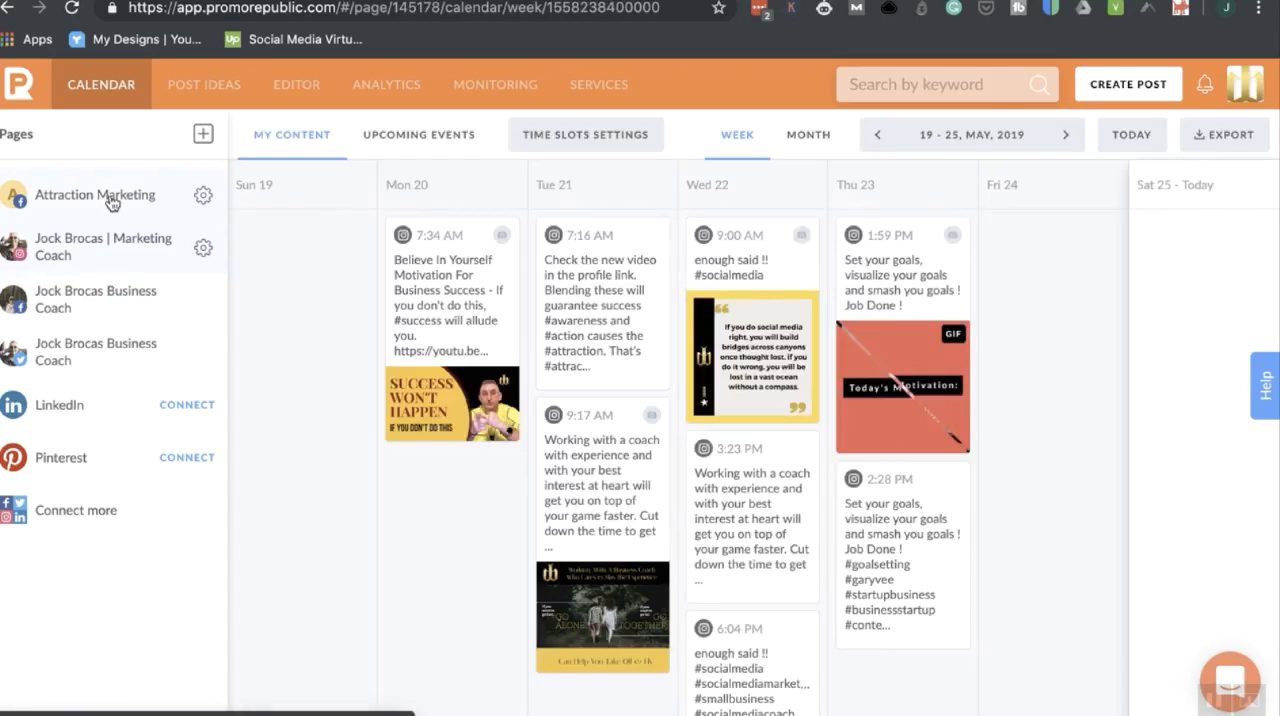
left_click(125, 312)
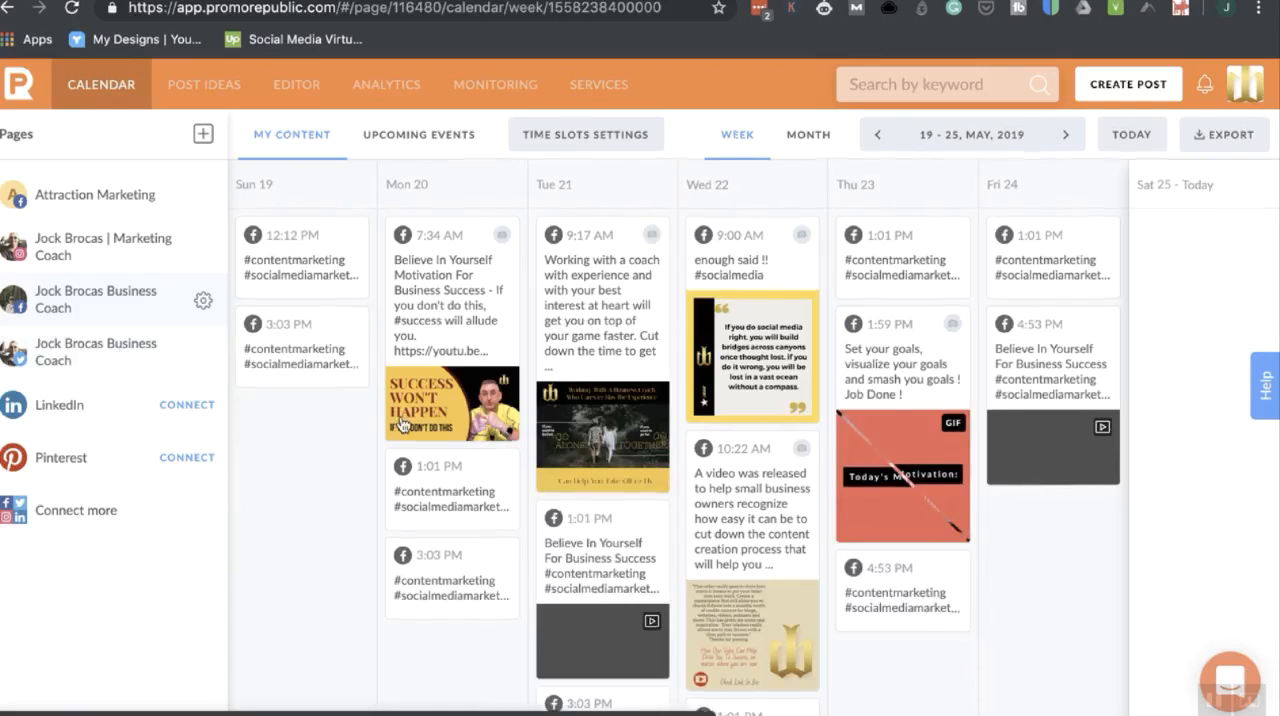
scroll(403, 425, "down", 1)
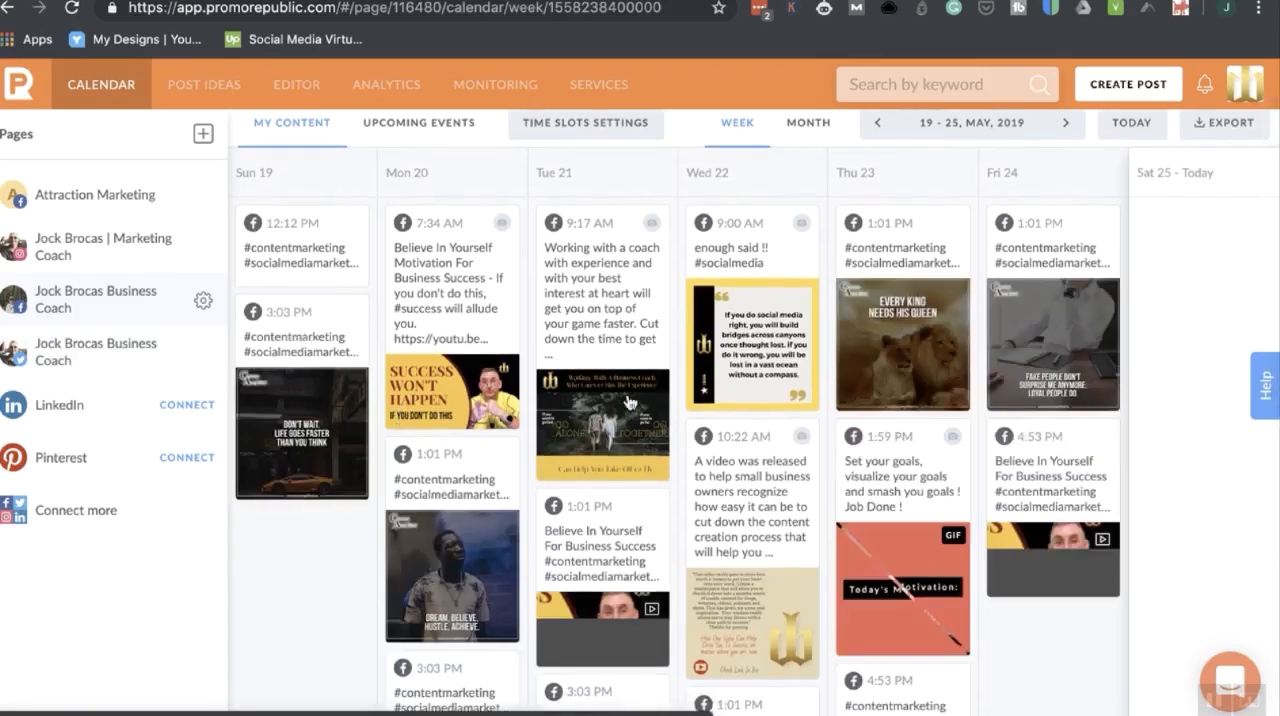
scroll(629, 400, "down", 3)
scroll(629, 402, "up", 1)
scroll(629, 402, "down", 3)
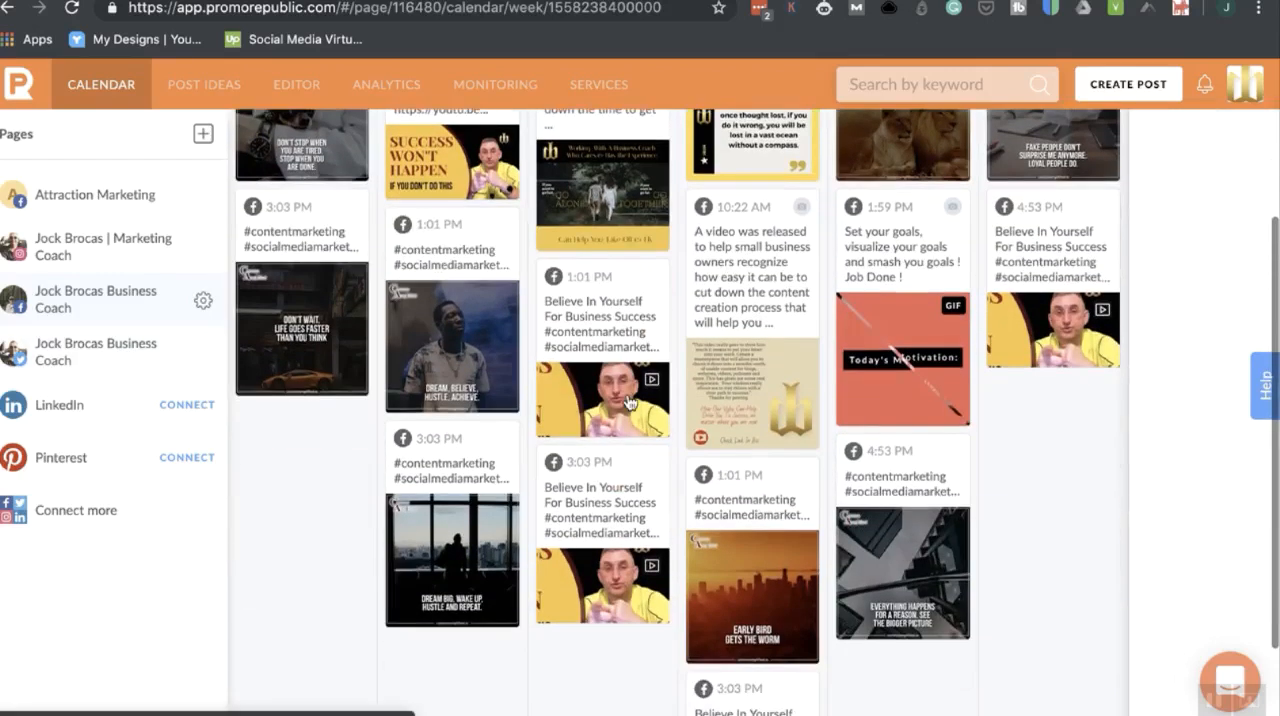
scroll(629, 402, "down", 2)
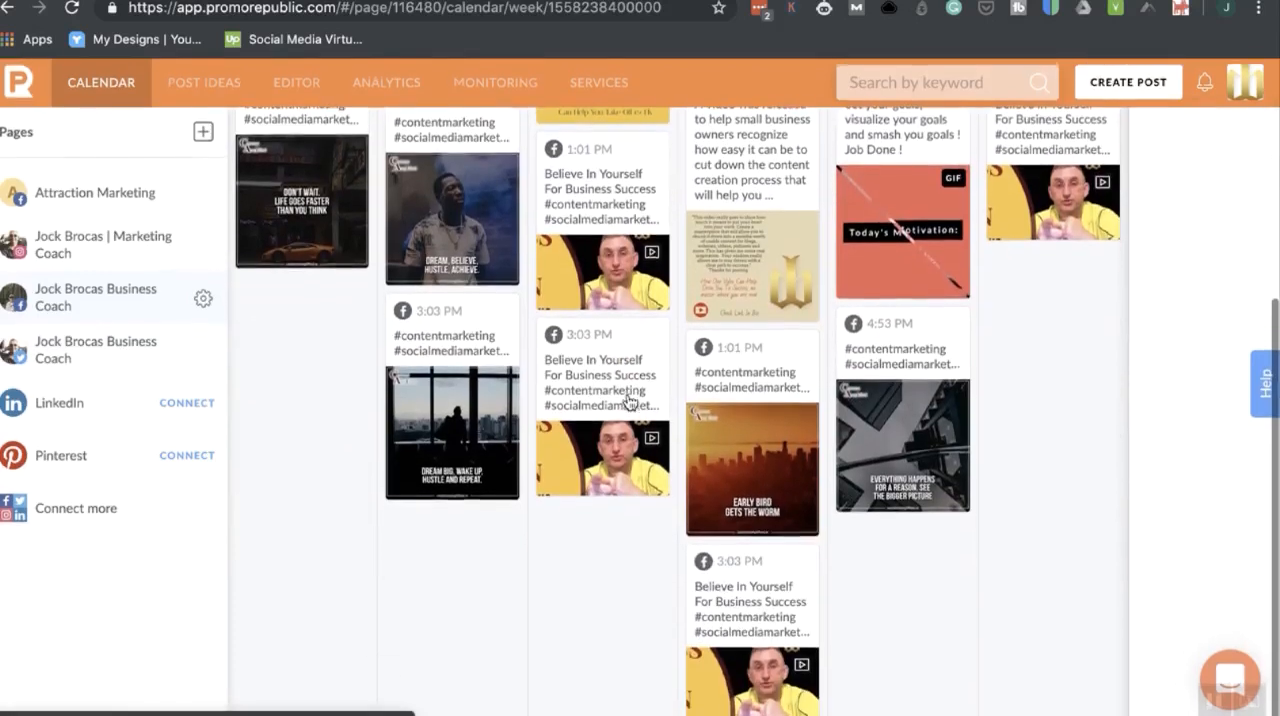
scroll(629, 402, "up", 7)
scroll(629, 402, "down", 3)
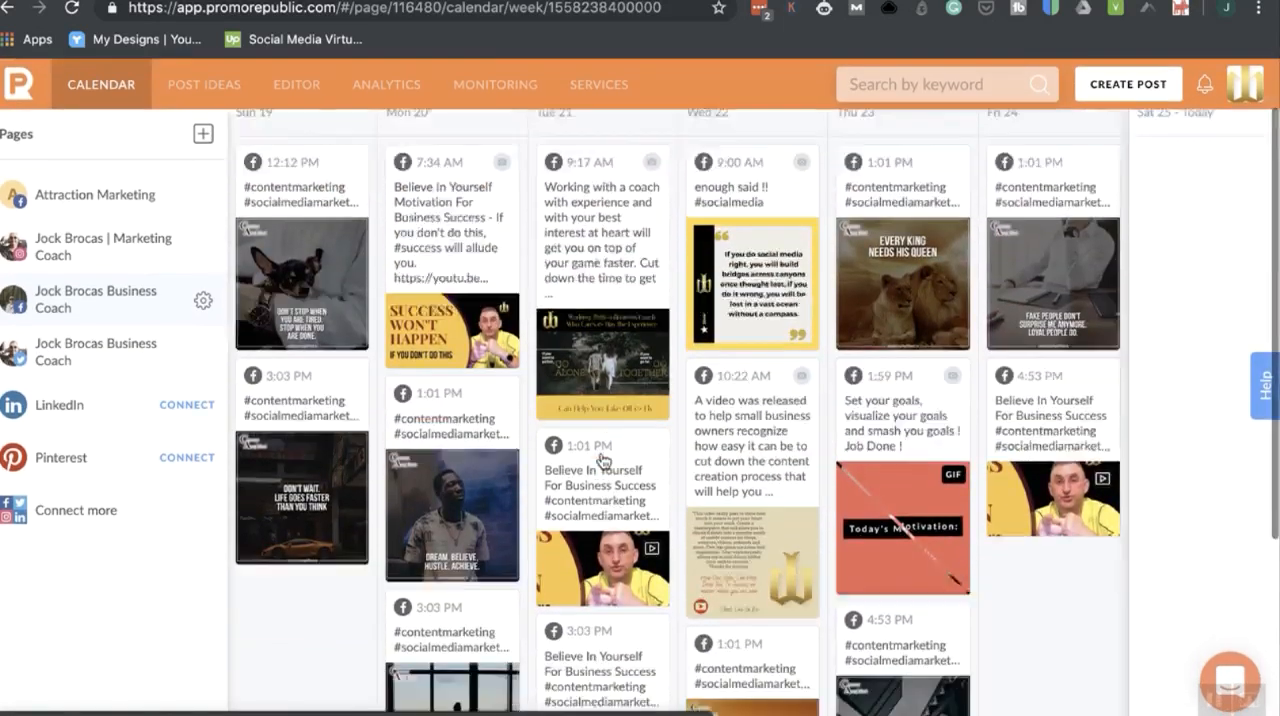
scroll(603, 460, "up", 3)
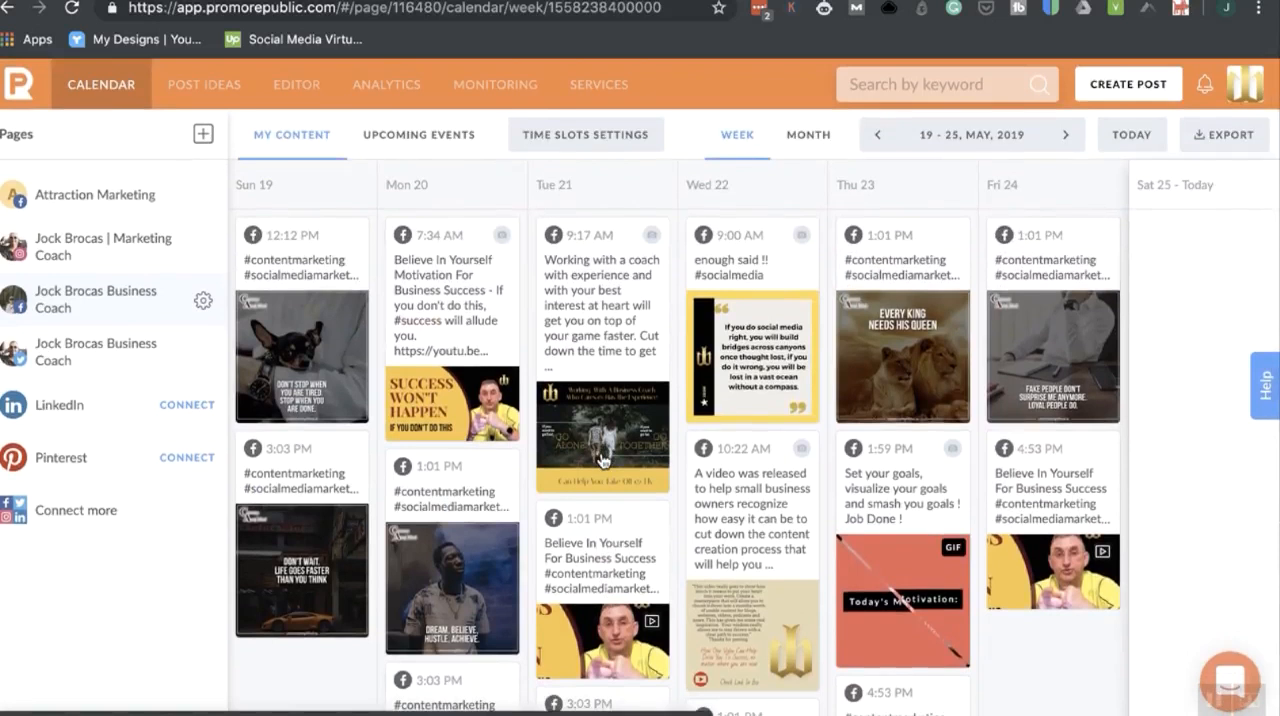
scroll(603, 460, "down", 1)
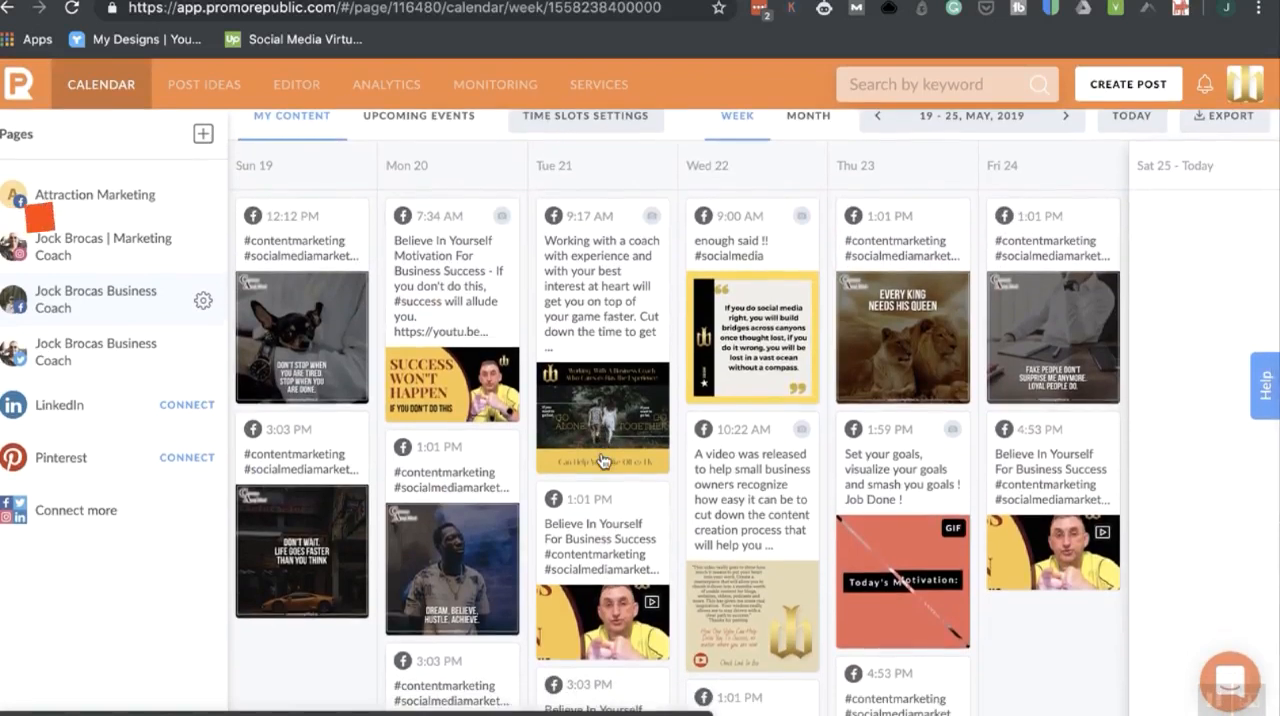
scroll(598, 322, "up", 1)
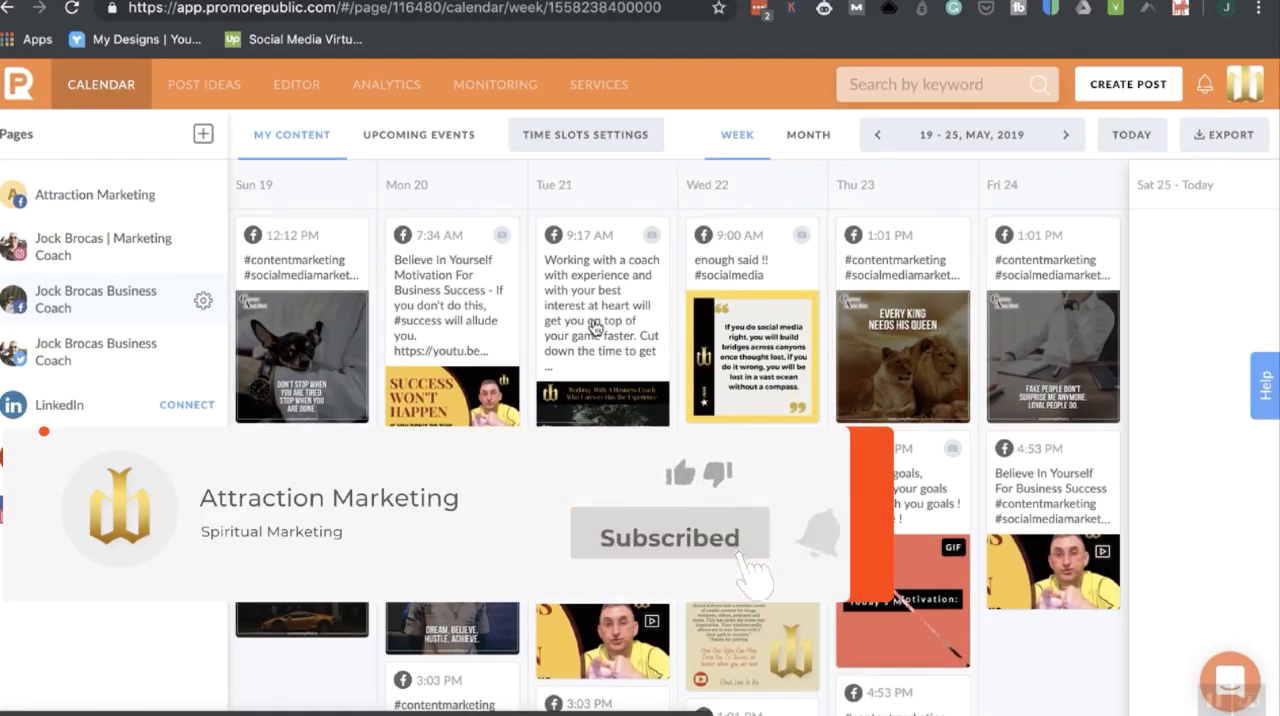
Open the post ideas library and look over the recommended Health&Beauty templates.
left_click(197, 92)
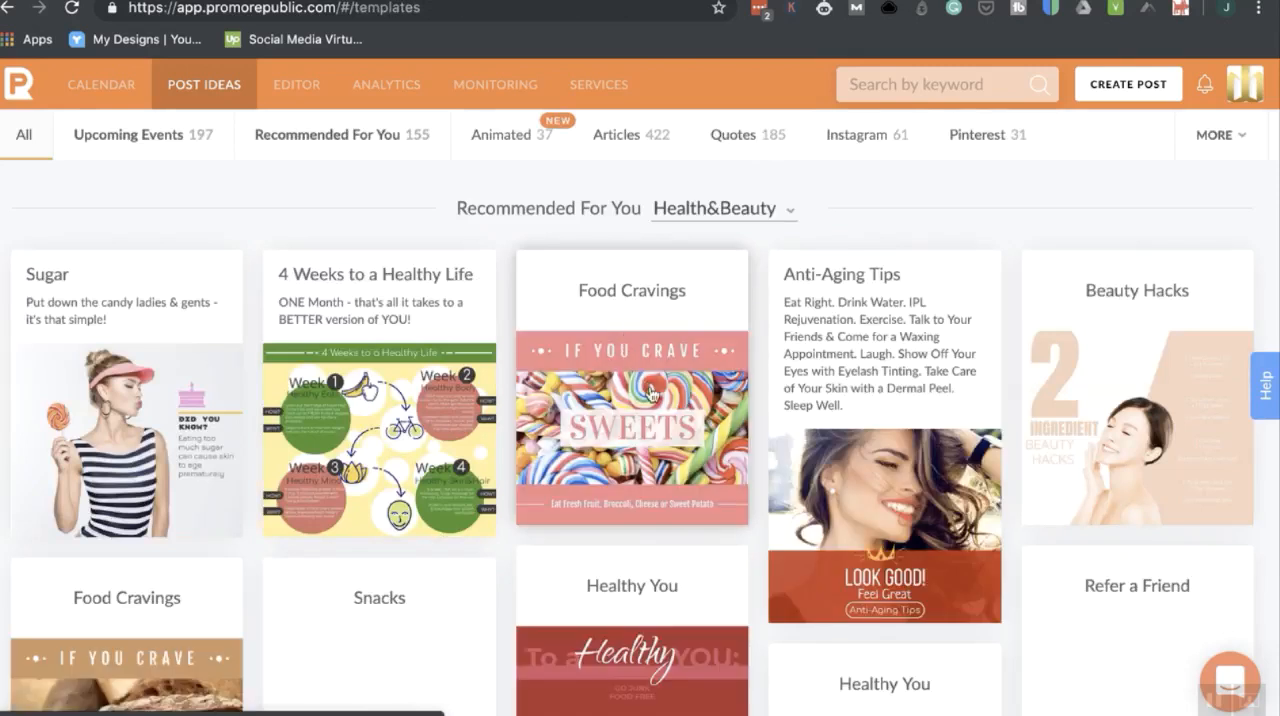
scroll(652, 392, "down", 1)
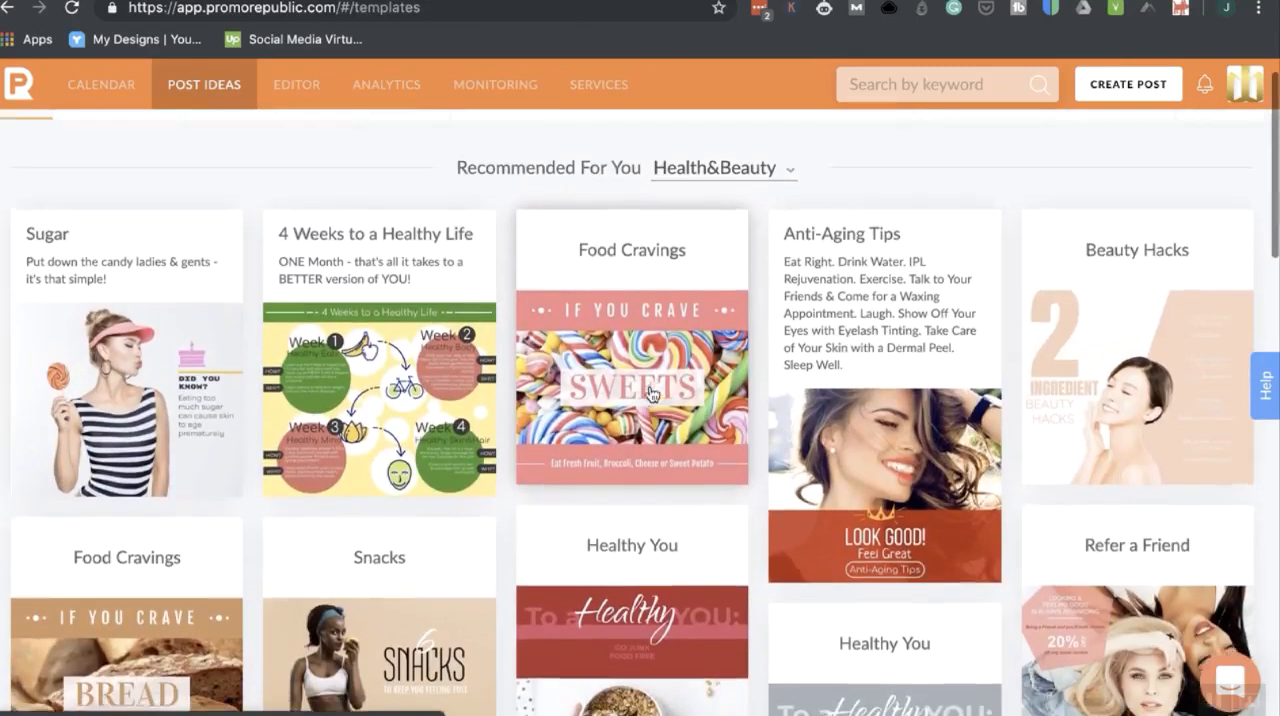
scroll(660, 387, "up", 1)
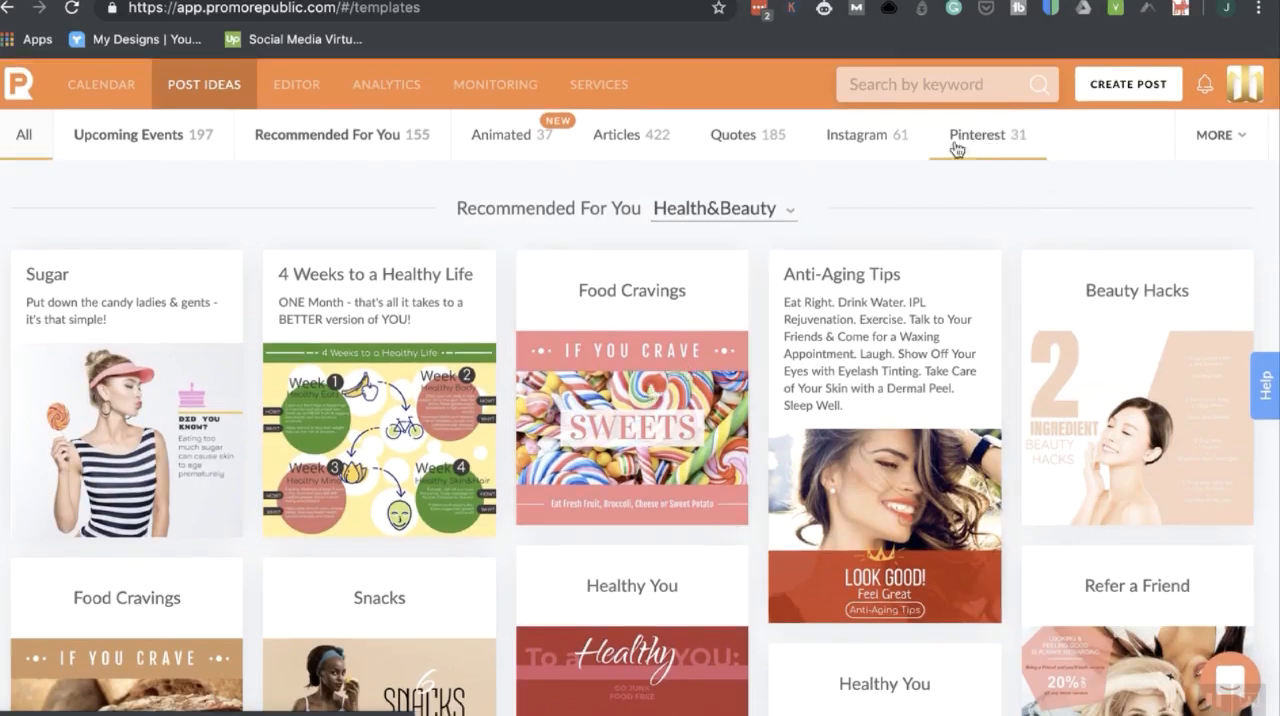
Filter the post ideas to the Animated category and browse its GIF templates.
left_click(513, 140)
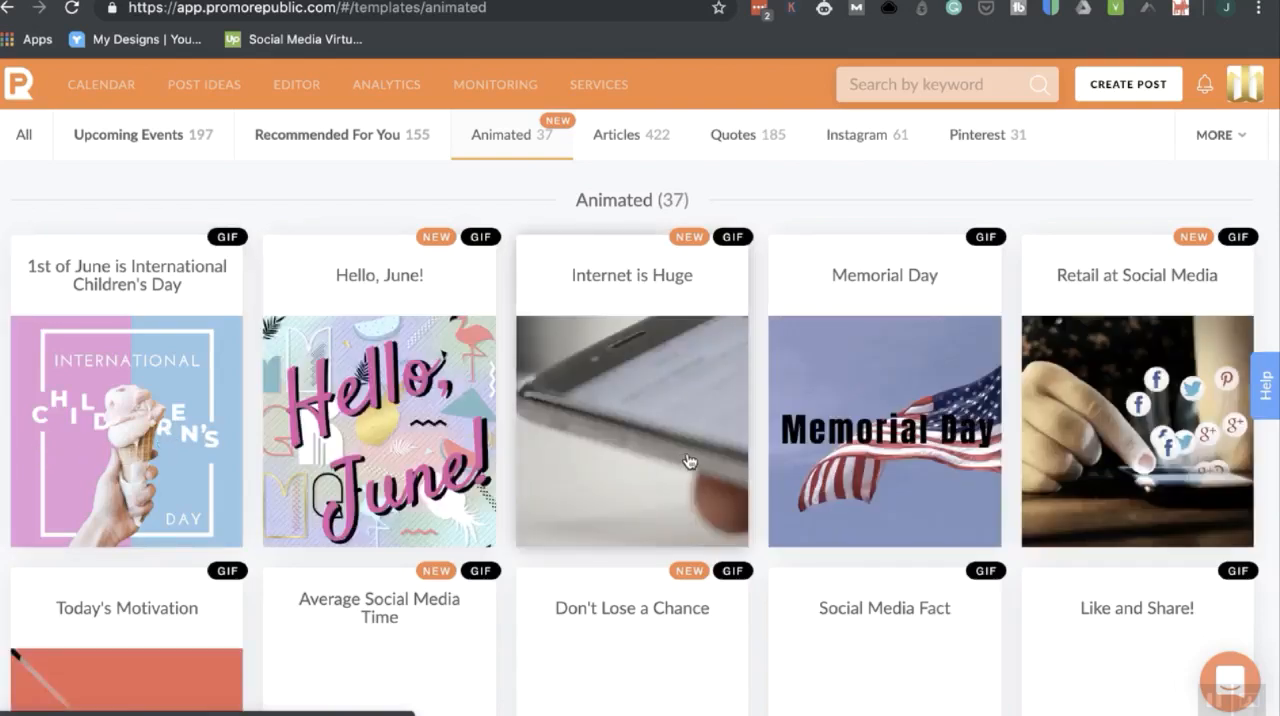
scroll(688, 461, "down", 4)
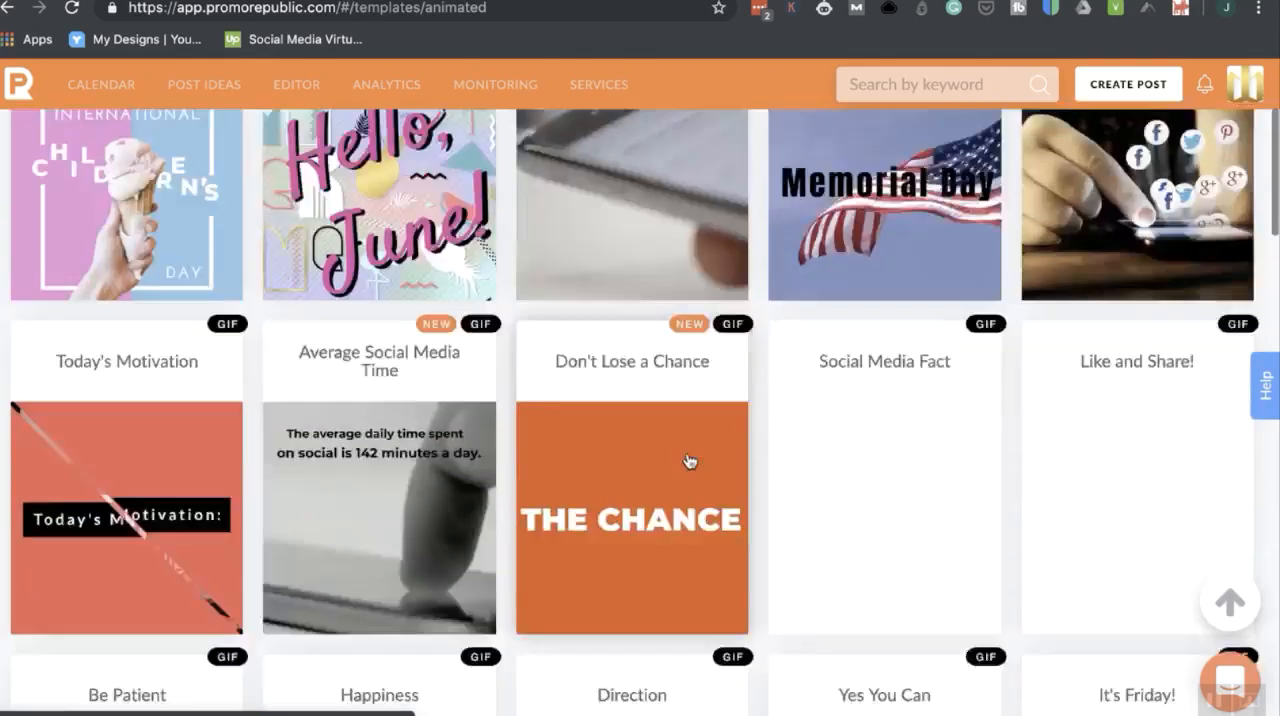
scroll(688, 461, "down", 3)
scroll(688, 460, "up", 4)
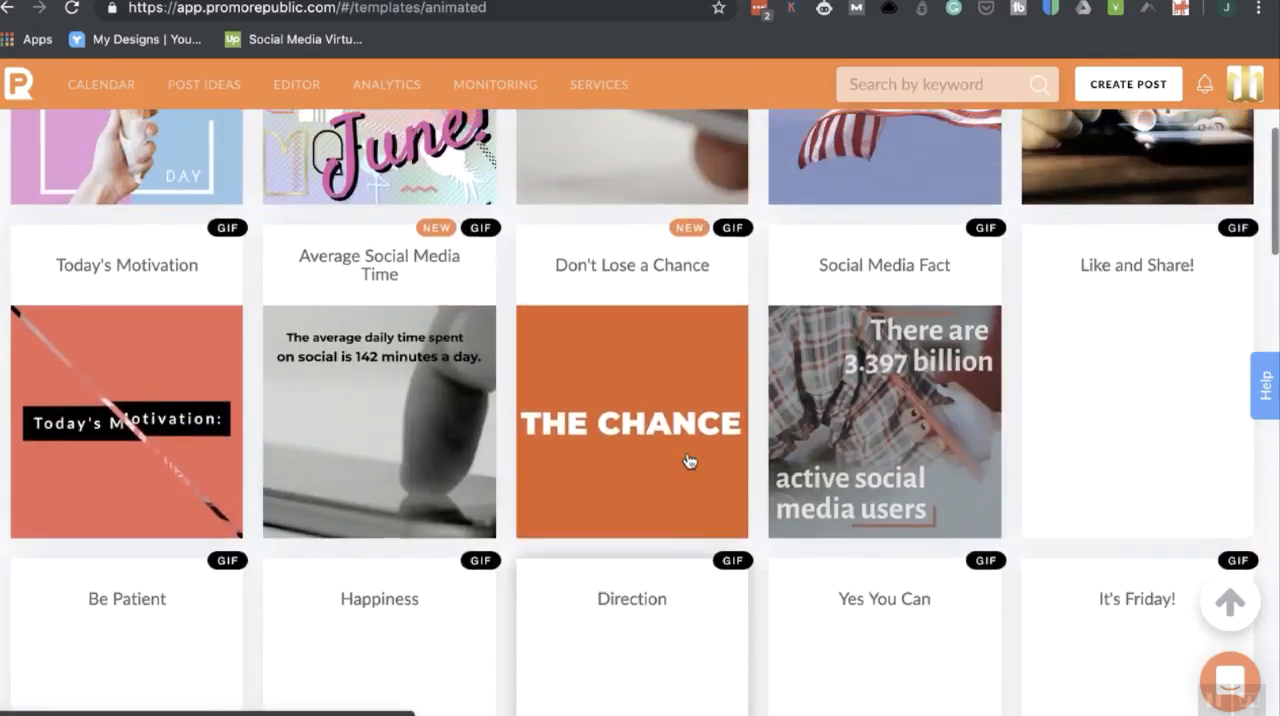
scroll(688, 461, "down", 4)
scroll(688, 461, "down", 1)
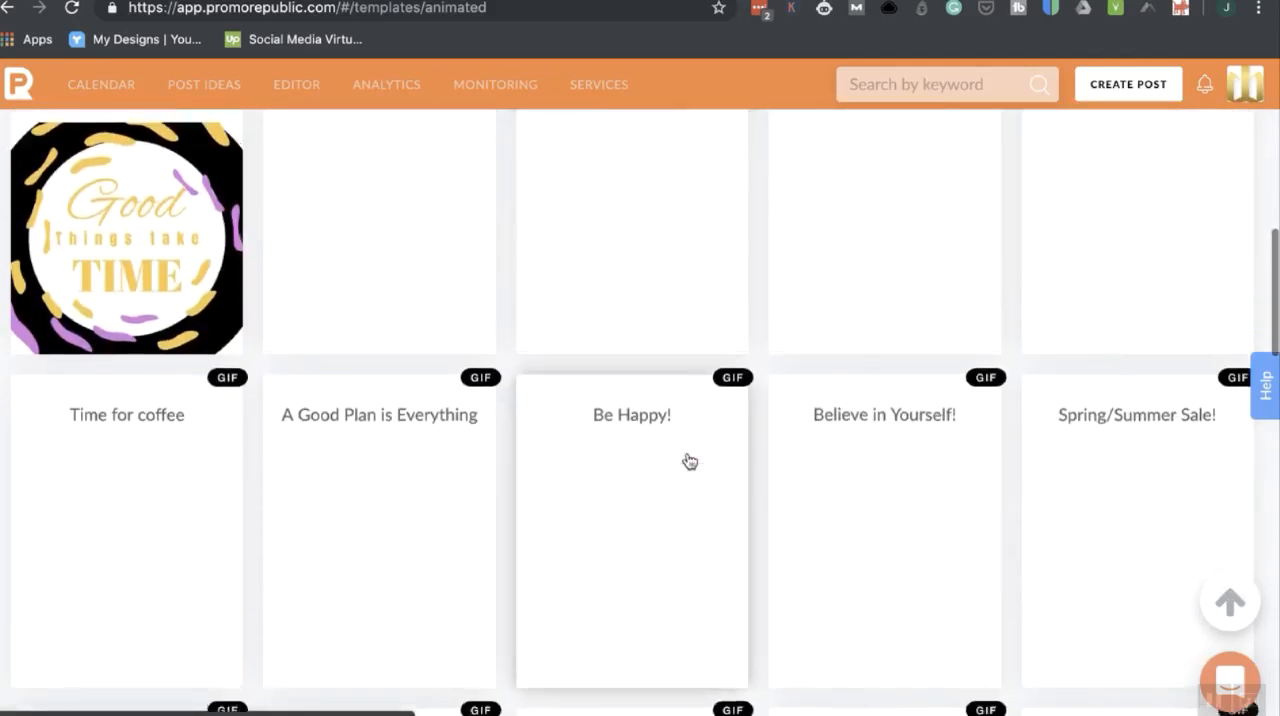
scroll(688, 461, "up", 2)
scroll(688, 461, "down", 2)
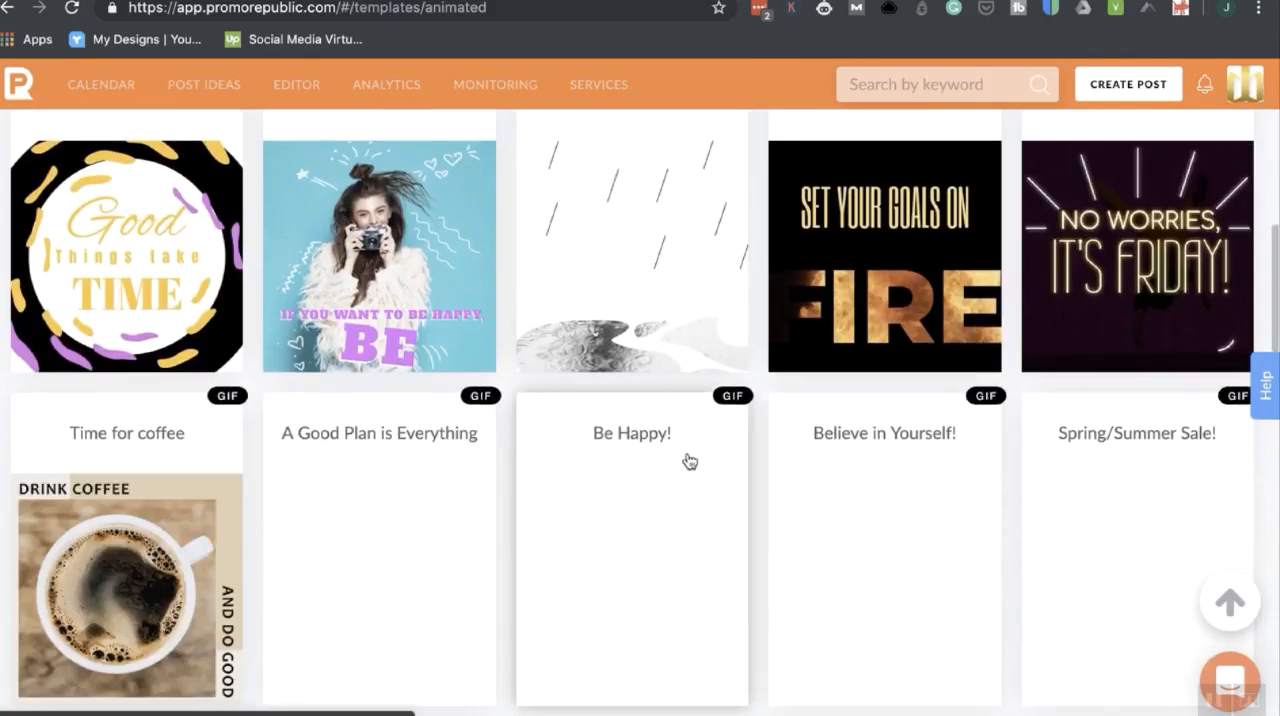
scroll(688, 461, "up", 10)
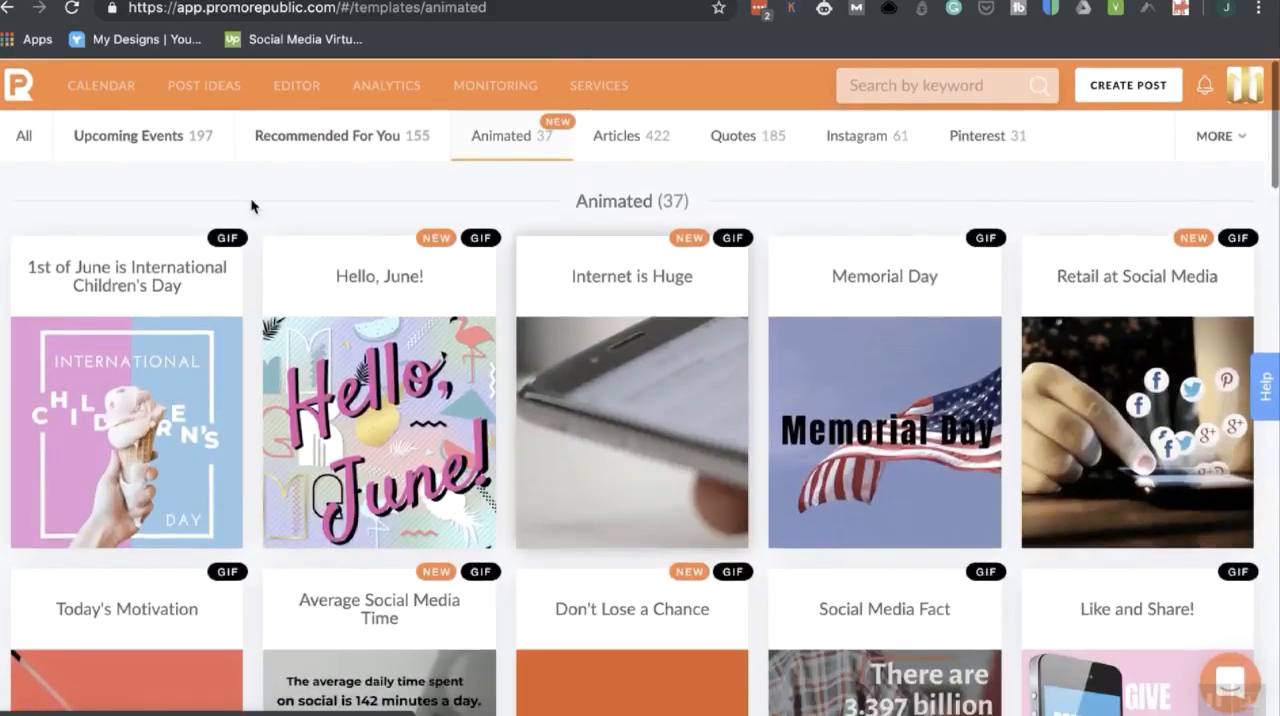
Show the Recommended For You category, followed by the Upcoming Events category of post ideas.
mouse_move(432, 110)
left_click(313, 147)
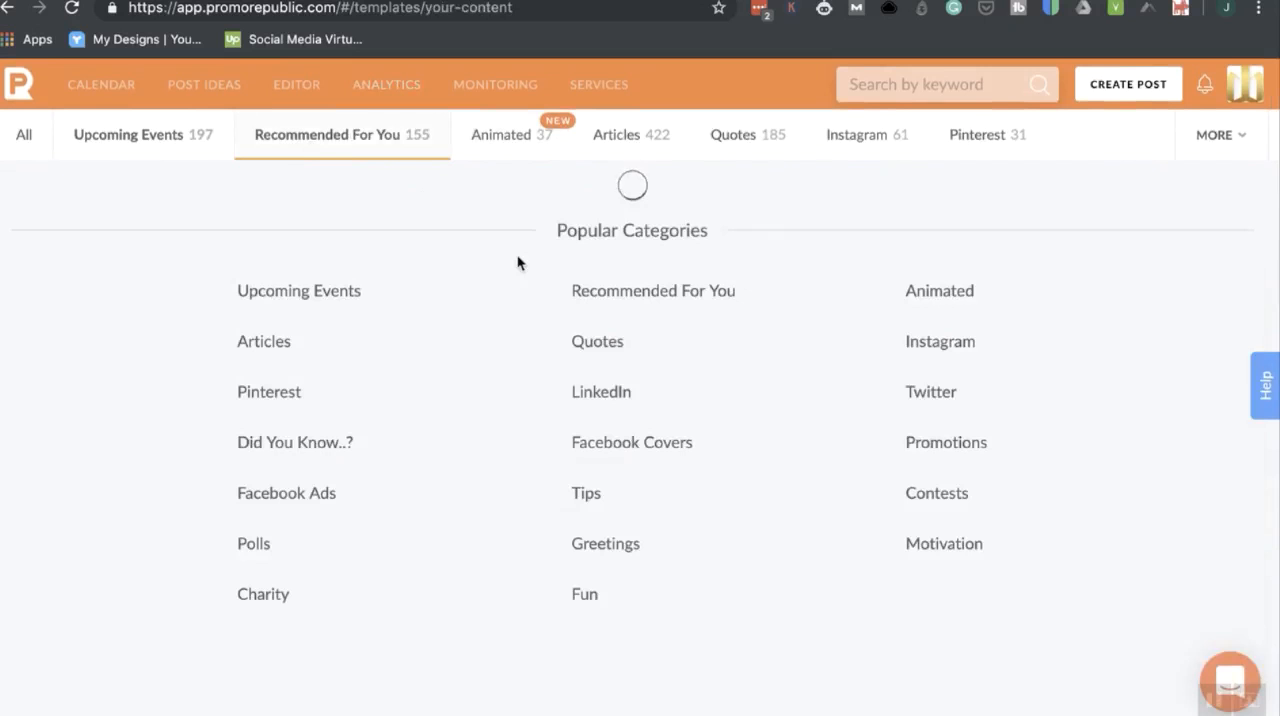
left_click(124, 135)
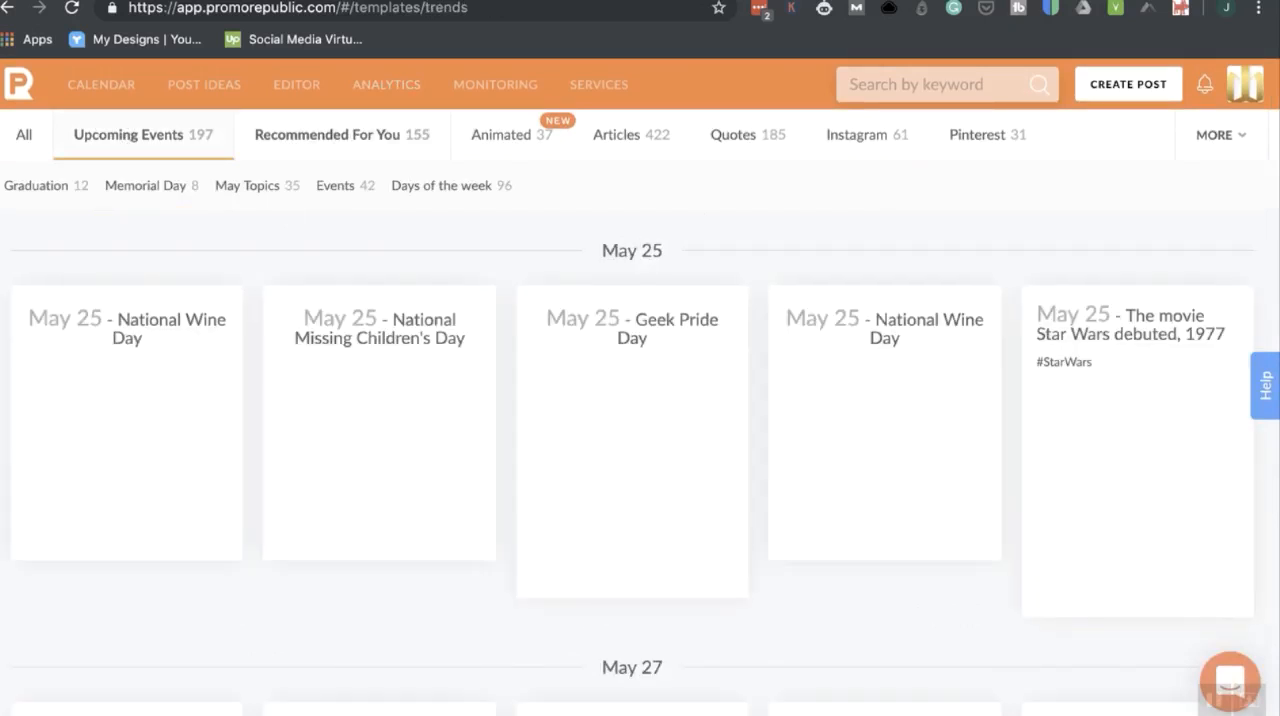
Switch the computer's network to the iPhone personal hotspot and review the apps allowed internet access.
left_click(914, 0)
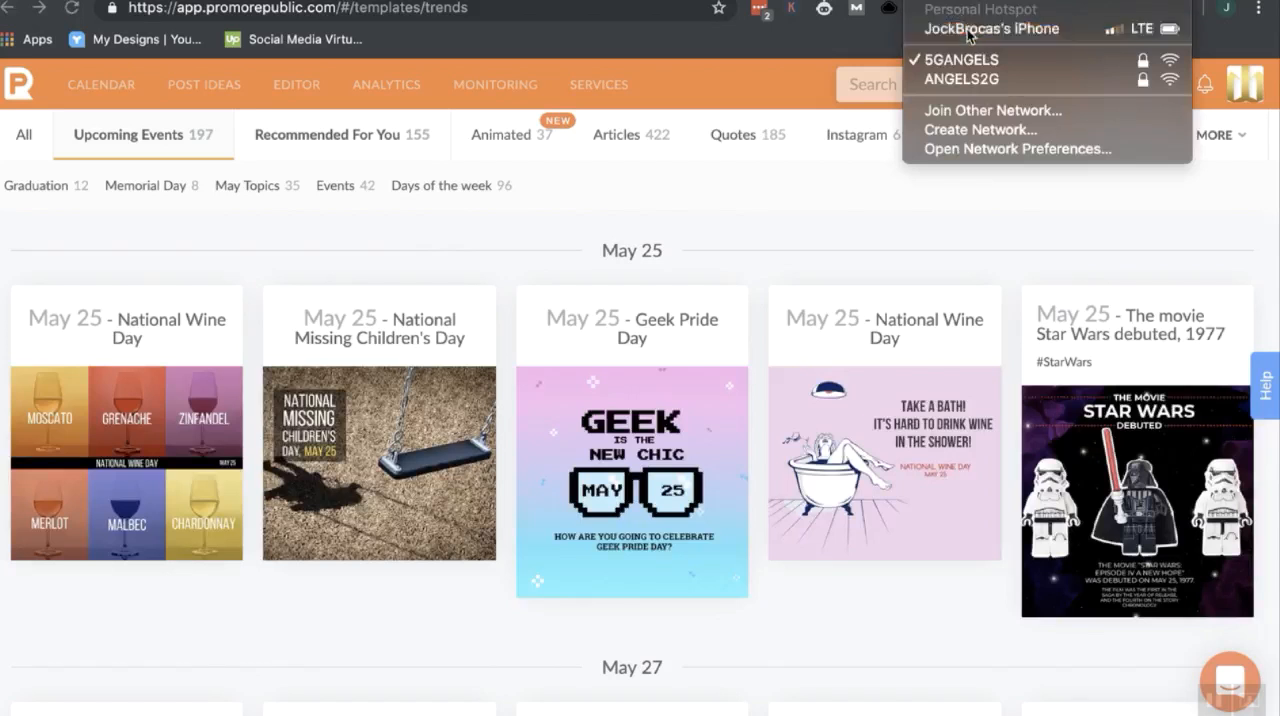
left_click(966, 36)
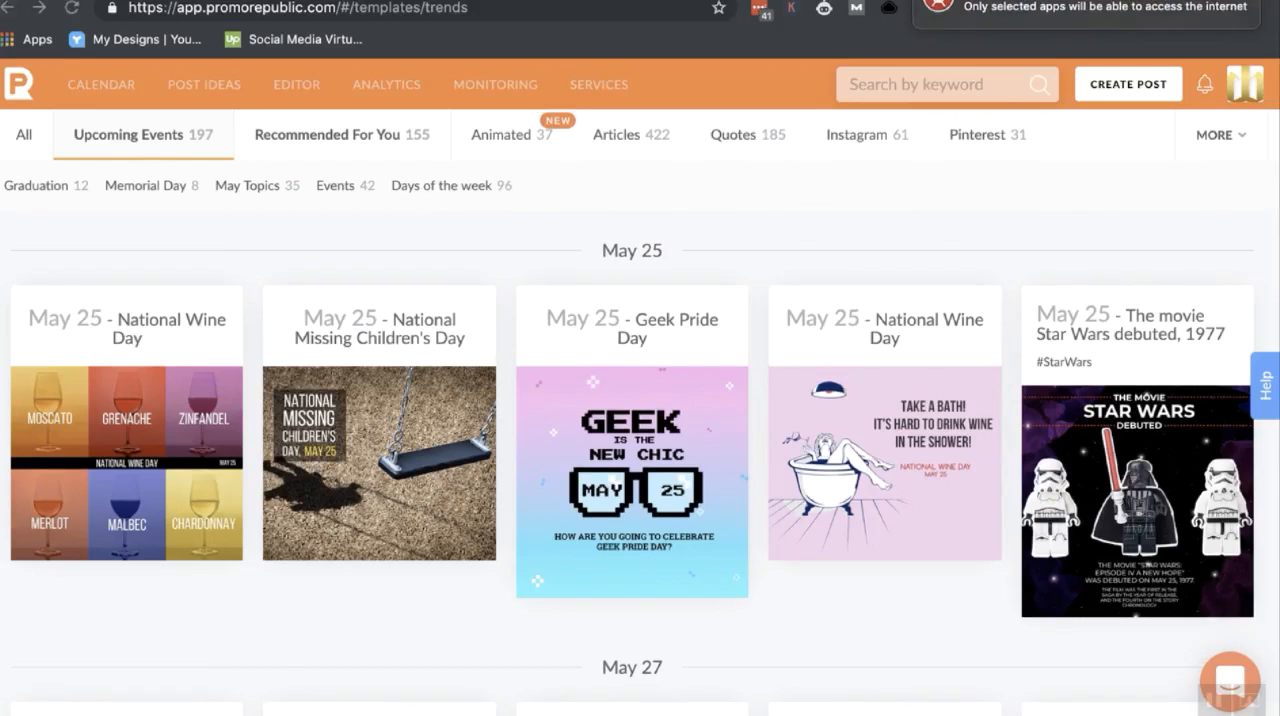
left_click(716, 1)
scroll(709, 199, "down", 3)
scroll(709, 197, "down", 8)
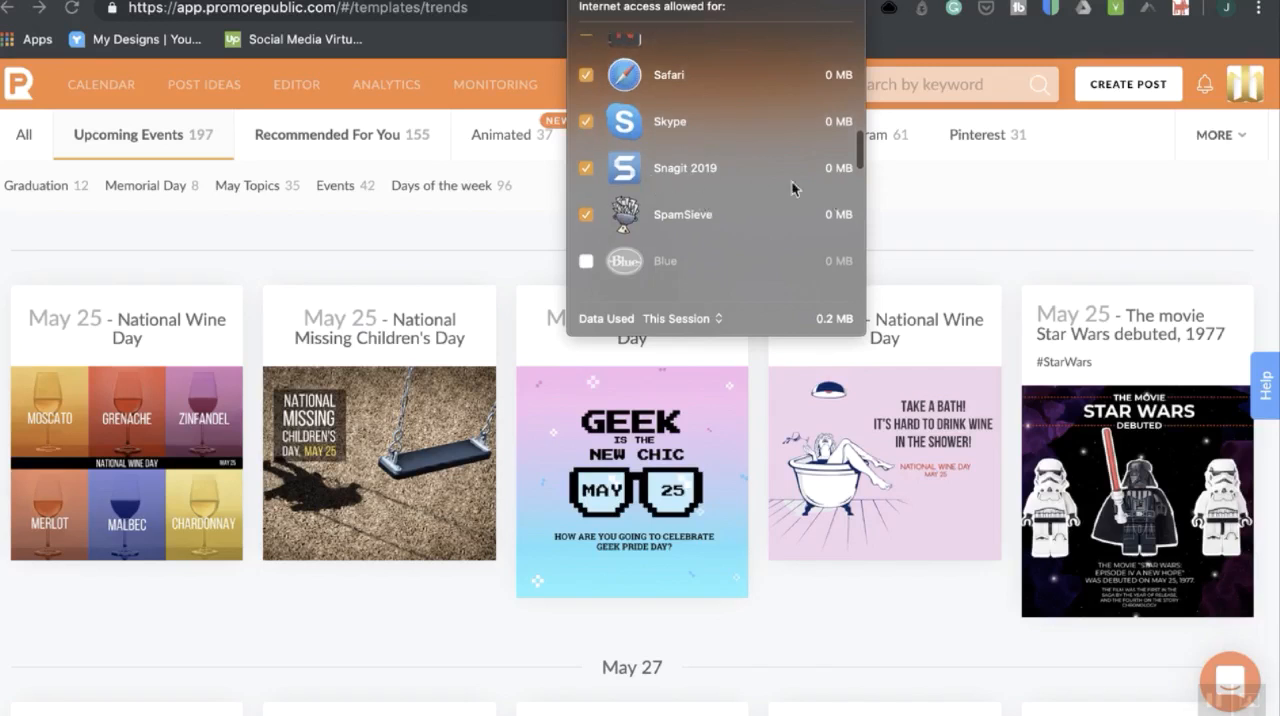
left_click(994, 217)
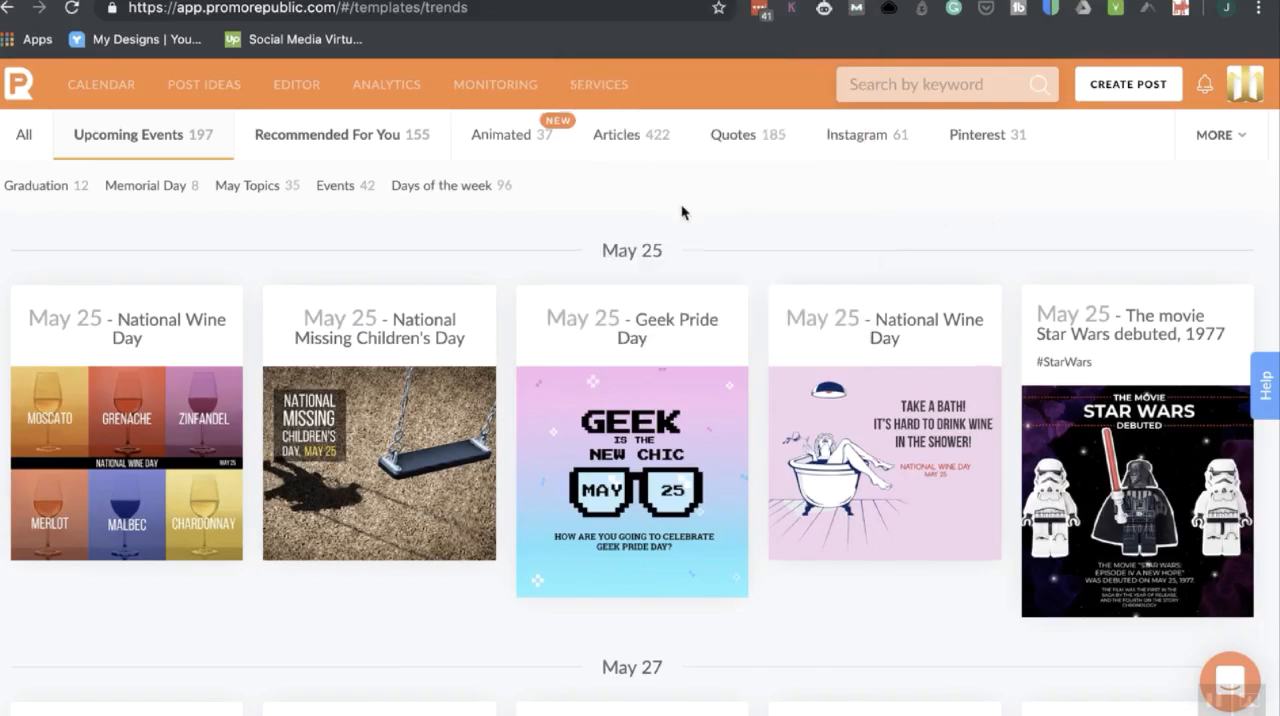
Return to all post ideas, reopen Upcoming Events, and examine the templates for May 25, Memorial Day and May Topics.
scroll(683, 211, "down", 1)
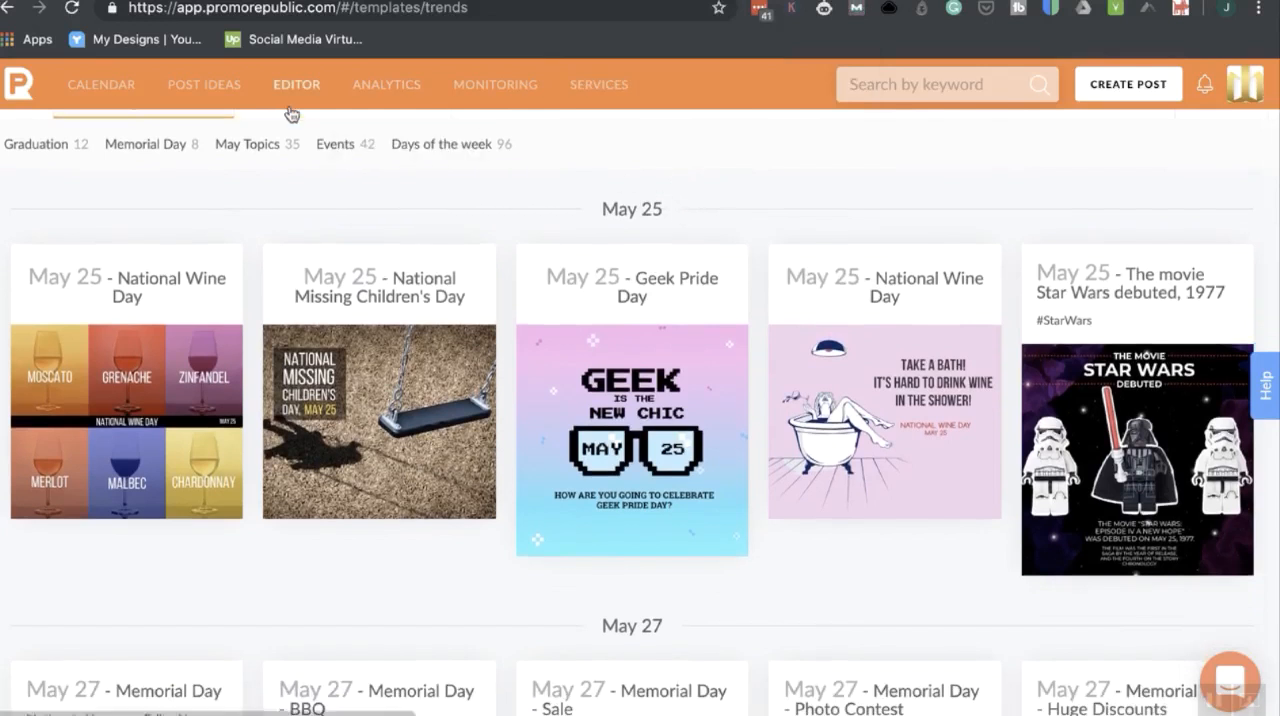
mouse_move(371, 97)
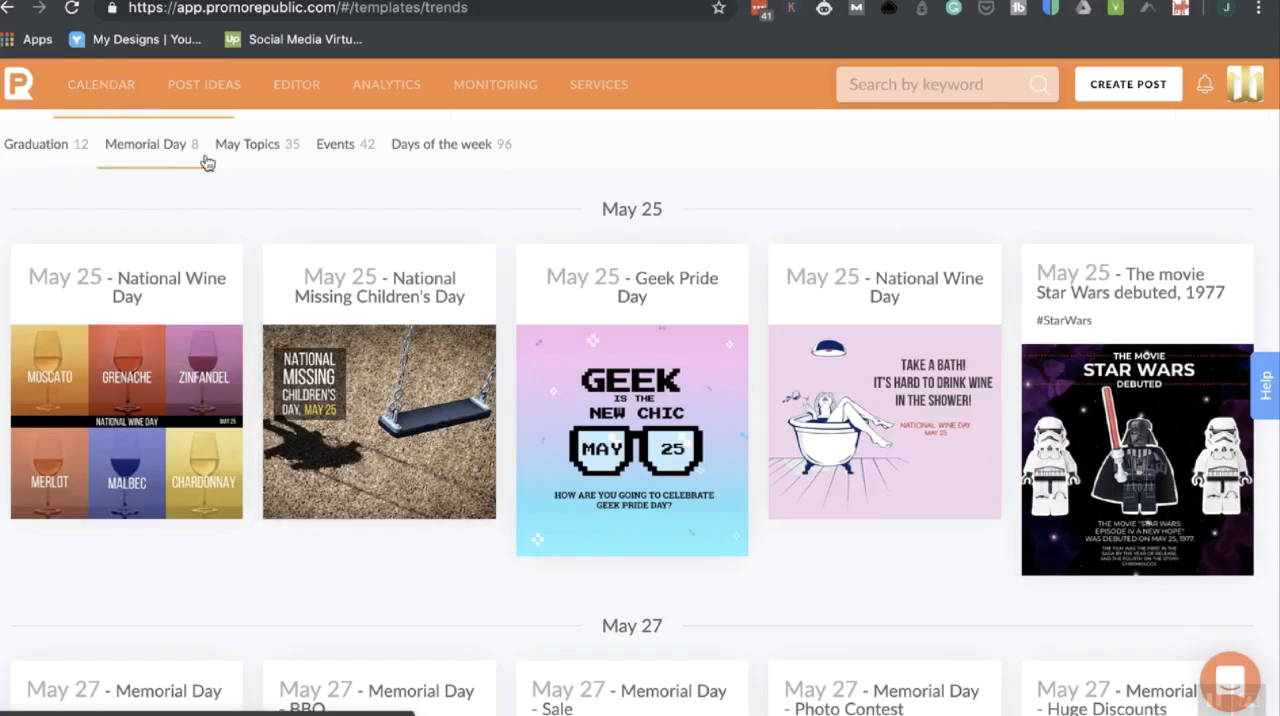
left_click(209, 88)
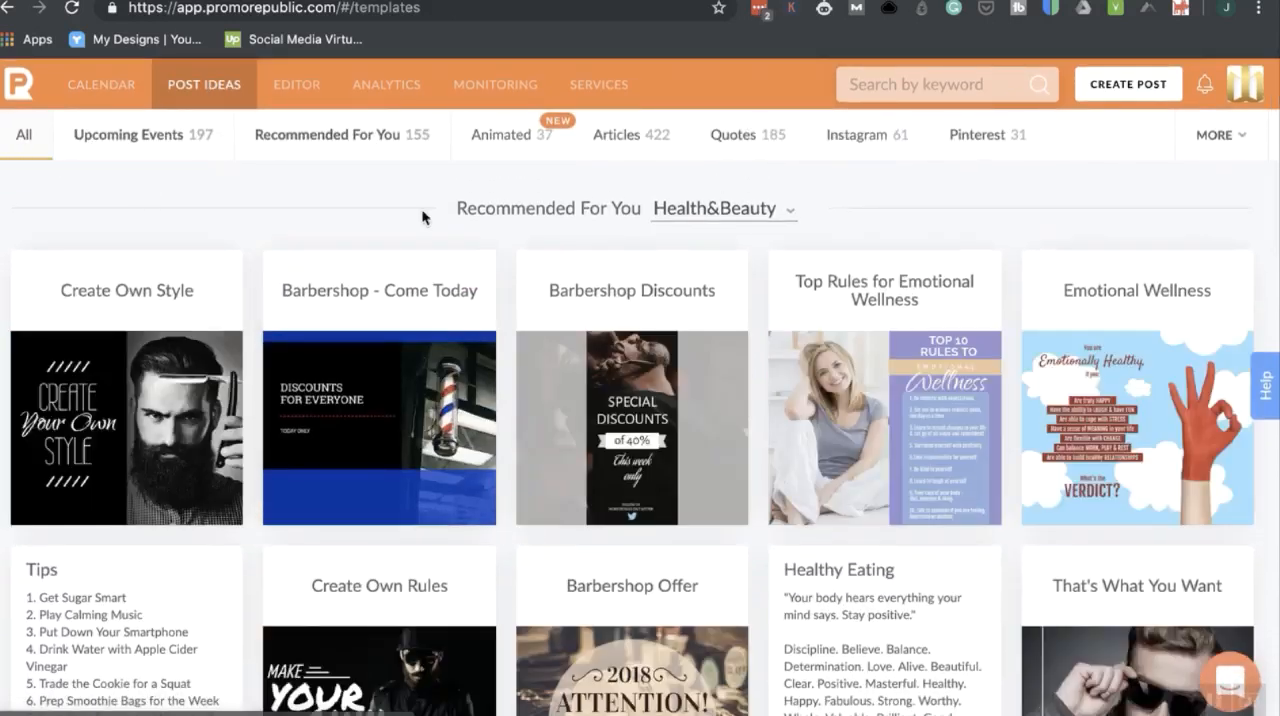
left_click(138, 140)
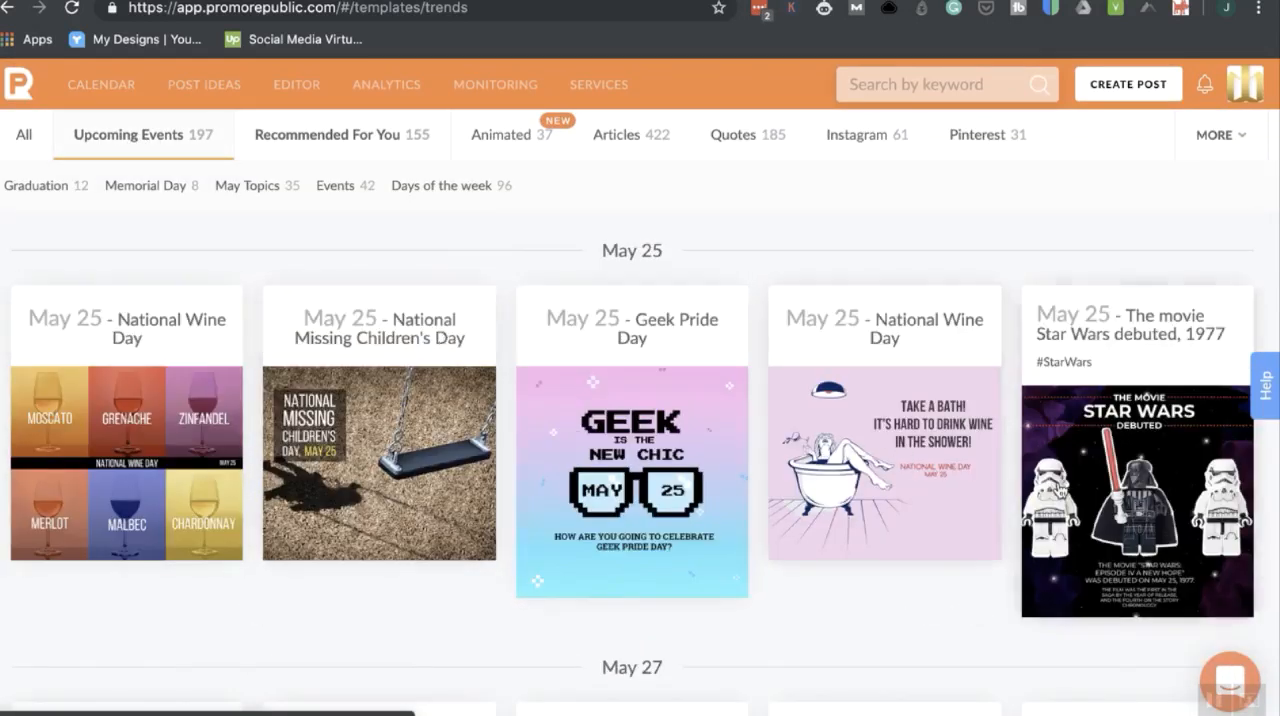
scroll(1000, 475, "down", 5)
scroll(1058, 490, "down", 2)
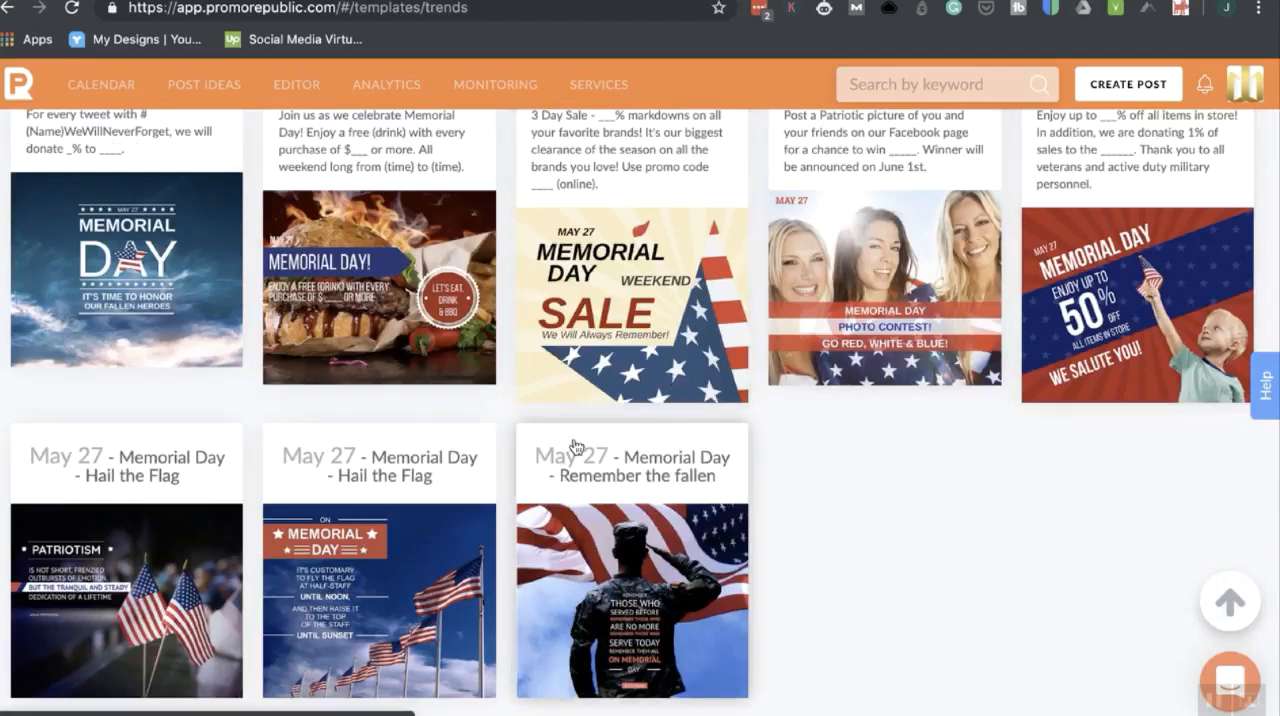
scroll(576, 446, "down", 1)
scroll(576, 446, "up", 4)
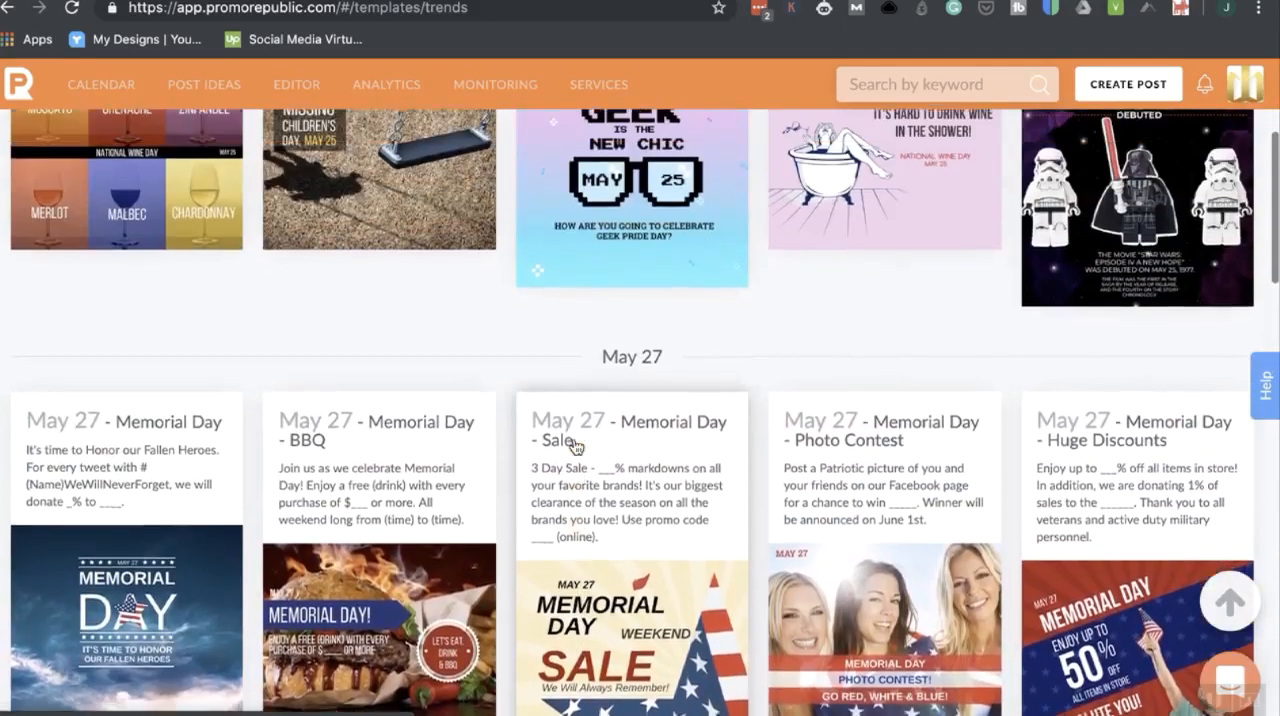
scroll(576, 446, "up", 2)
scroll(576, 446, "down", 8)
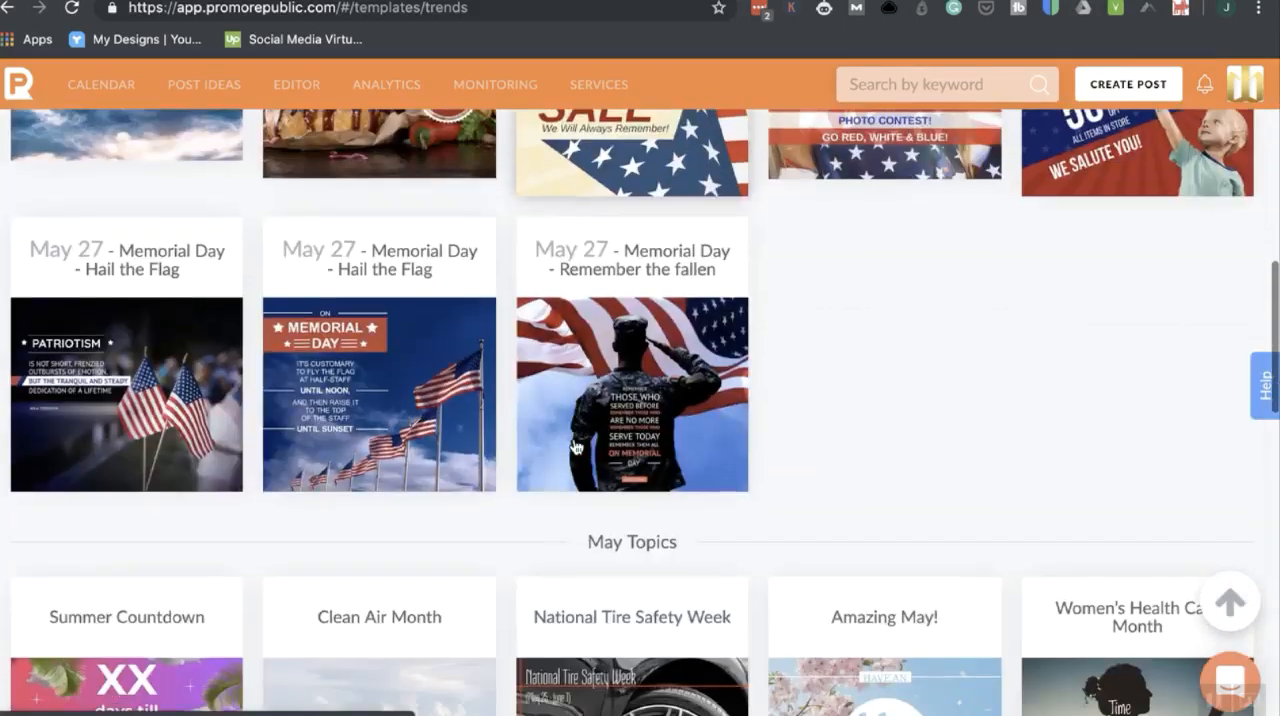
scroll(576, 446, "up", 9)
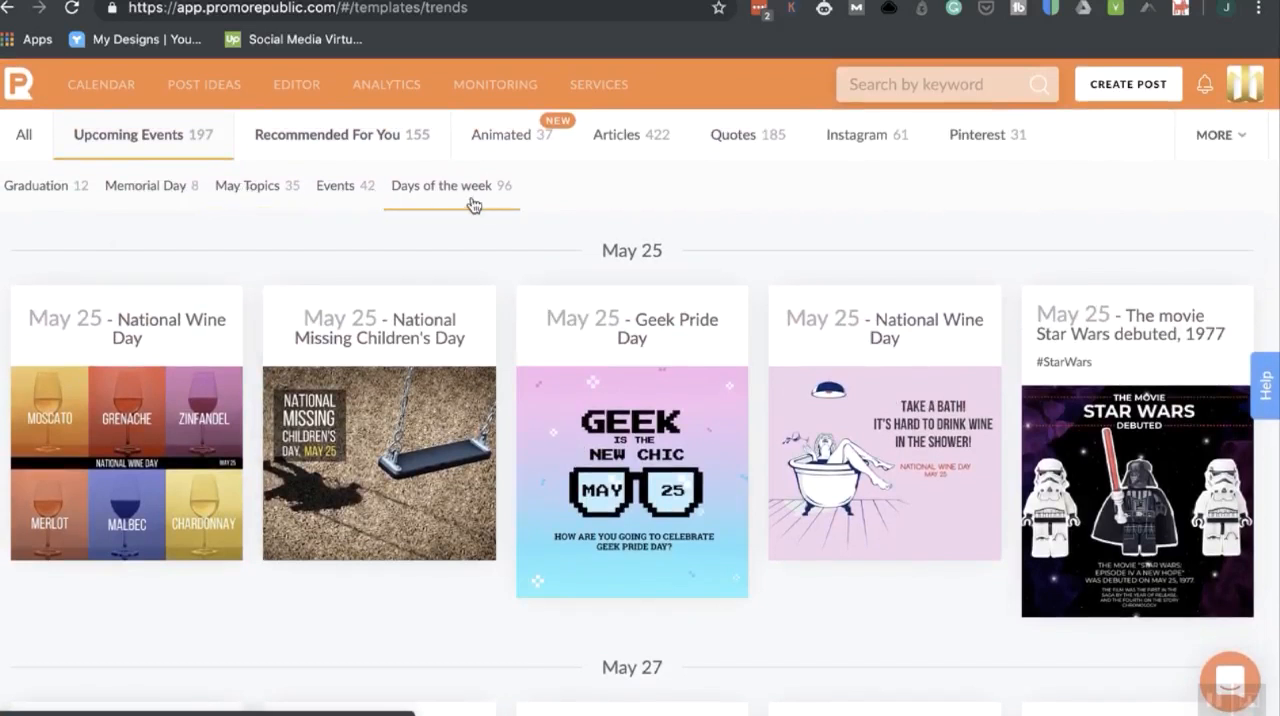
Show the Health&Beauty post ideas in the Recommended For You category.
left_click(353, 146)
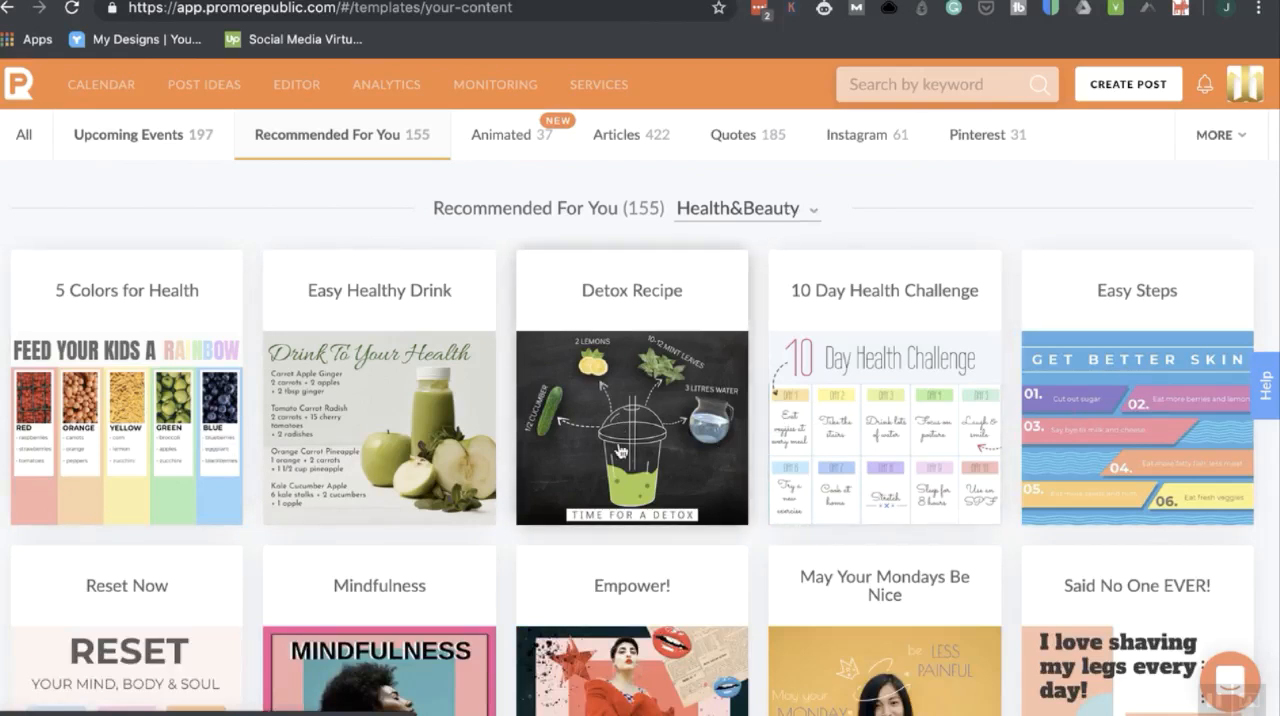
Examine the list of industries available for the Recommended For You post ideas.
left_click(808, 211)
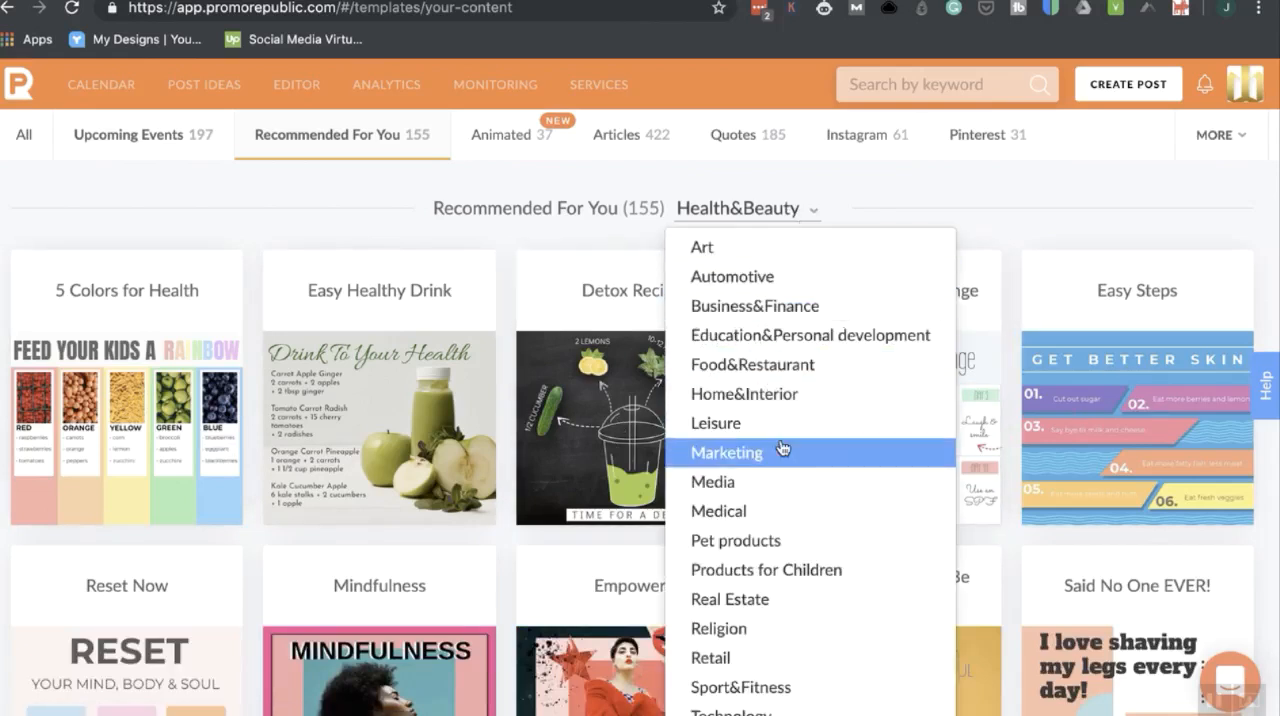
scroll(781, 449, "down", 3)
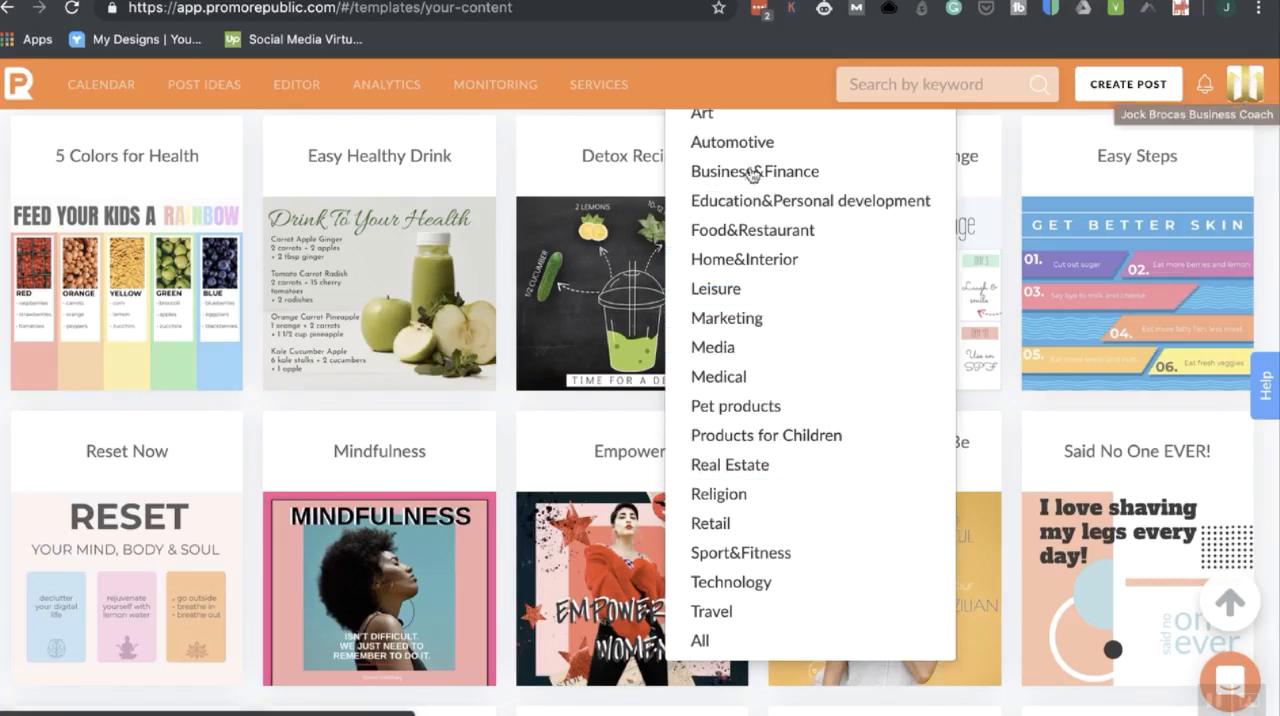
left_click(749, 86)
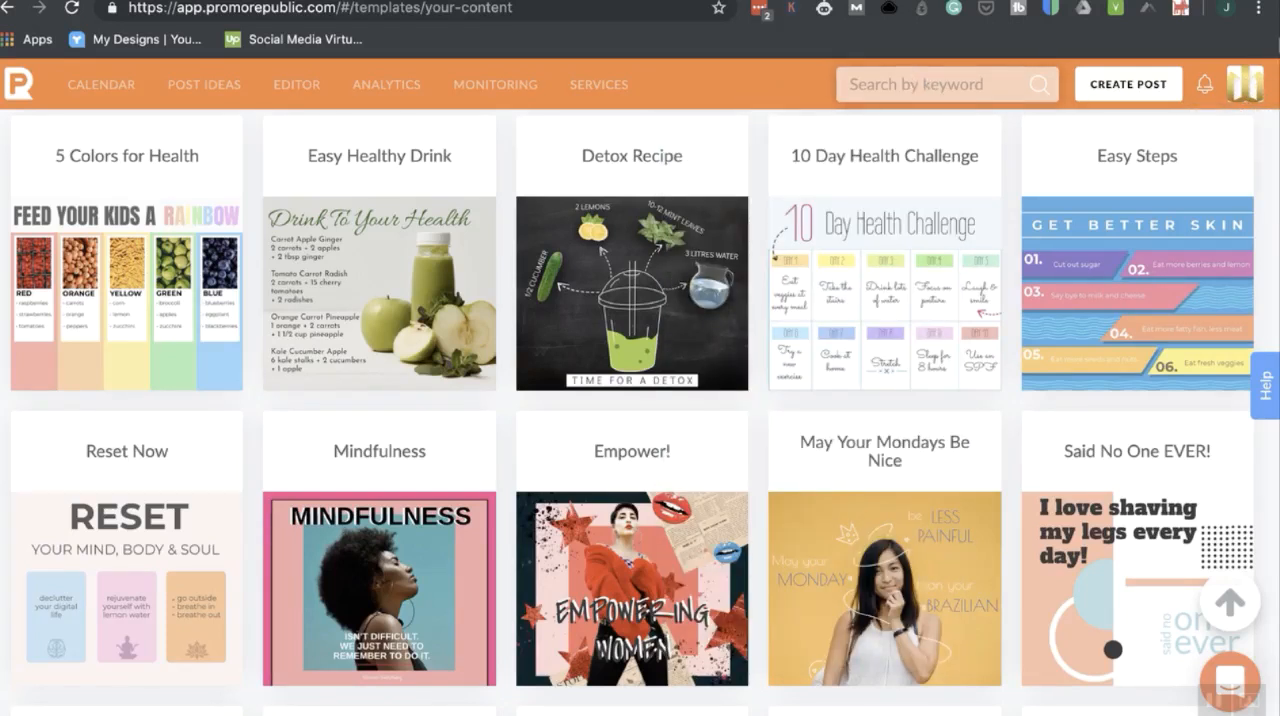
Open the account's list of workspaces and switch to a different workspace.
left_click(1243, 93)
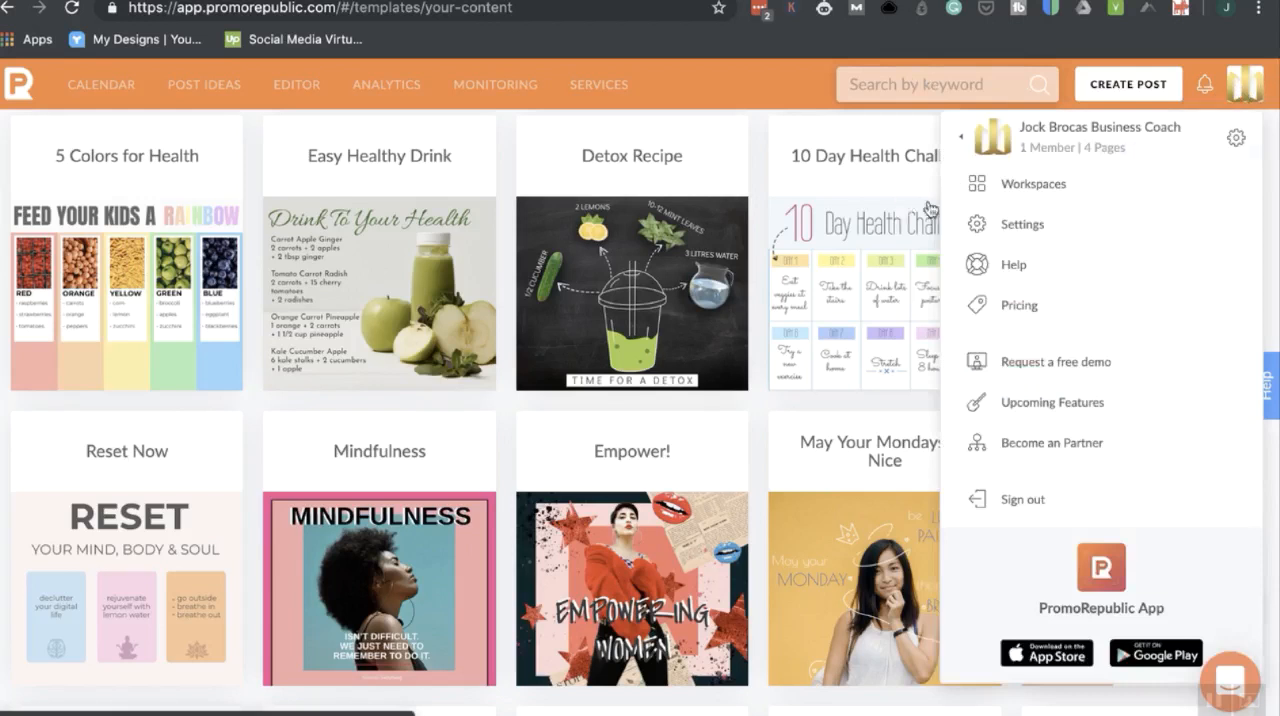
mouse_move(931, 211)
scroll(713, 378, "down", 2)
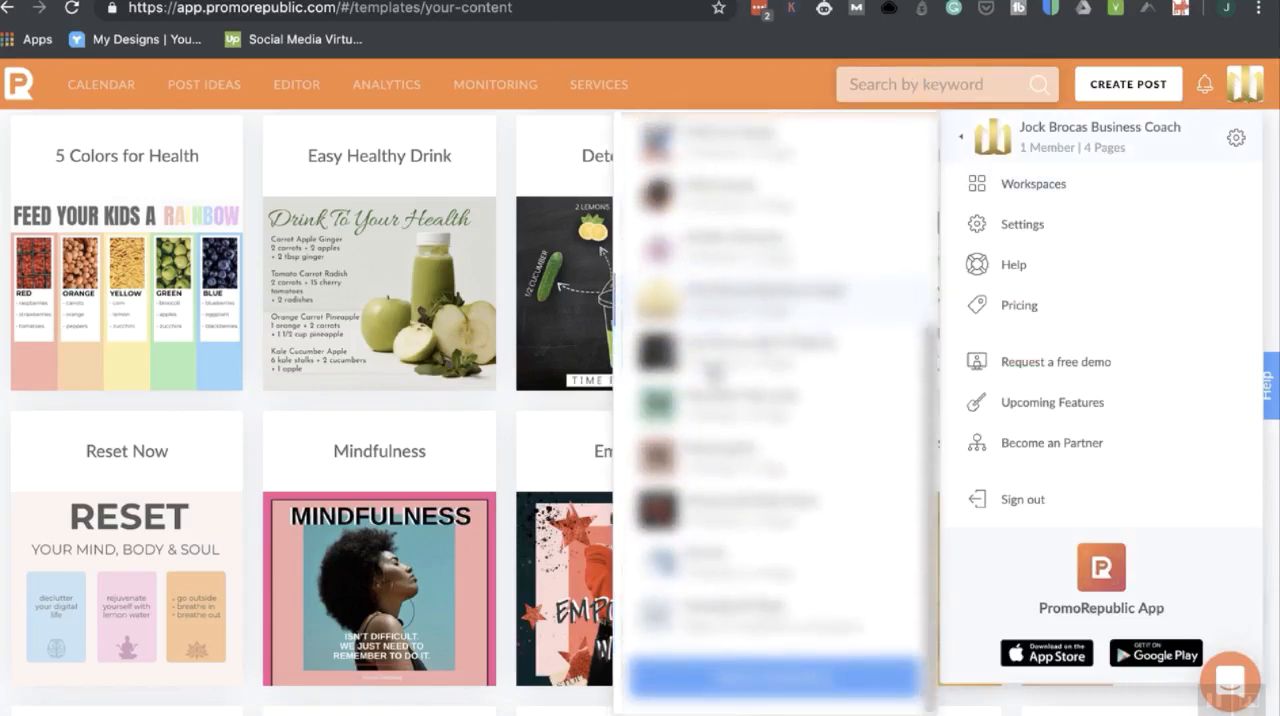
left_click(725, 285)
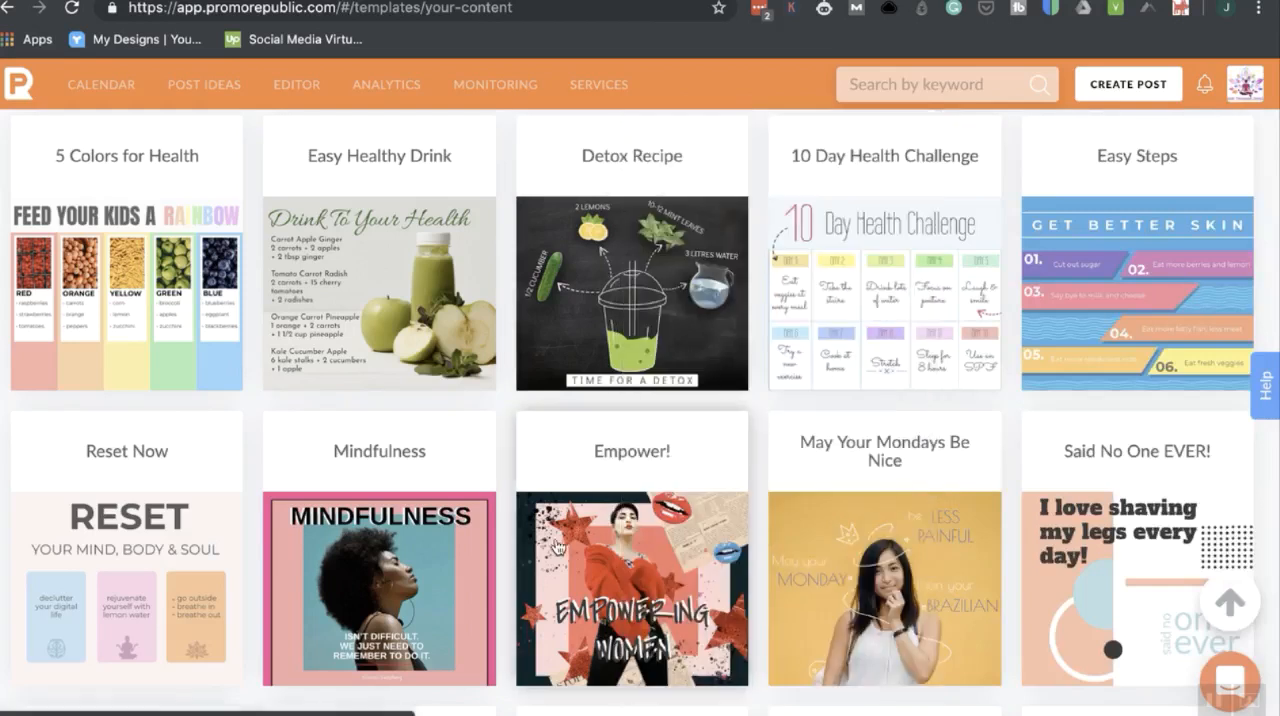
Show the Sport&Fitness post ideas under Recommended For You and return the industry to Health&Beauty.
scroll(451, 437, "up", 2)
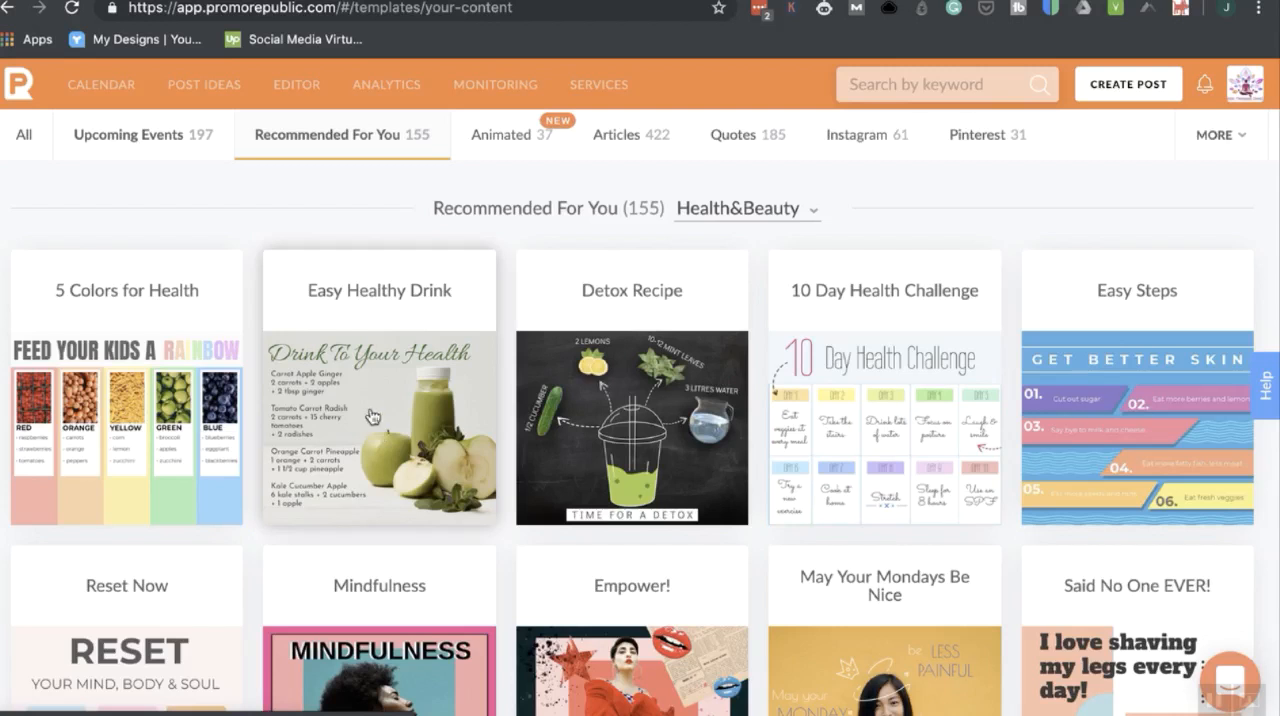
left_click(809, 217)
scroll(795, 422, "down", 1)
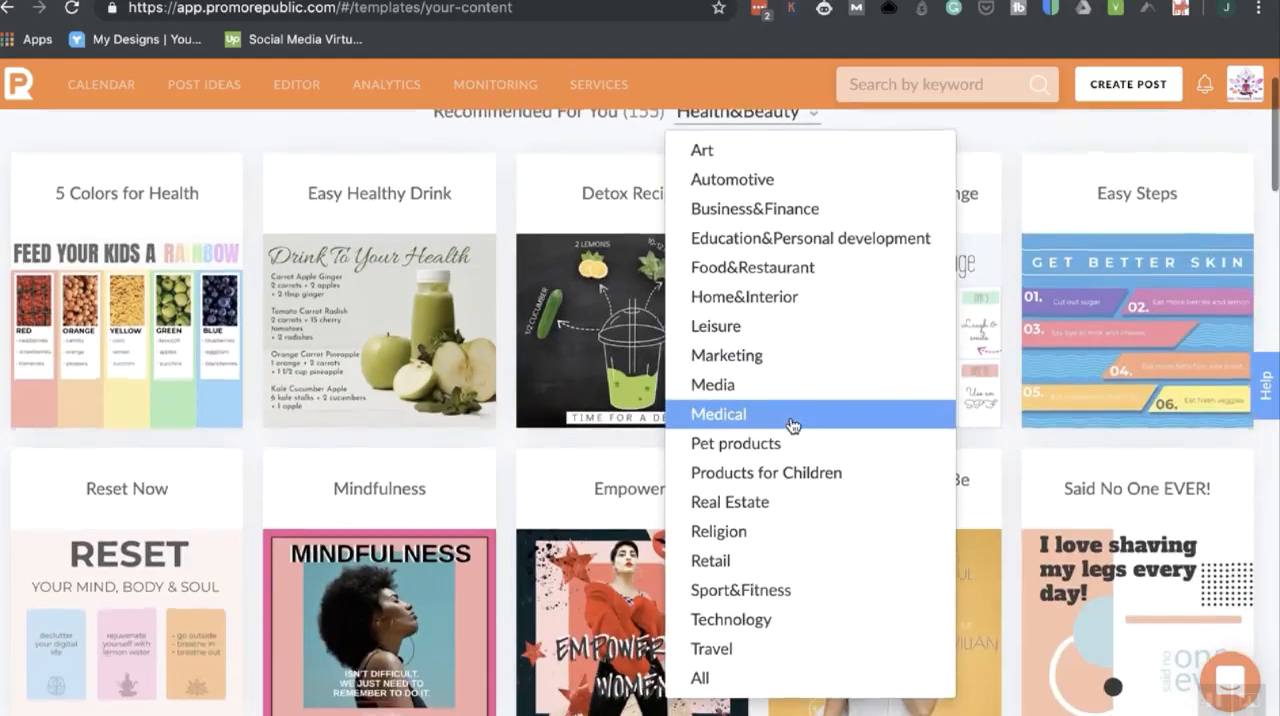
left_click(769, 596)
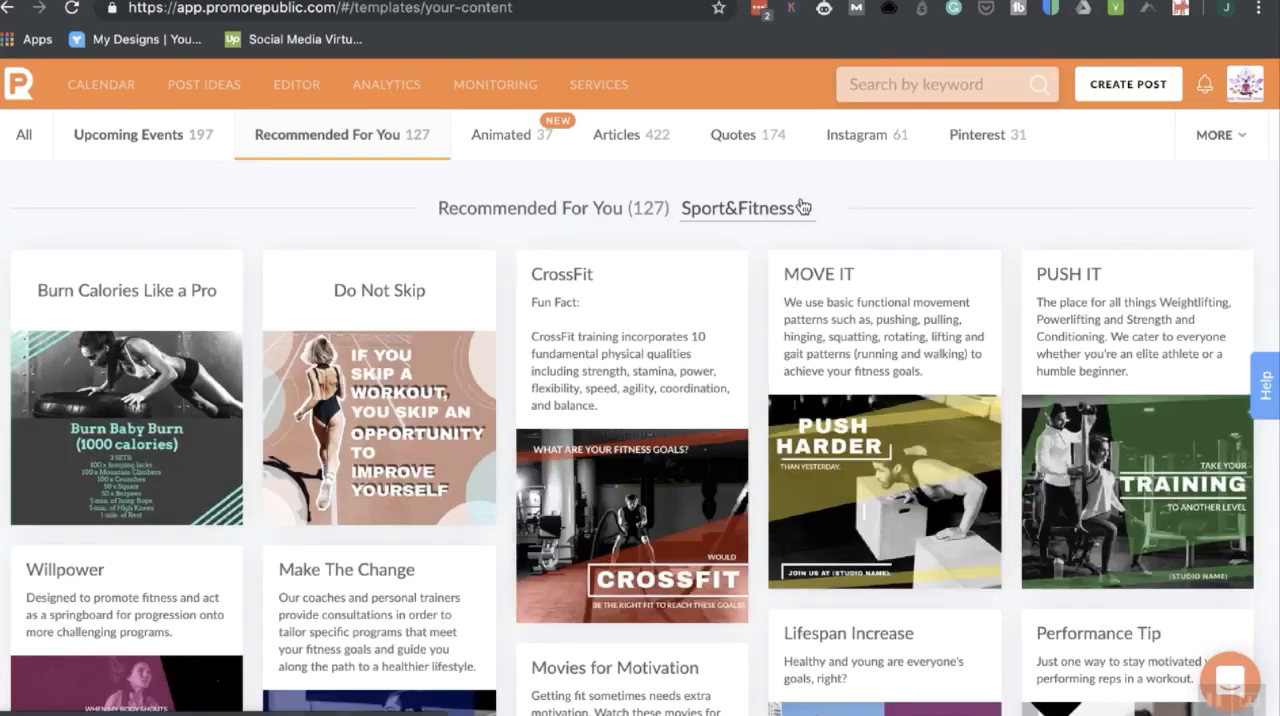
left_click(806, 210)
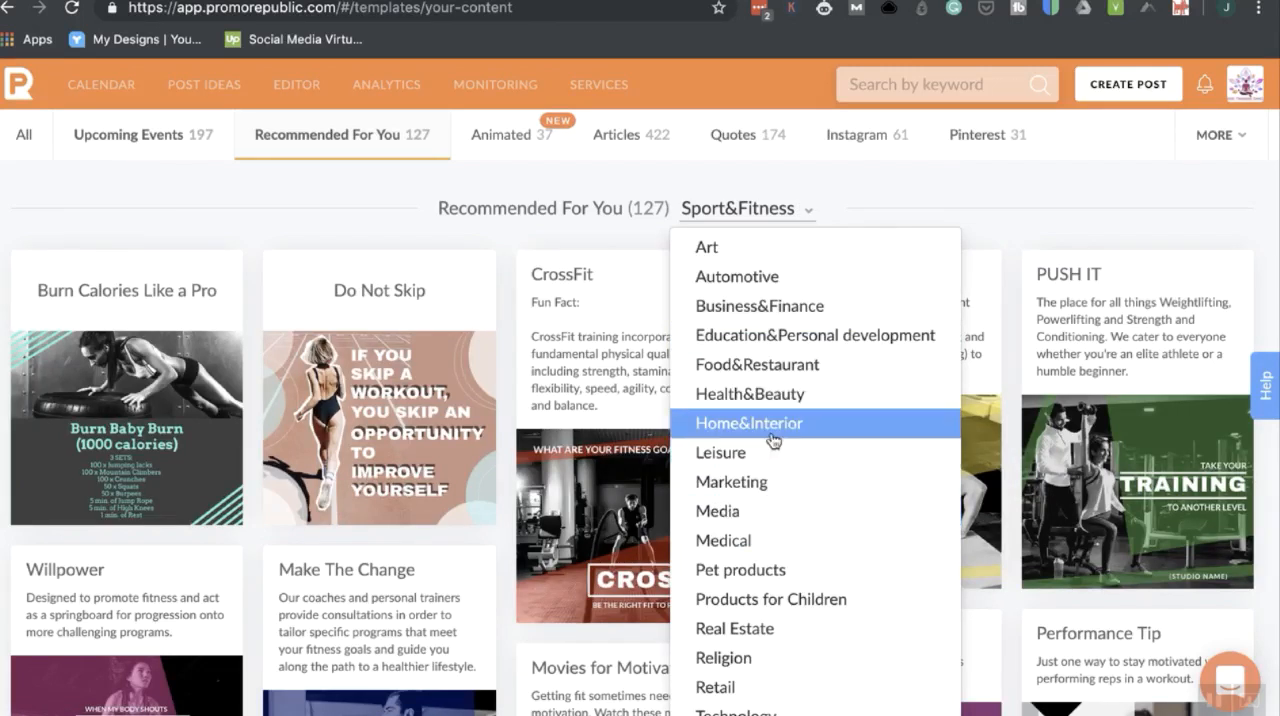
left_click(826, 402)
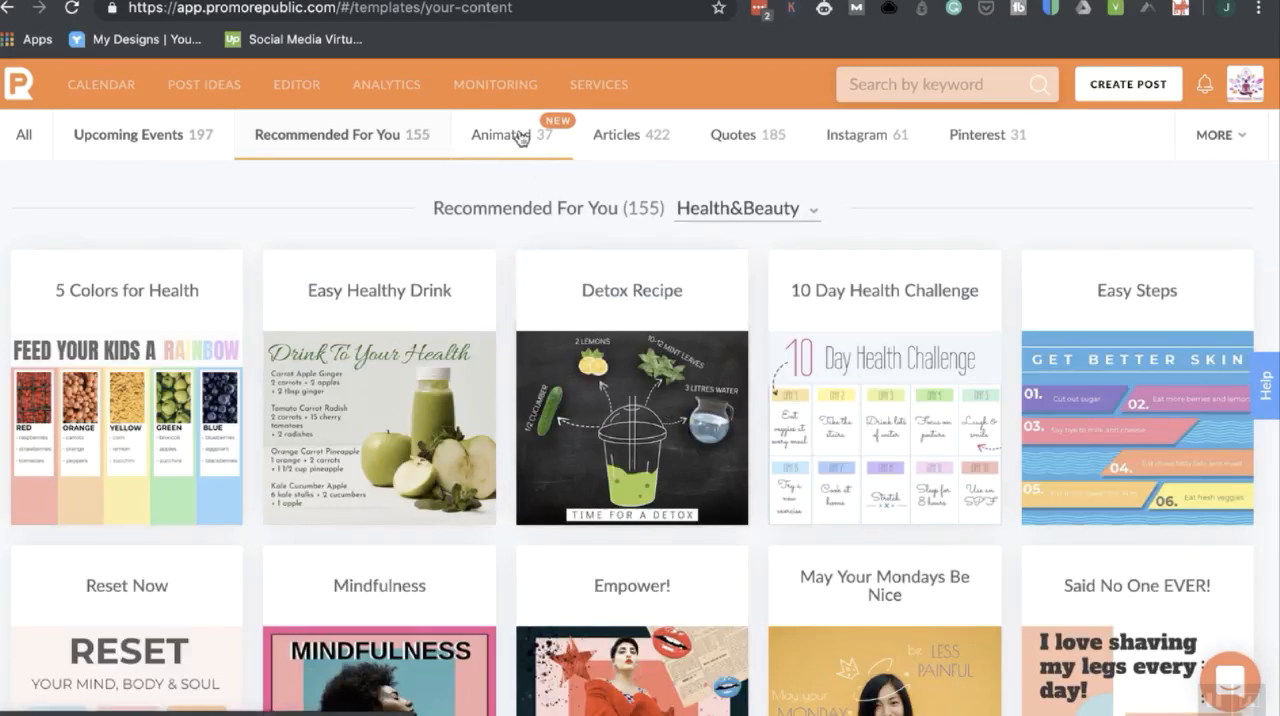
Show the Articles category and examine its curated article posts and topic groups.
left_click(635, 148)
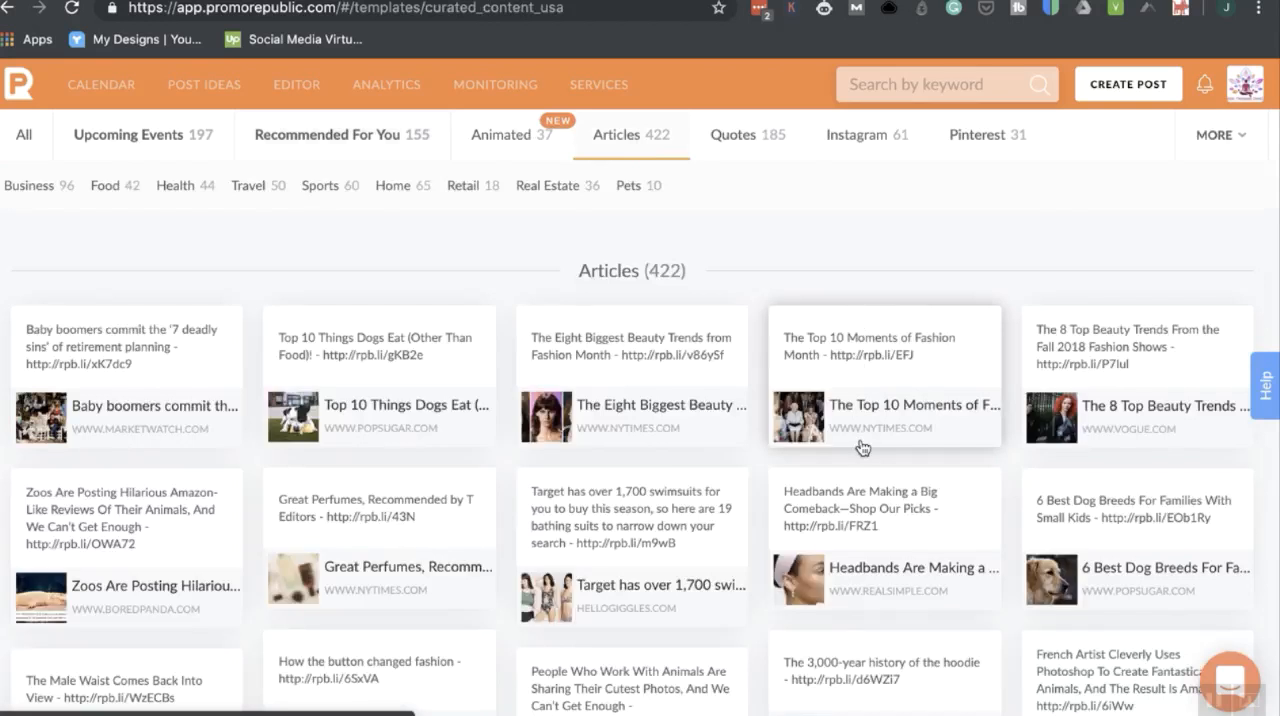
scroll(733, 572, "down", 1)
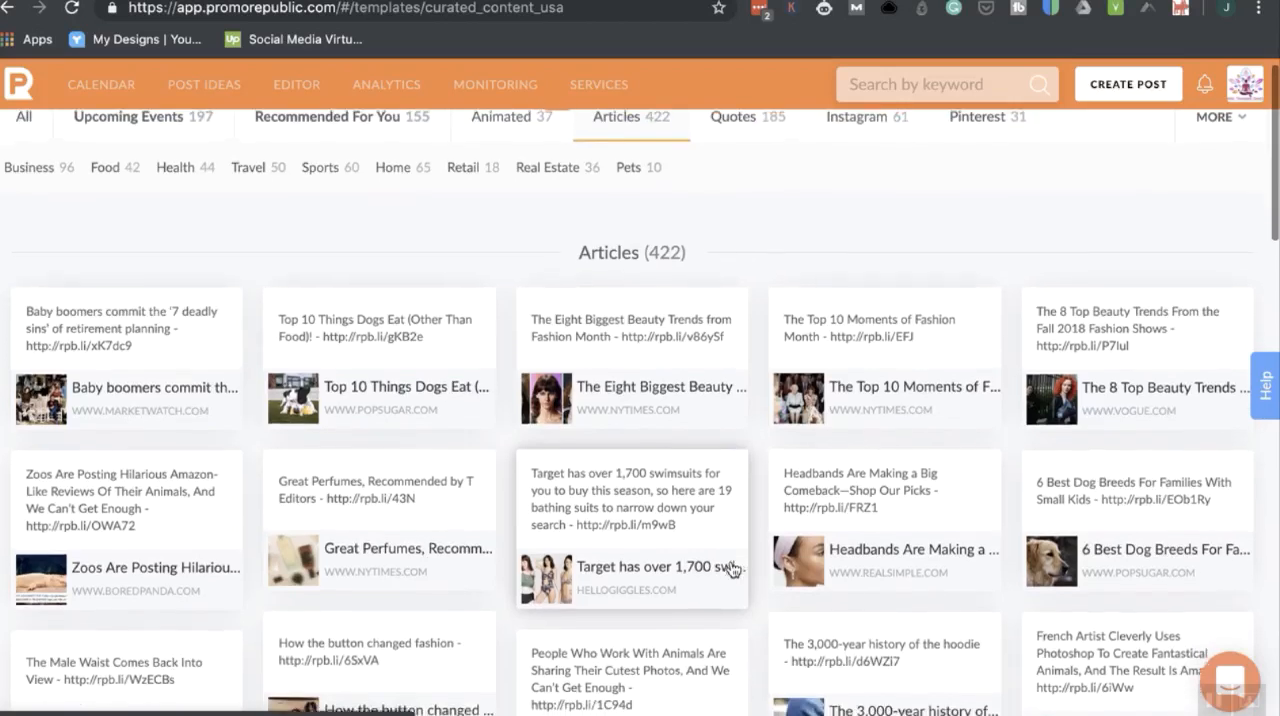
scroll(733, 569, "up", 1)
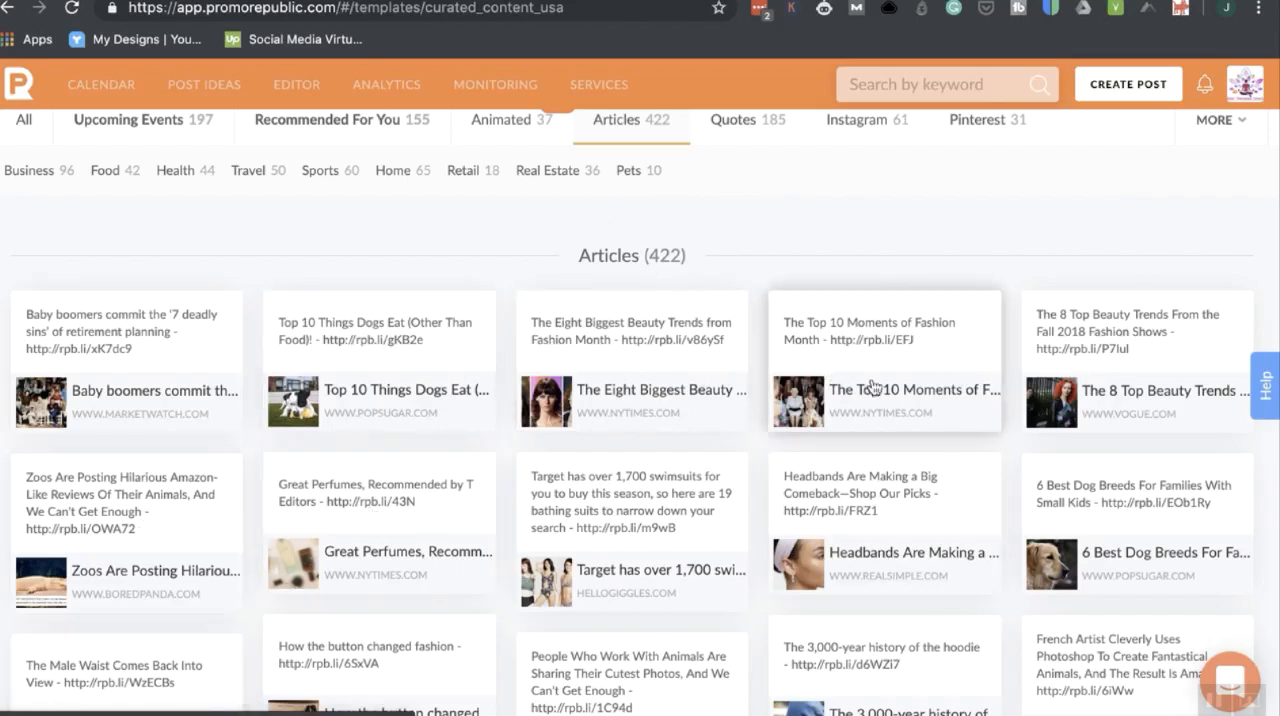
Show the Quotes category and browse its post templates.
left_click(768, 130)
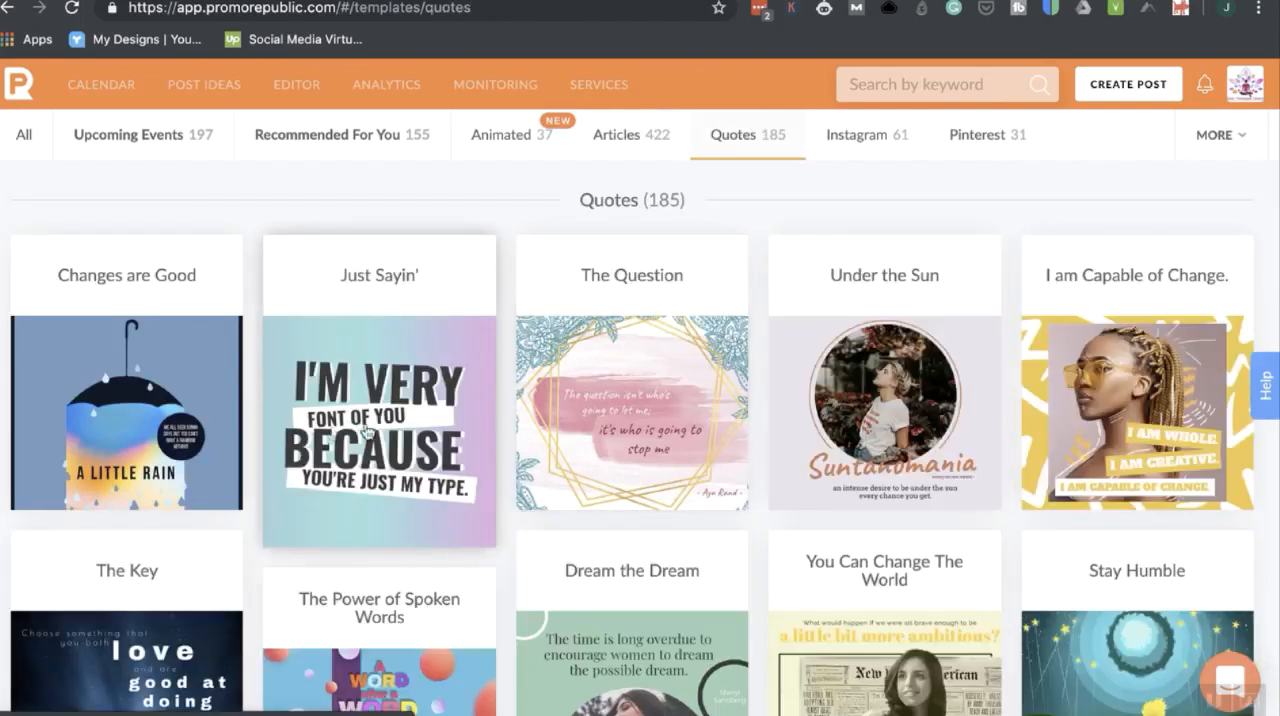
scroll(865, 513, "down", 3)
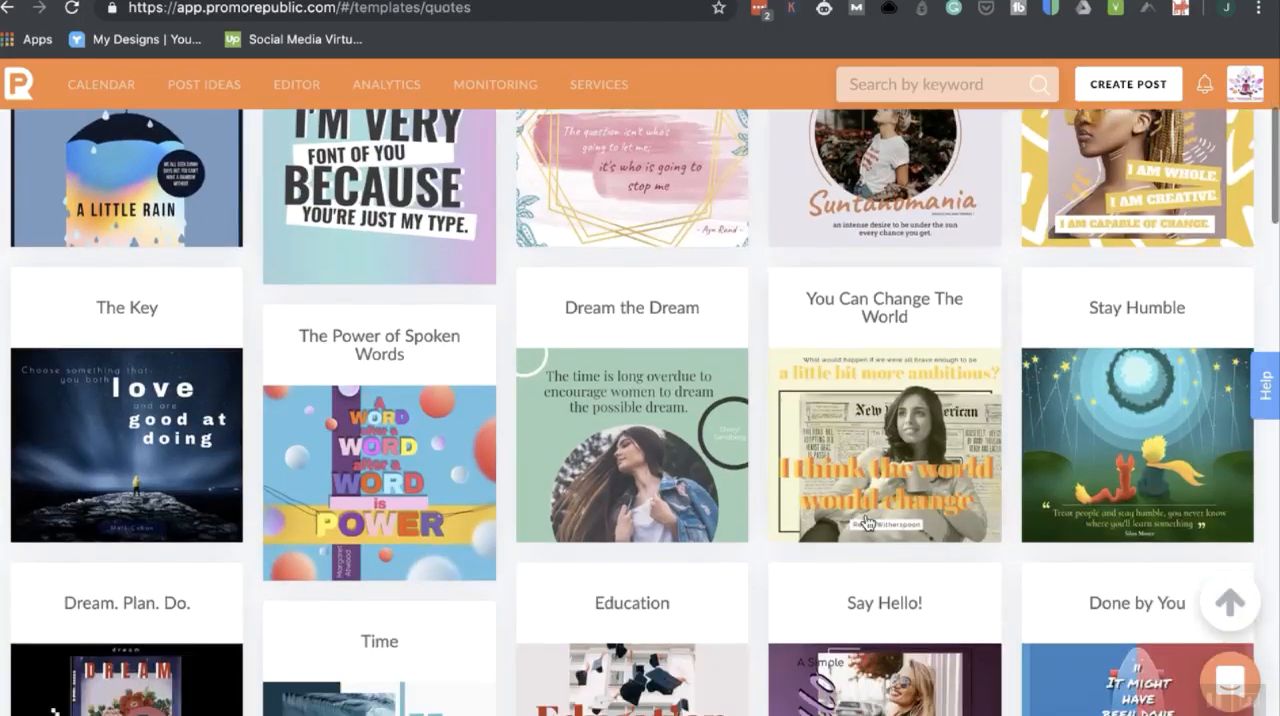
scroll(866, 521, "down", 2)
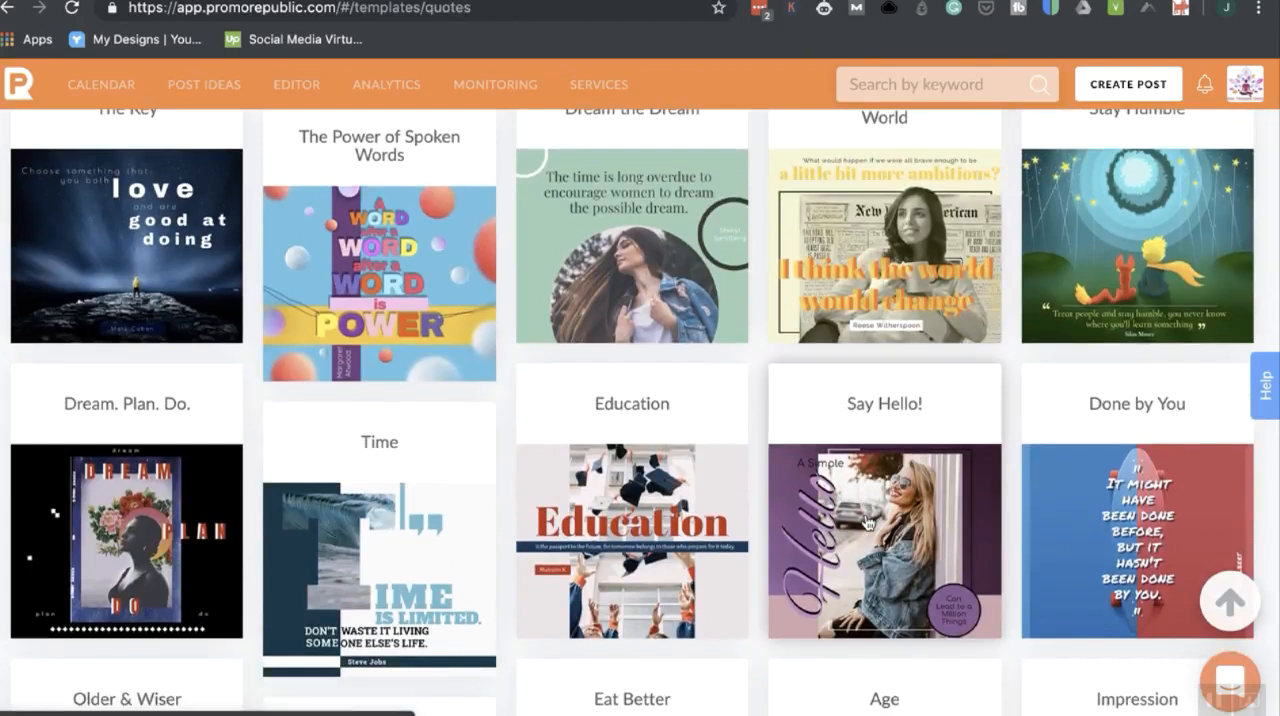
scroll(868, 521, "down", 1)
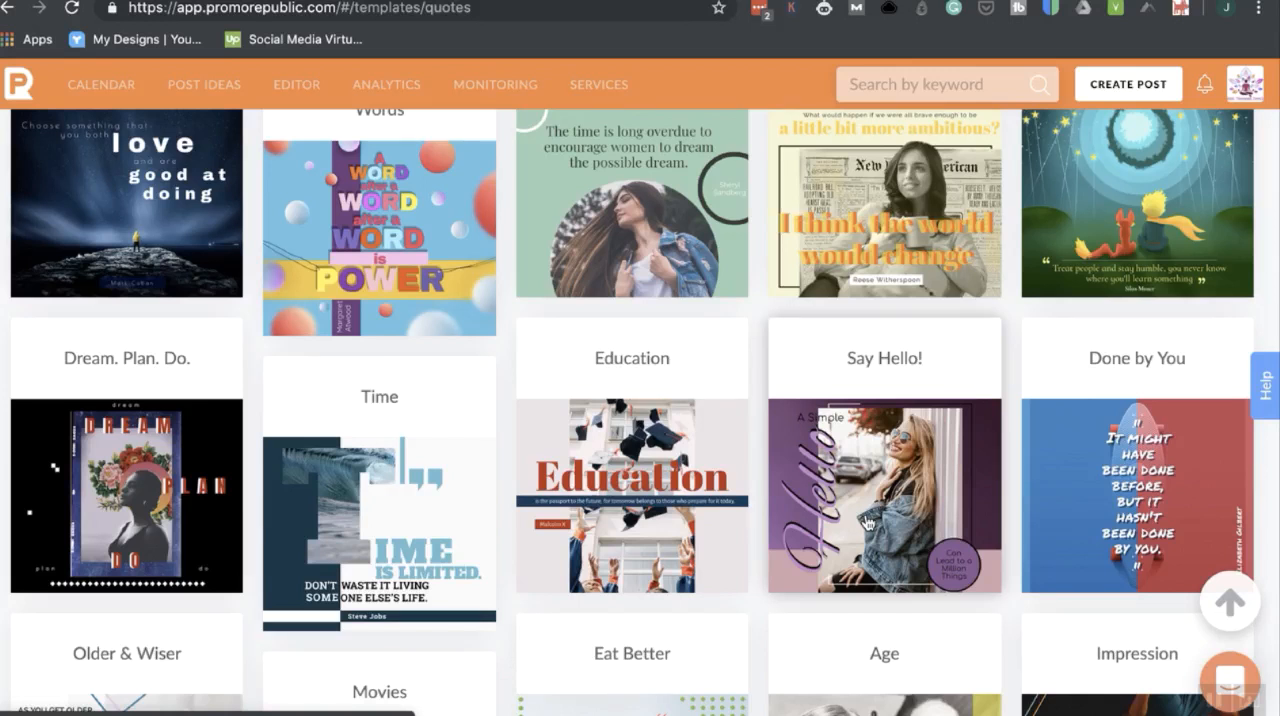
Start a new post from the Say Hello! quote template and open its image for editing.
left_click(866, 522)
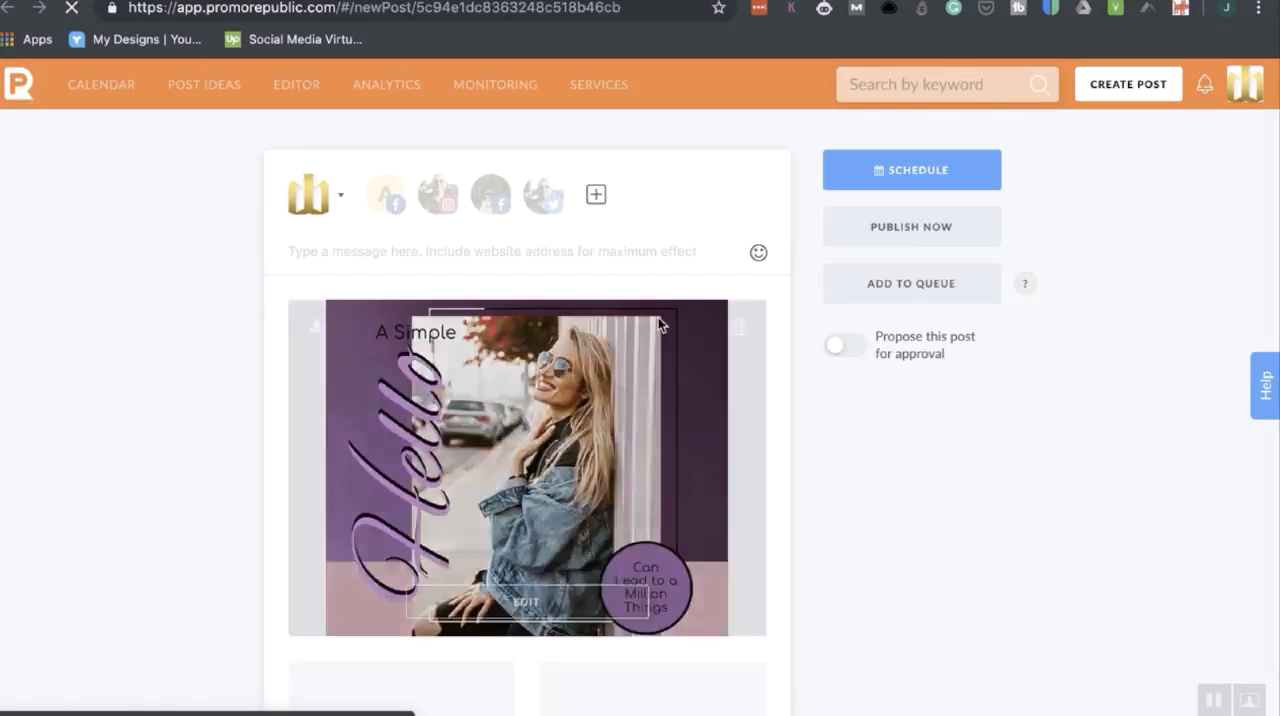
scroll(554, 380, "down", 1)
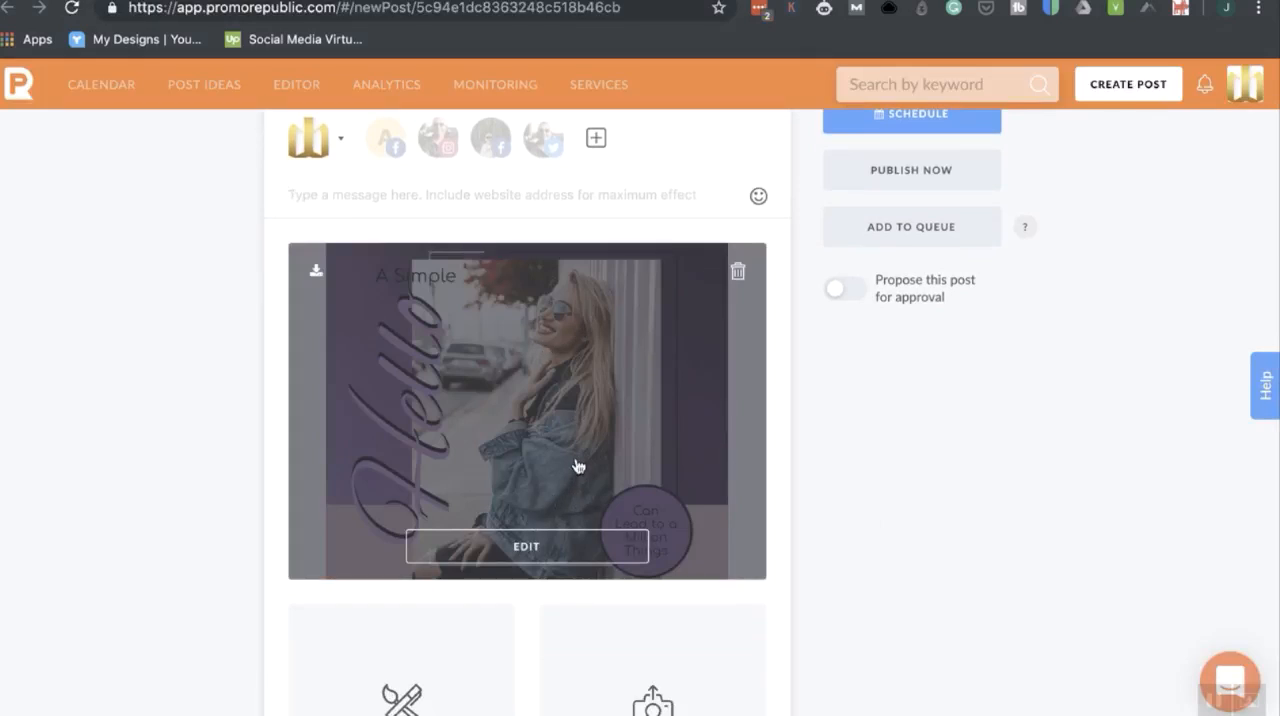
left_click(532, 549)
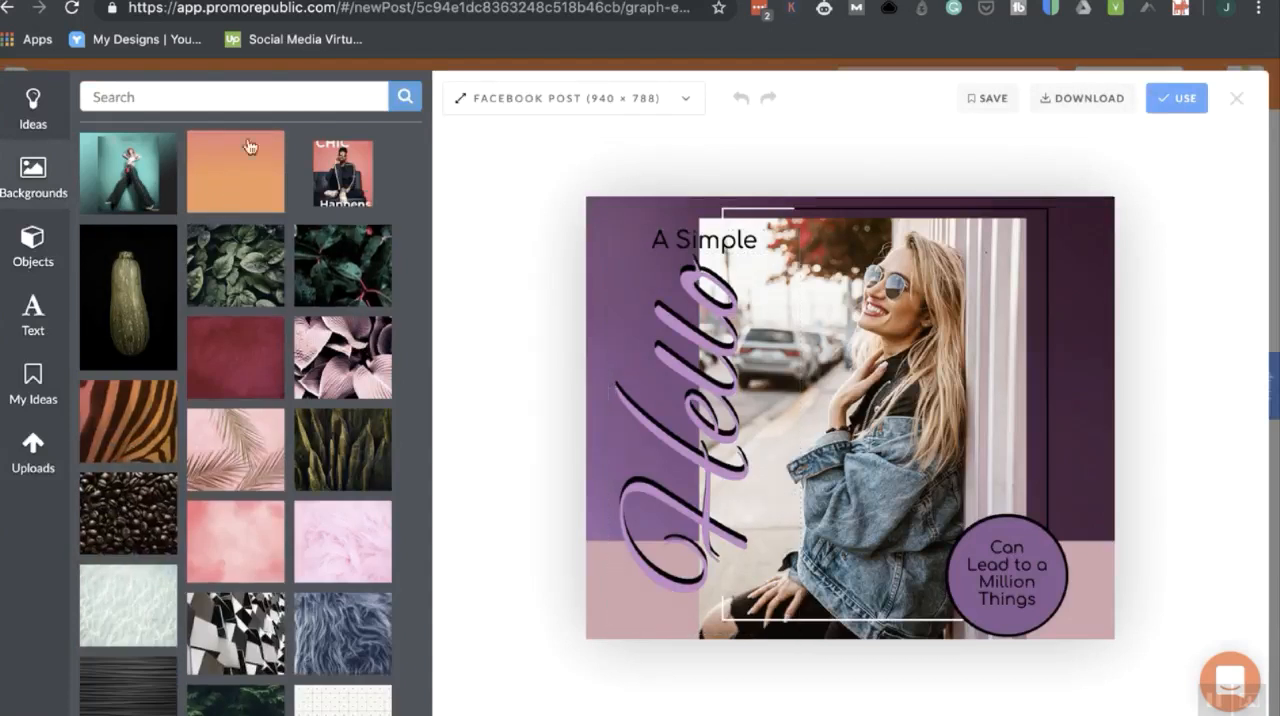
Inspect the editing options for the design's background, Hello text and purple circle, and close the image editor.
left_click(912, 364)
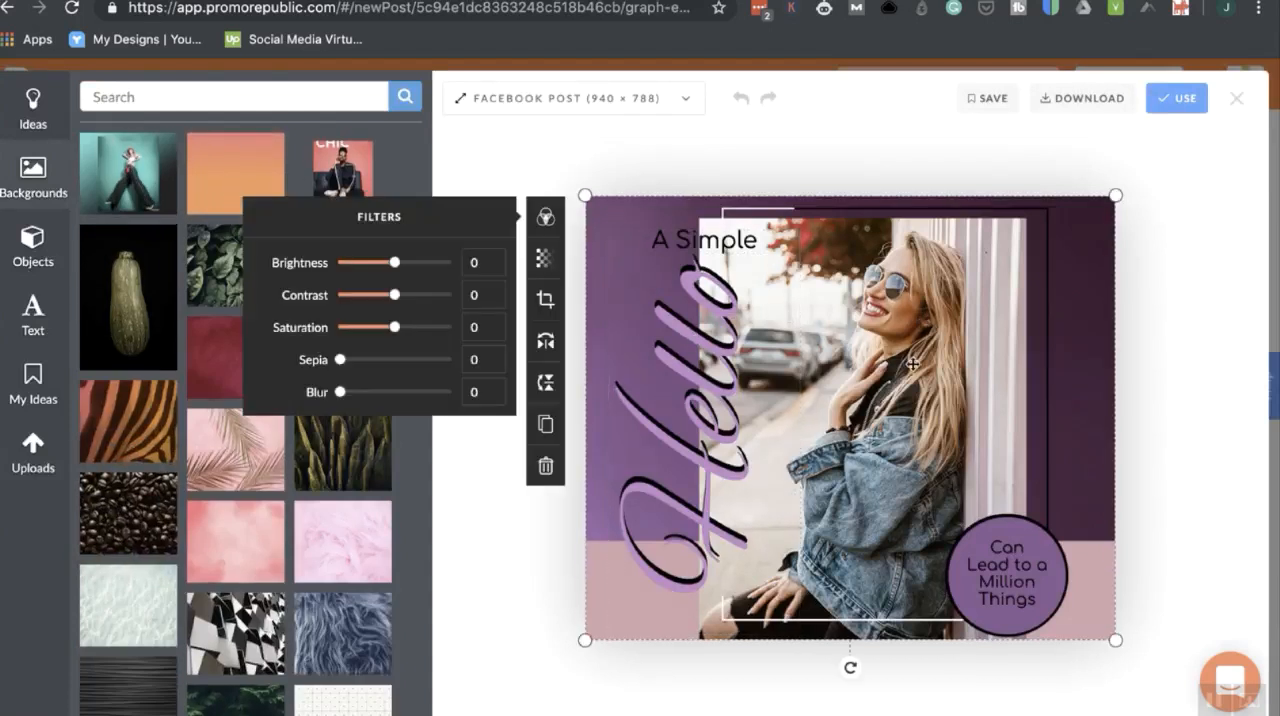
left_click(661, 384)
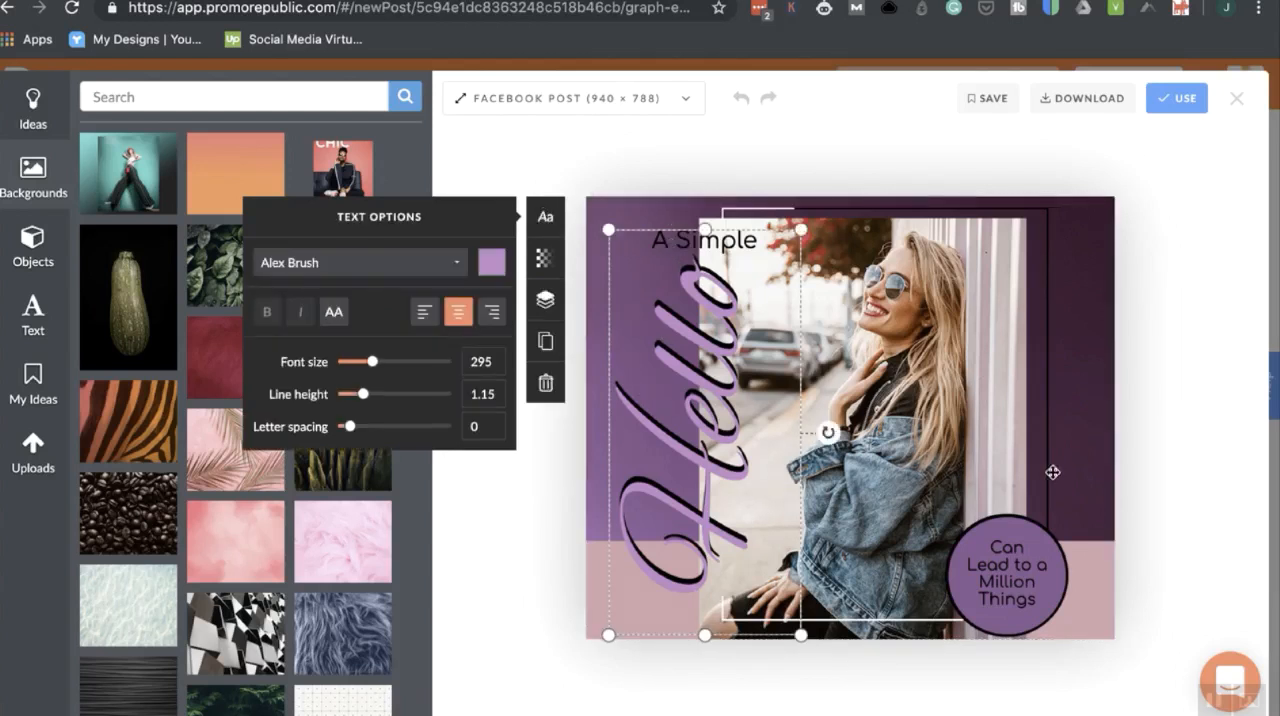
left_click(1005, 575)
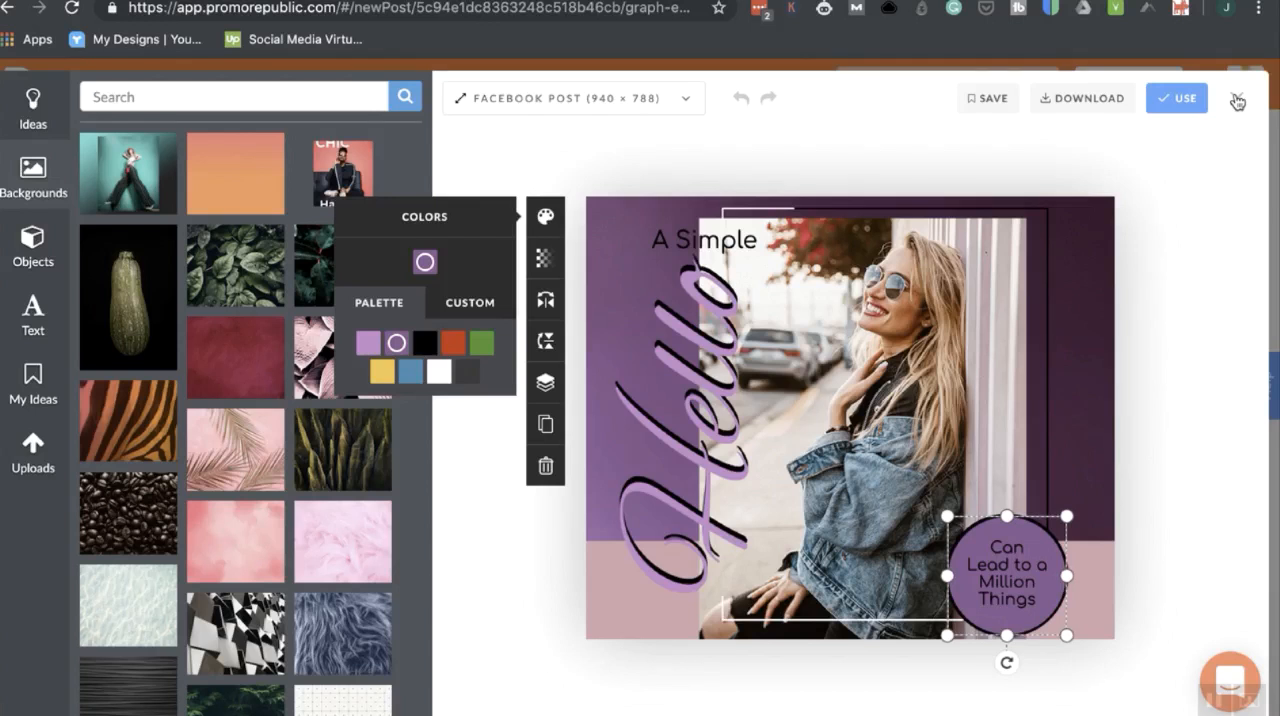
left_click(1237, 100)
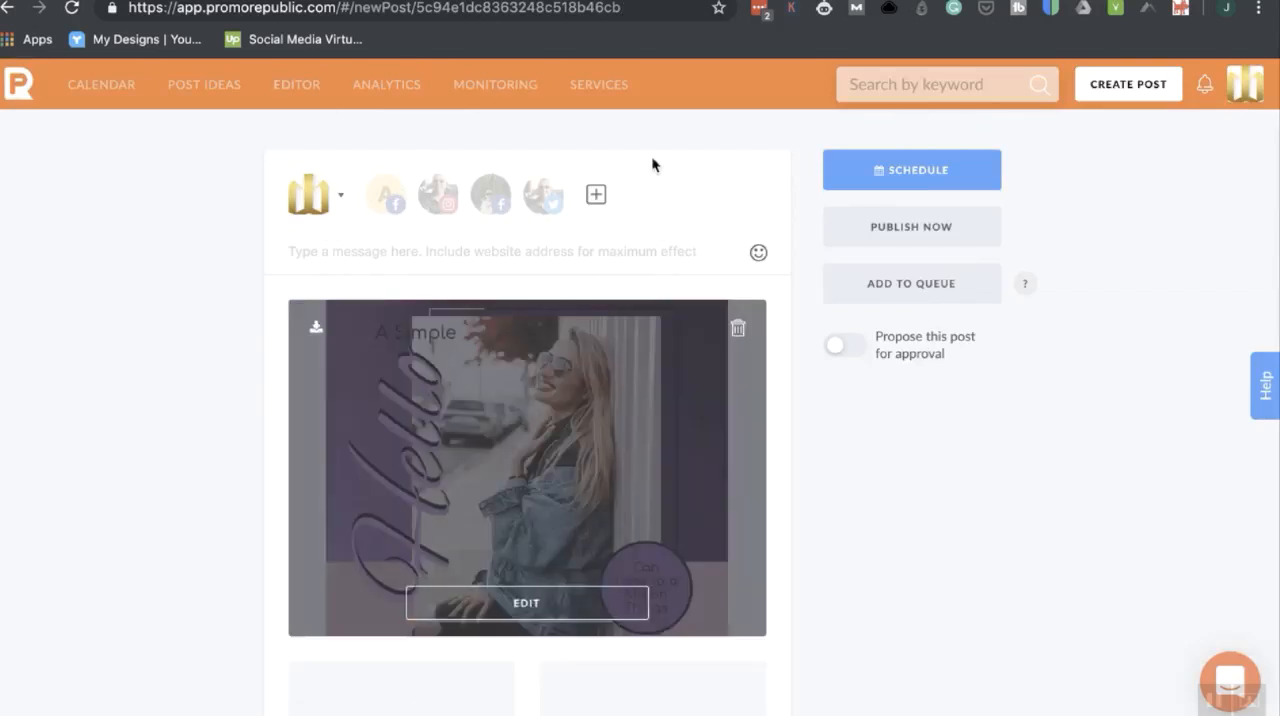
Leave the Say Hello! post without saving and examine the Health&Beauty recommendations among all post ideas.
left_click(210, 90)
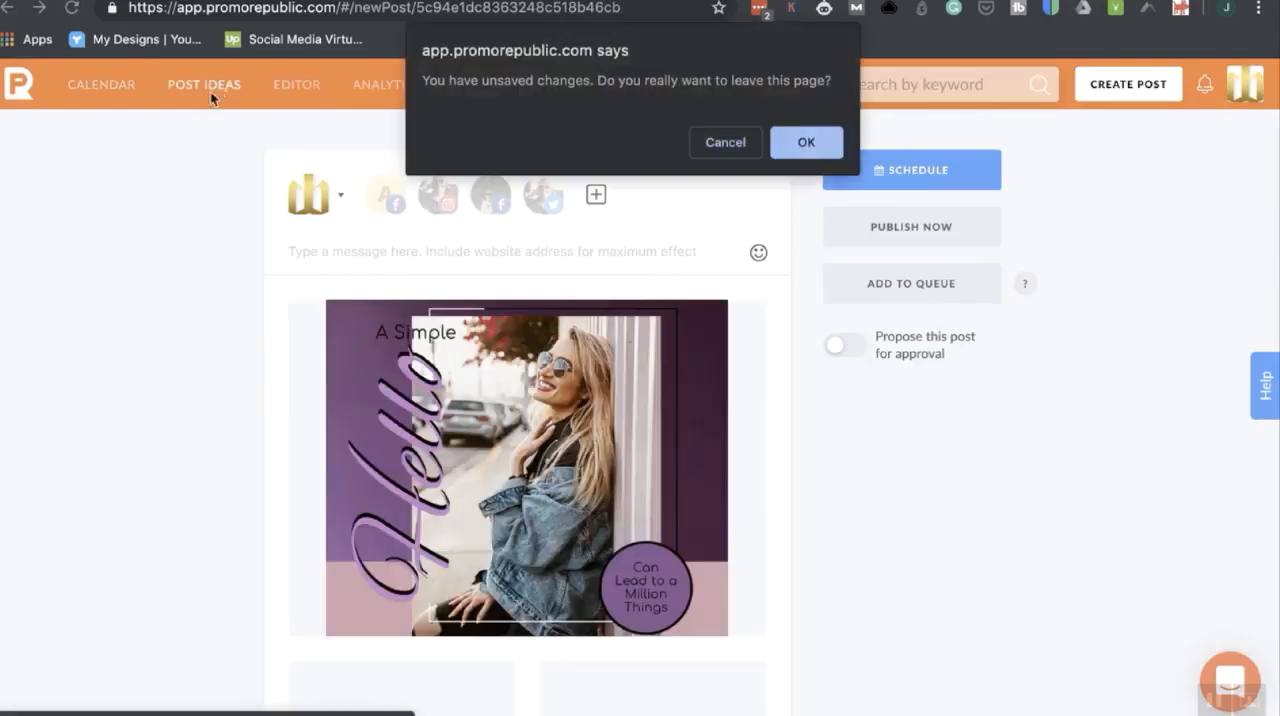
left_click(815, 142)
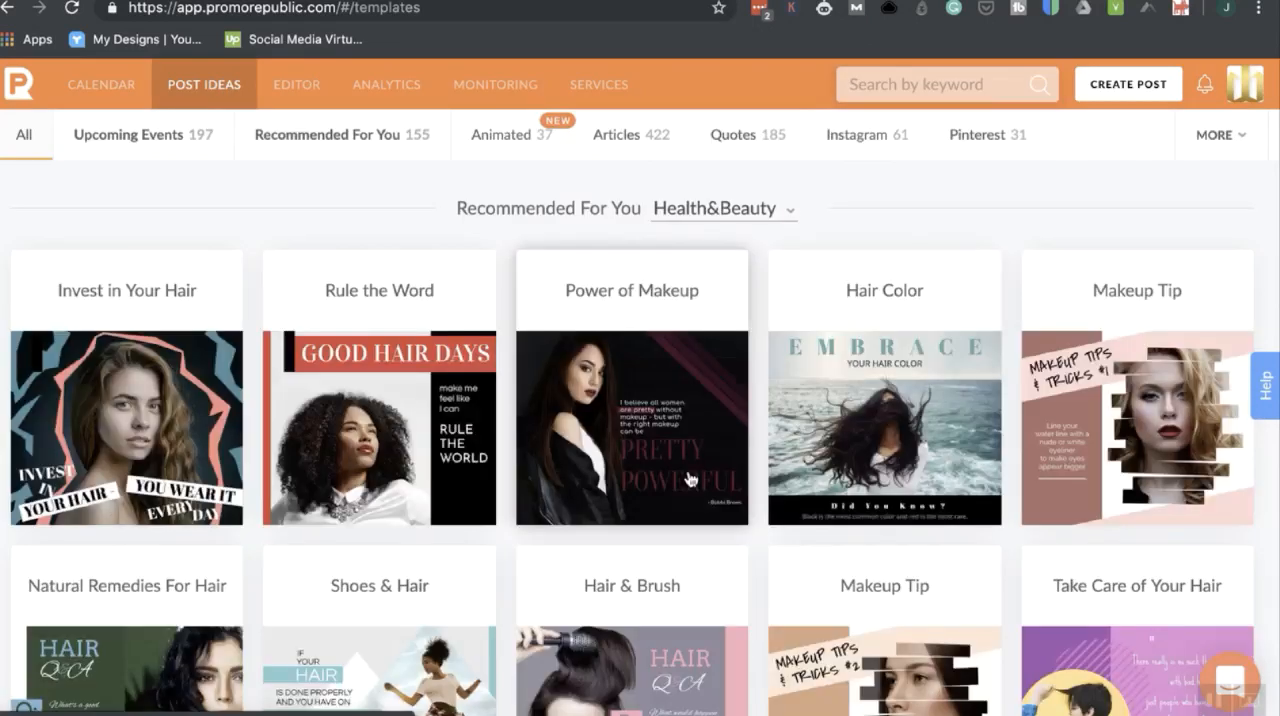
scroll(771, 485, "down", 3)
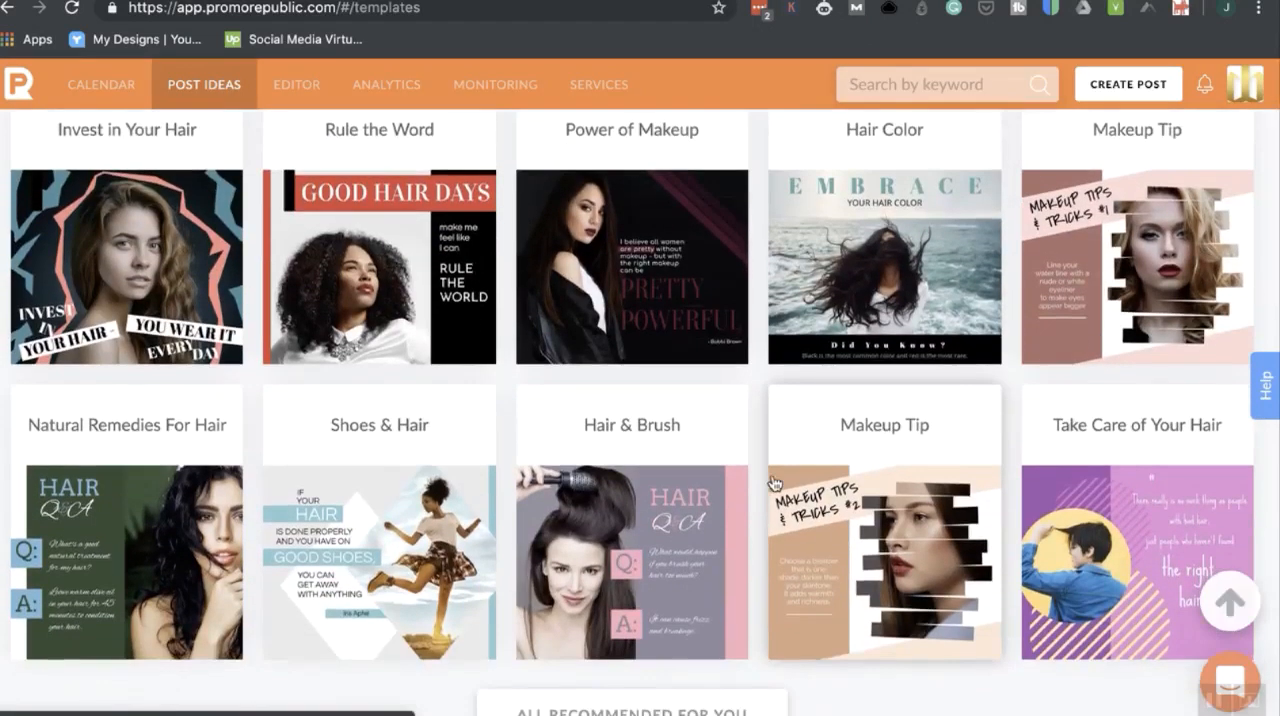
scroll(773, 484, "down", 1)
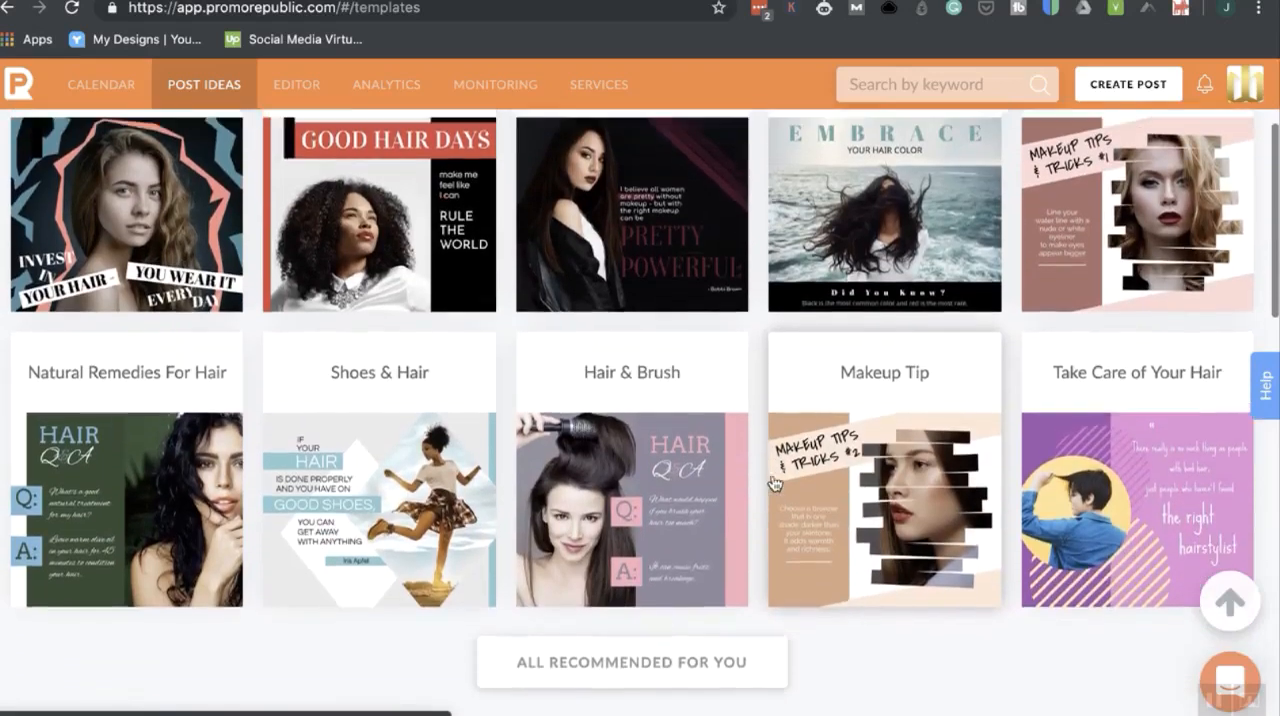
scroll(773, 484, "up", 2)
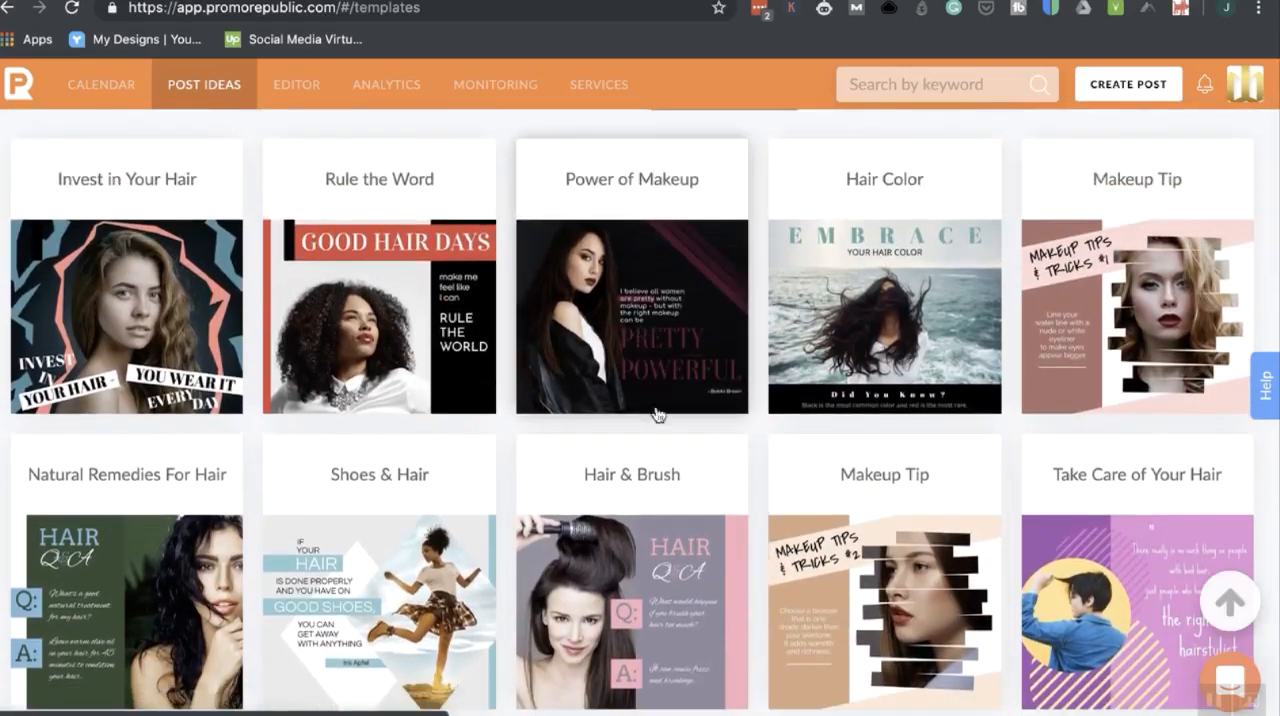
scroll(645, 340, "up", 2)
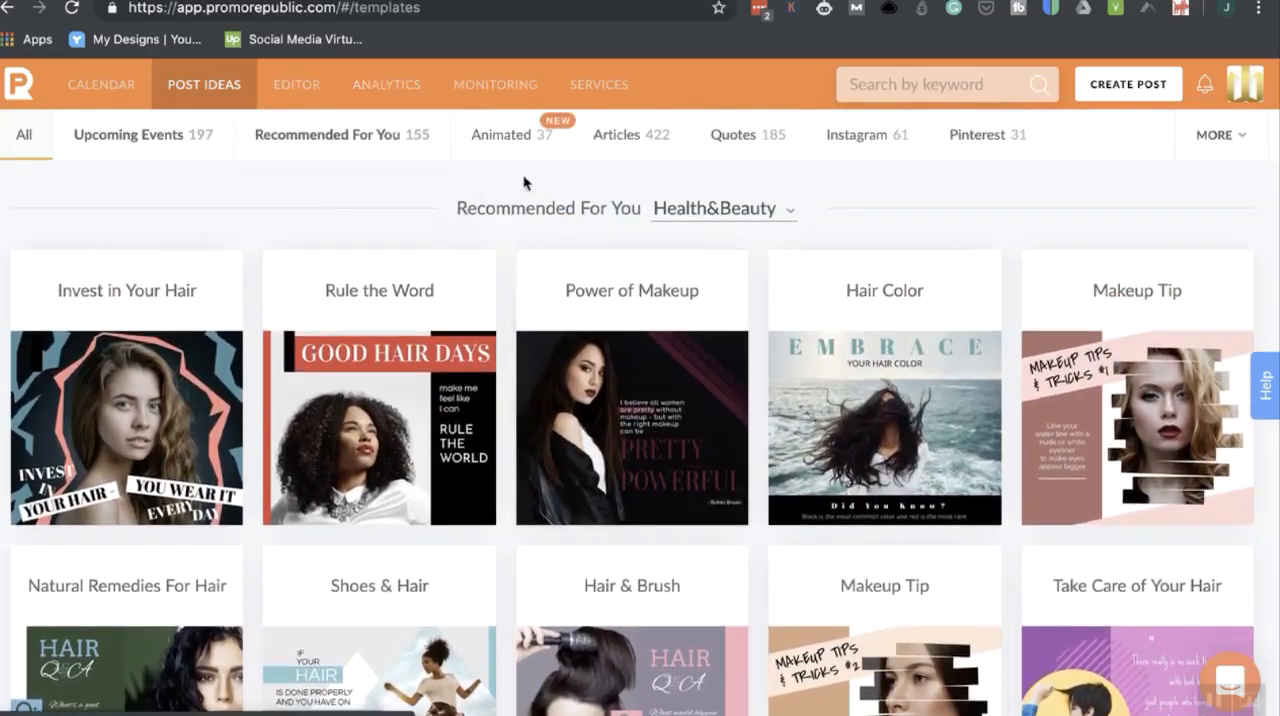
Show the Instagram category and examine its templates with prepared hashtags.
left_click(875, 155)
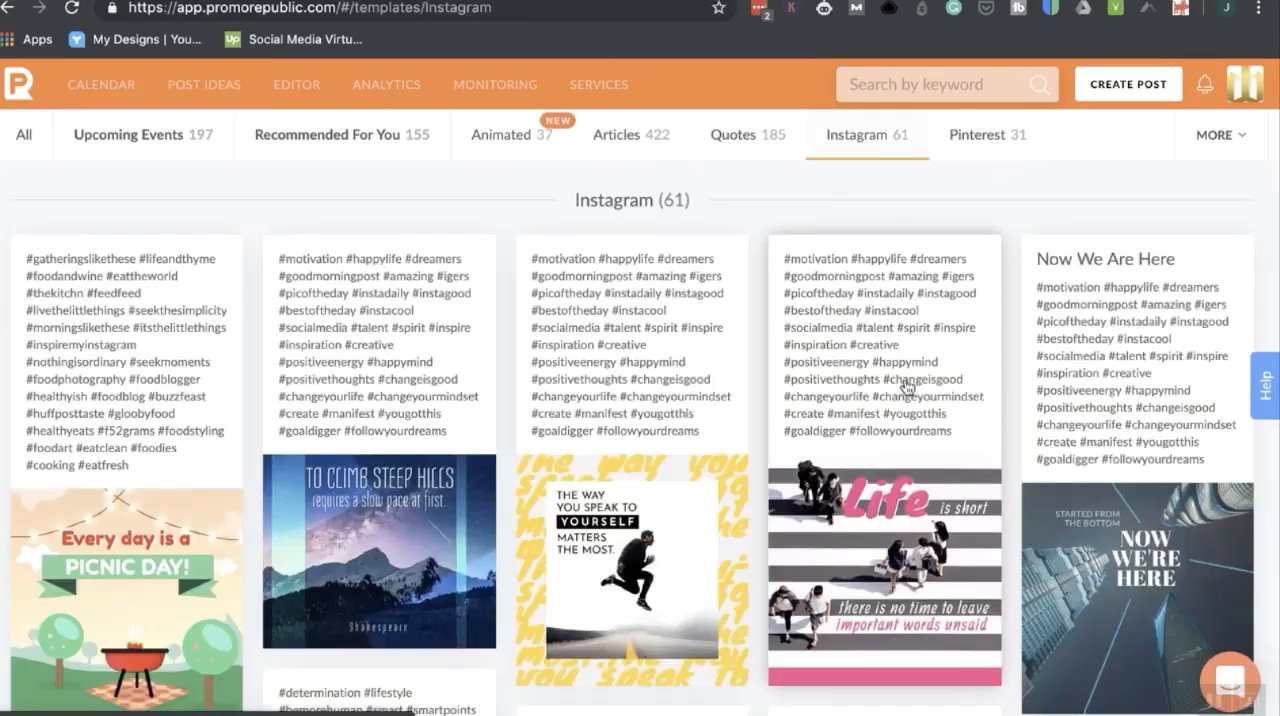
scroll(882, 410, "down", 2)
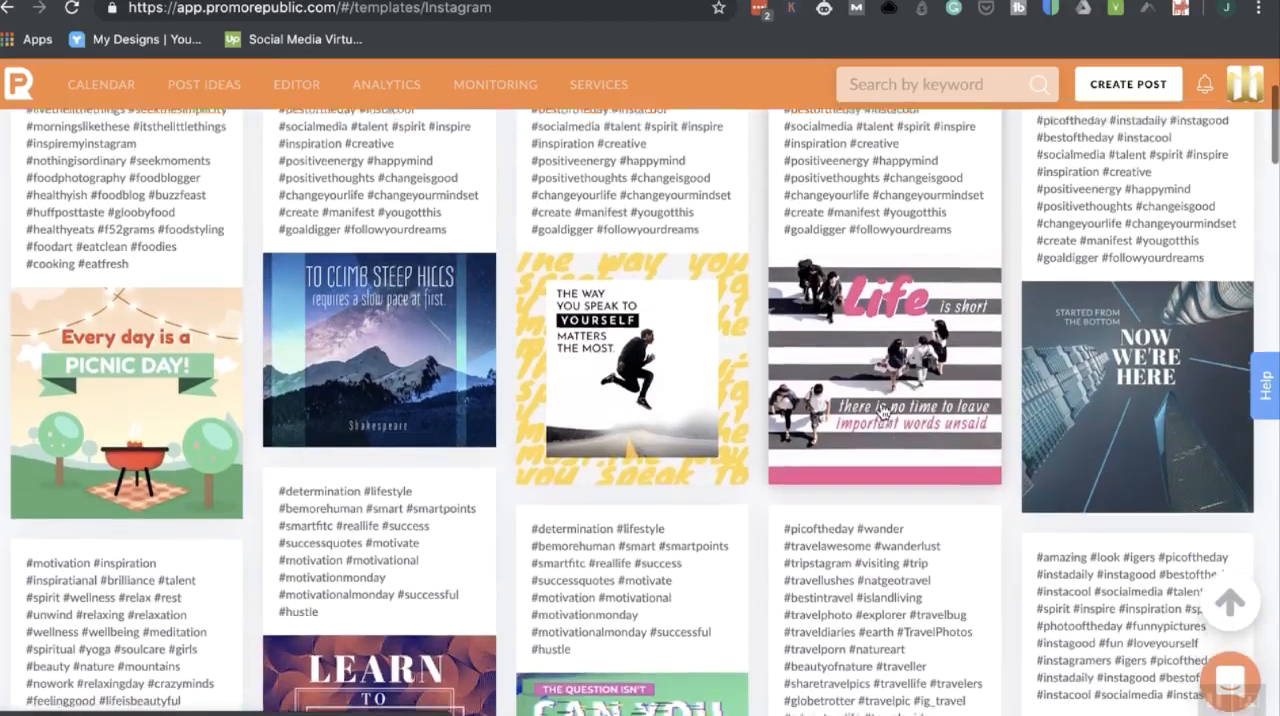
scroll(882, 410, "up", 2)
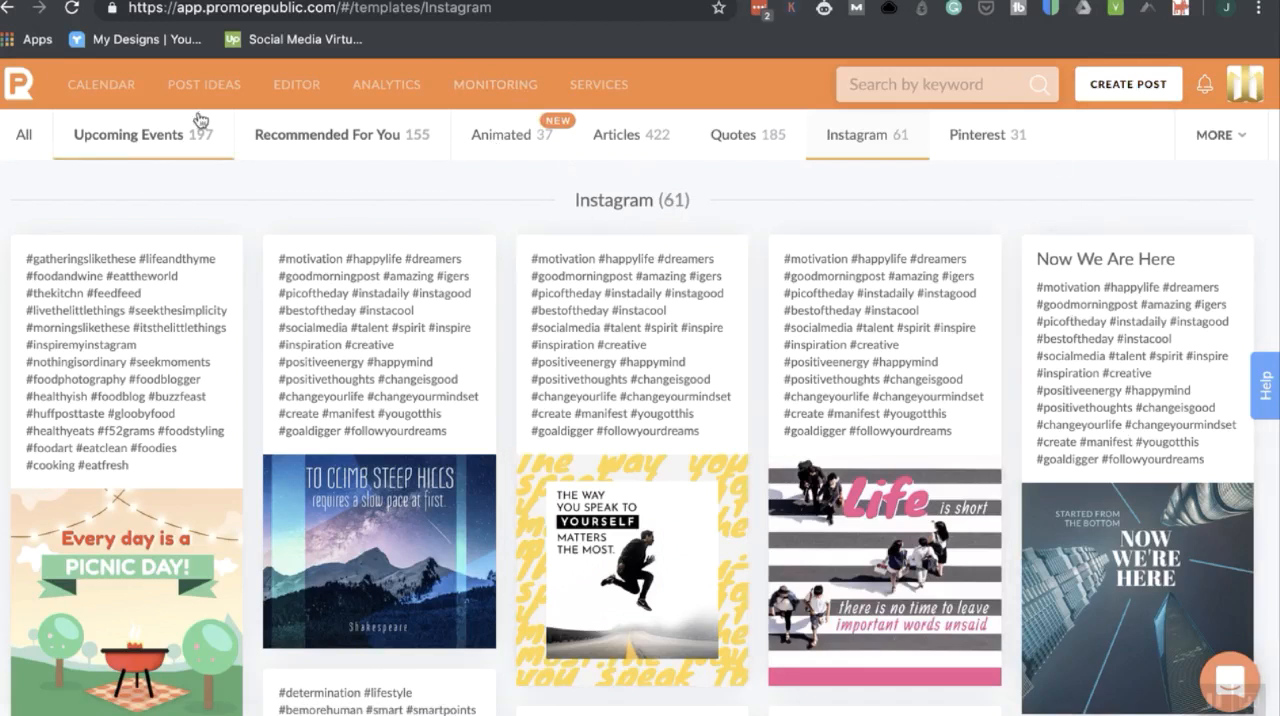
Open the graphics editor and load the Women's Health Care Month "Time to Take Care of Yourself!" idea onto the blank Facebook post canvas.
left_click(295, 89)
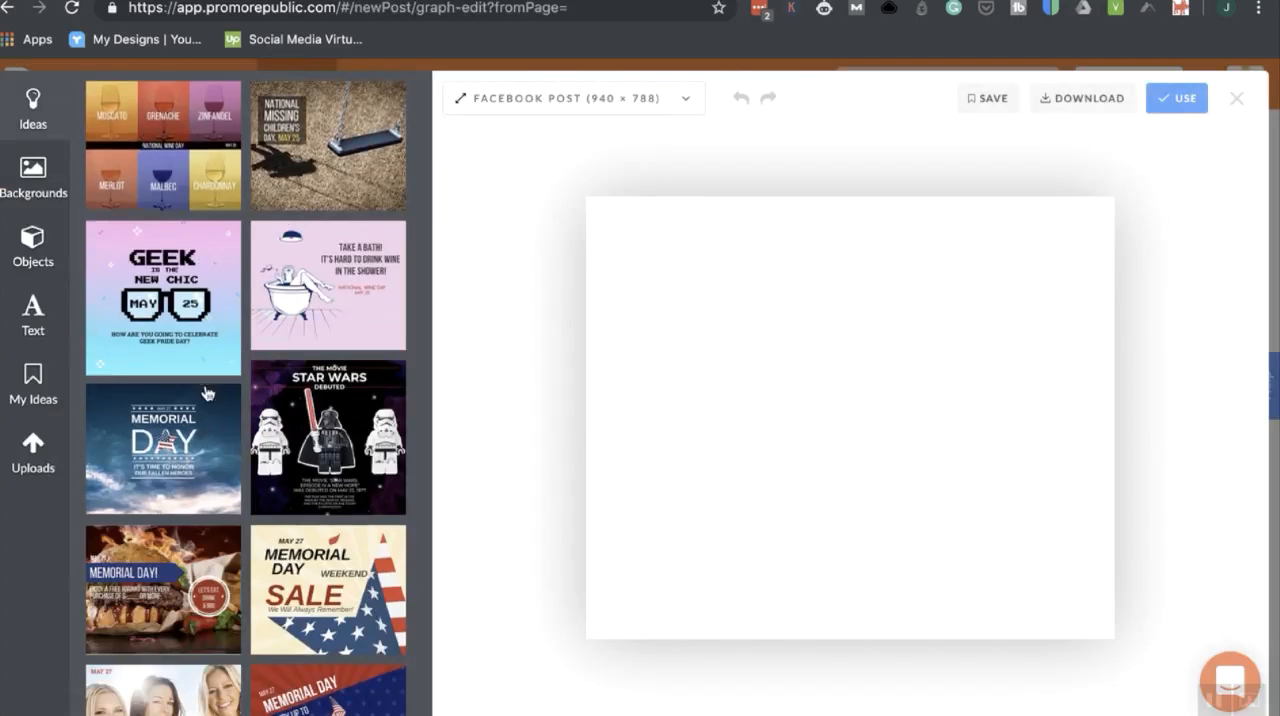
scroll(206, 392, "down", 10)
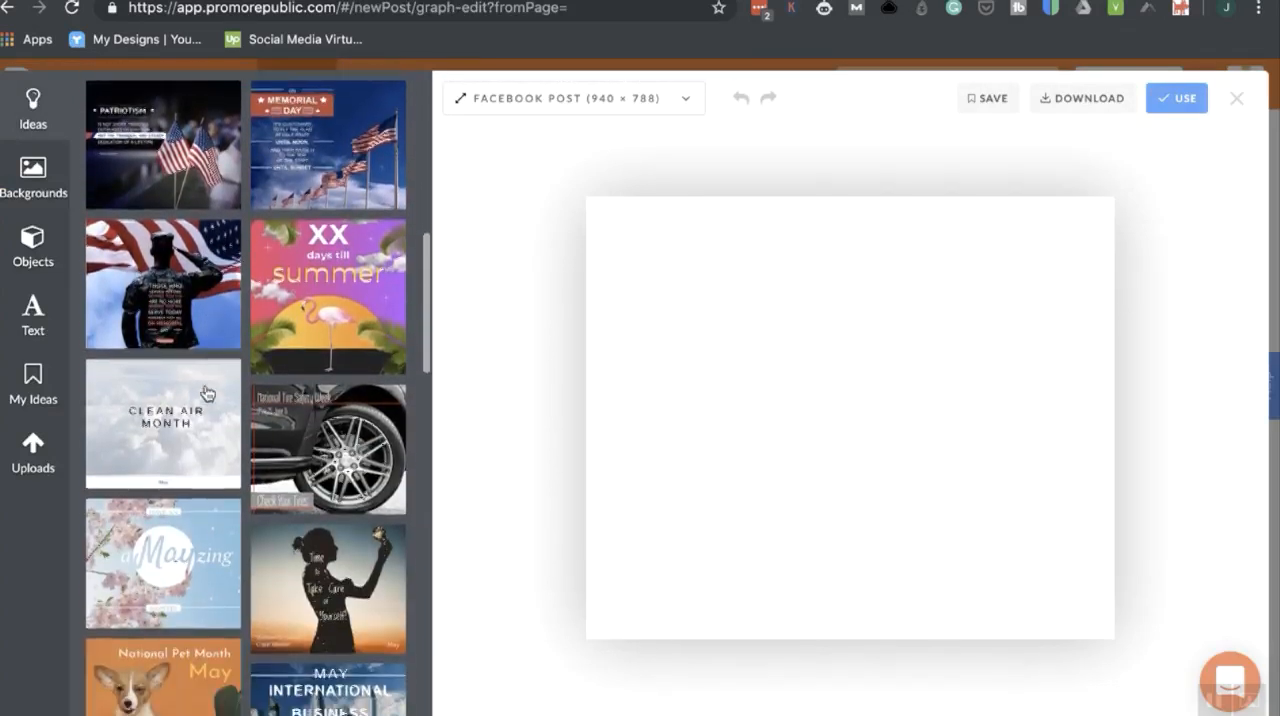
scroll(206, 392, "down", 4)
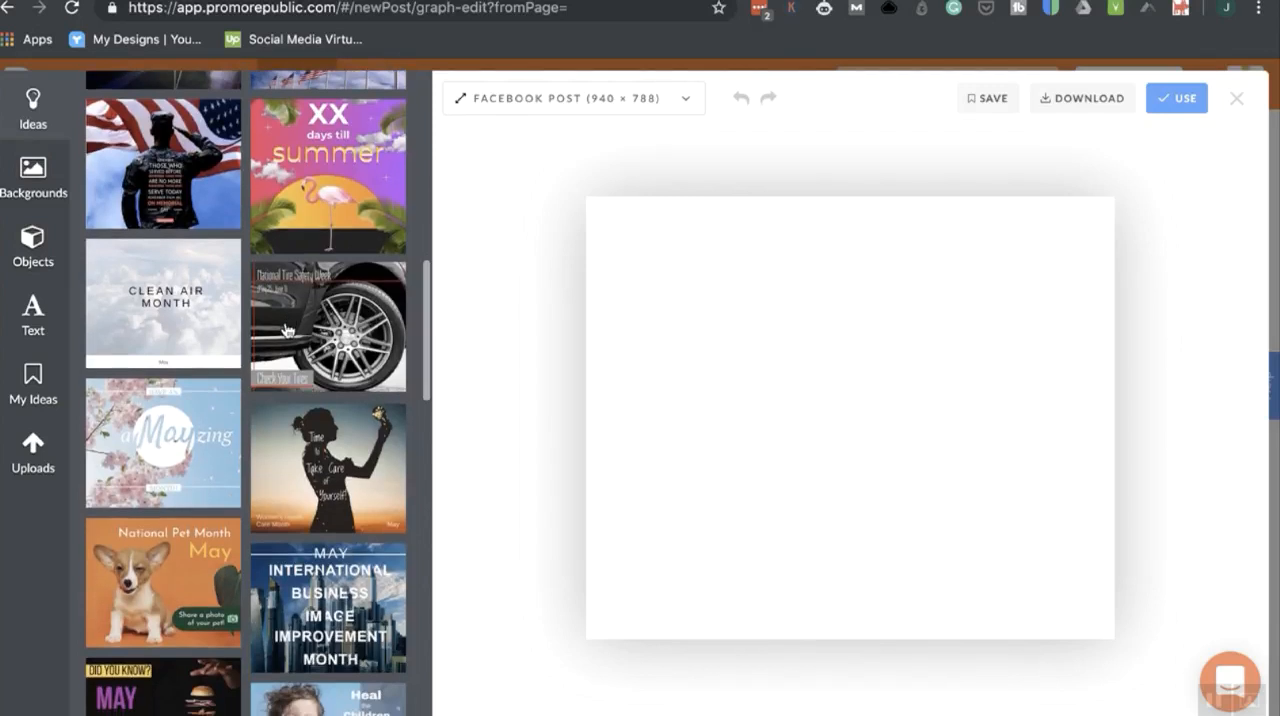
left_click(330, 475)
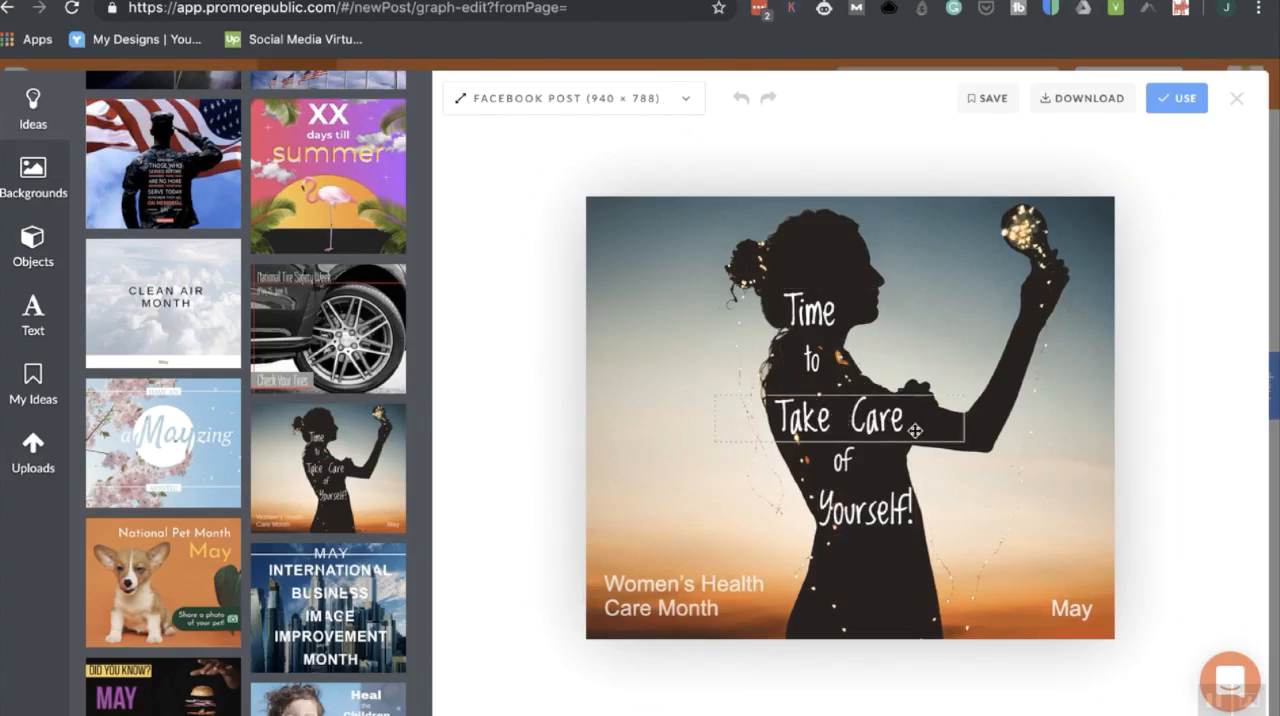
Review the canvas size presets without changing the format, and browse the available background images.
left_click(684, 102)
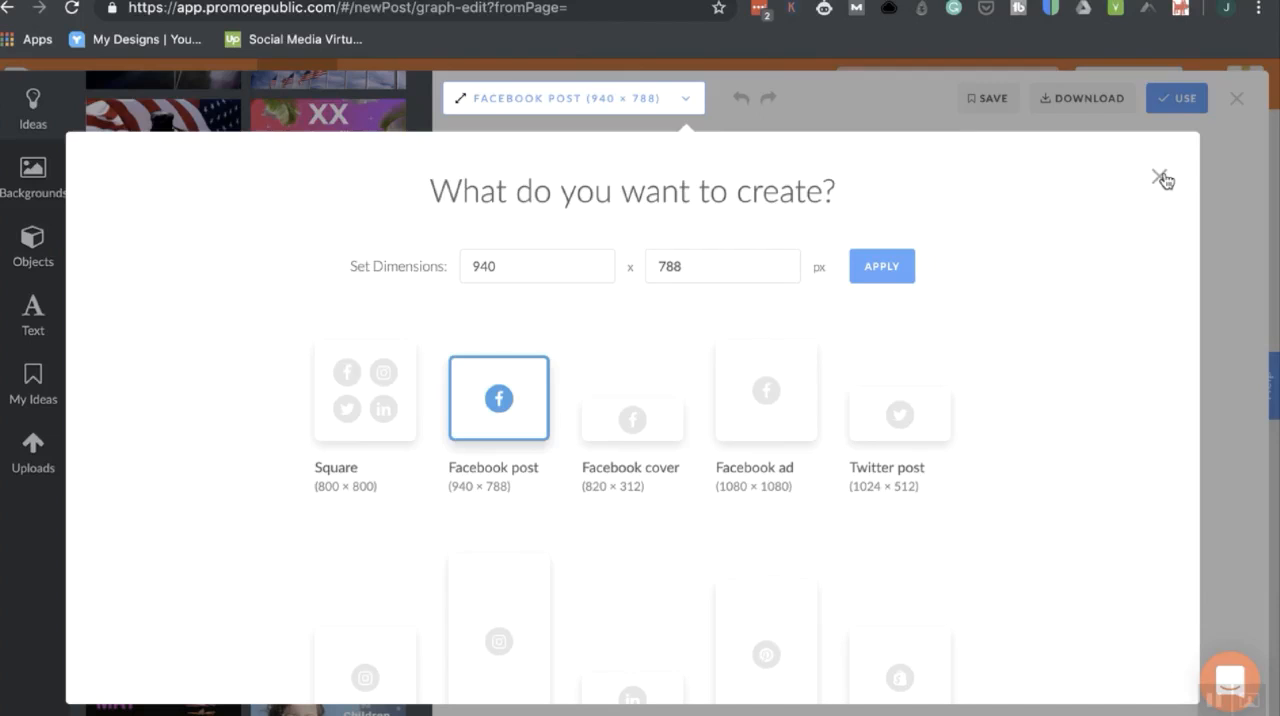
left_click(1160, 178)
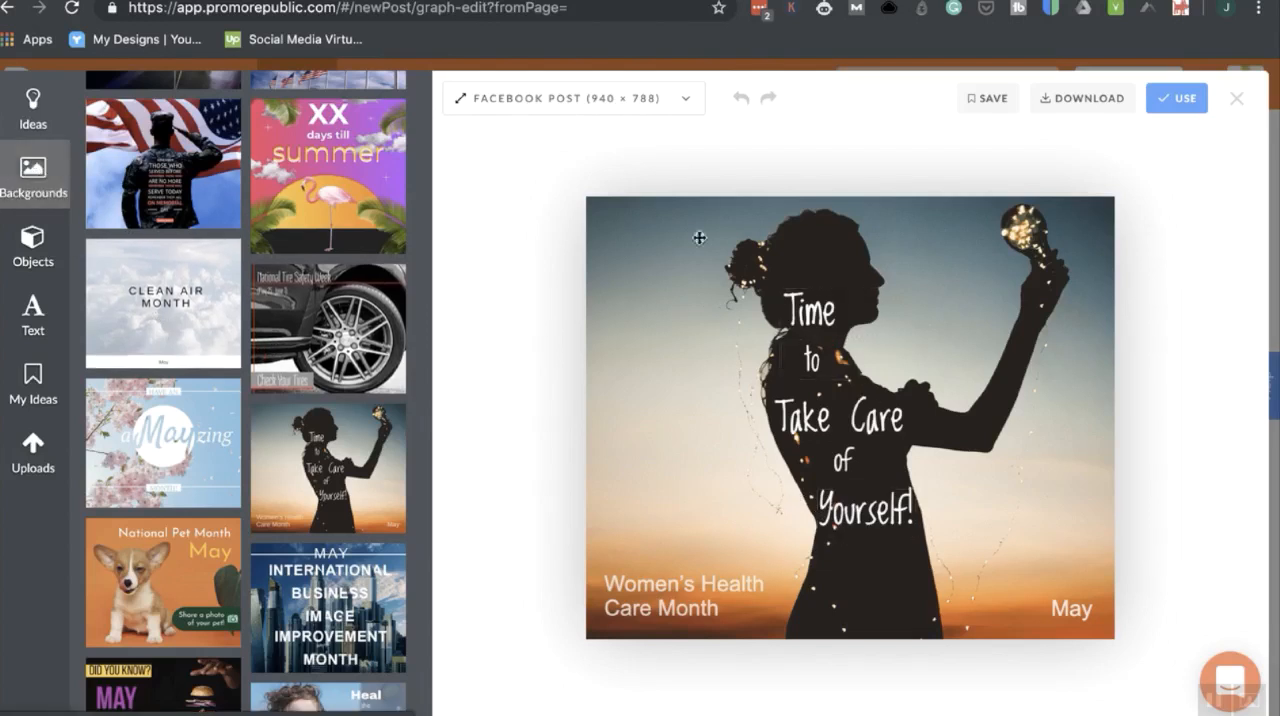
left_click(33, 247)
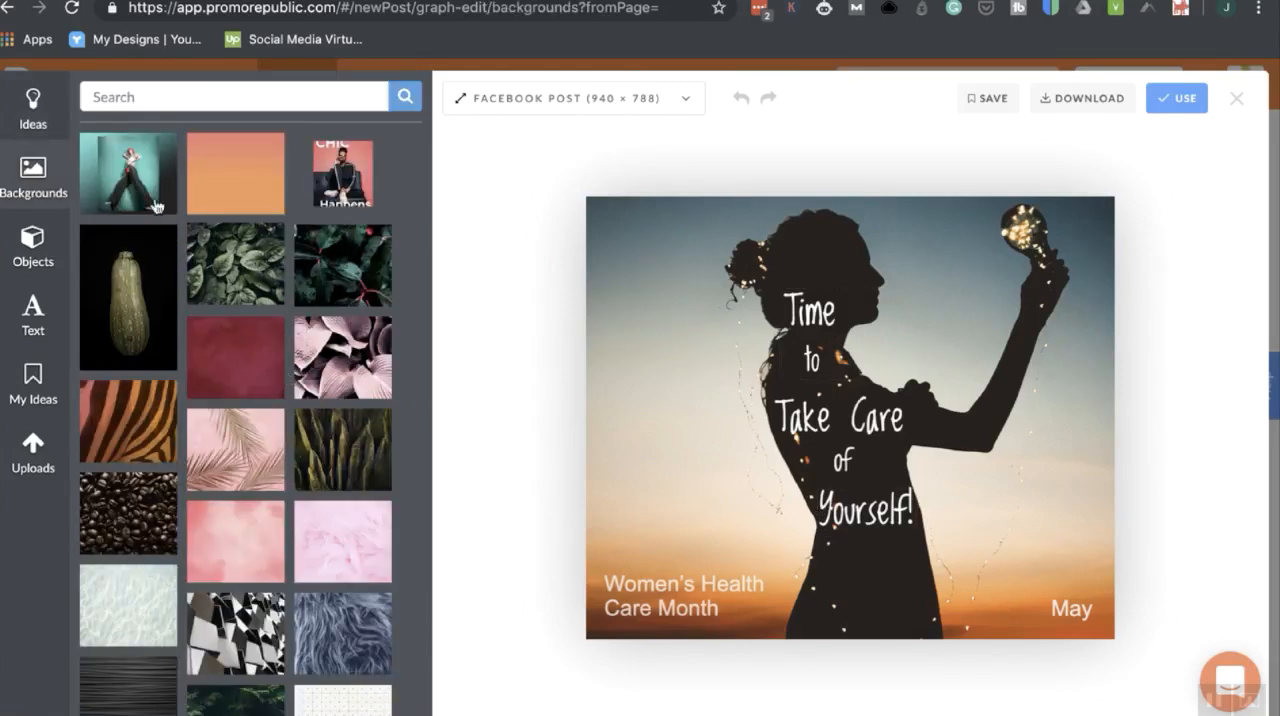
scroll(345, 480, "down", 10)
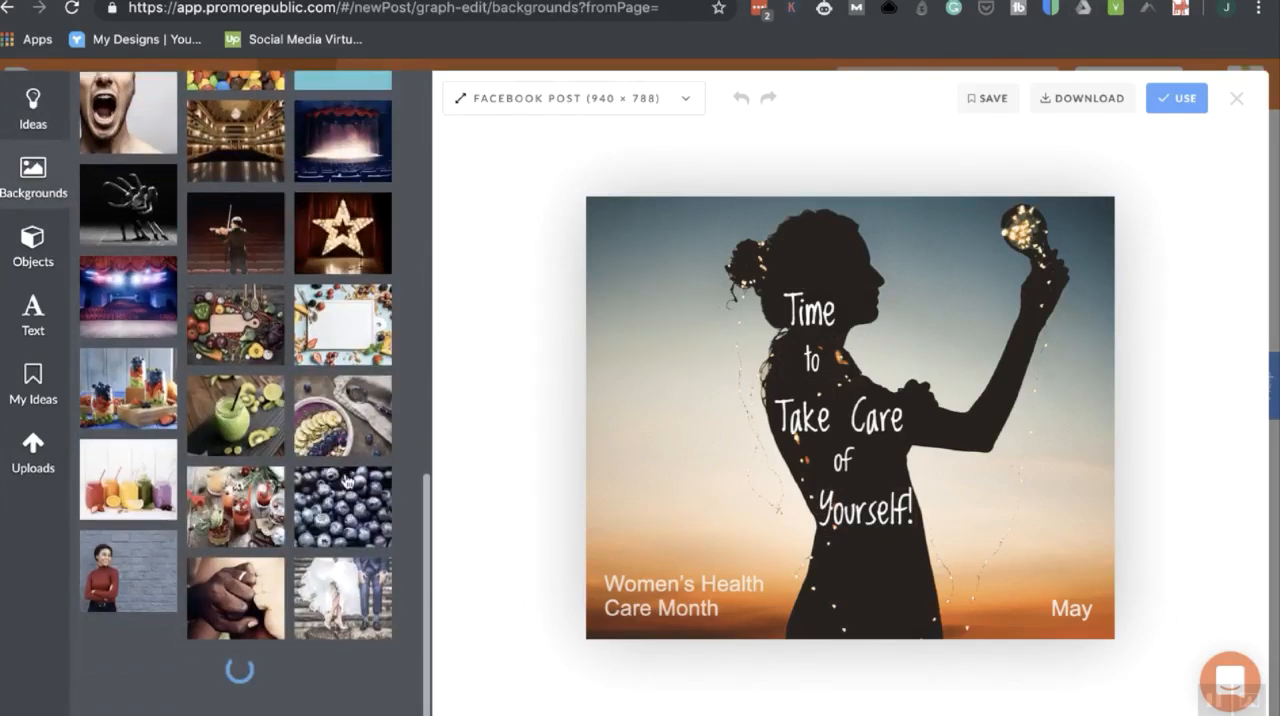
scroll(345, 478, "up", 15)
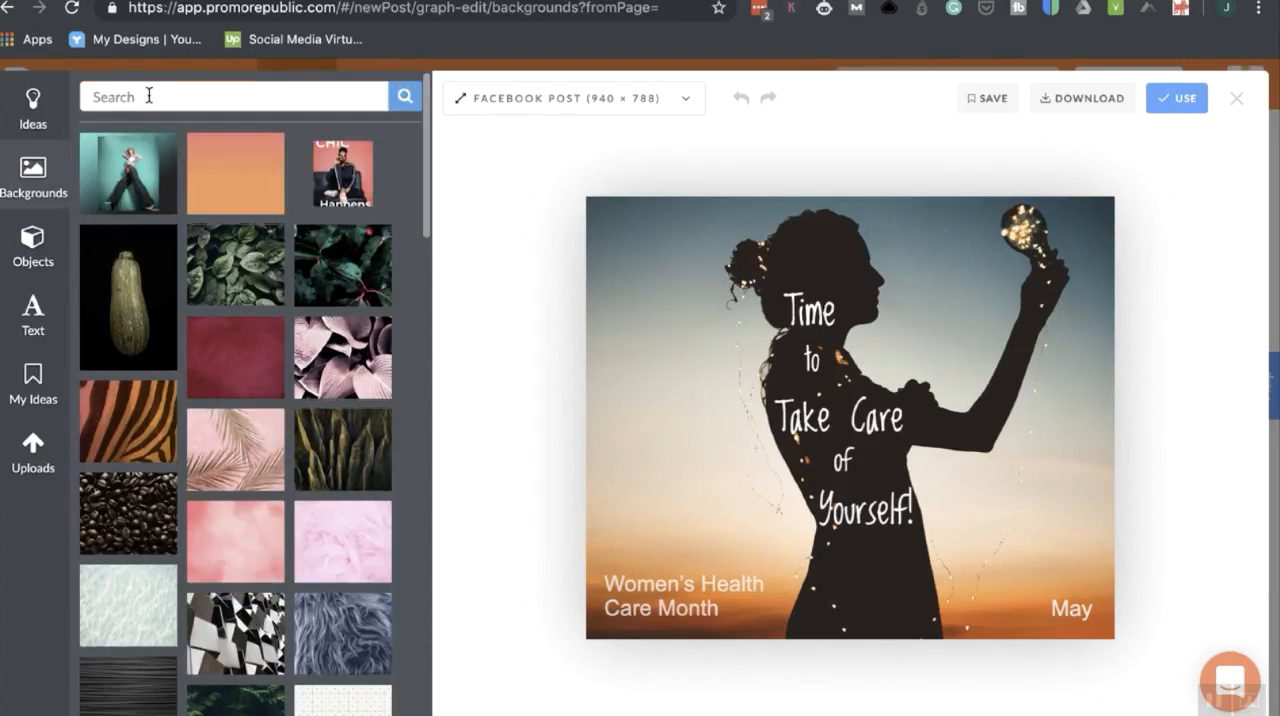
Search the background images for "summer".
left_click(137, 97)
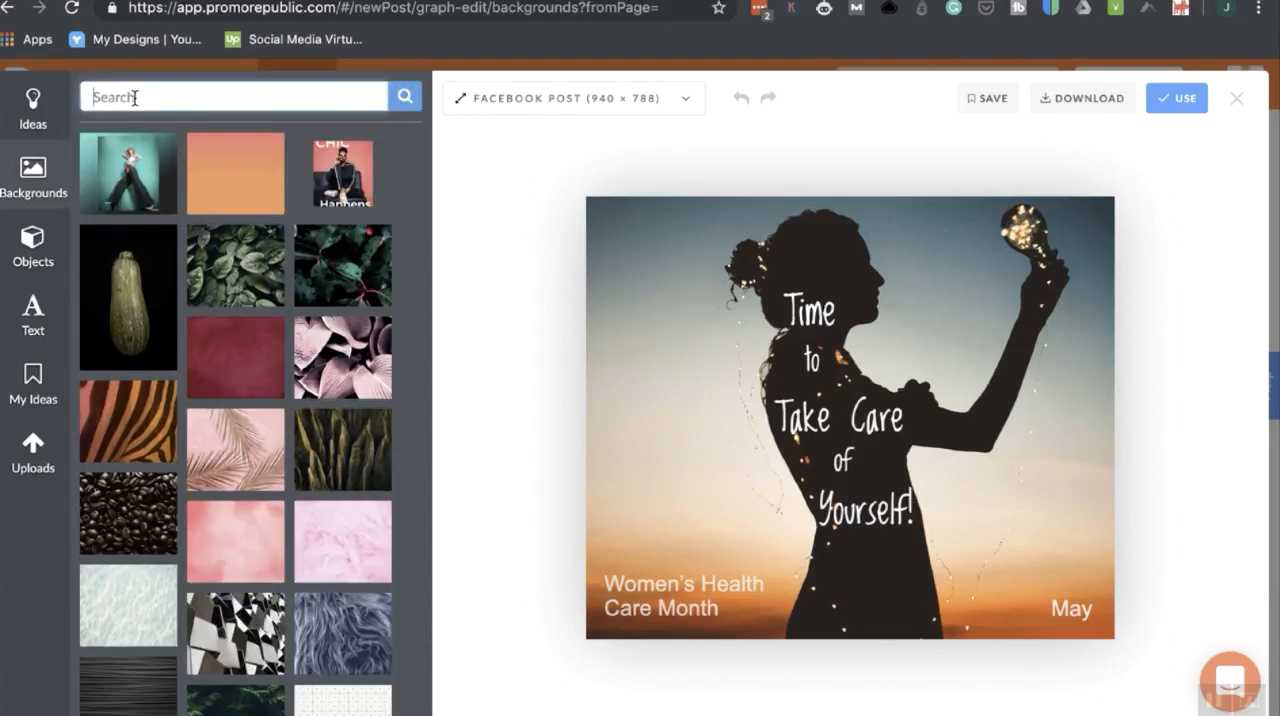
type("summer")
key("Return")
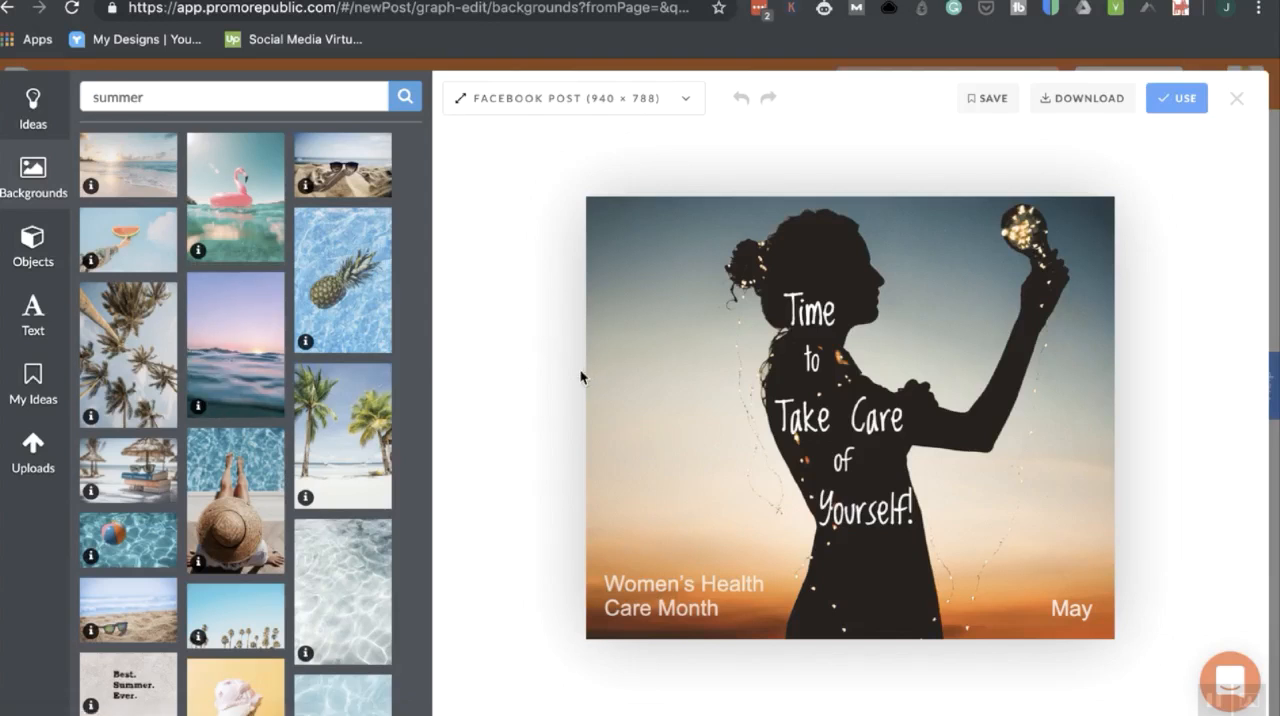
Add a pink rectangle shape, stretch it over the whole design and set its opacity to 28.
left_click(22, 259)
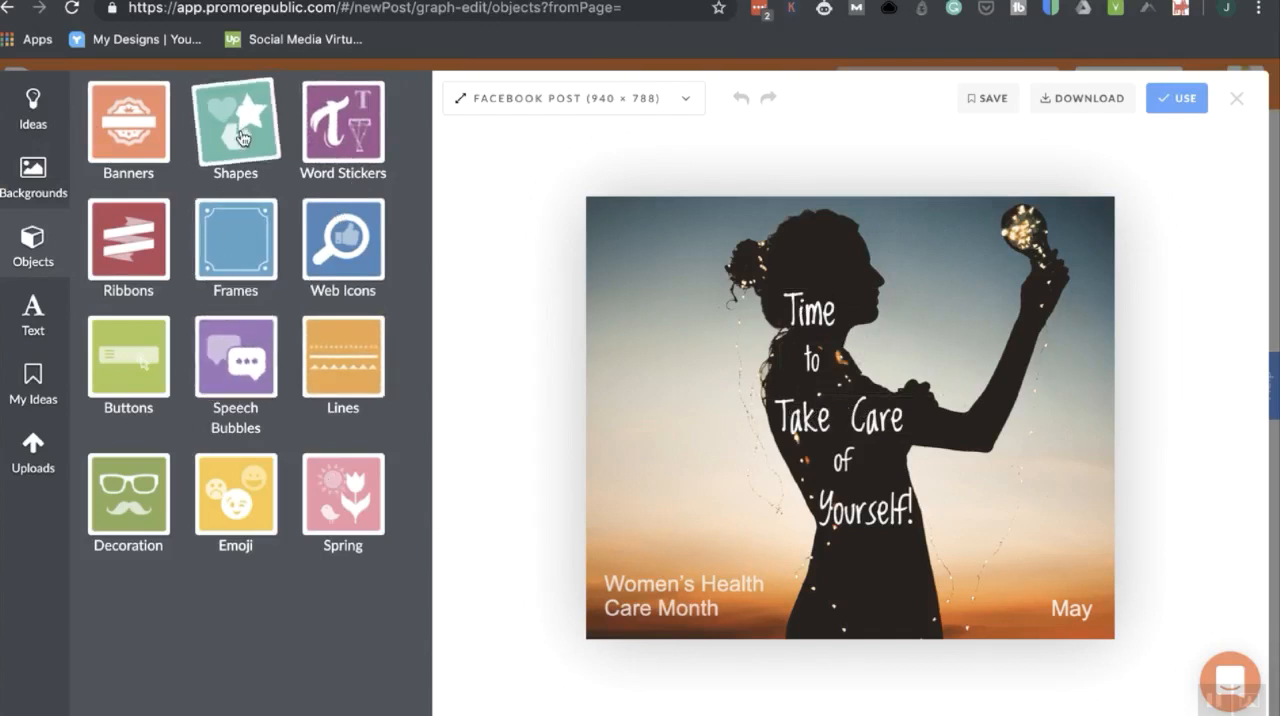
left_click(240, 137)
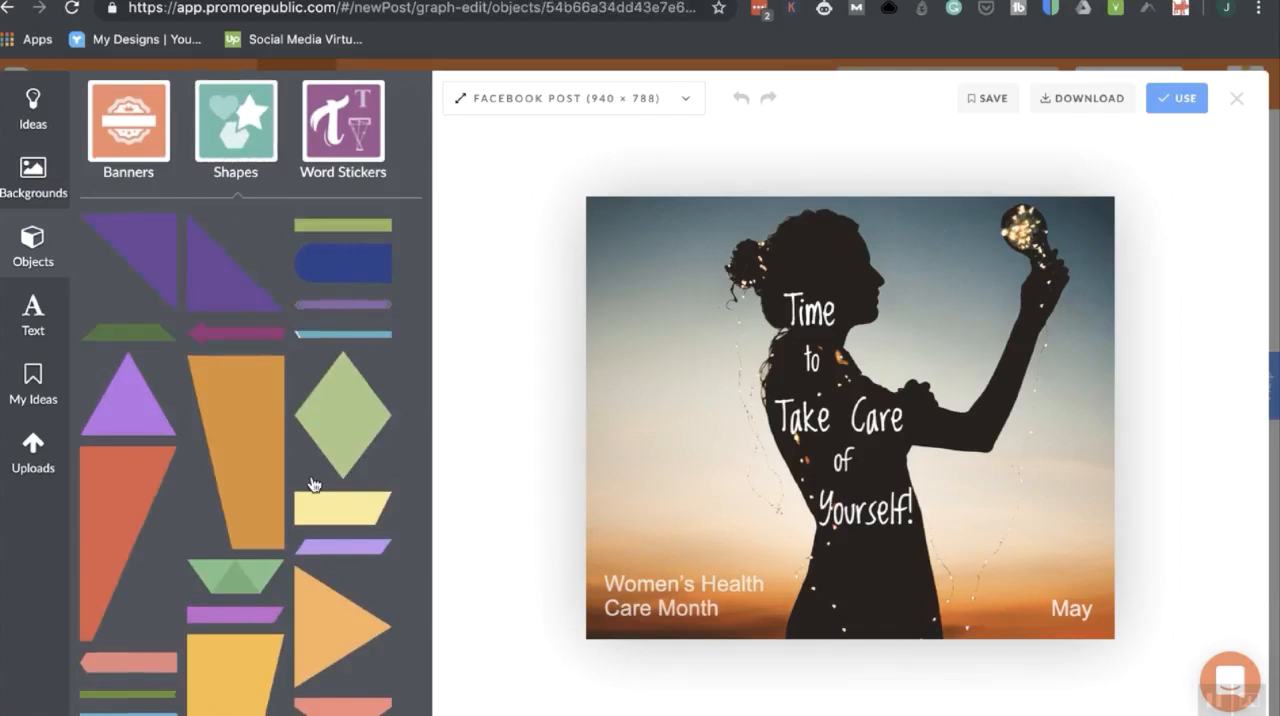
scroll(313, 485, "down", 10)
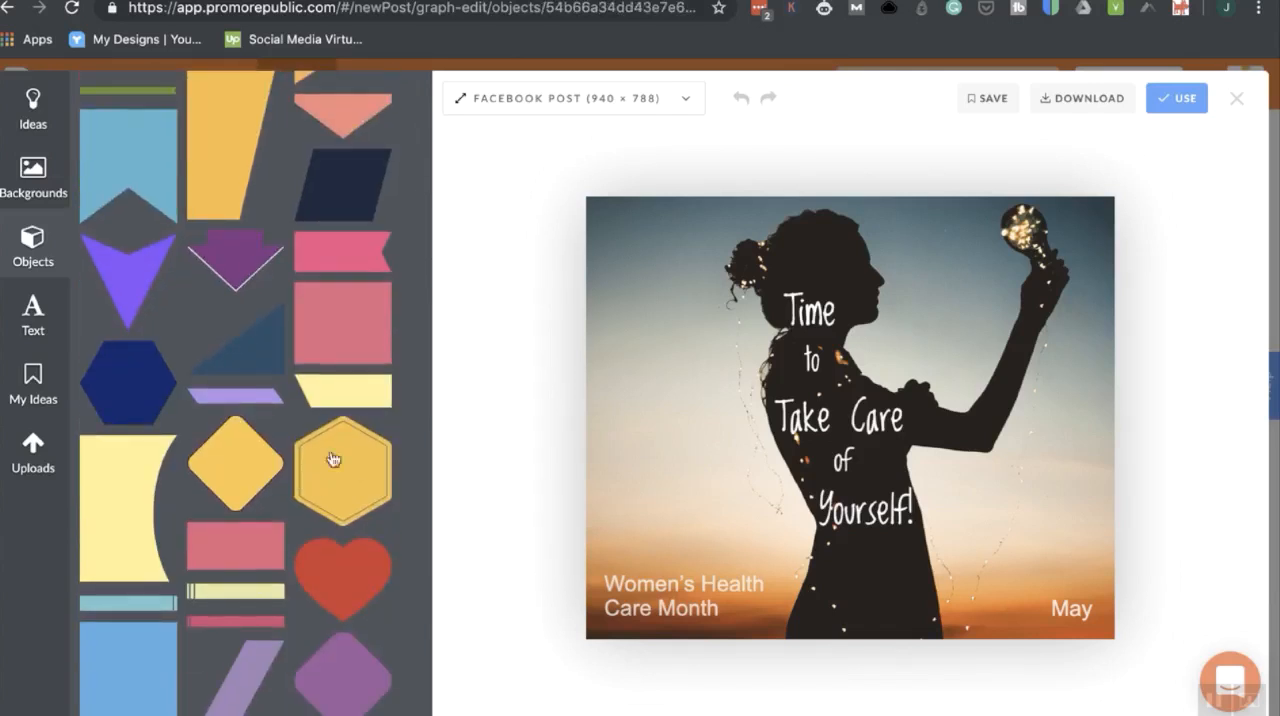
left_click(340, 316)
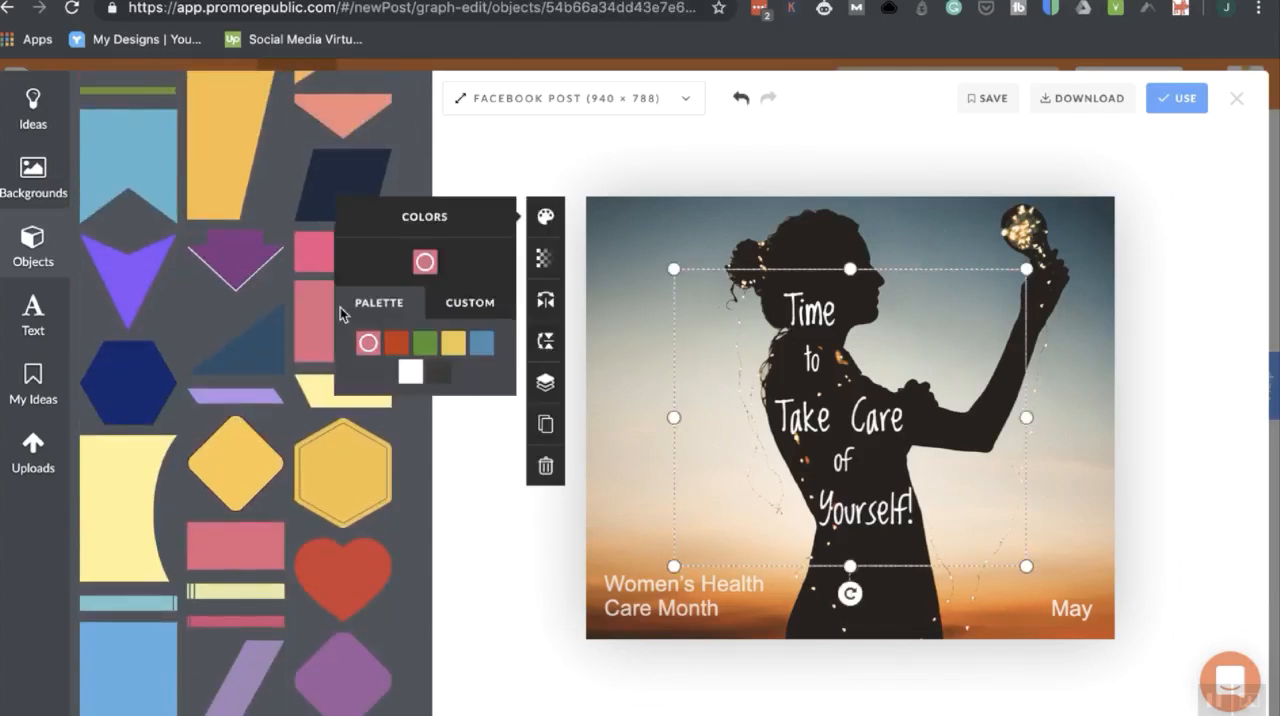
left_click_drag(897, 407, 810, 329)
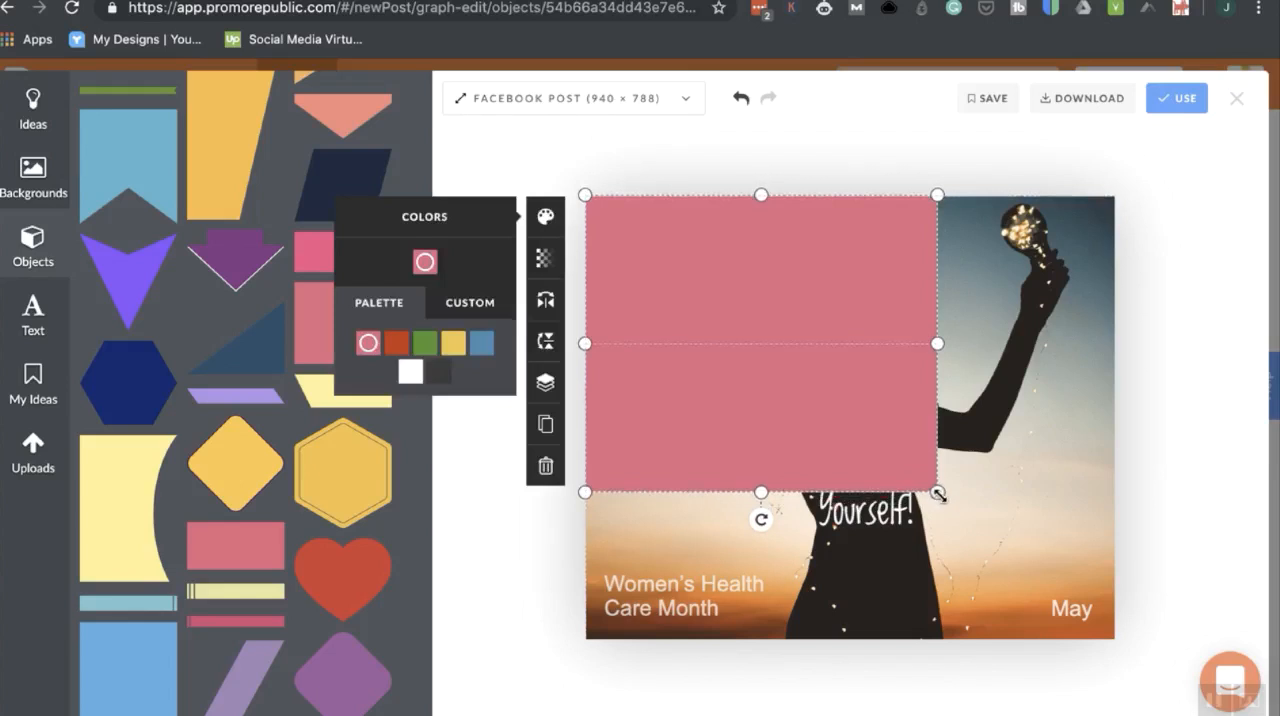
left_click_drag(938, 493, 1143, 664)
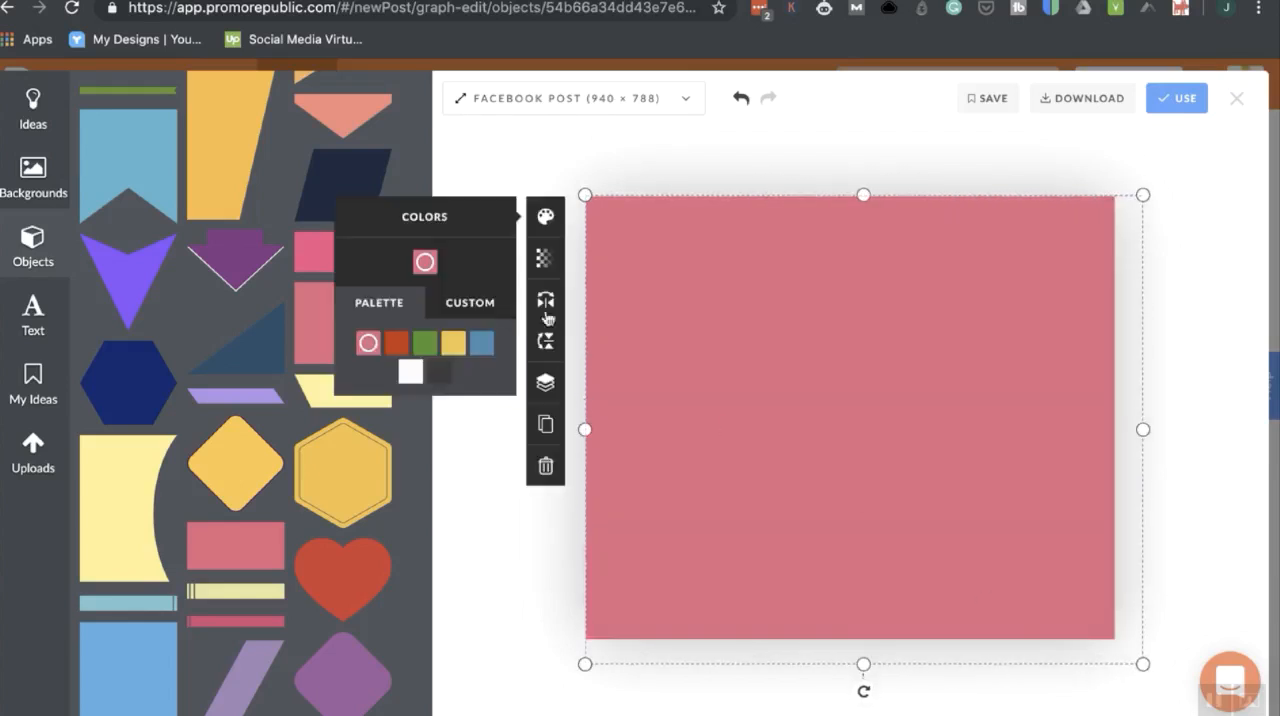
left_click(545, 259)
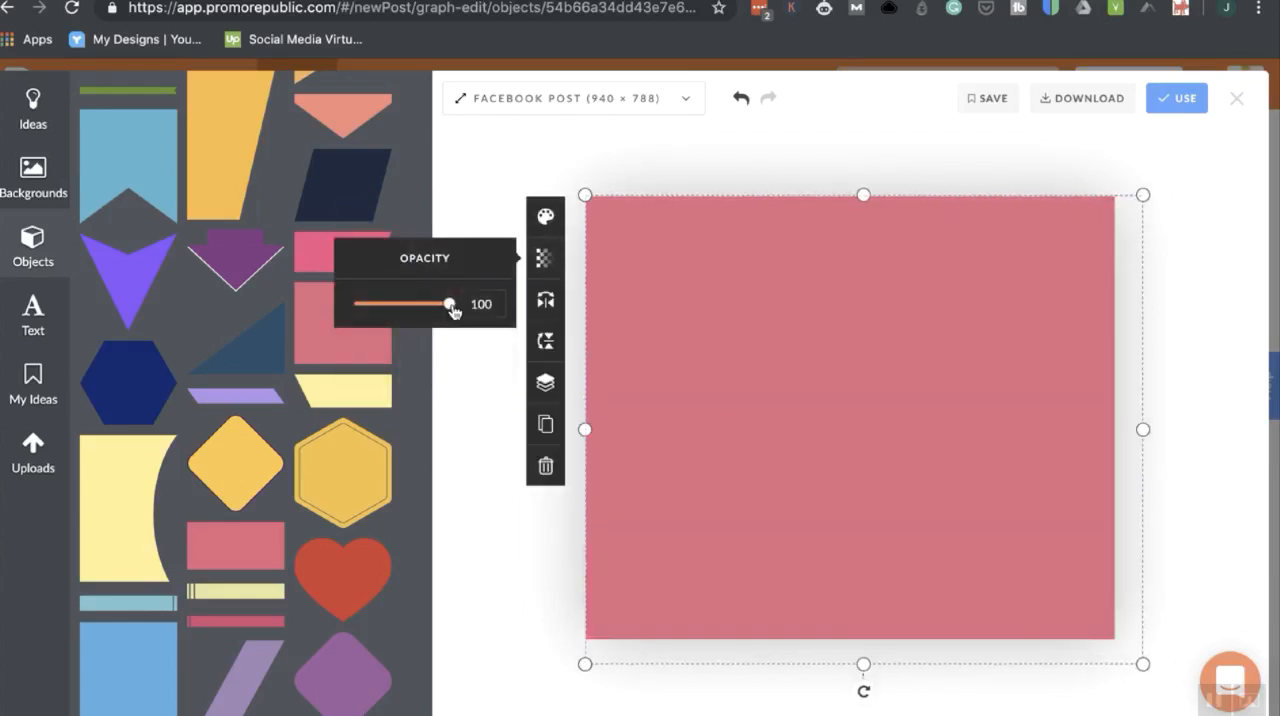
left_click_drag(449, 305, 384, 316)
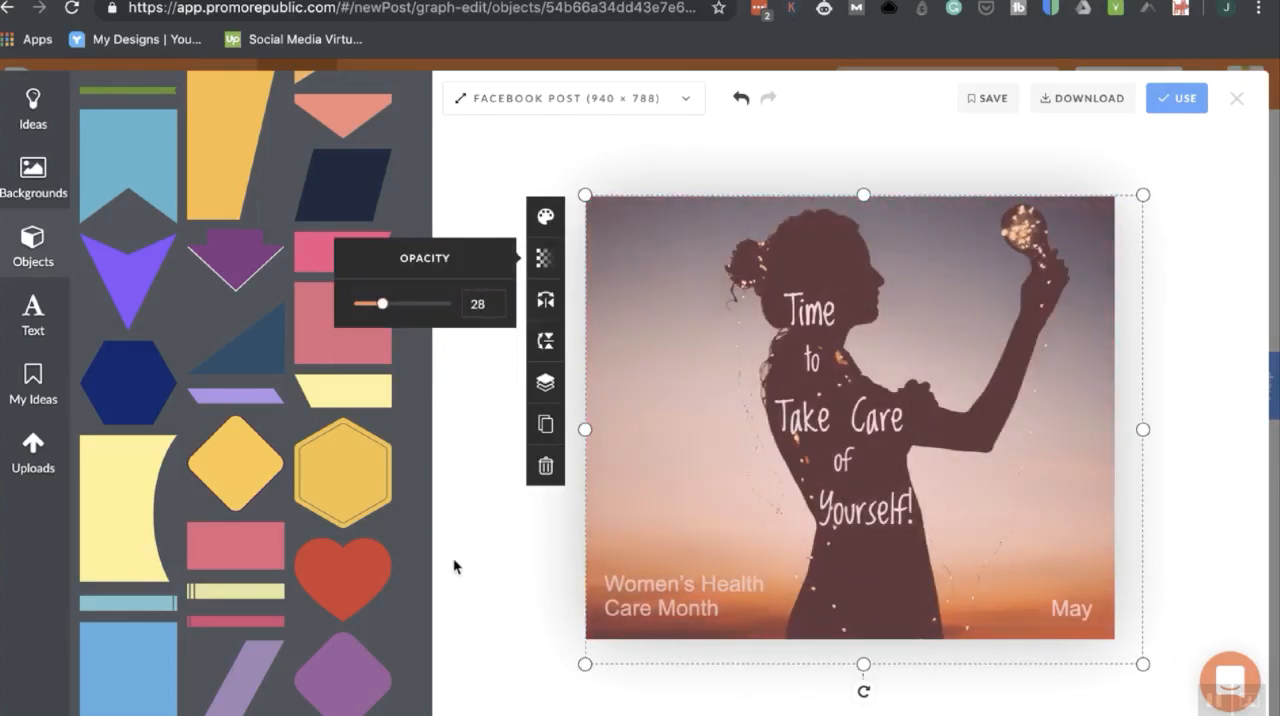
Delete the translucent pink rectangle covering the design.
left_click(490, 562)
left_click(671, 407)
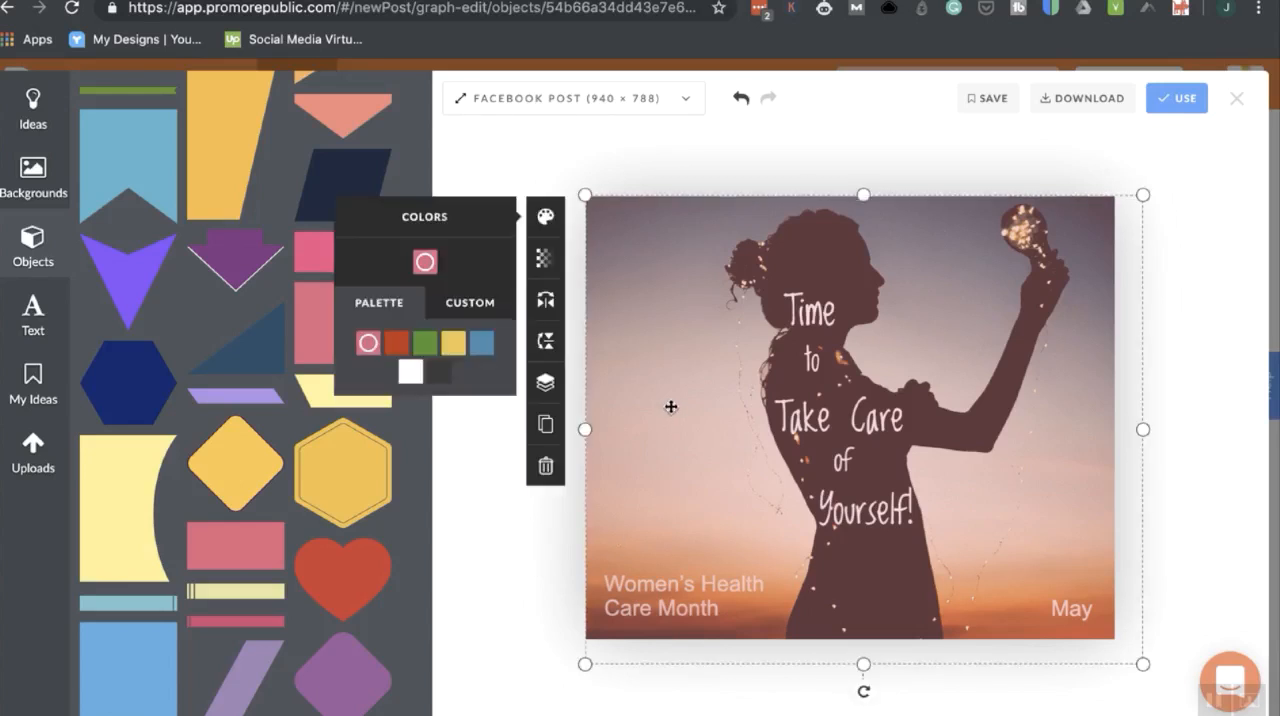
key("Delete")
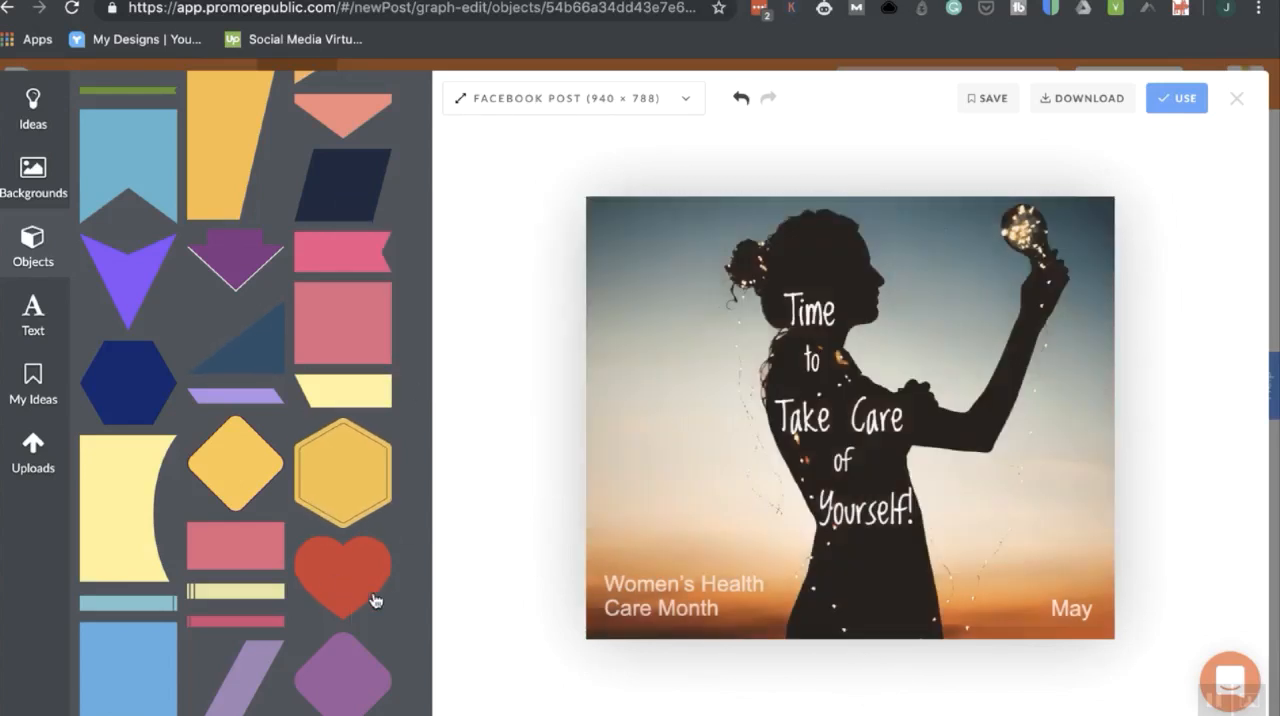
Add the plain orange circle shape and place it partly off the design's lower-left corner, over the Women's Health Care Month text.
scroll(297, 503, "down", 1)
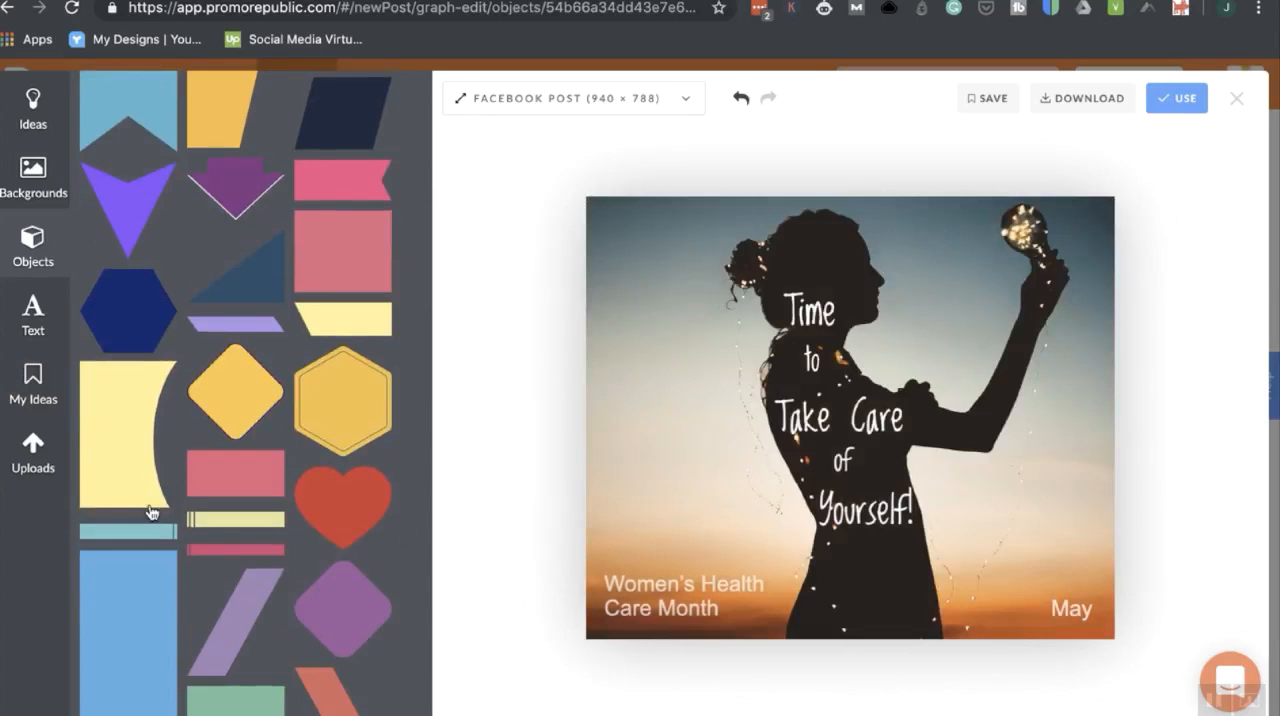
scroll(149, 512, "down", 8)
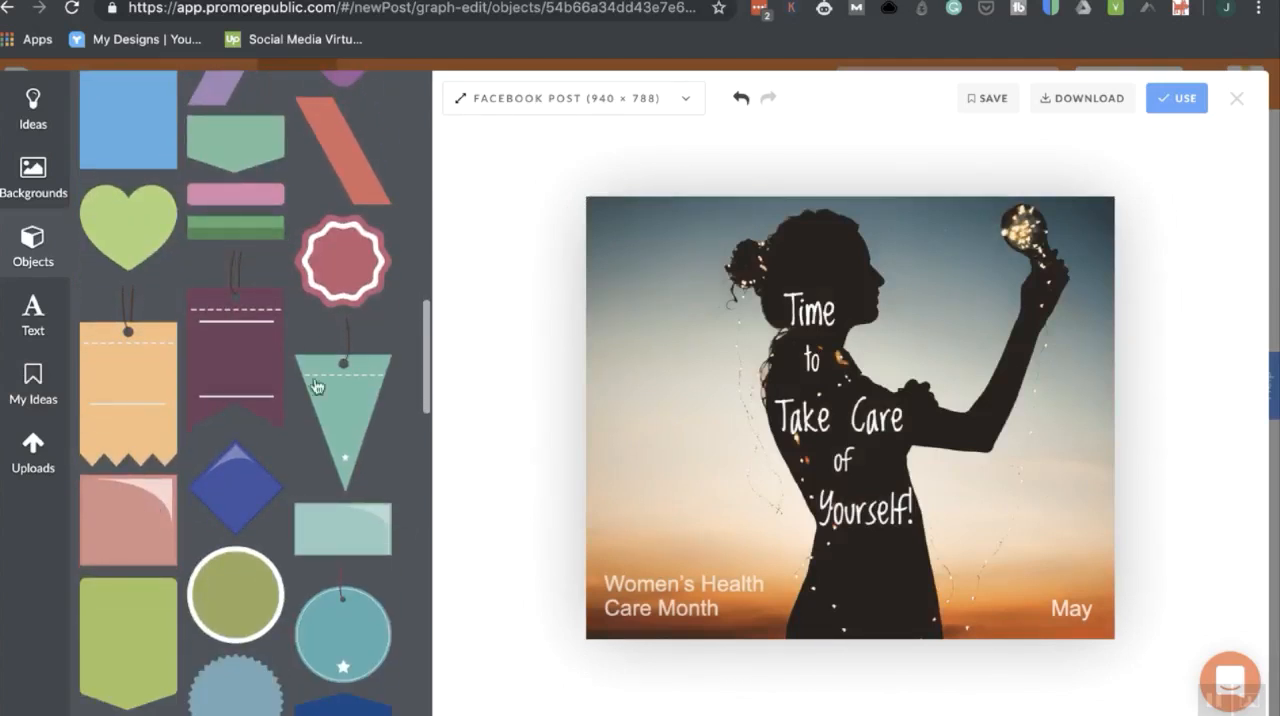
scroll(316, 387, "down", 6)
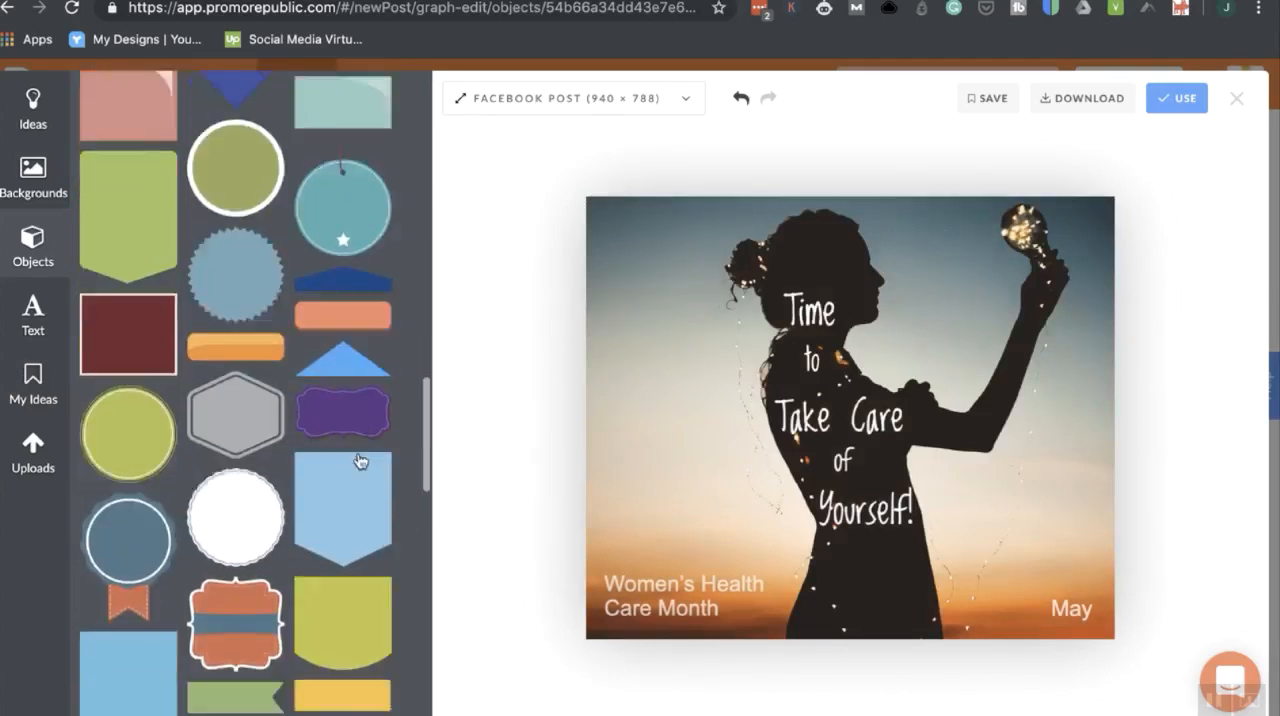
scroll(360, 461, "down", 6)
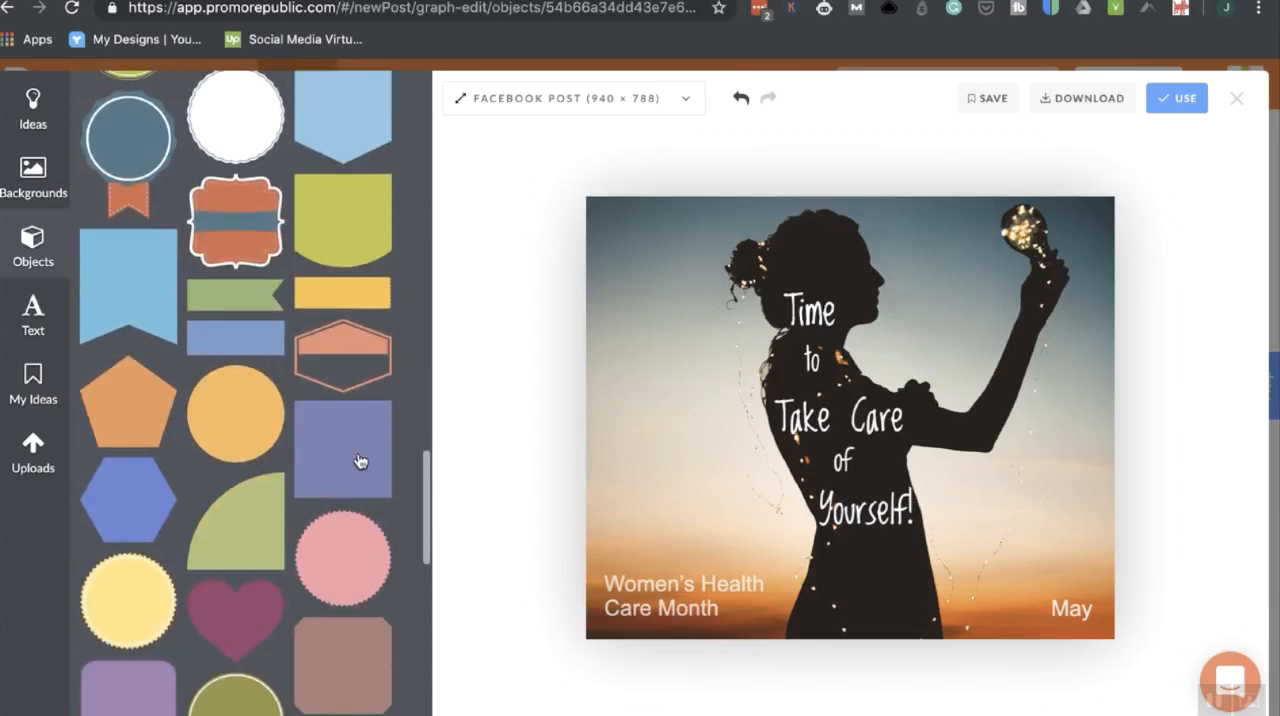
left_click(229, 422)
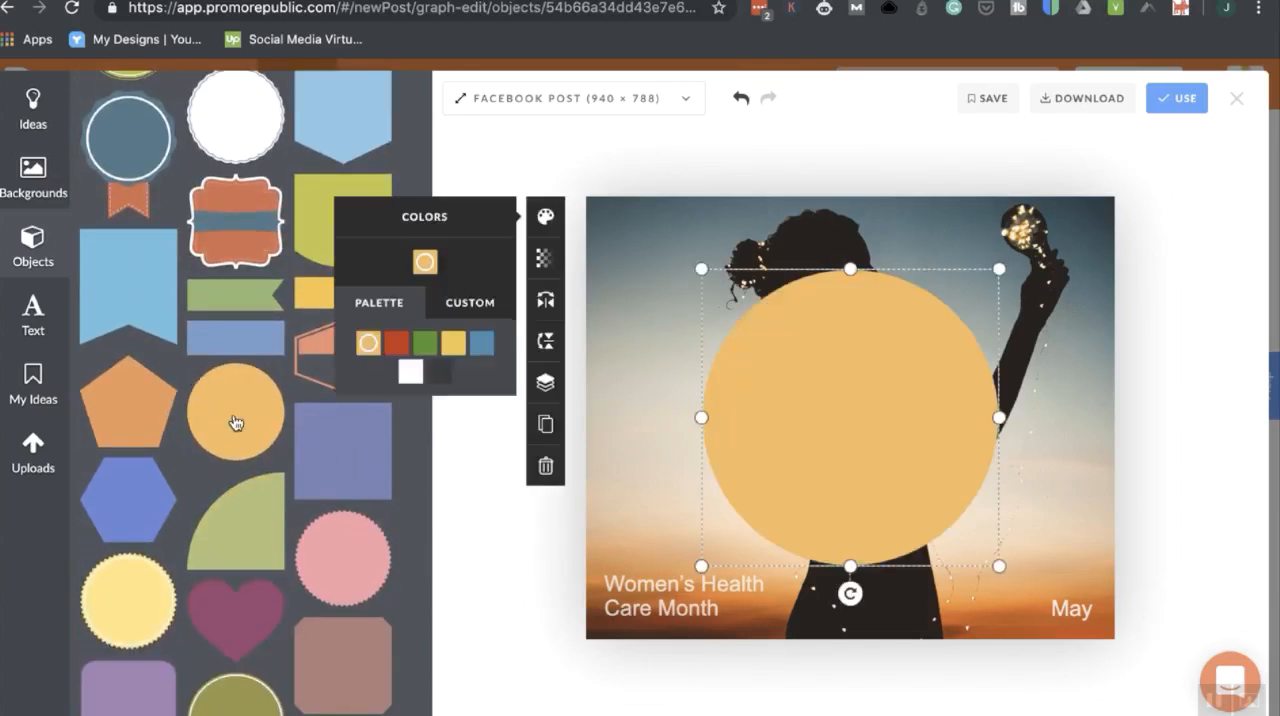
left_click_drag(746, 422, 593, 548)
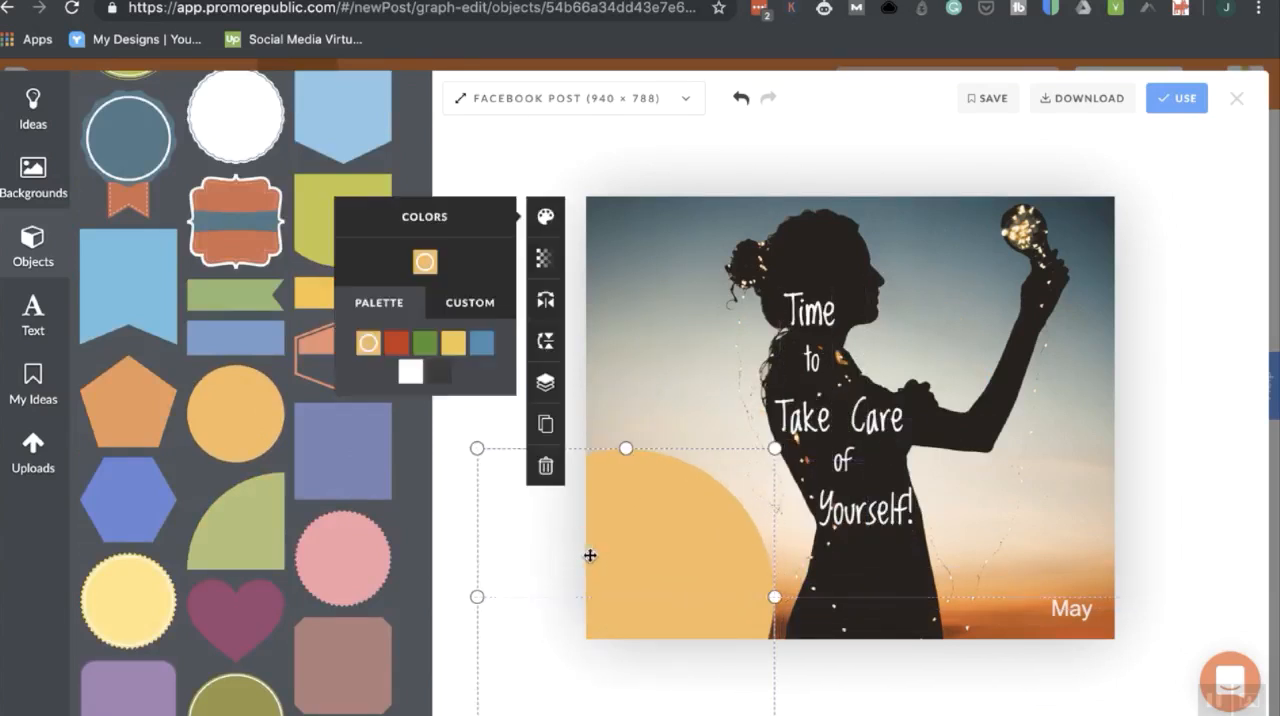
Recolor the corner circle green and set its opacity to 27.
left_click(425, 344)
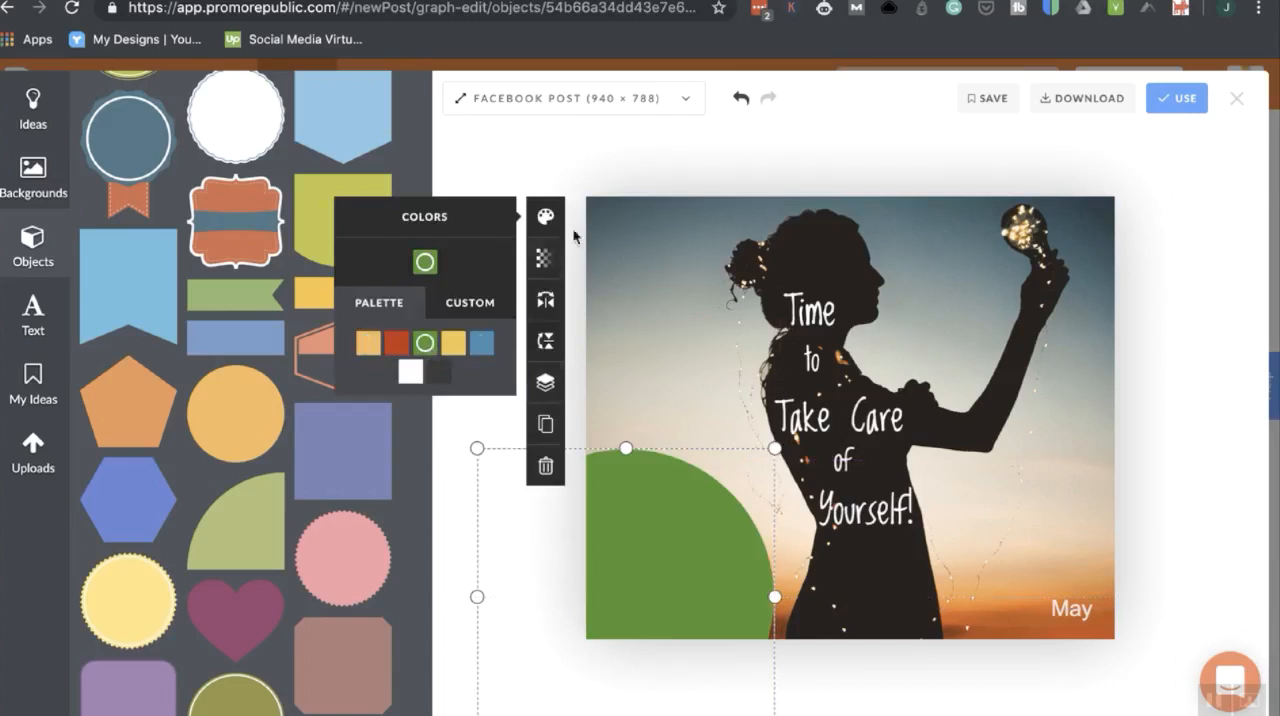
left_click(544, 258)
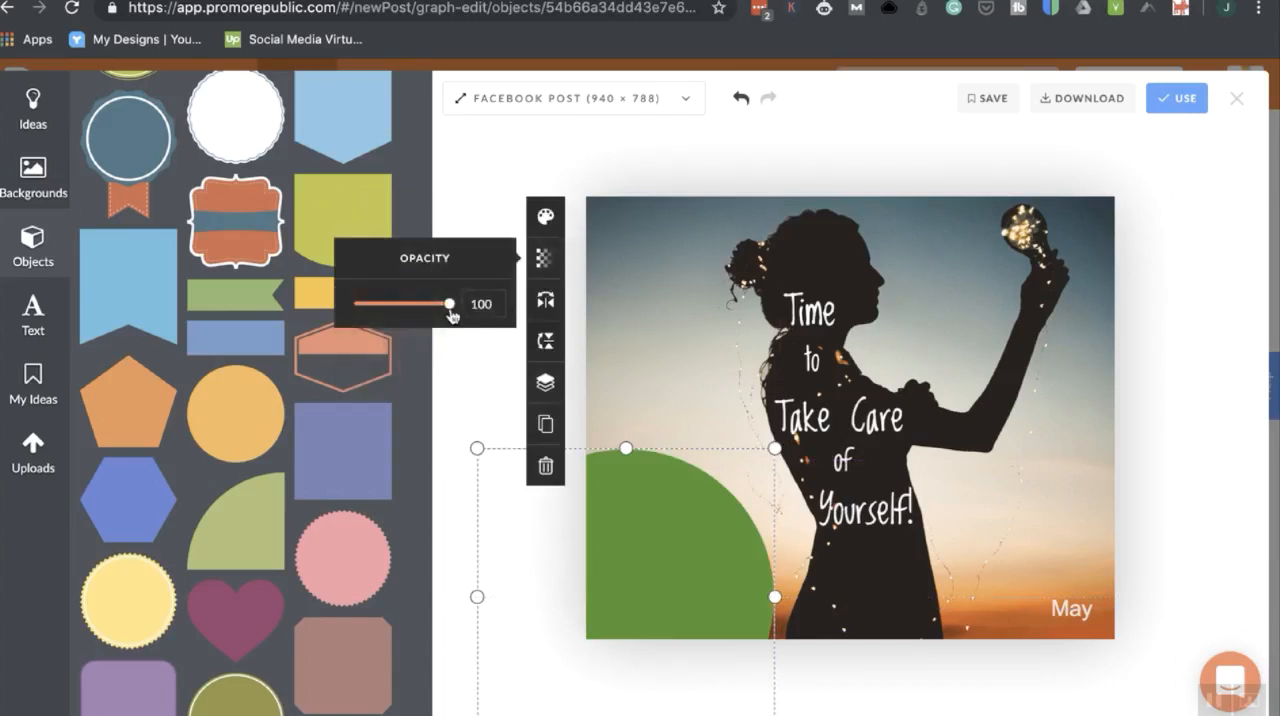
left_click_drag(449, 312, 383, 316)
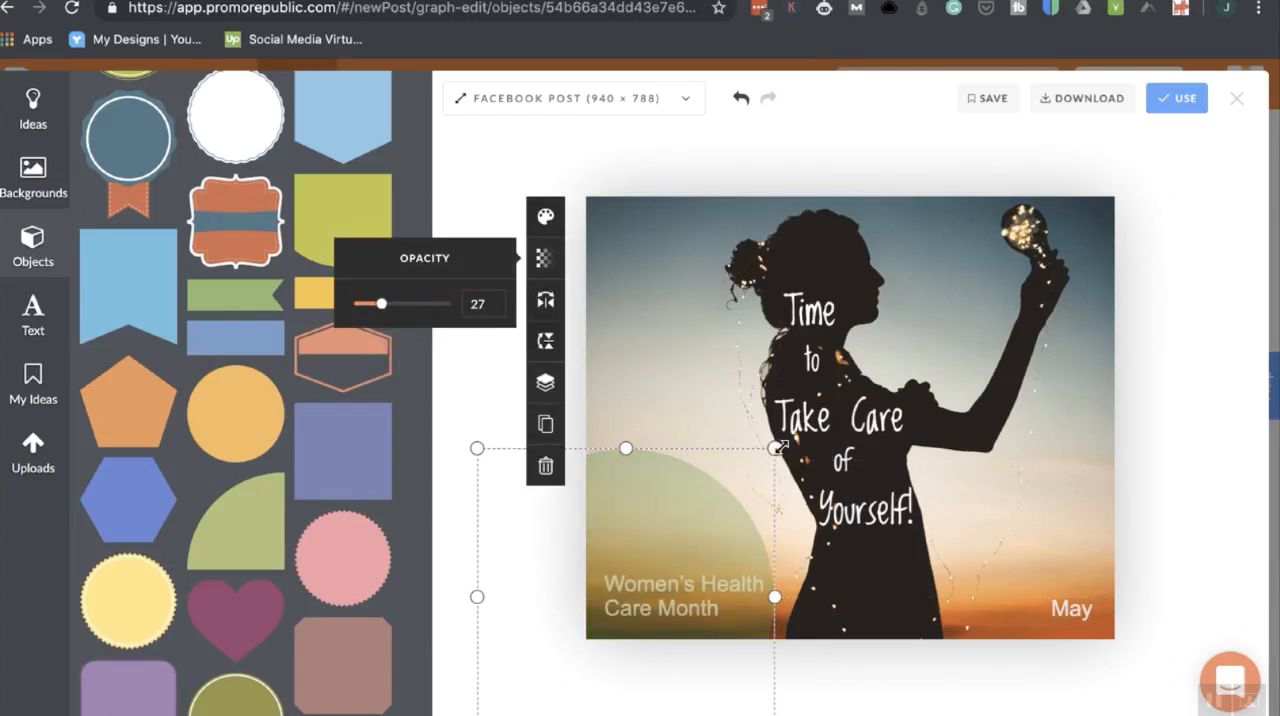
Enlarge the green circle slightly and move it one layer down, behind the Women's Health Care Month text.
left_click_drag(778, 447, 793, 429)
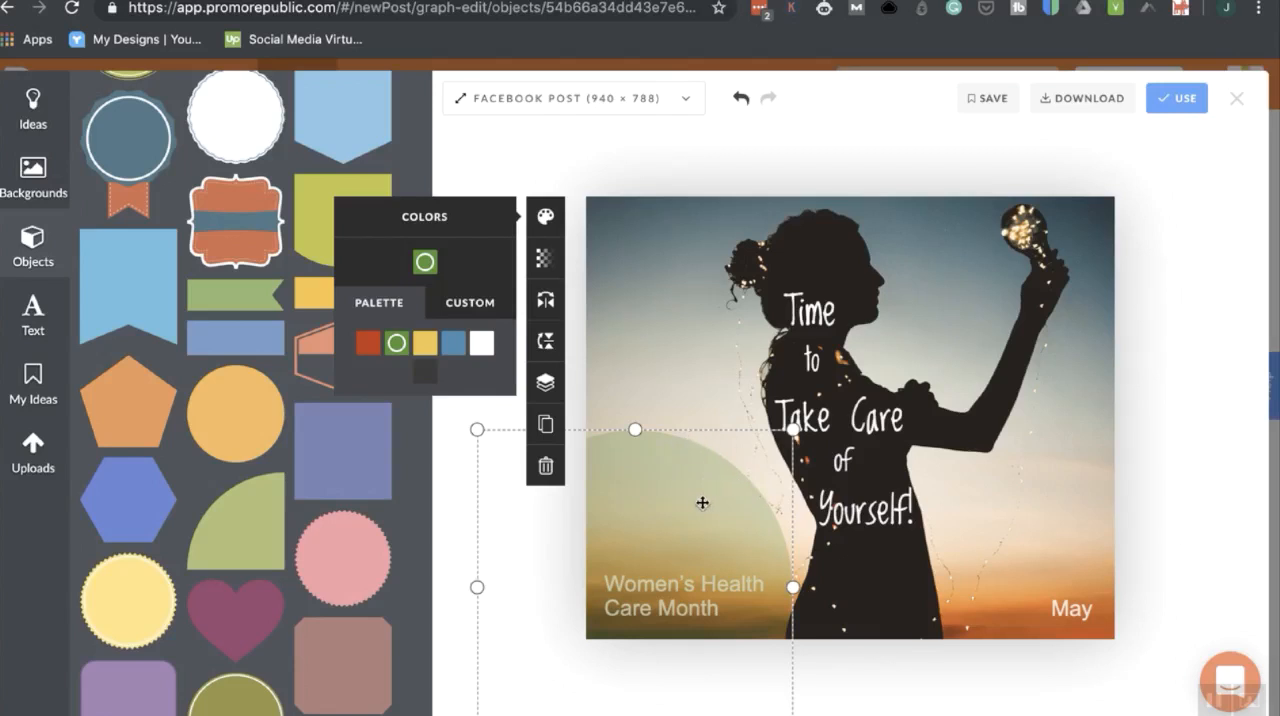
left_click(545, 392)
left_click(408, 467)
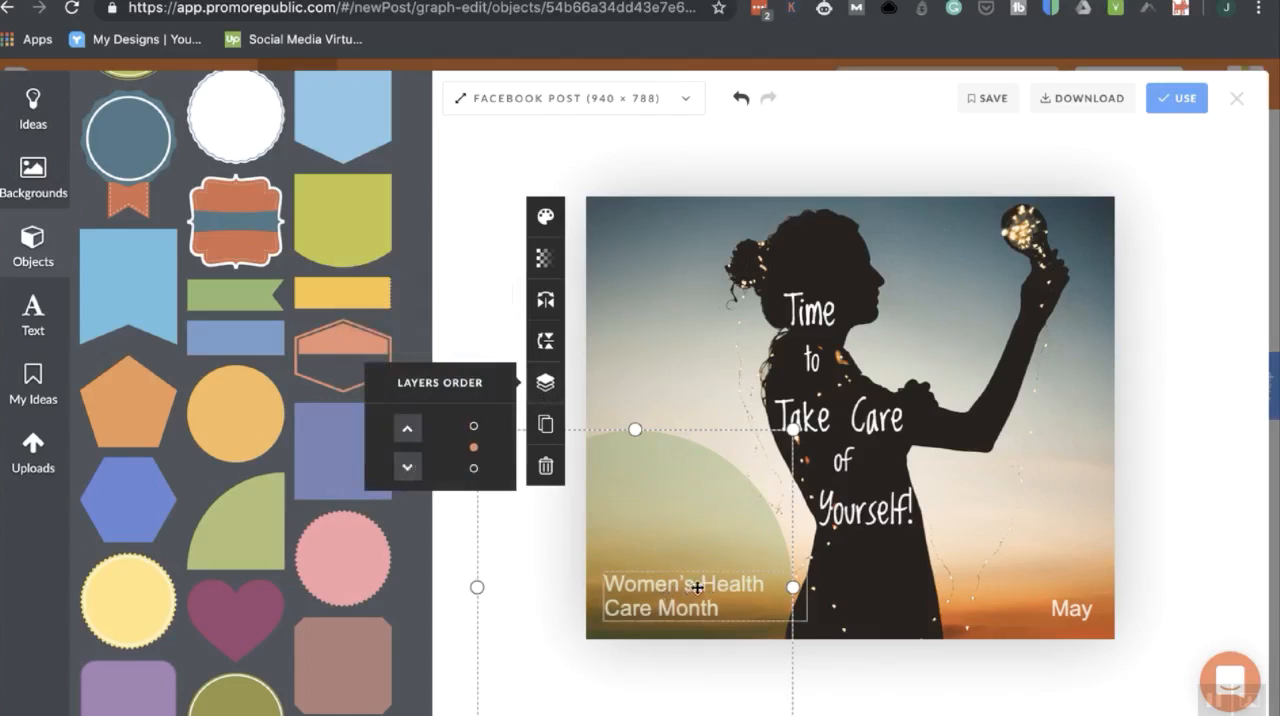
Delete the May text from the design's lower-right corner.
left_click(1078, 607)
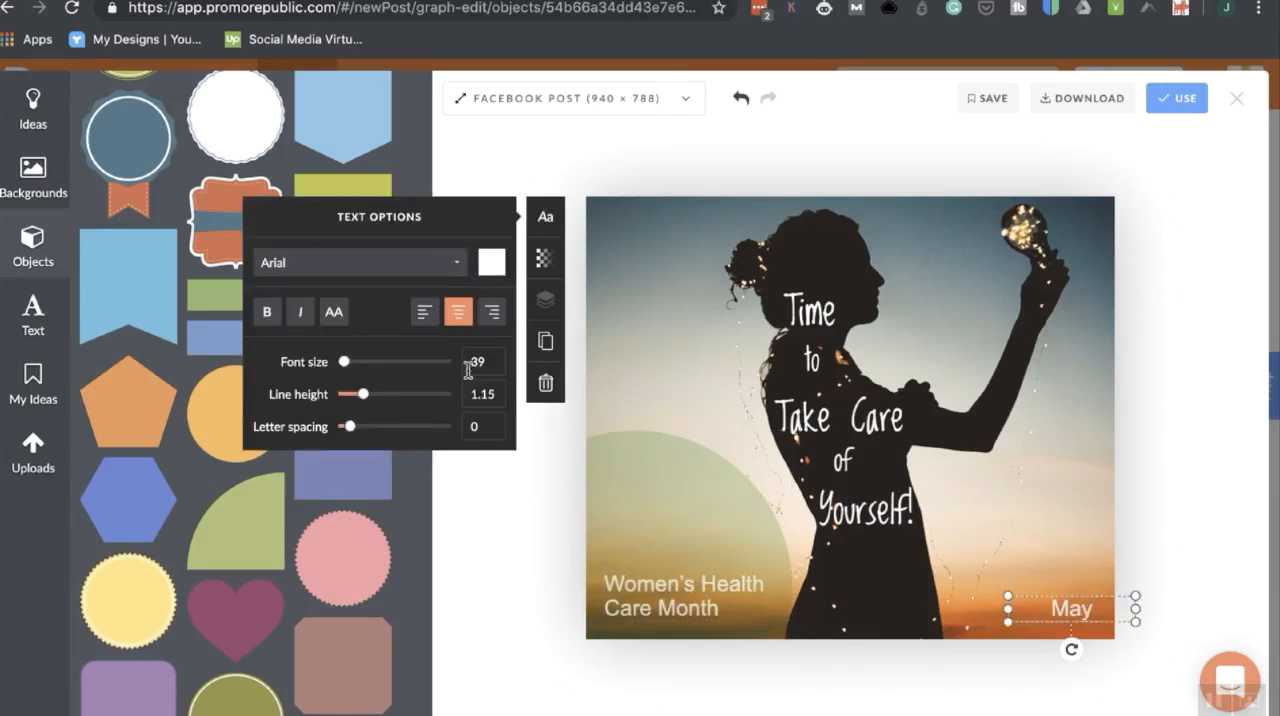
left_click(545, 390)
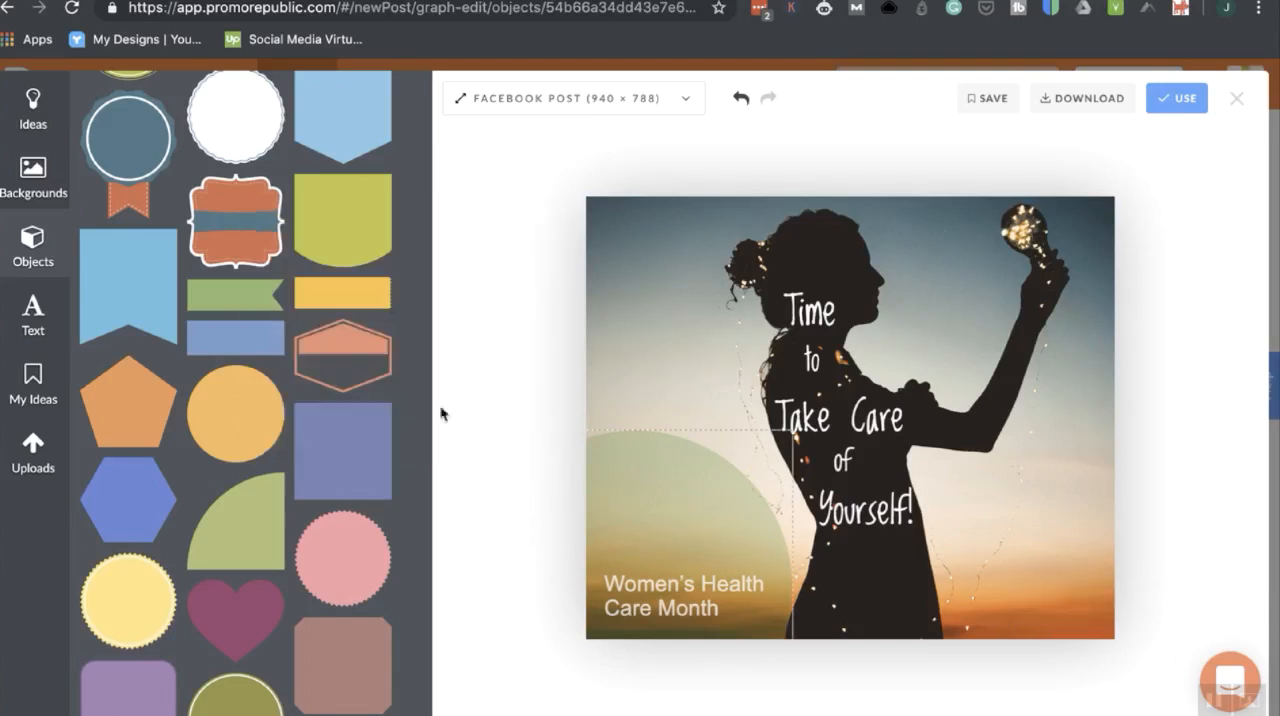
Try adding a default text box to the design, delete it, and look at the uploads and ideas libraries.
left_click(22, 327)
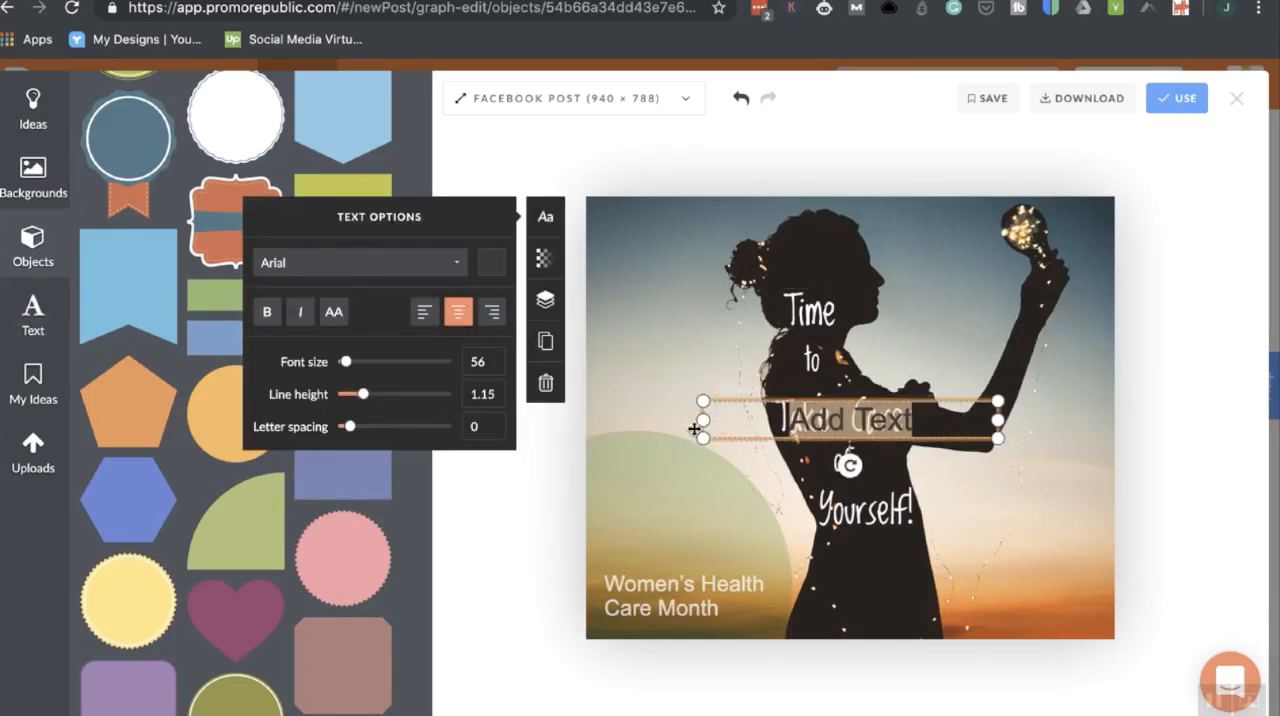
left_click(545, 385)
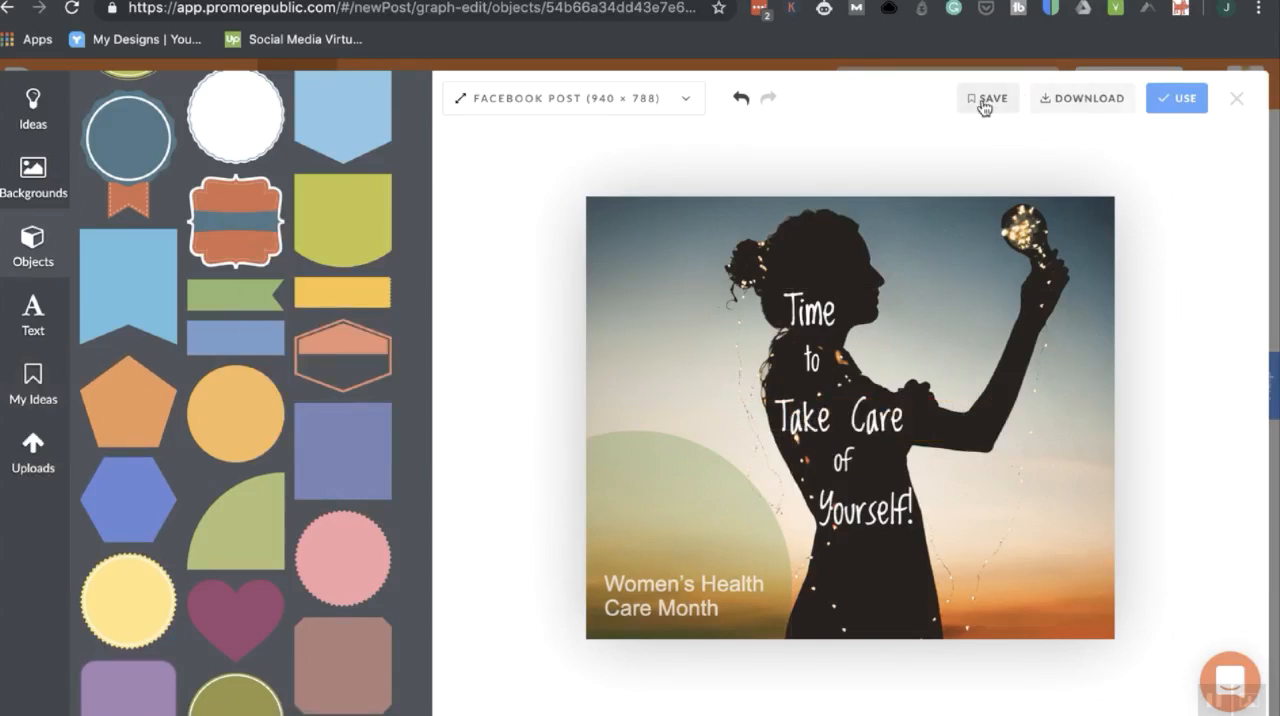
left_click(28, 469)
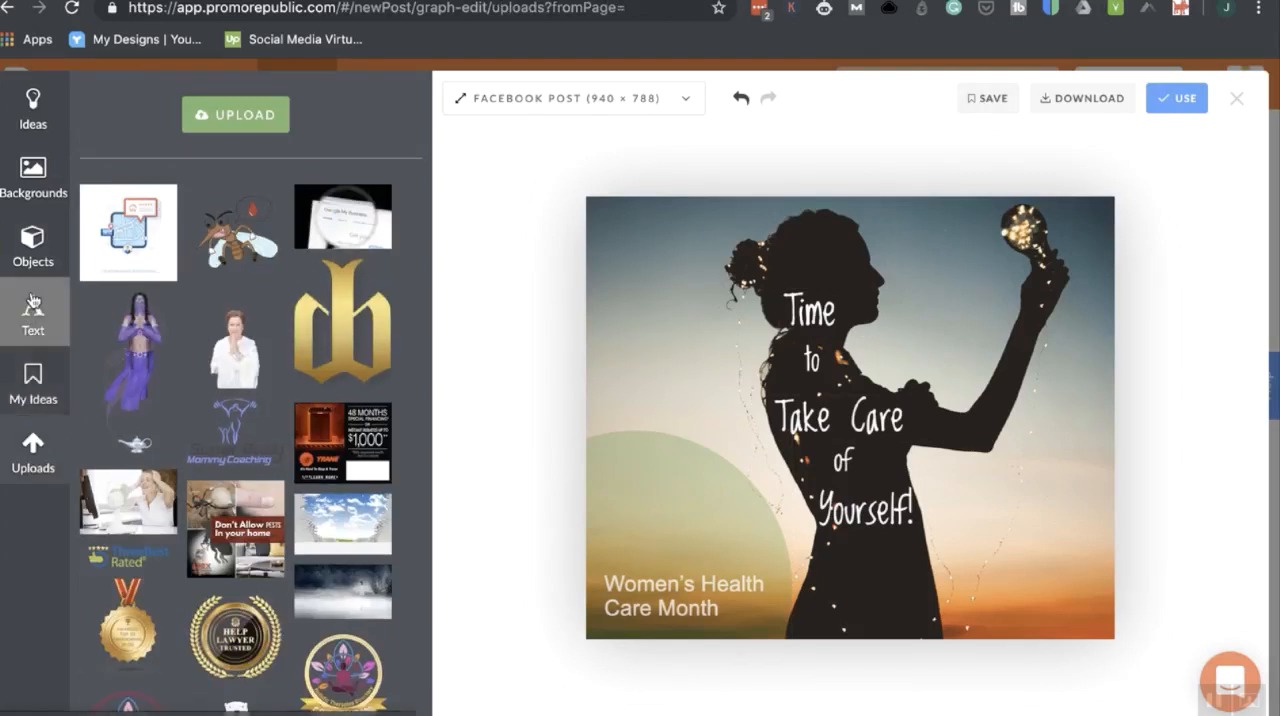
left_click(33, 108)
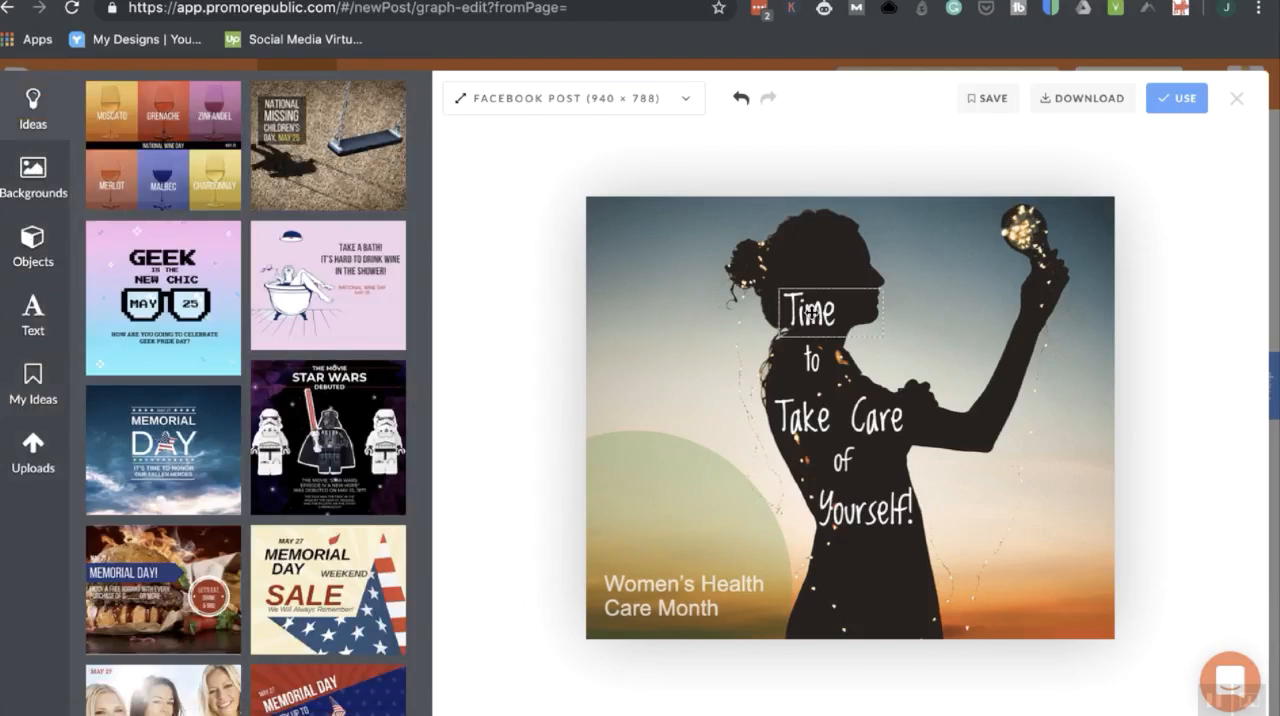
Delete the translucent green circle behind the Women's Health Care Month text.
left_click(706, 584)
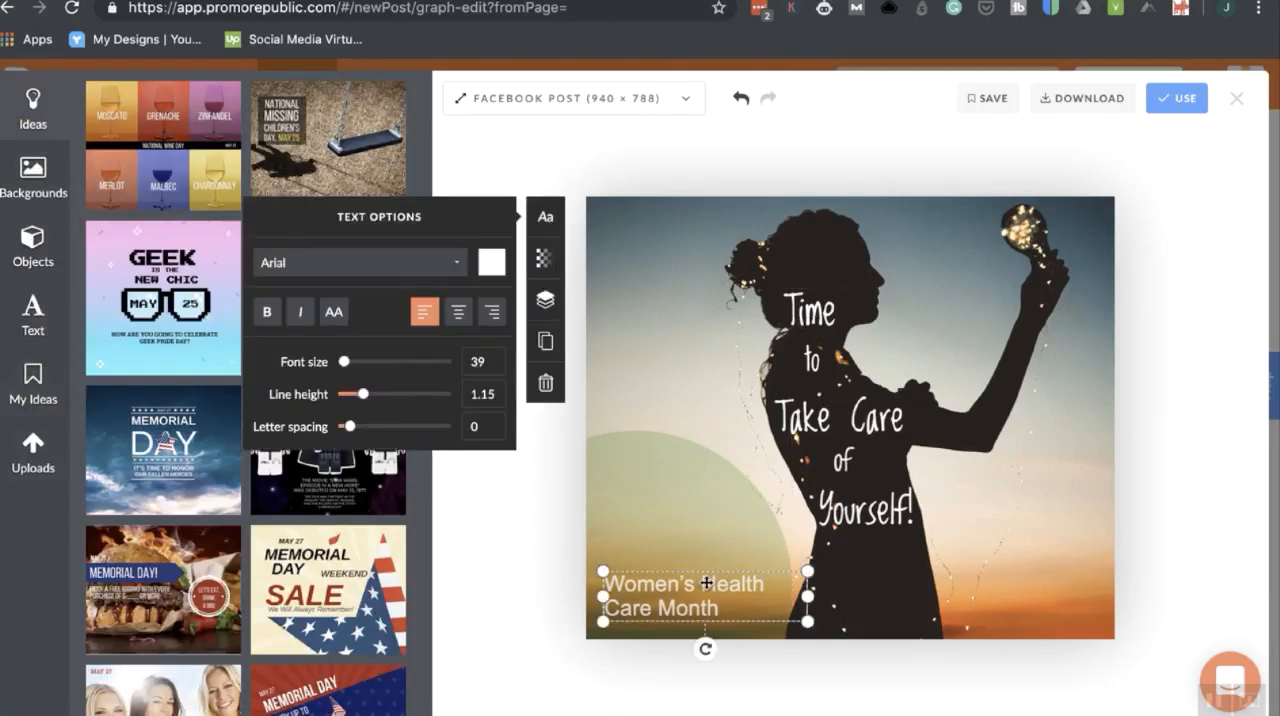
left_click(686, 498)
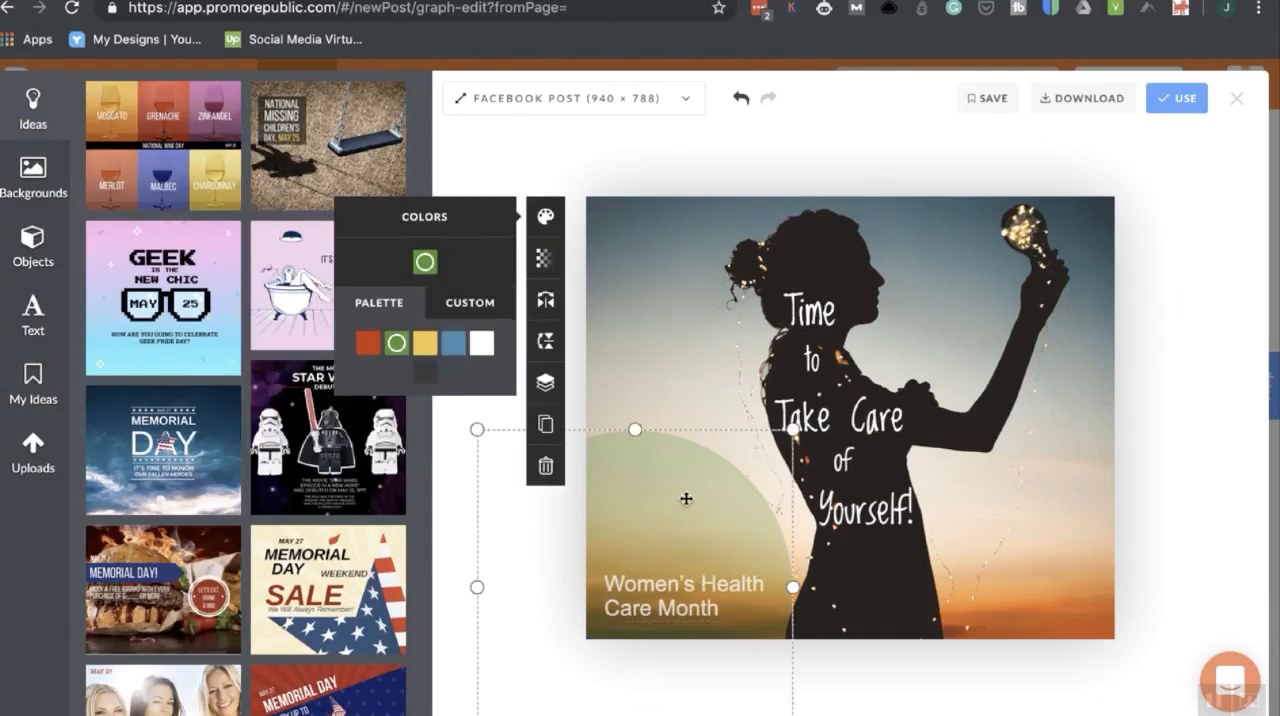
left_click(545, 465)
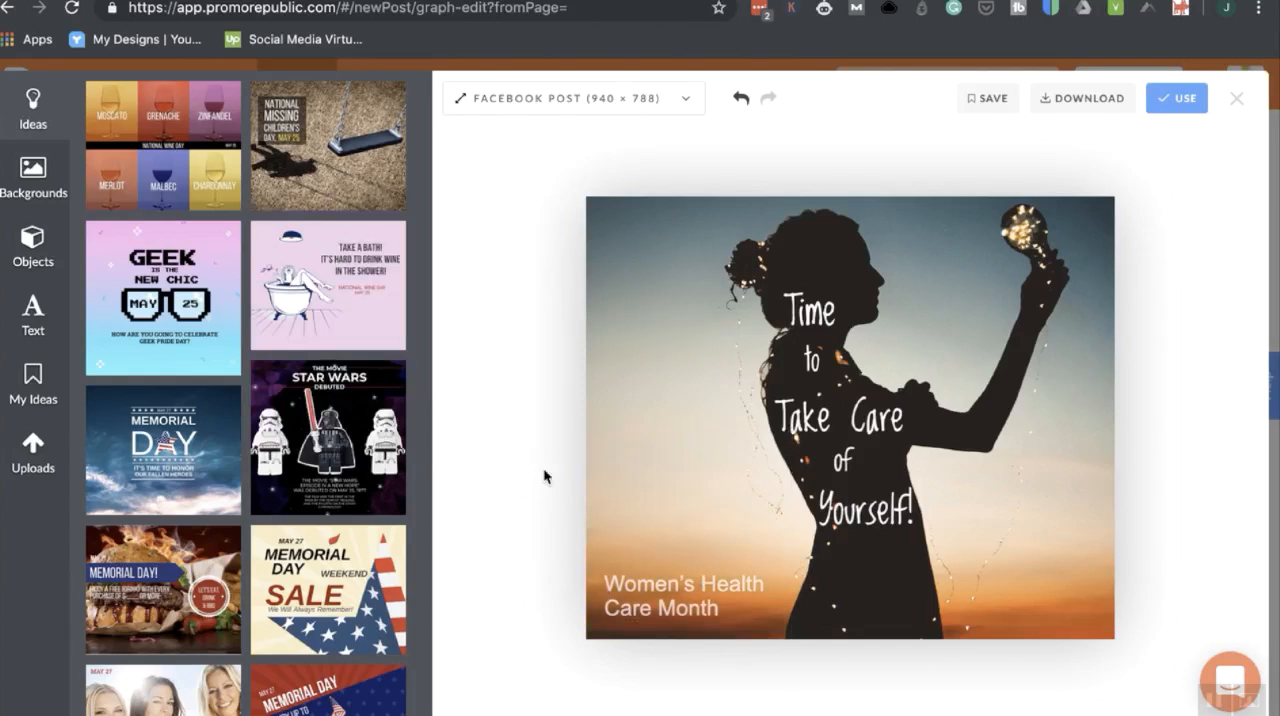
Try a dark grey duplicate of the Yourself! text placed over the original, and delete the copy.
left_click(873, 513)
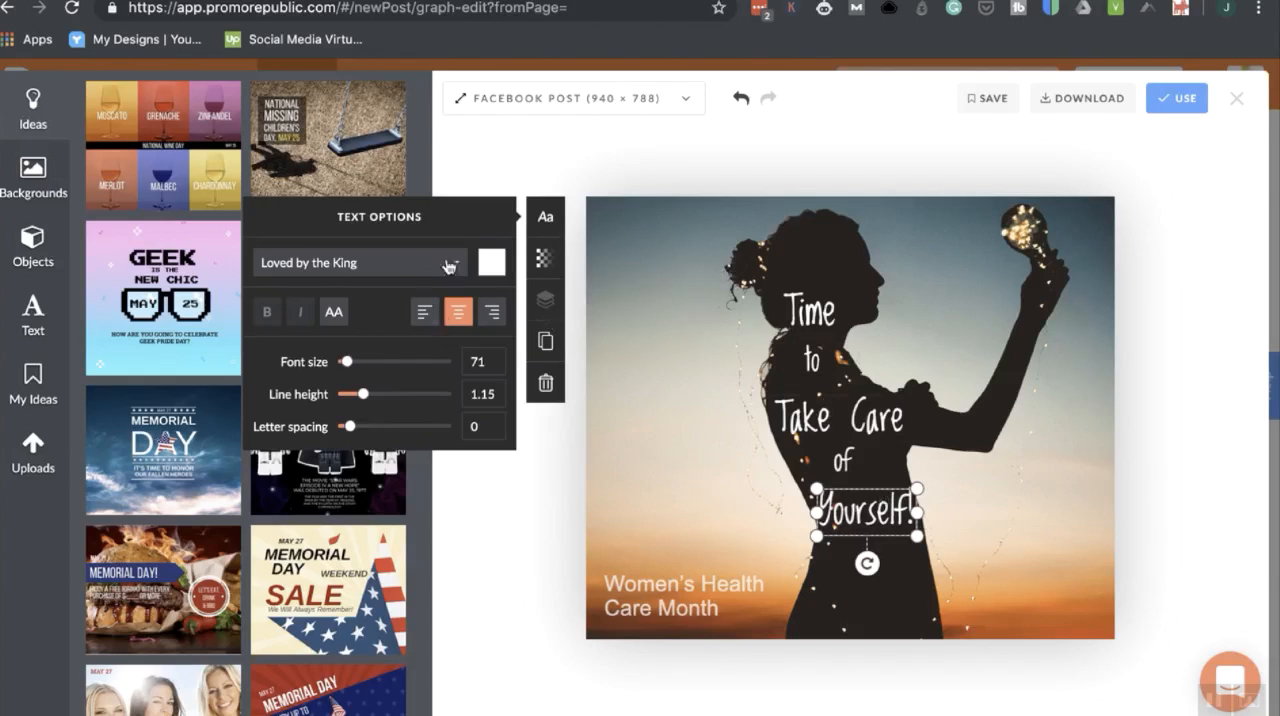
left_click(546, 343)
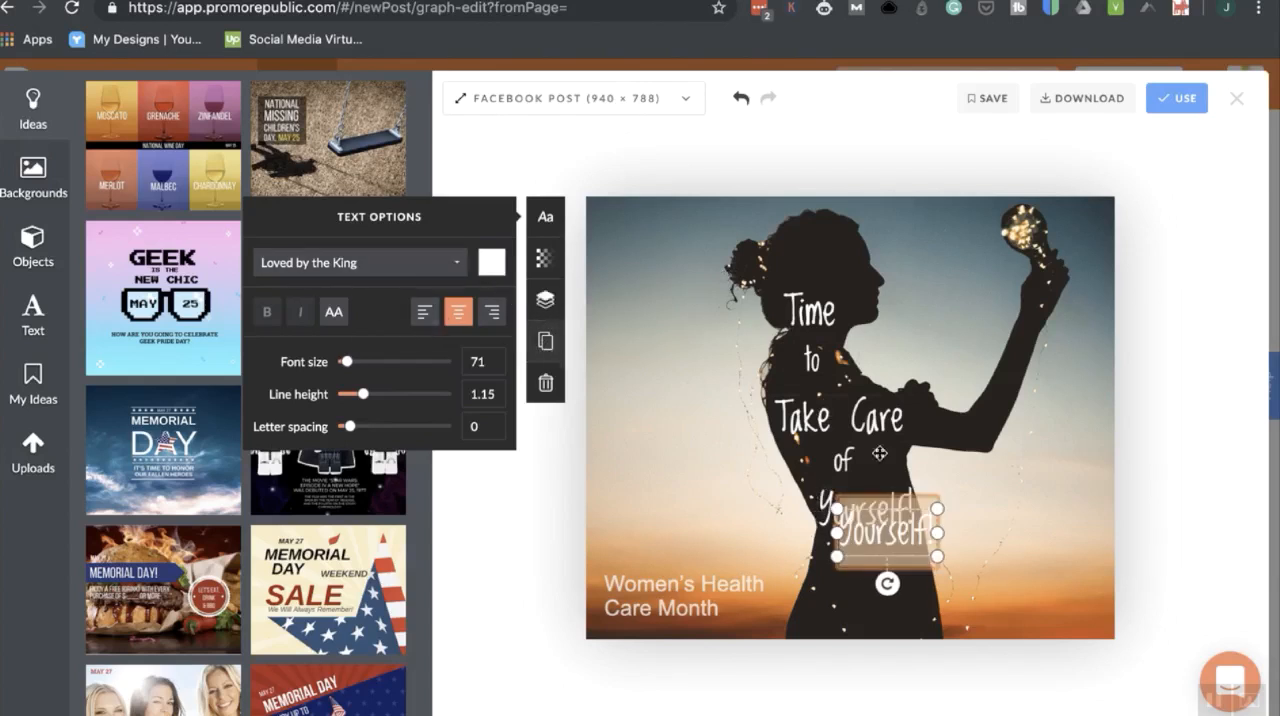
left_click(1020, 557)
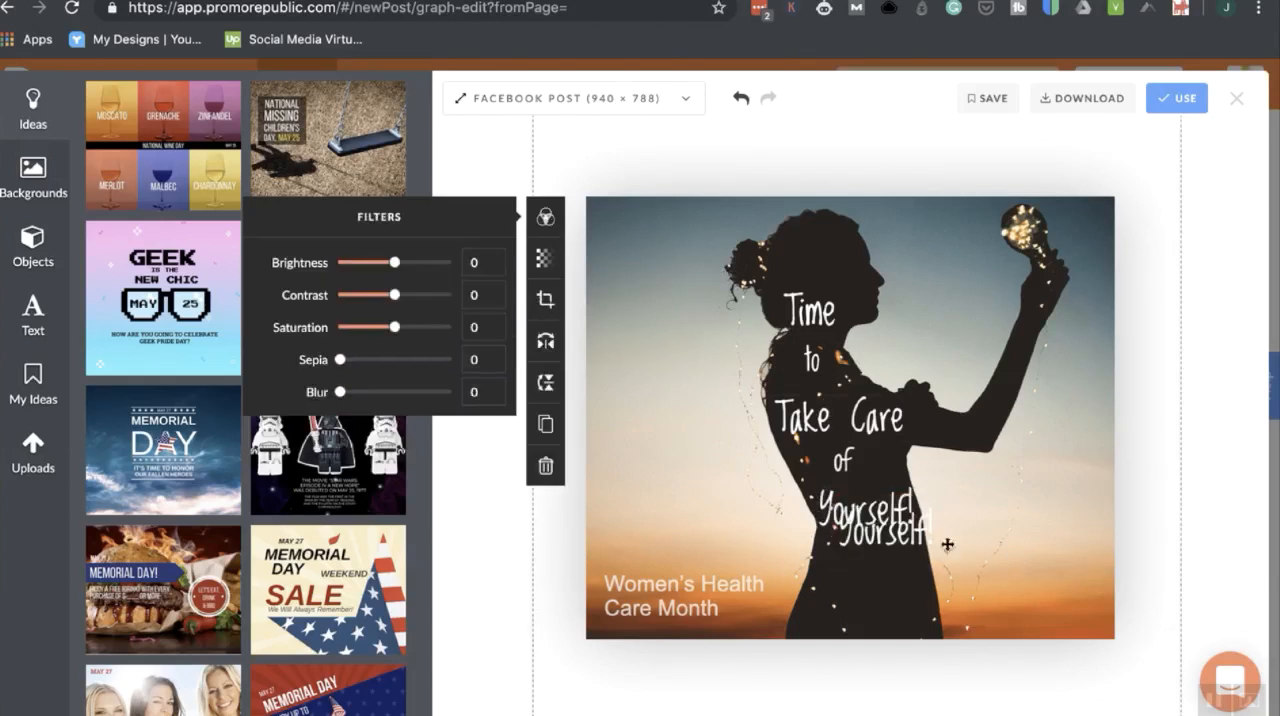
left_click(883, 528)
left_click(491, 262)
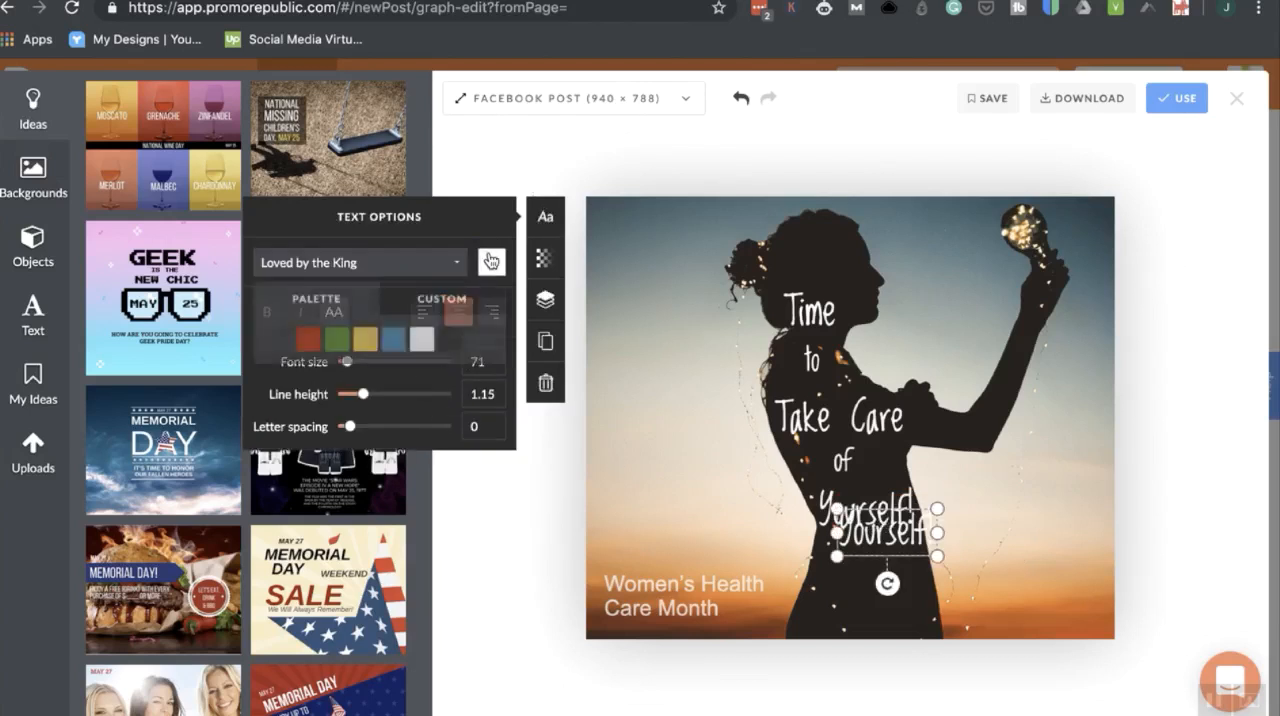
left_click(451, 341)
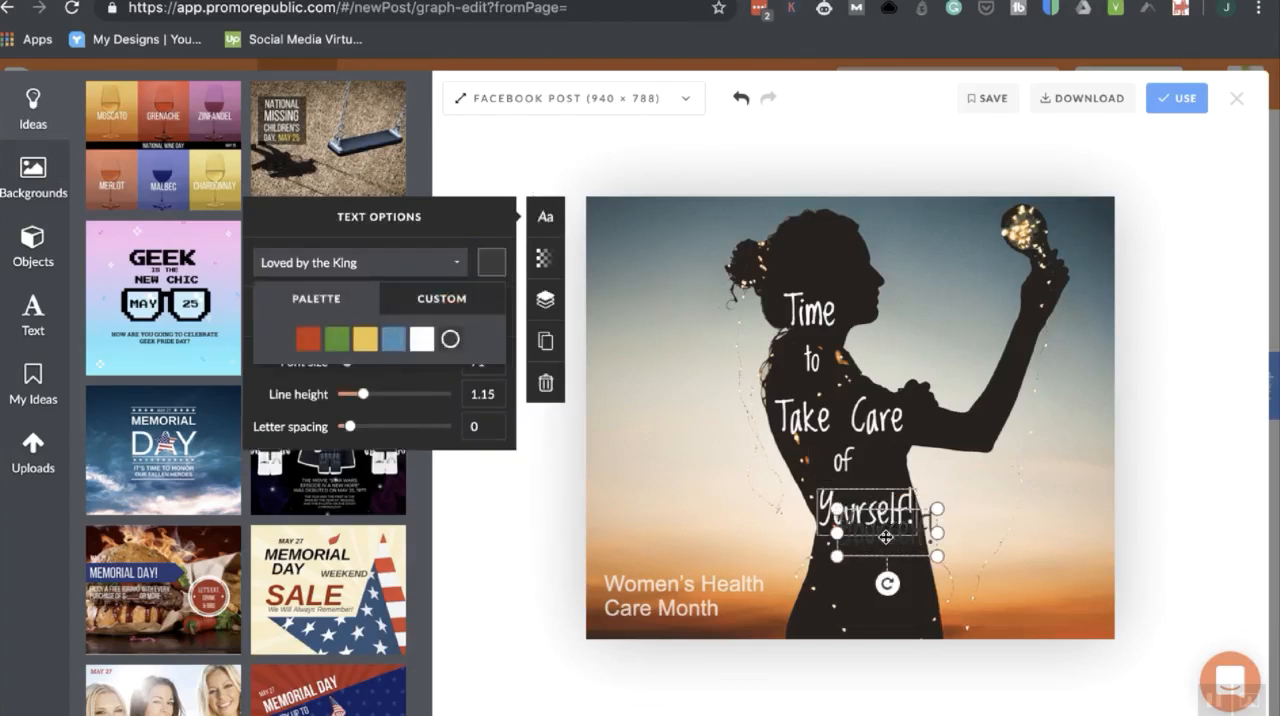
left_click_drag(886, 544, 865, 523)
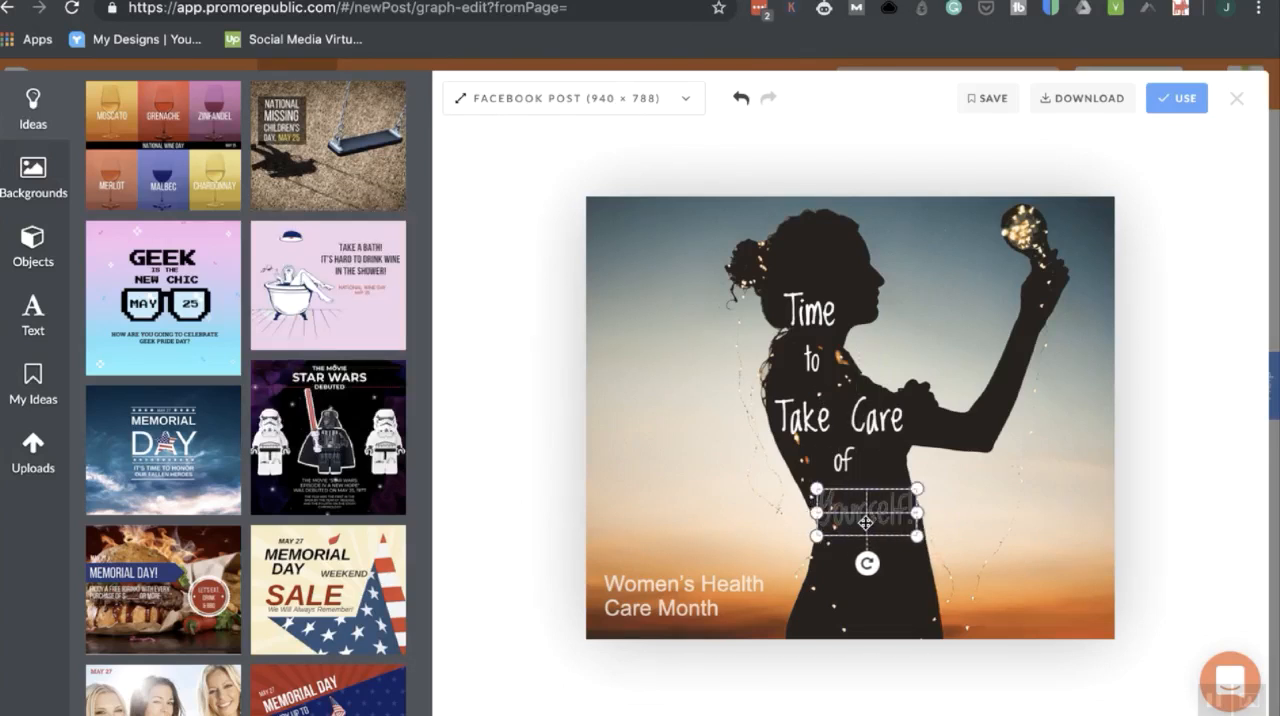
left_click(864, 522)
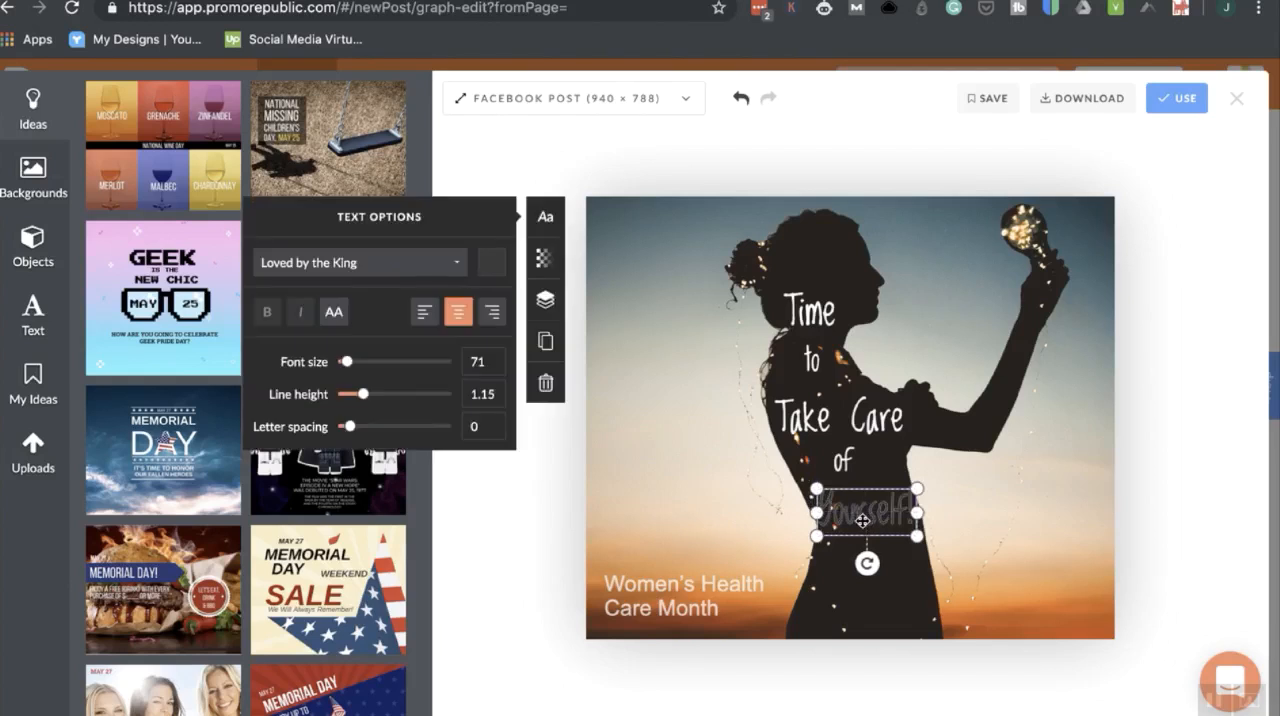
left_click(545, 382)
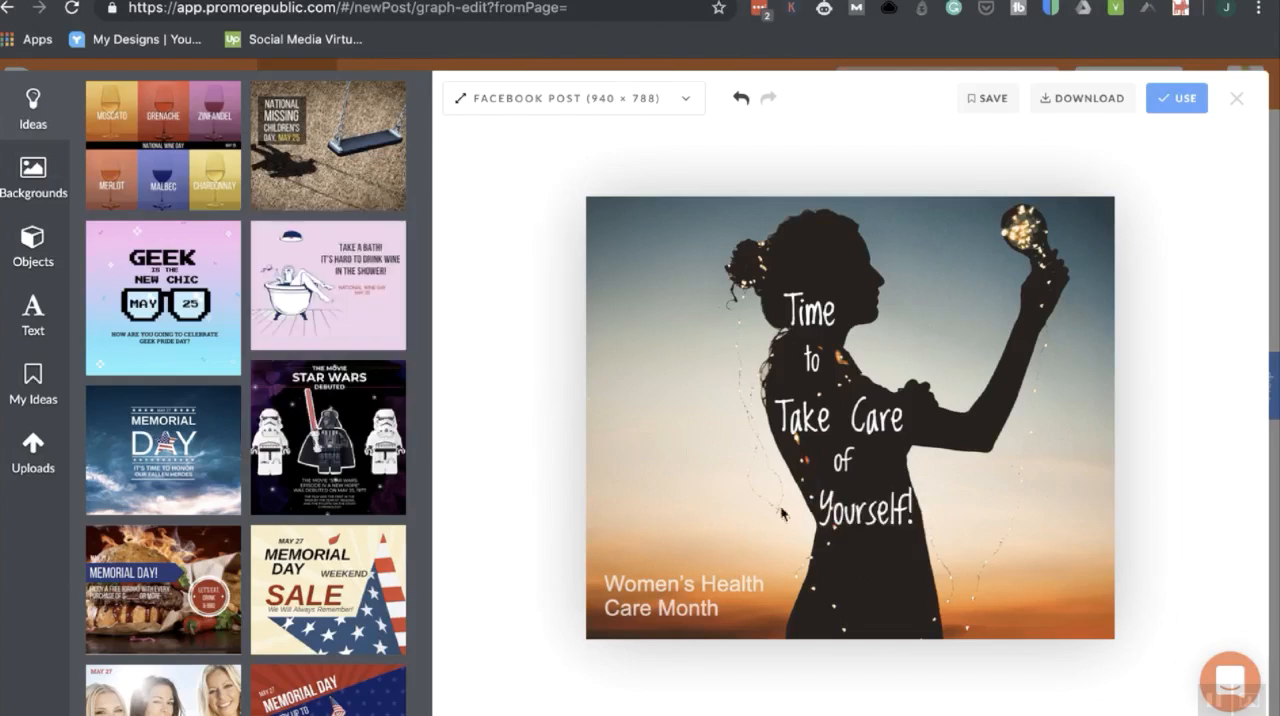
Delete the Women's Health Care Month text from the design's lower-left corner.
left_click(706, 591)
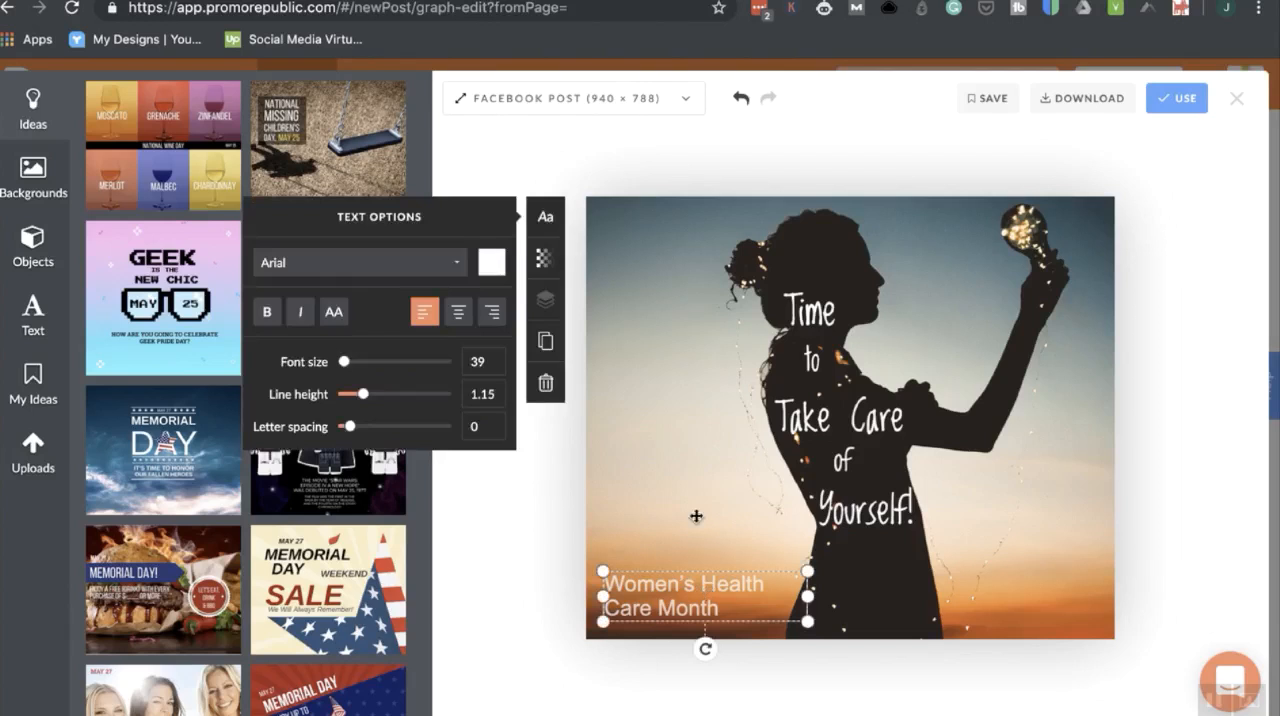
left_click(546, 386)
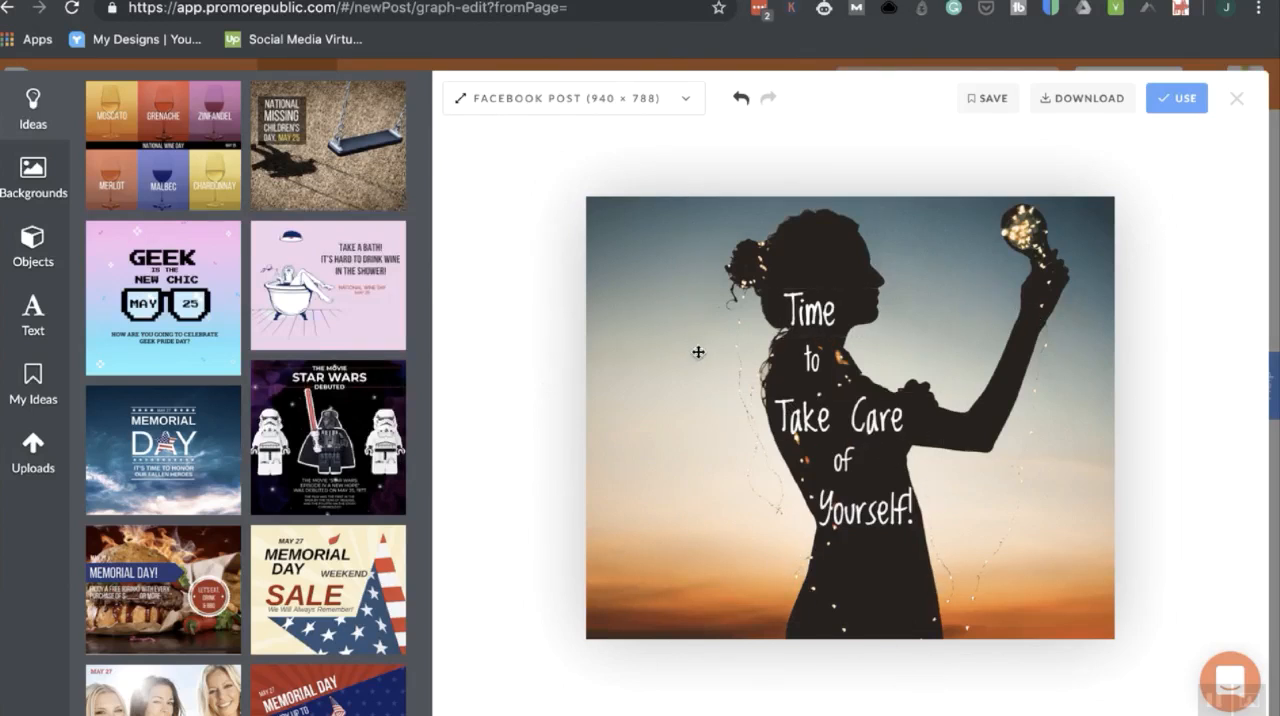
Add the uploaded Holistic Therapies Directory Gold Standard badge, shrink it and place it beneath the Yourself! text.
left_click(20, 462)
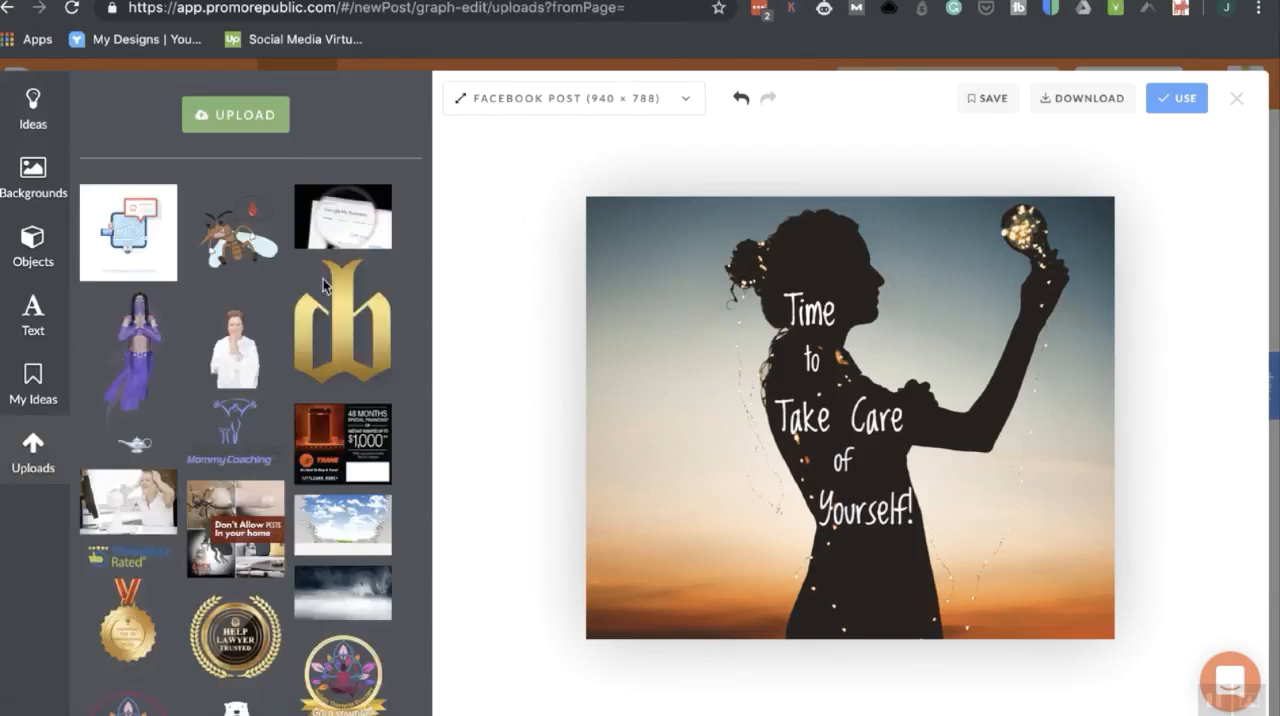
left_click(1001, 323)
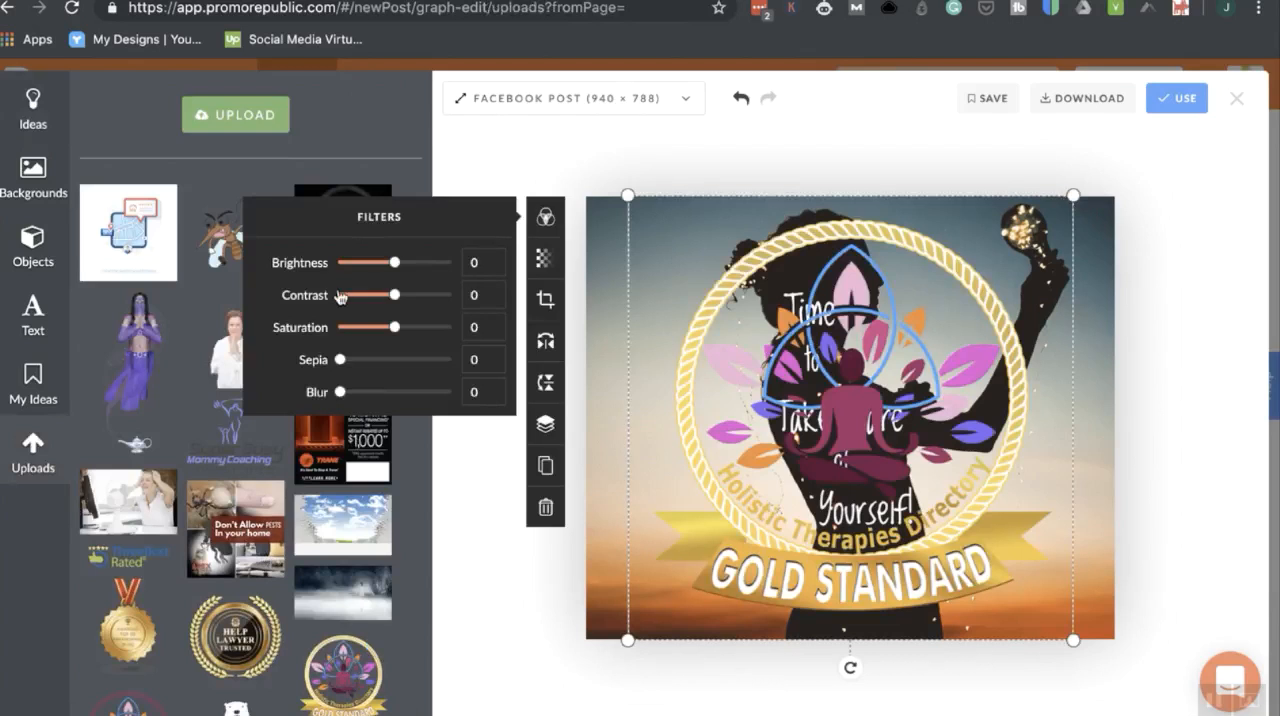
left_click(33, 172)
left_click_drag(1070, 198, 707, 484)
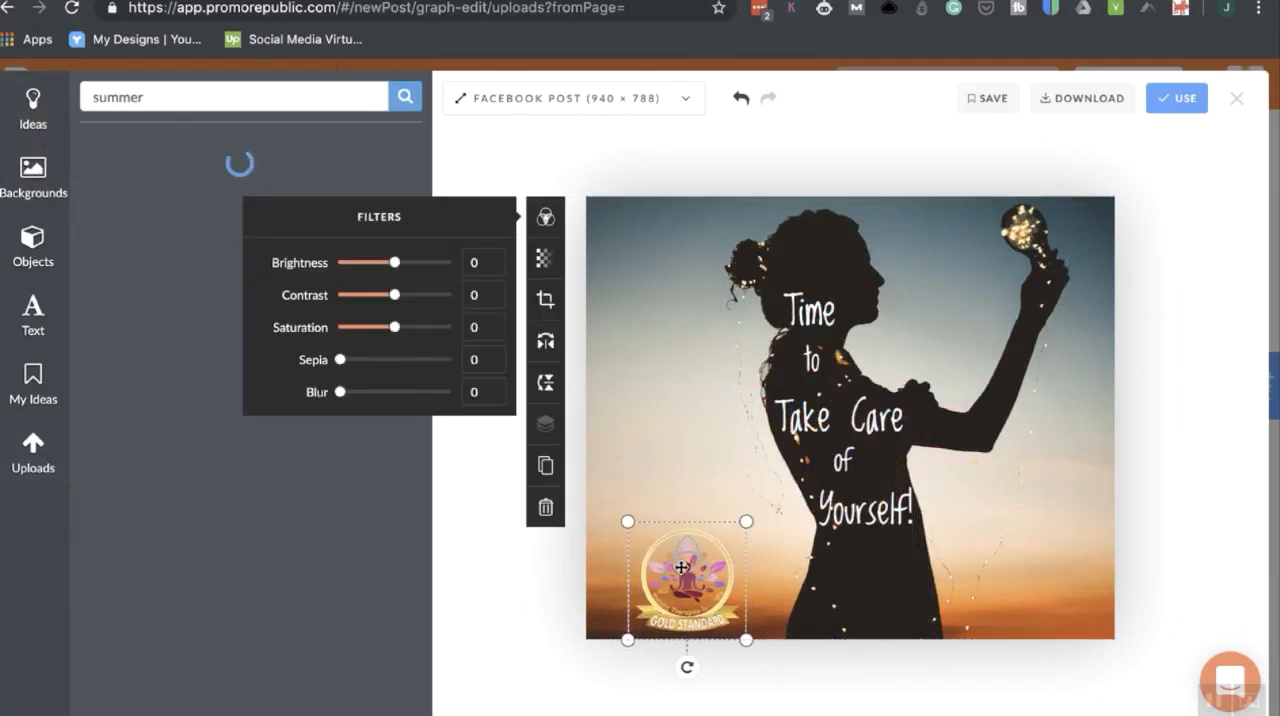
left_click_drag(691, 577, 668, 546)
left_click_drag(667, 557, 871, 579)
left_click(1182, 507)
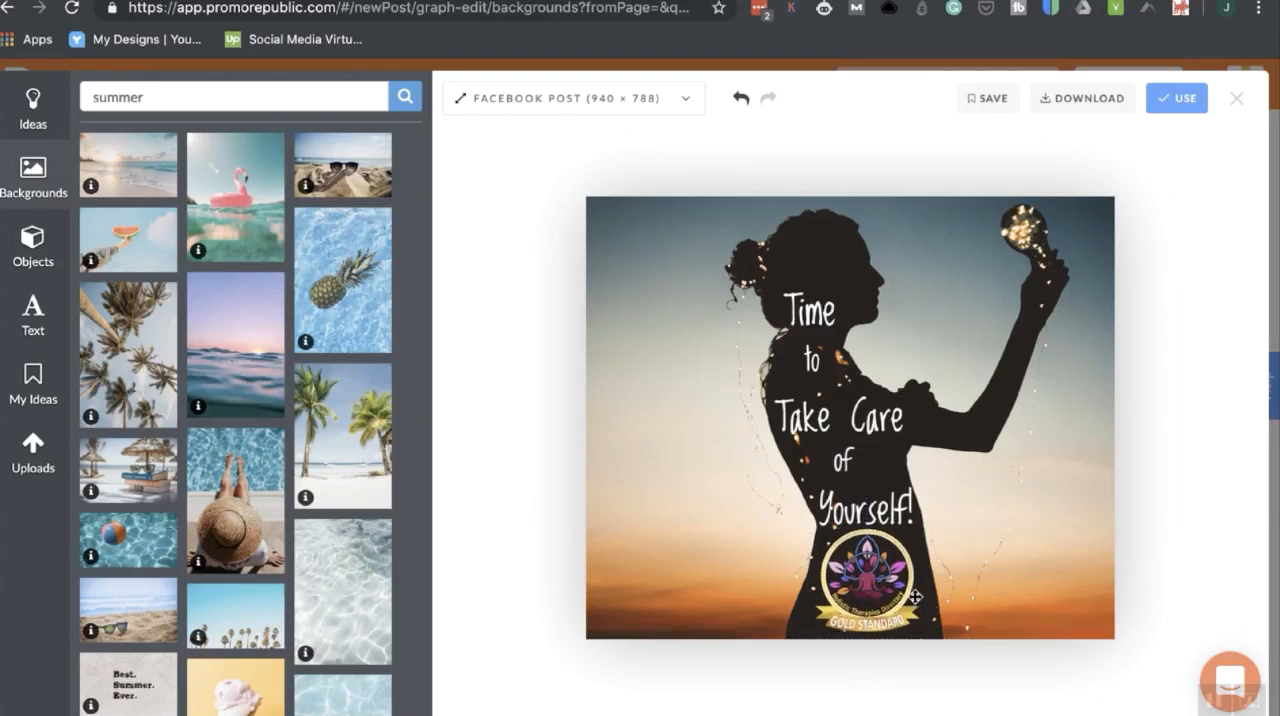
Shrink the Gold Standard badge slightly, center it on the silhouette below Yourself!, and save the design.
left_click(866, 576)
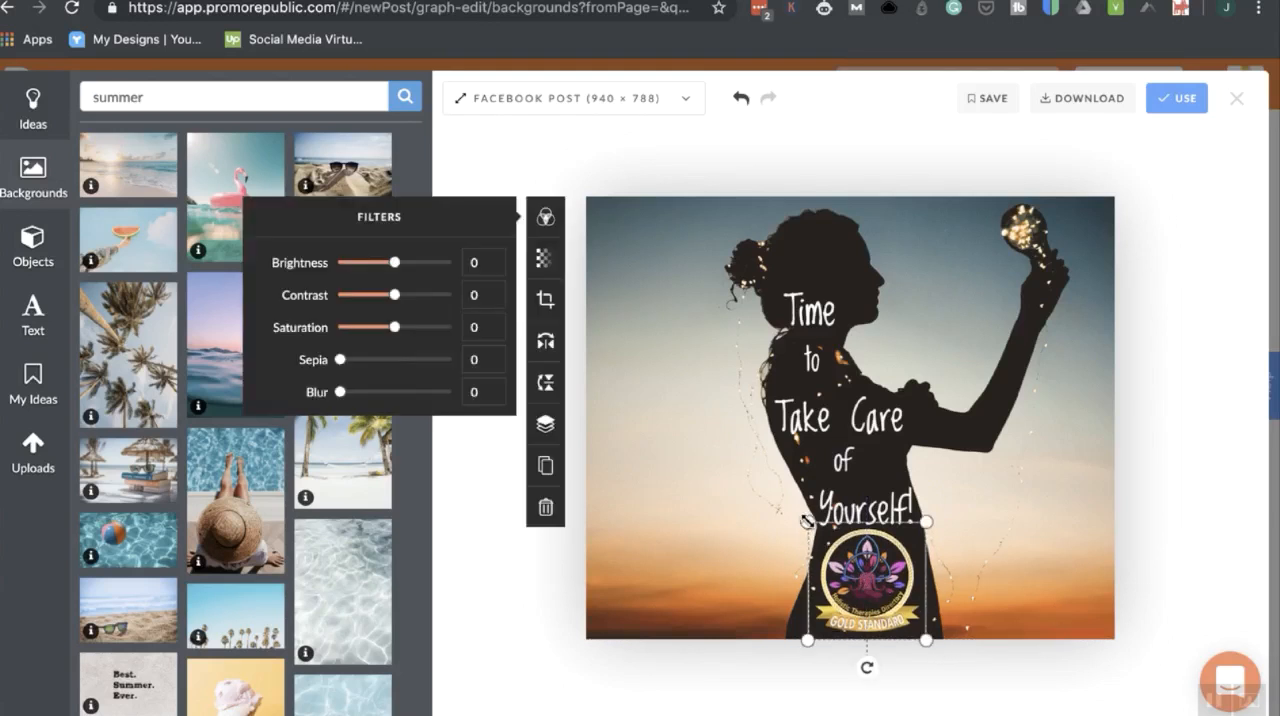
left_click_drag(806, 522, 830, 544)
left_click_drag(887, 581, 876, 574)
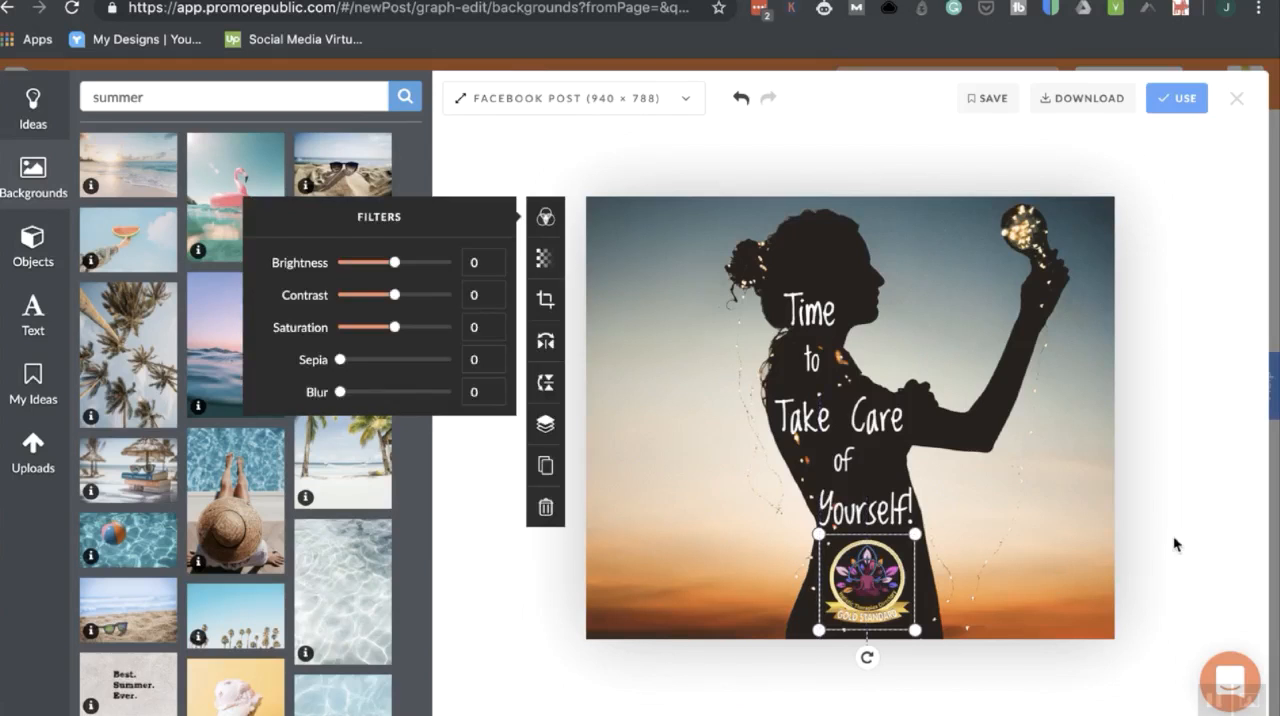
left_click(1154, 482)
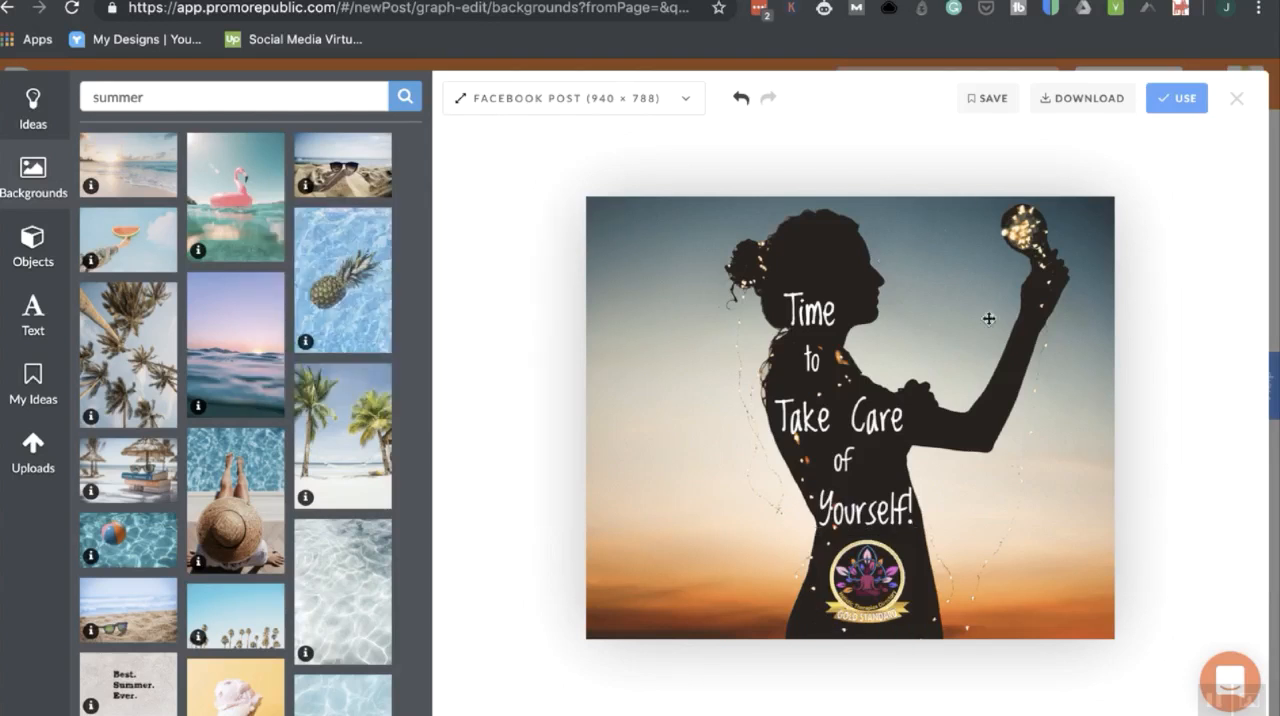
left_click(991, 101)
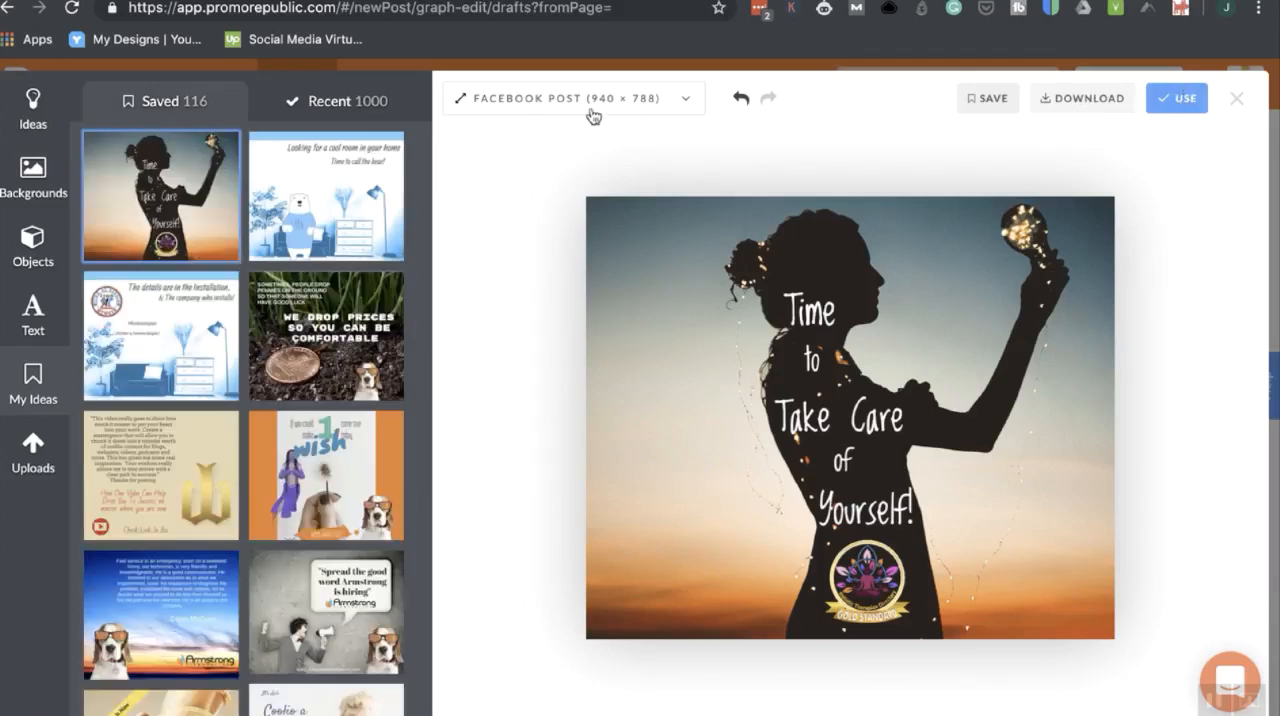
Look through the available design formats and dimensions for social posts, covers and ads.
left_click(664, 103)
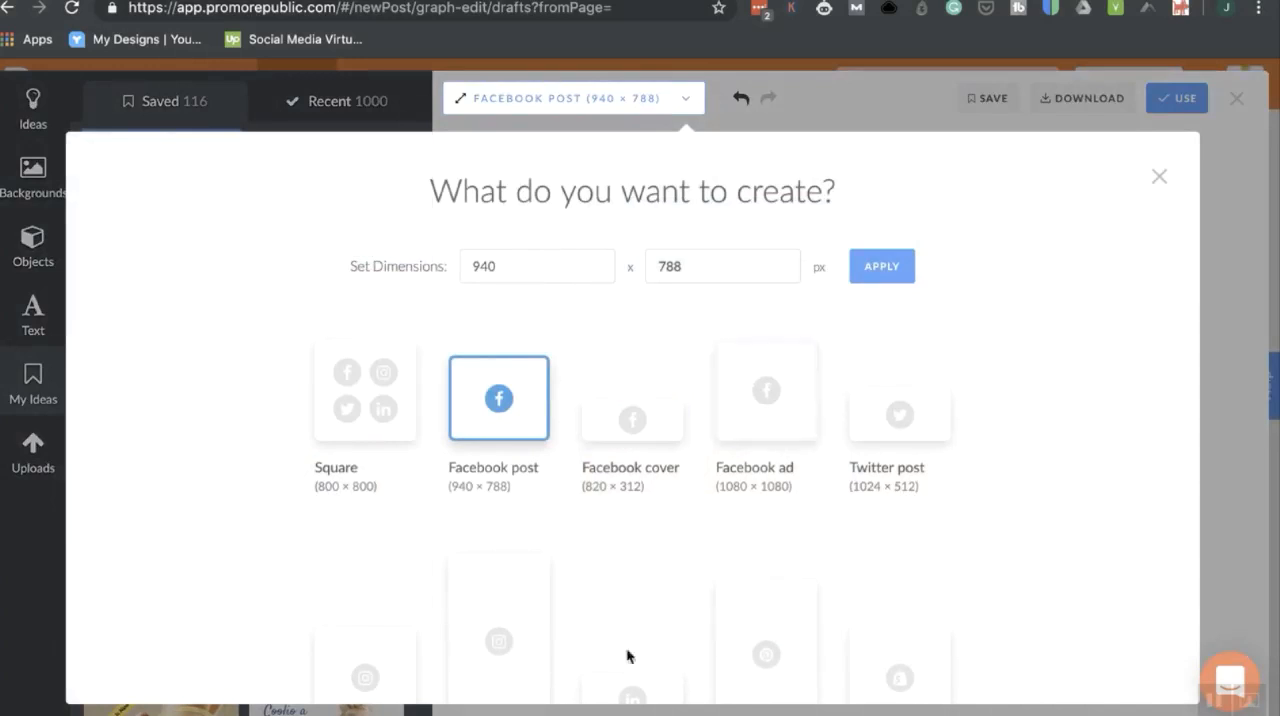
scroll(734, 650, "down", 3)
scroll(734, 650, "up", 3)
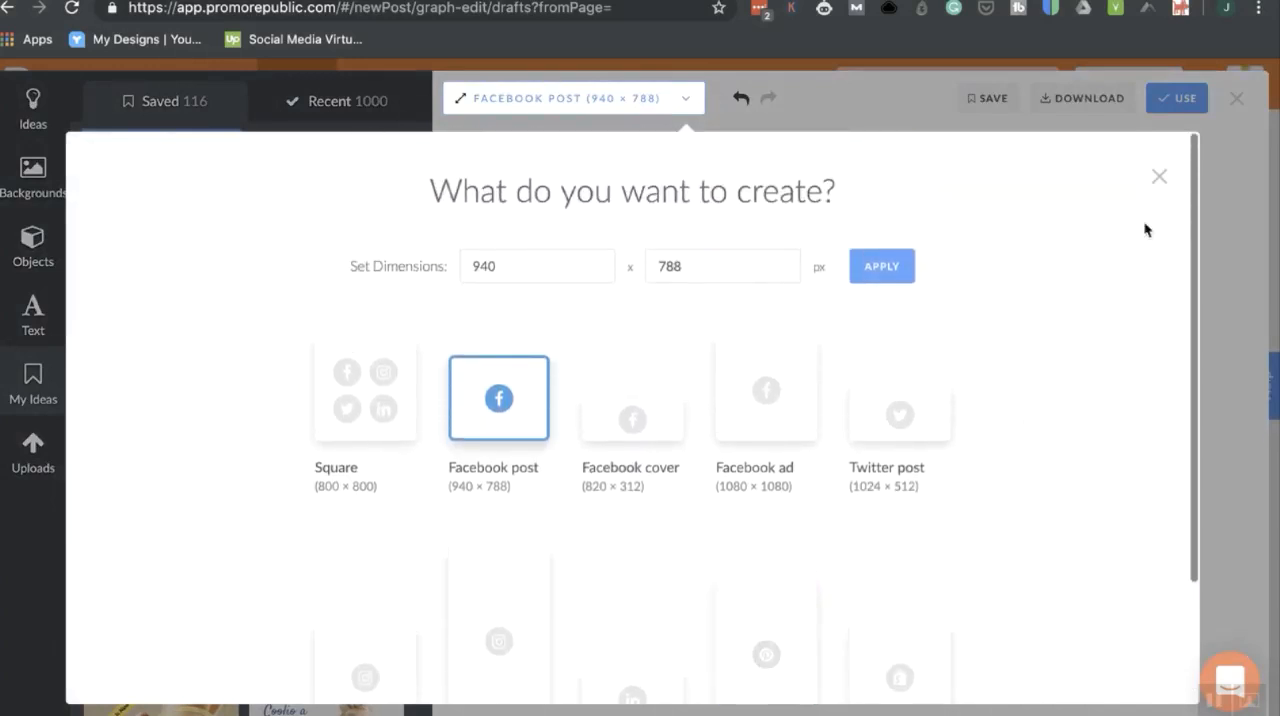
left_click(1159, 177)
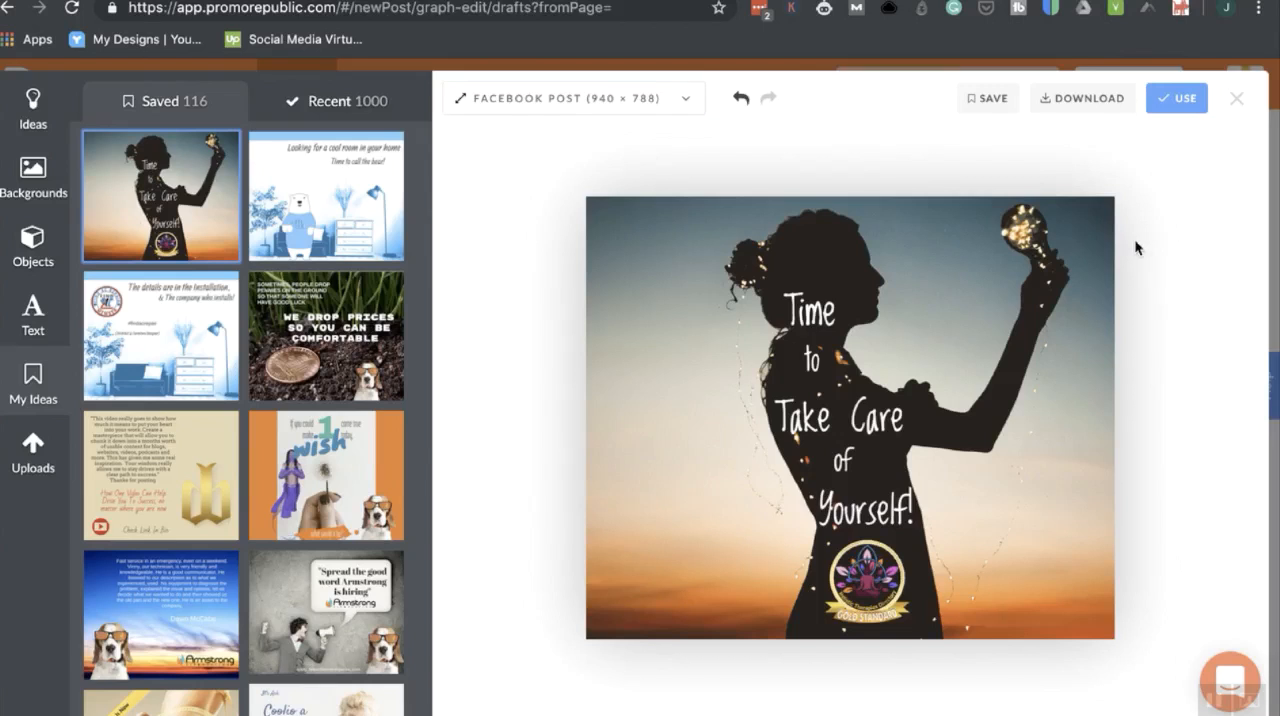
Use the finished design in a new post and select the Holistic Directory group's pages as its destinations.
left_click(1176, 101)
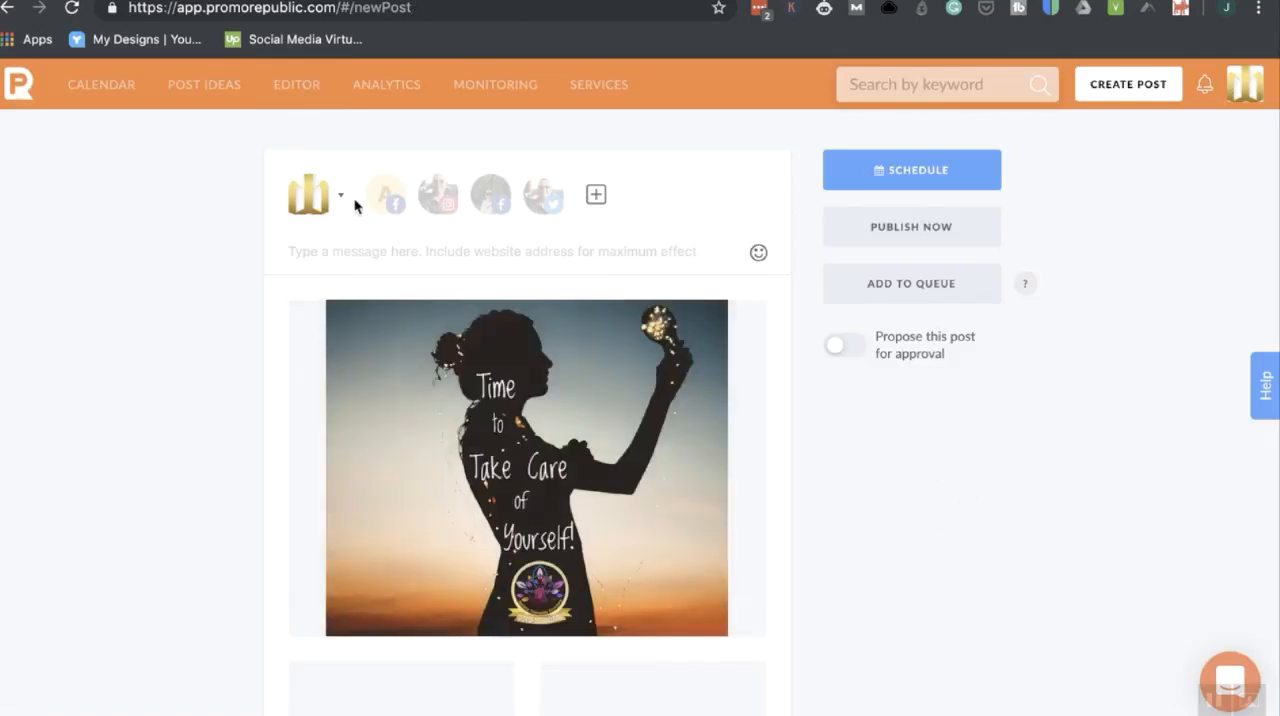
left_click(337, 194)
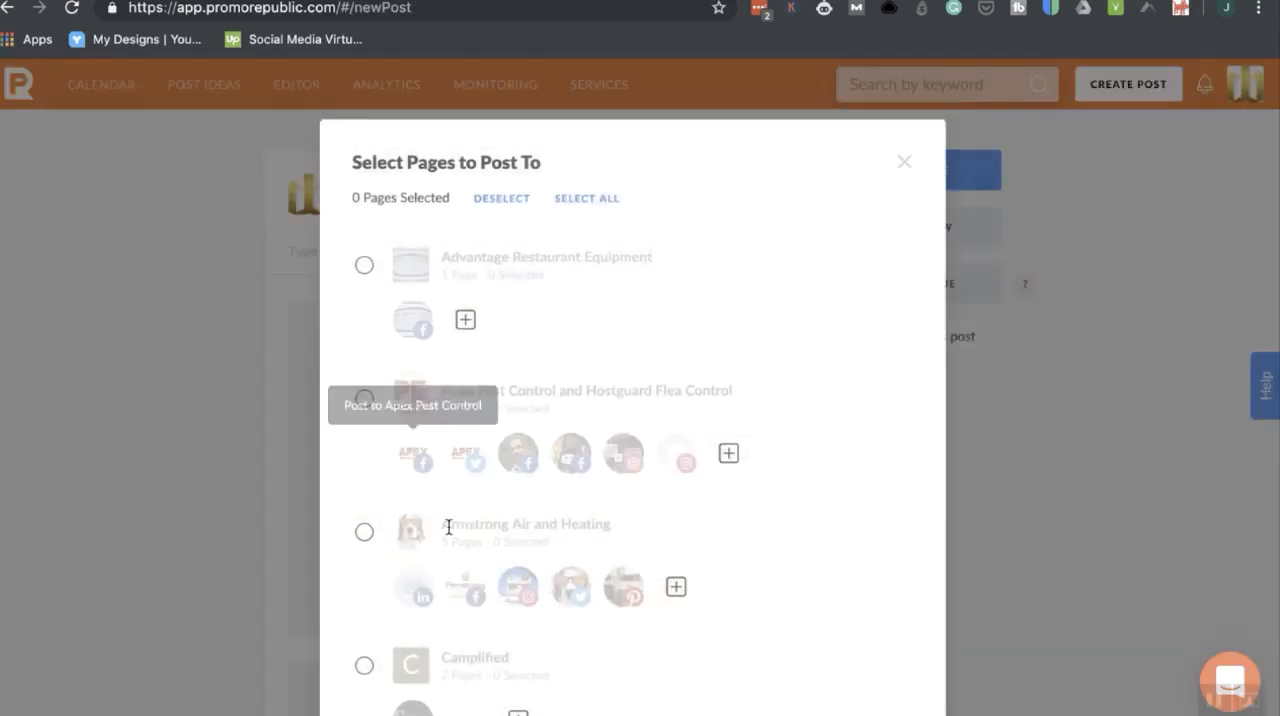
scroll(448, 525, "down", 10)
scroll(448, 525, "down", 5)
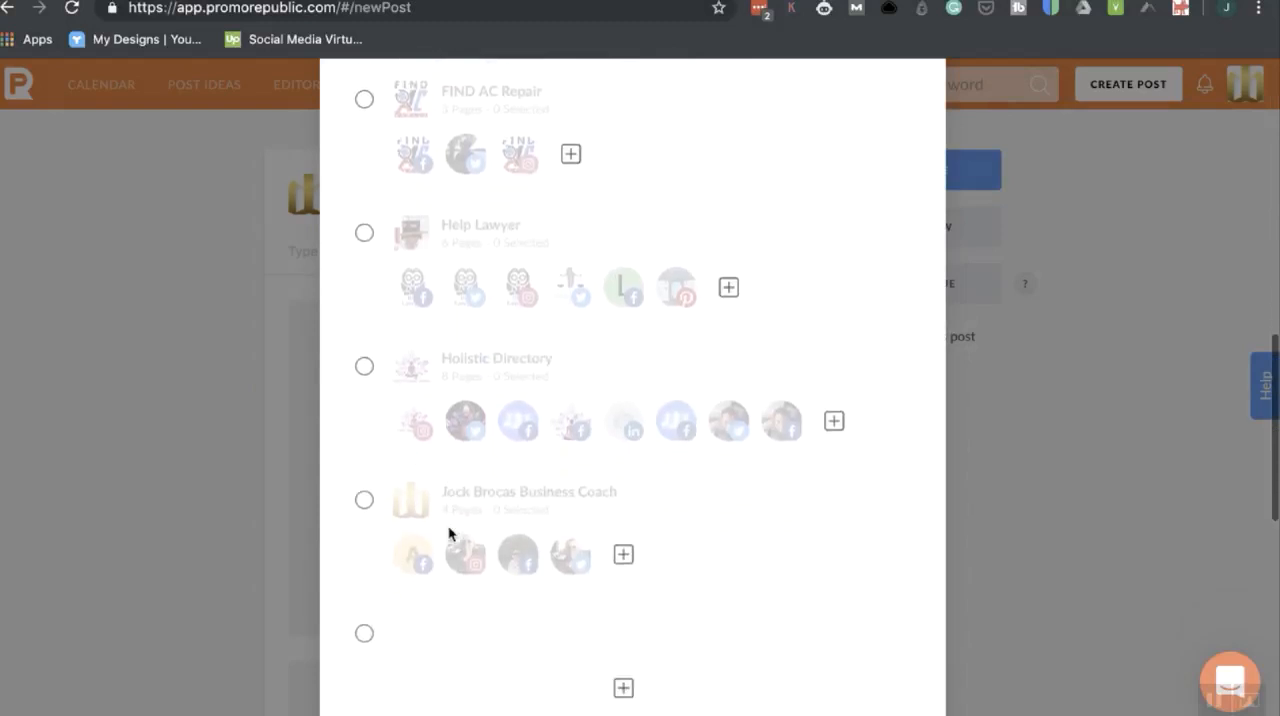
left_click(363, 291)
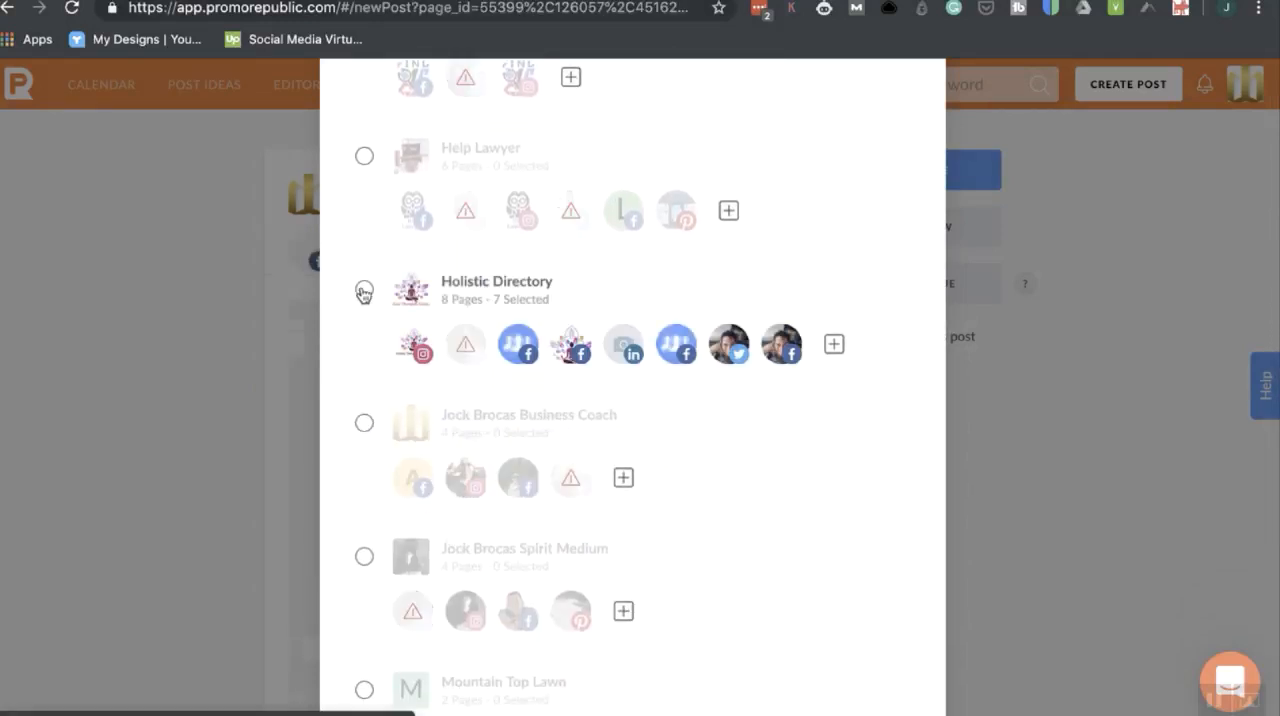
left_click(1065, 426)
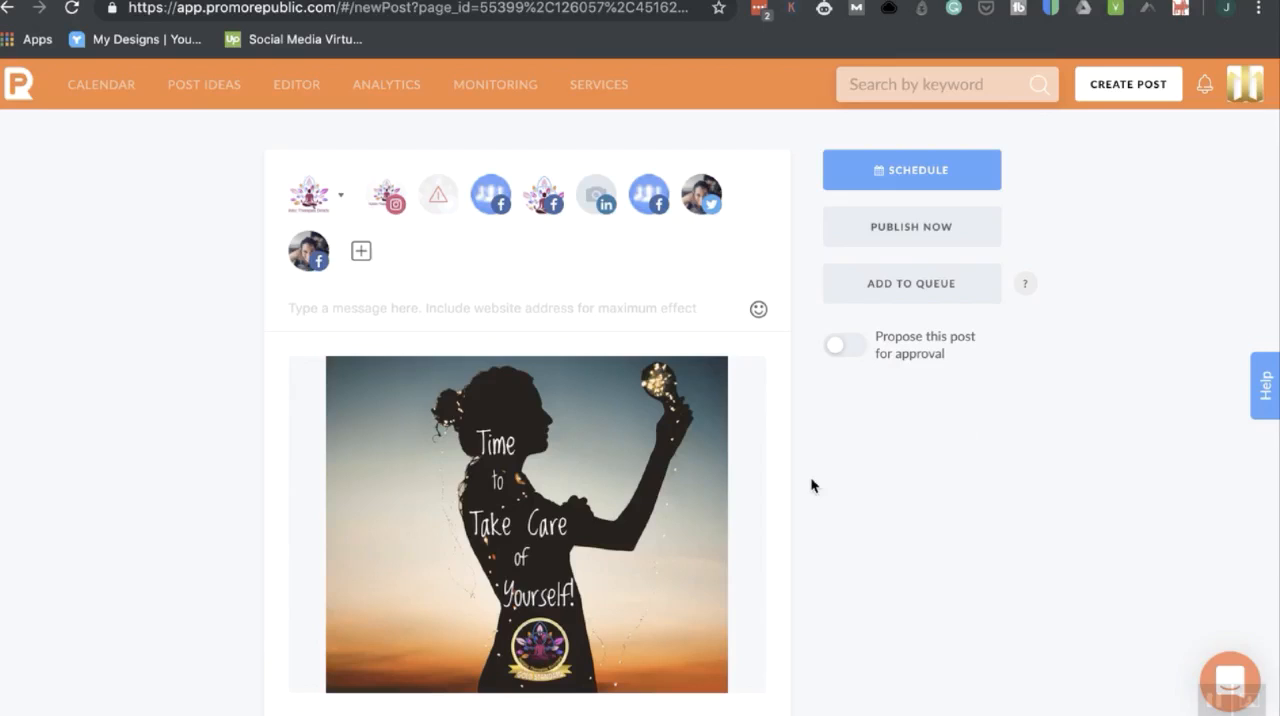
Deselect all of the new post's destination pages, including the Super Busy Mommy Coach accounts.
mouse_move(556, 468)
left_click(344, 312)
left_click(383, 201)
left_click(498, 203)
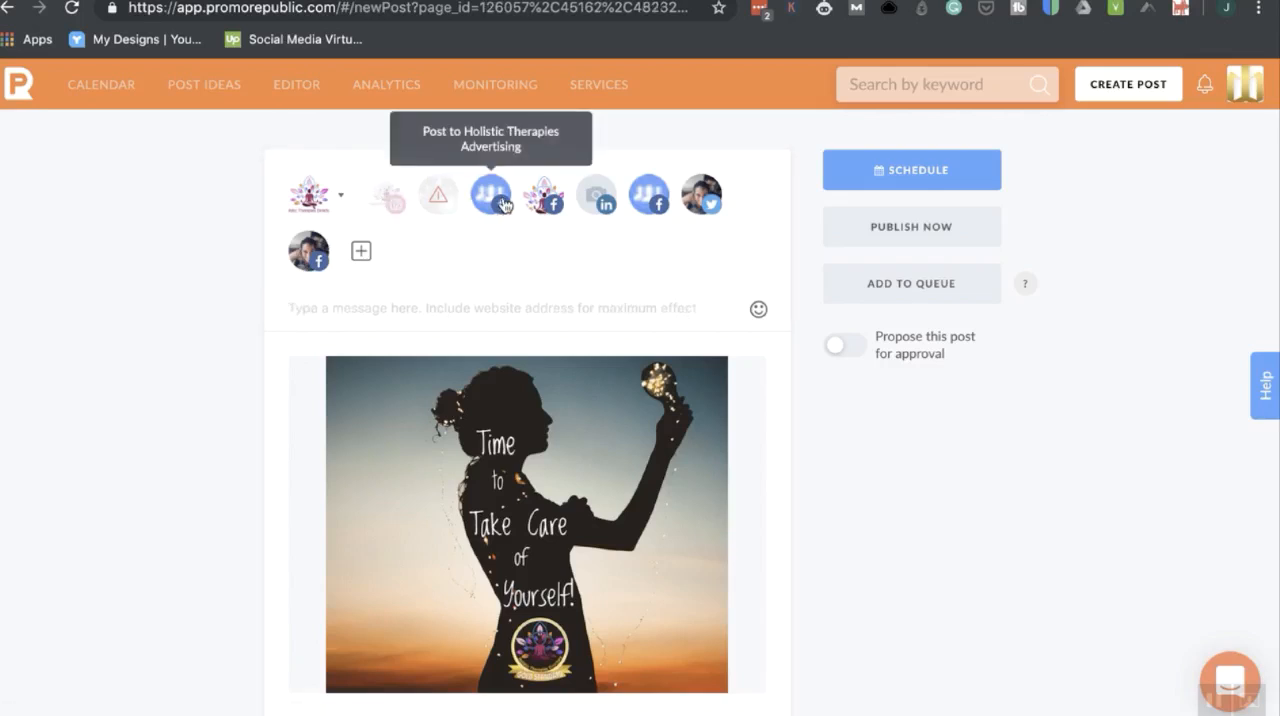
left_click(545, 205)
left_click(600, 206)
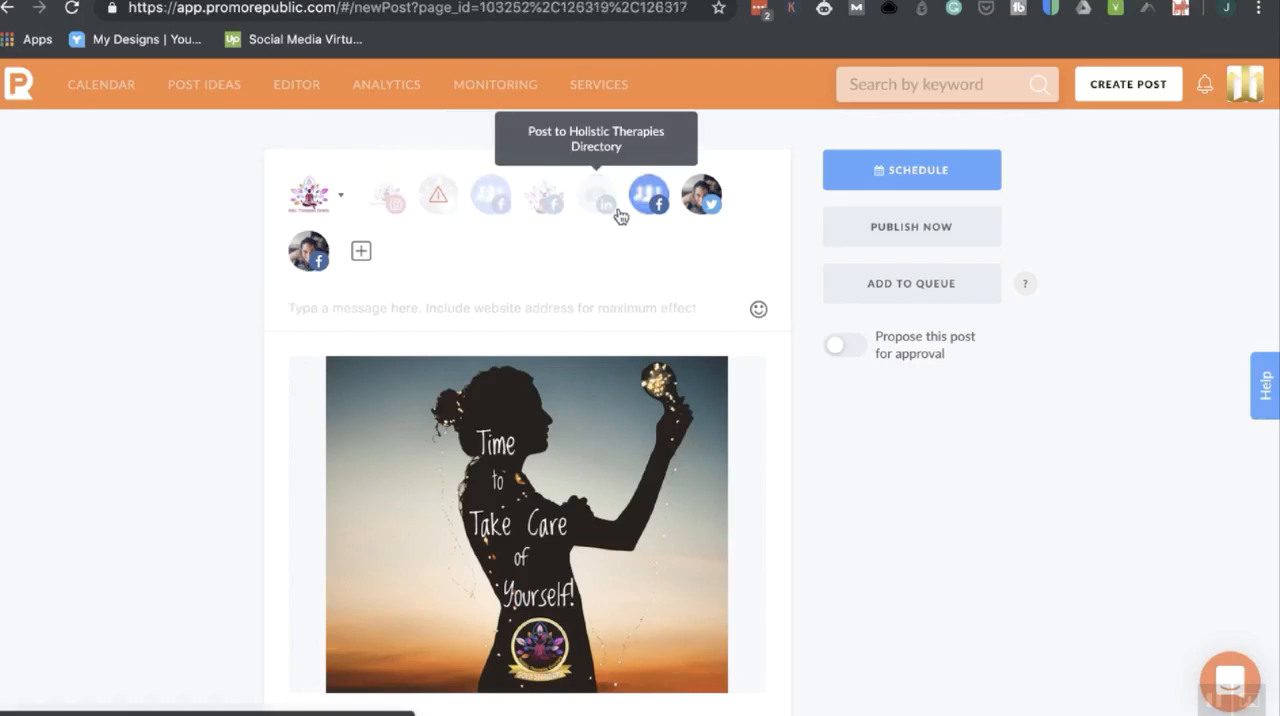
left_click(650, 212)
left_click(703, 203)
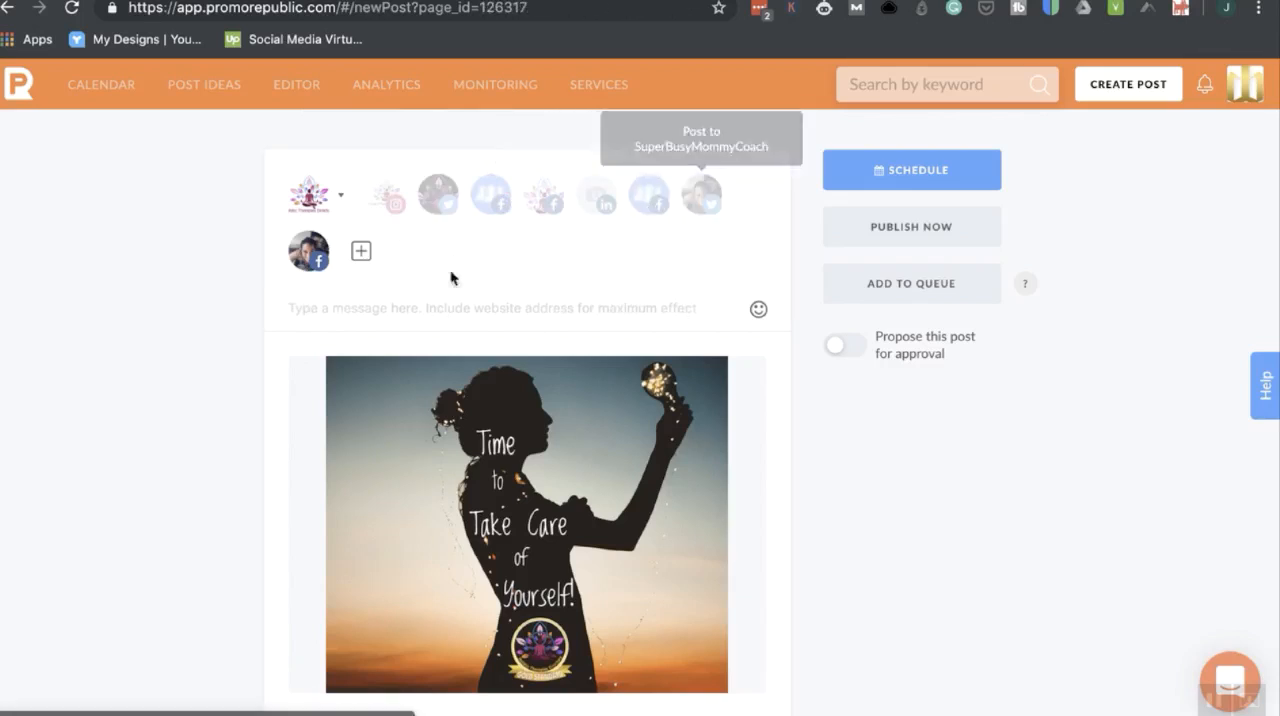
left_click(316, 270)
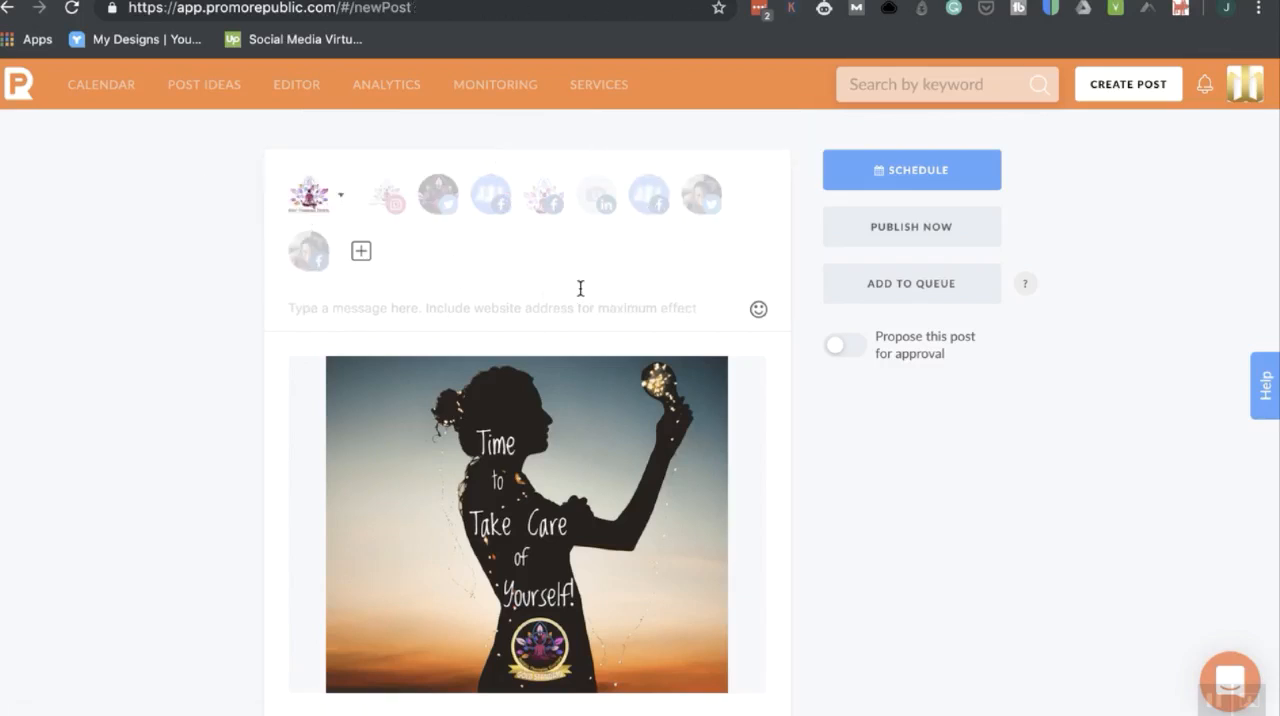
Select the Holistic Therapies Directory Instagram, Facebook and LinkedIn pages, Holistic Health Twitter, Holistic Therapies Advertising and Holistic Therapists Marketing Group as destinations.
left_click(386, 198)
left_click(432, 205)
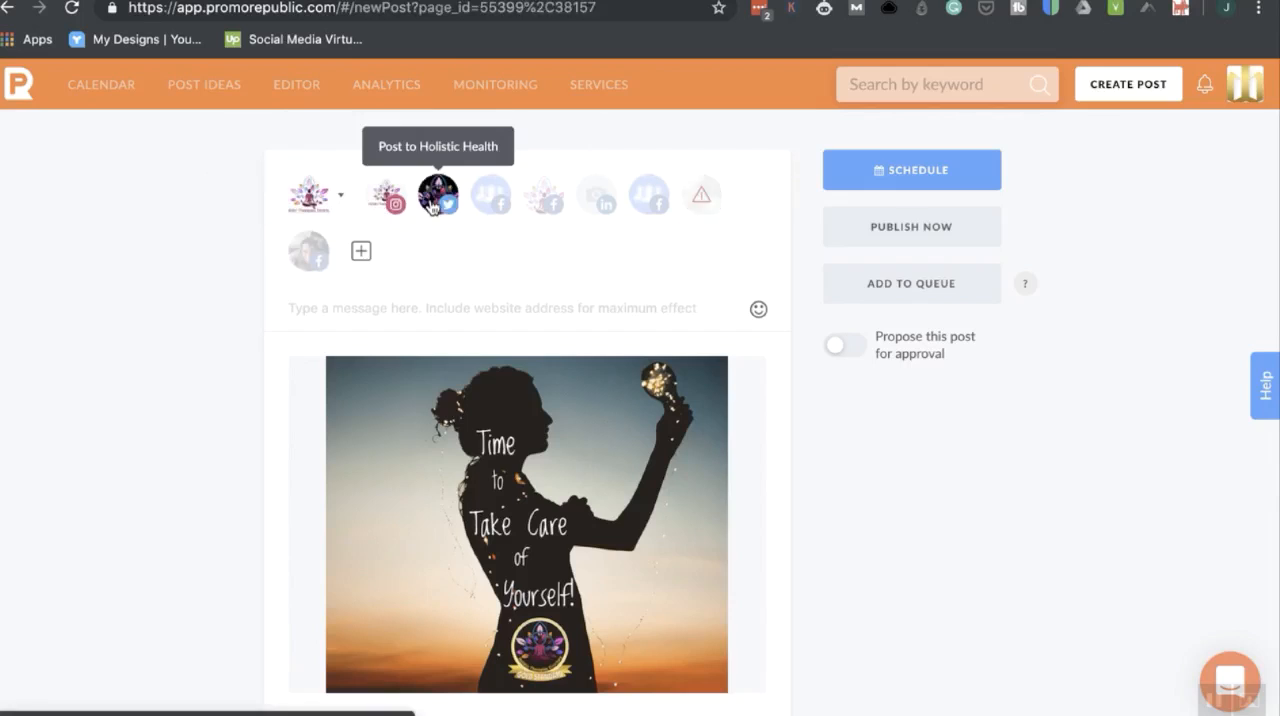
left_click(490, 200)
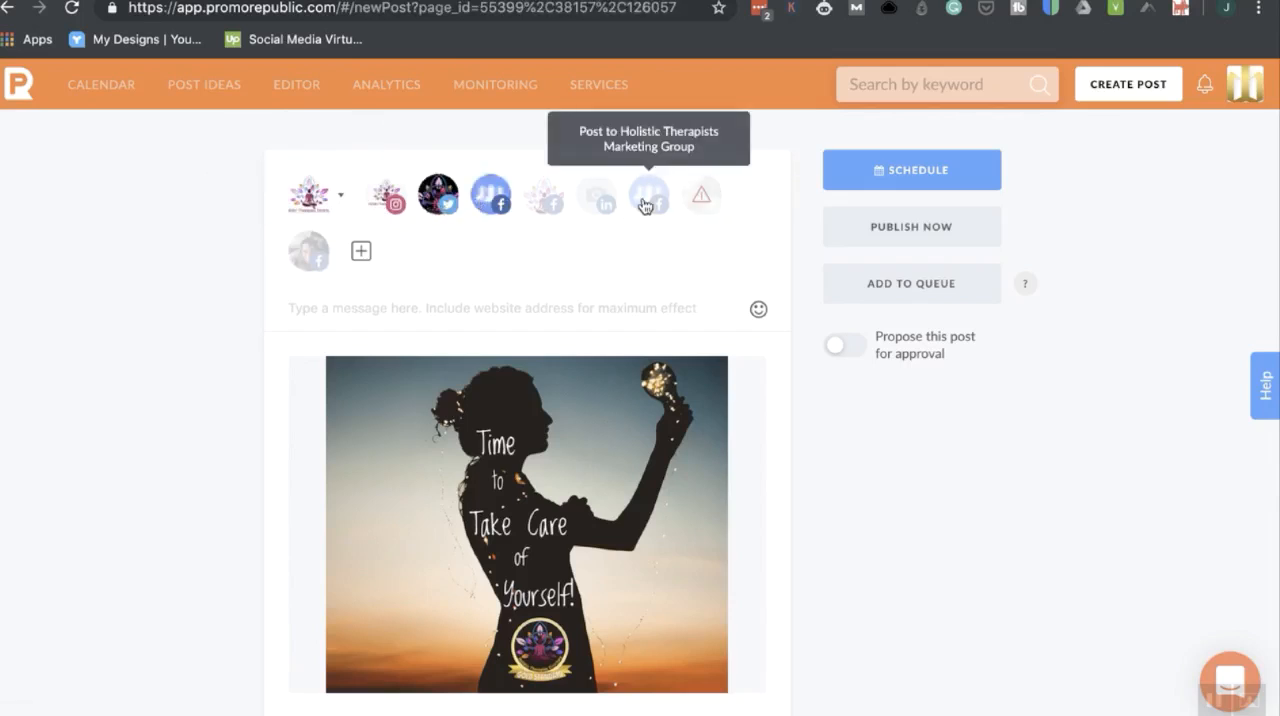
mouse_move(706, 209)
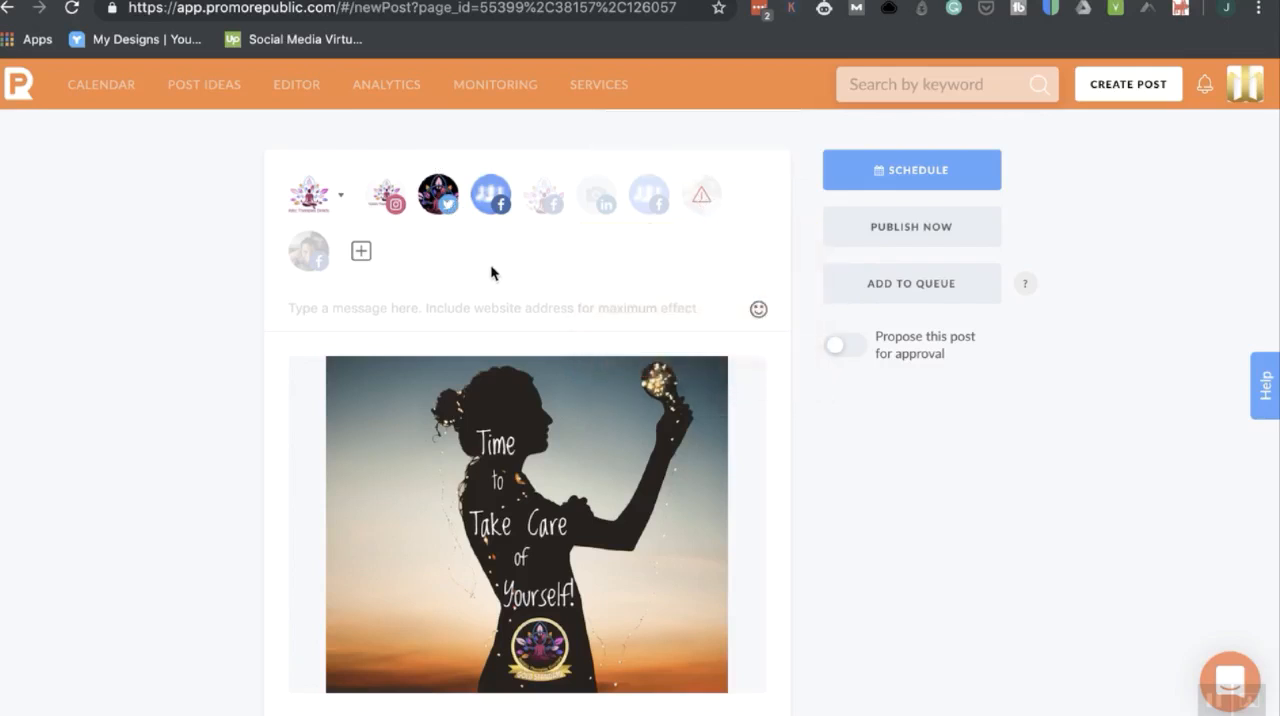
left_click(544, 196)
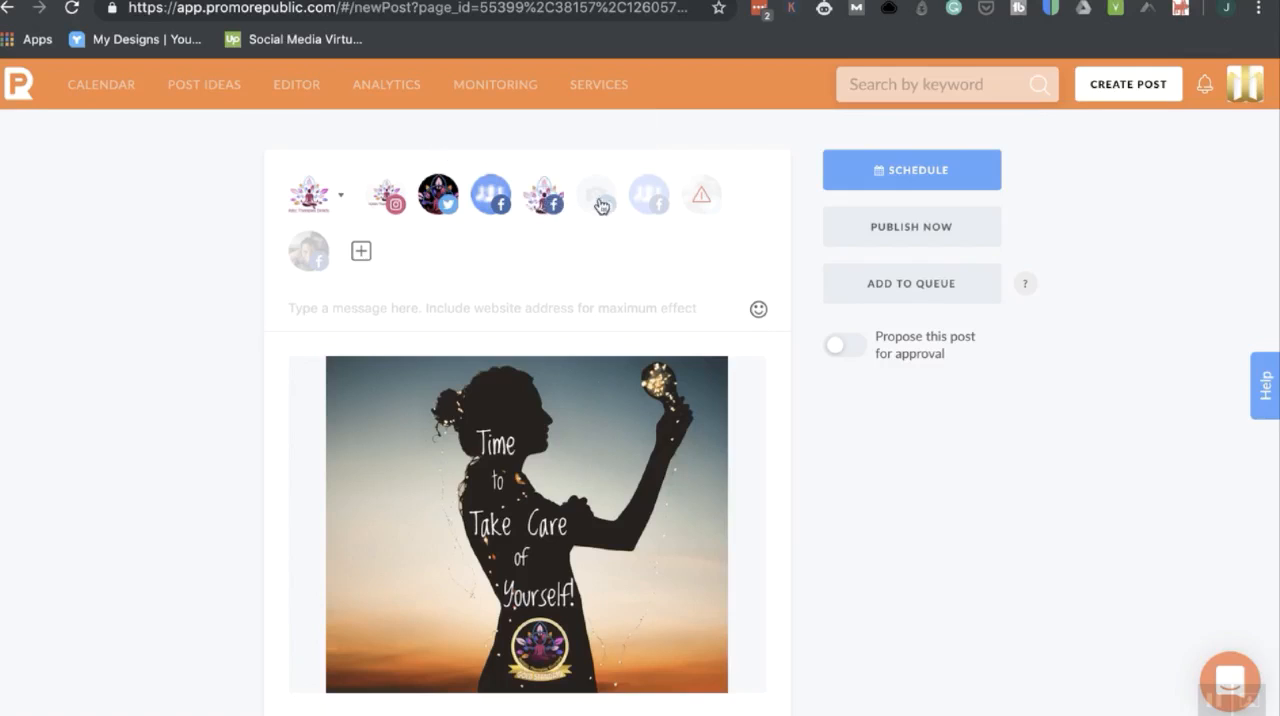
left_click(600, 204)
left_click(649, 210)
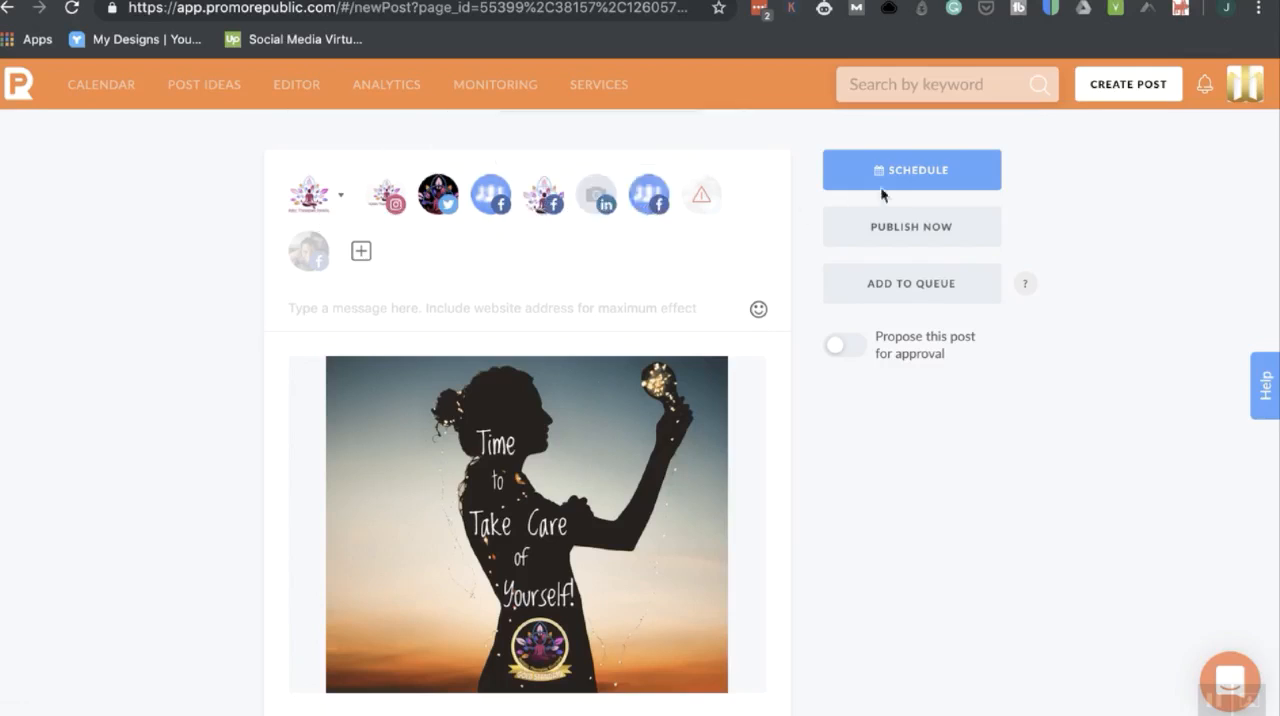
Examine the post's scheduling options, including daily and weekly repetition, without scheduling it.
left_click(930, 168)
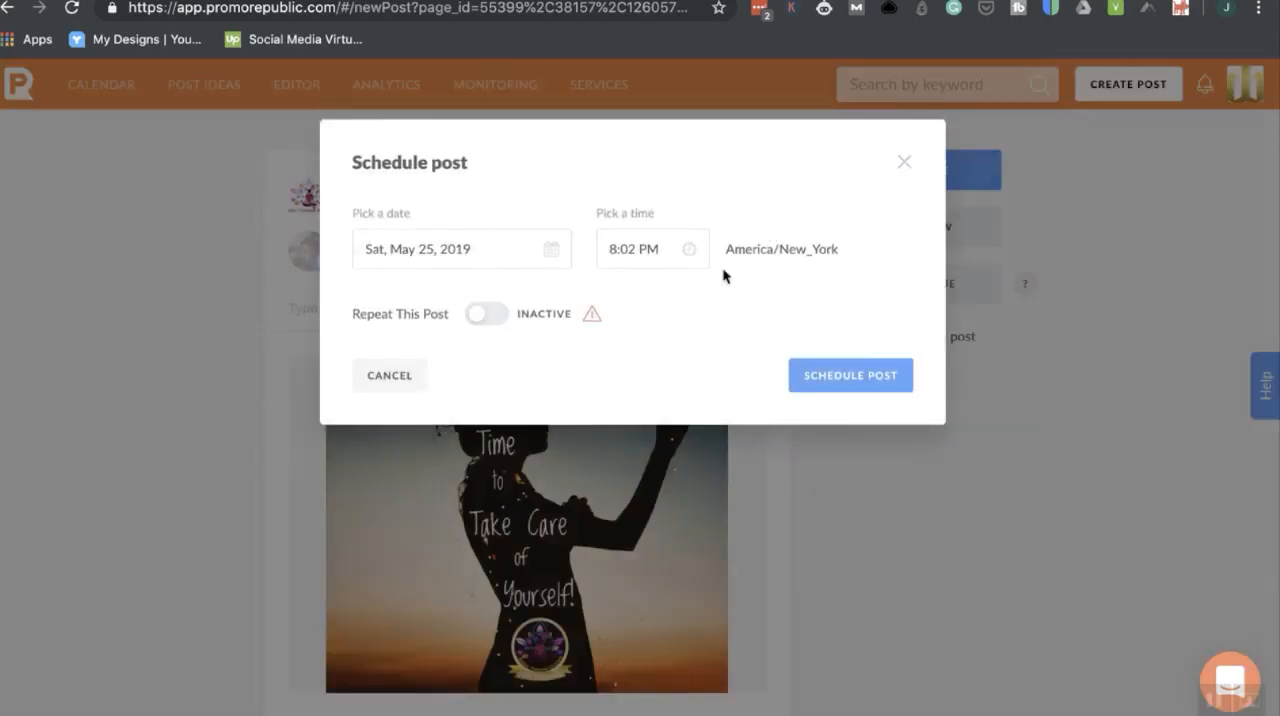
left_click(497, 323)
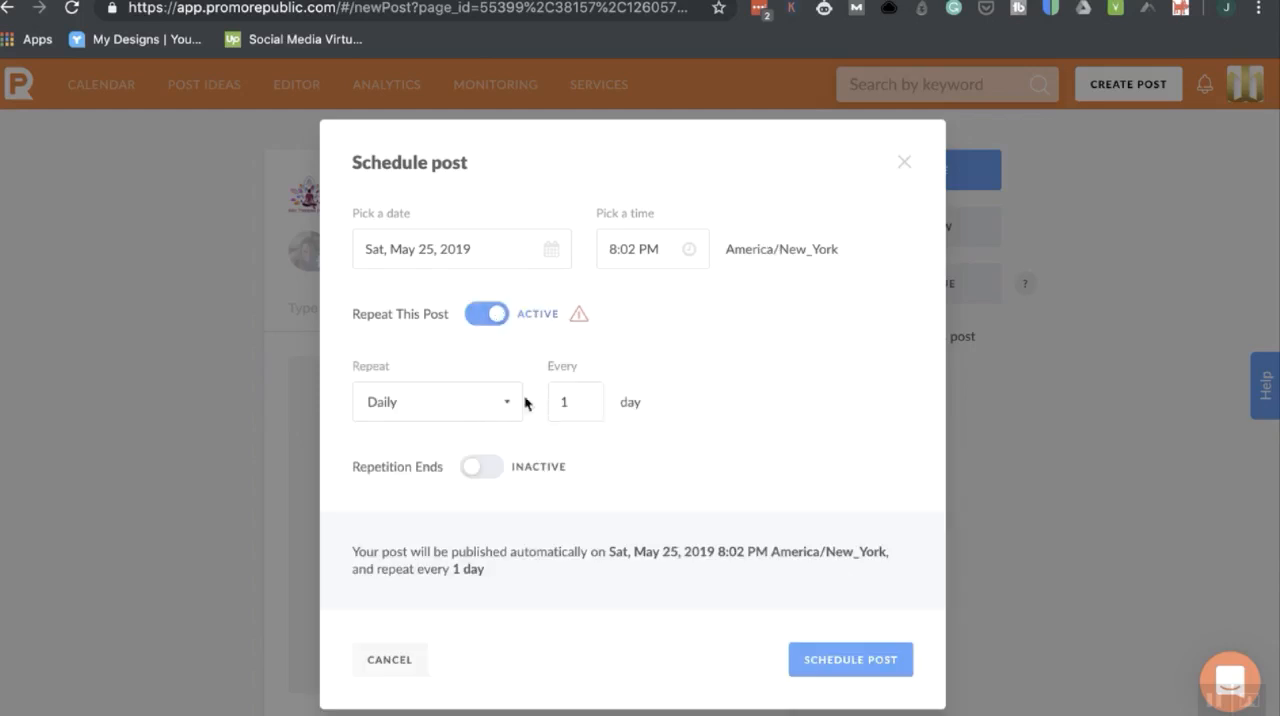
left_click(444, 404)
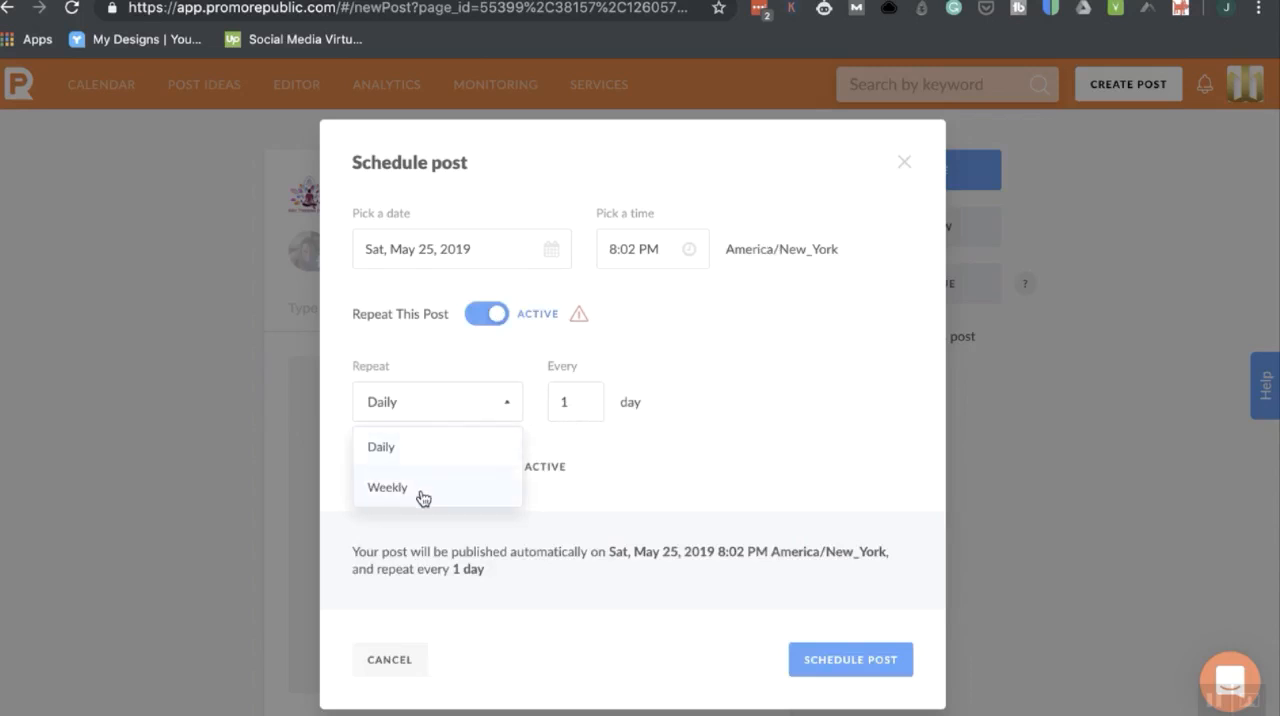
left_click(743, 463)
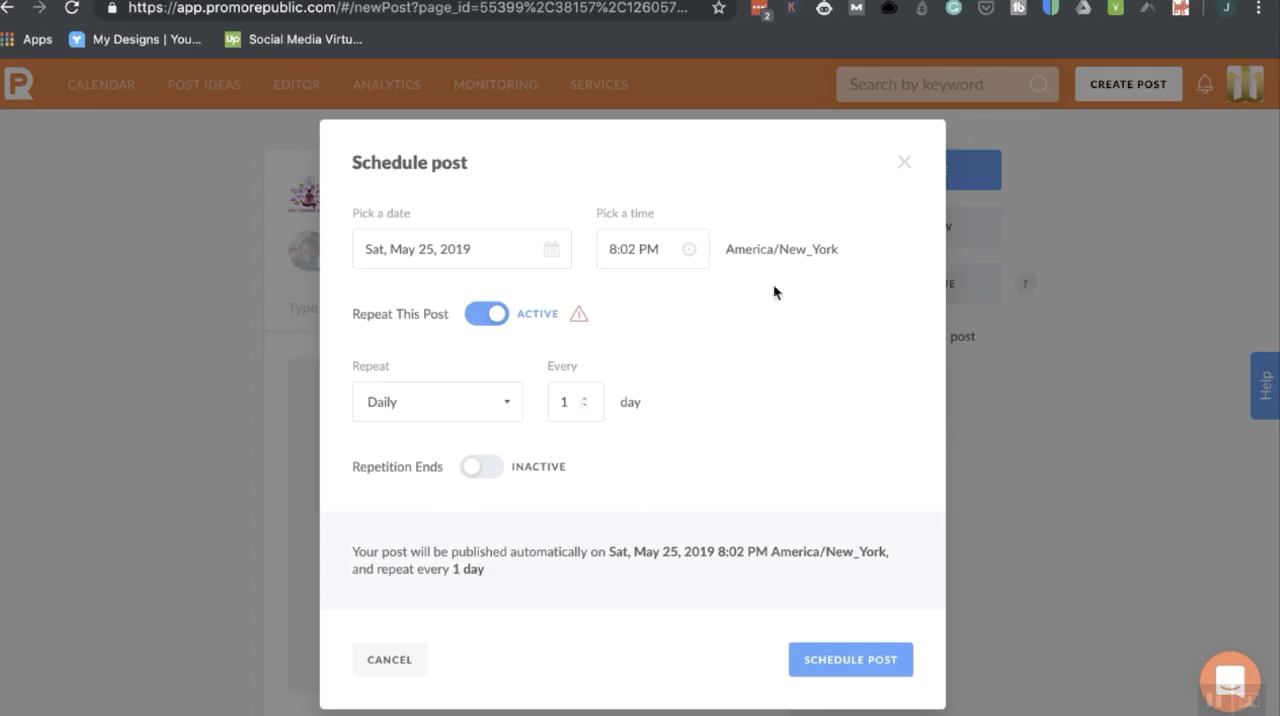
left_click(905, 165)
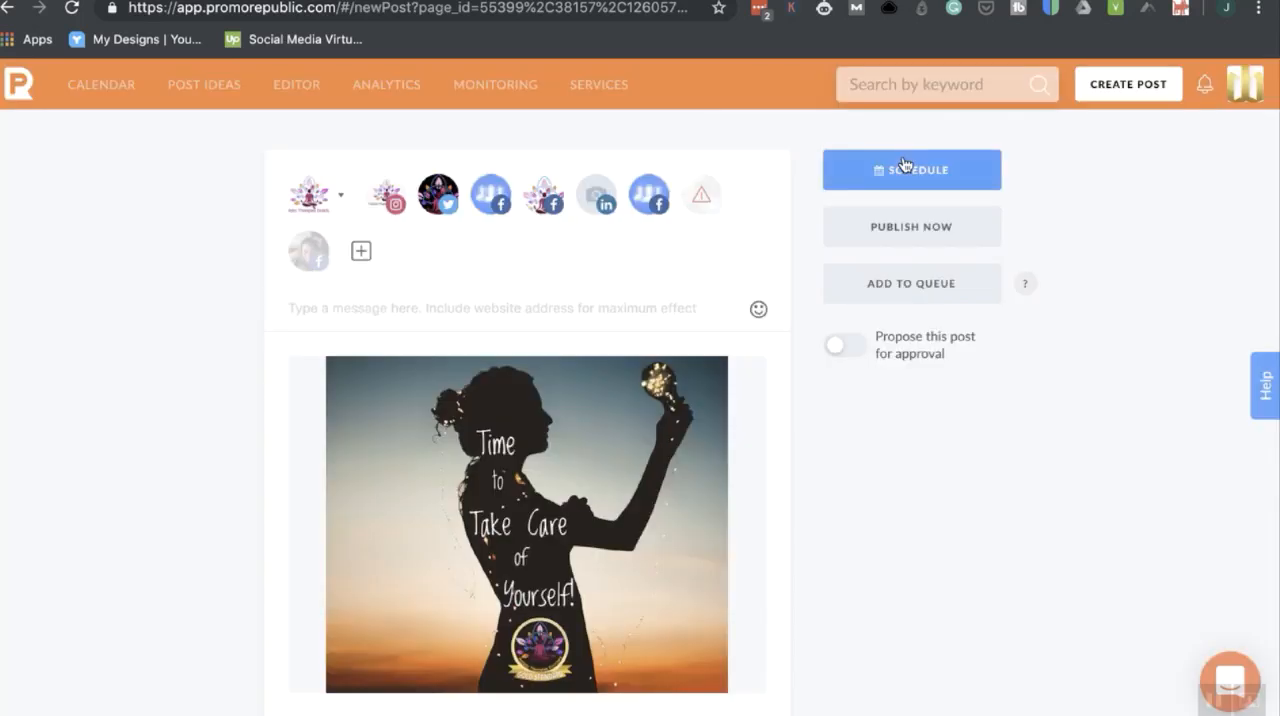
Look over the post composer, reopen the attached image in the graphics editor and return it to the post unedited.
scroll(833, 520, "down", 1)
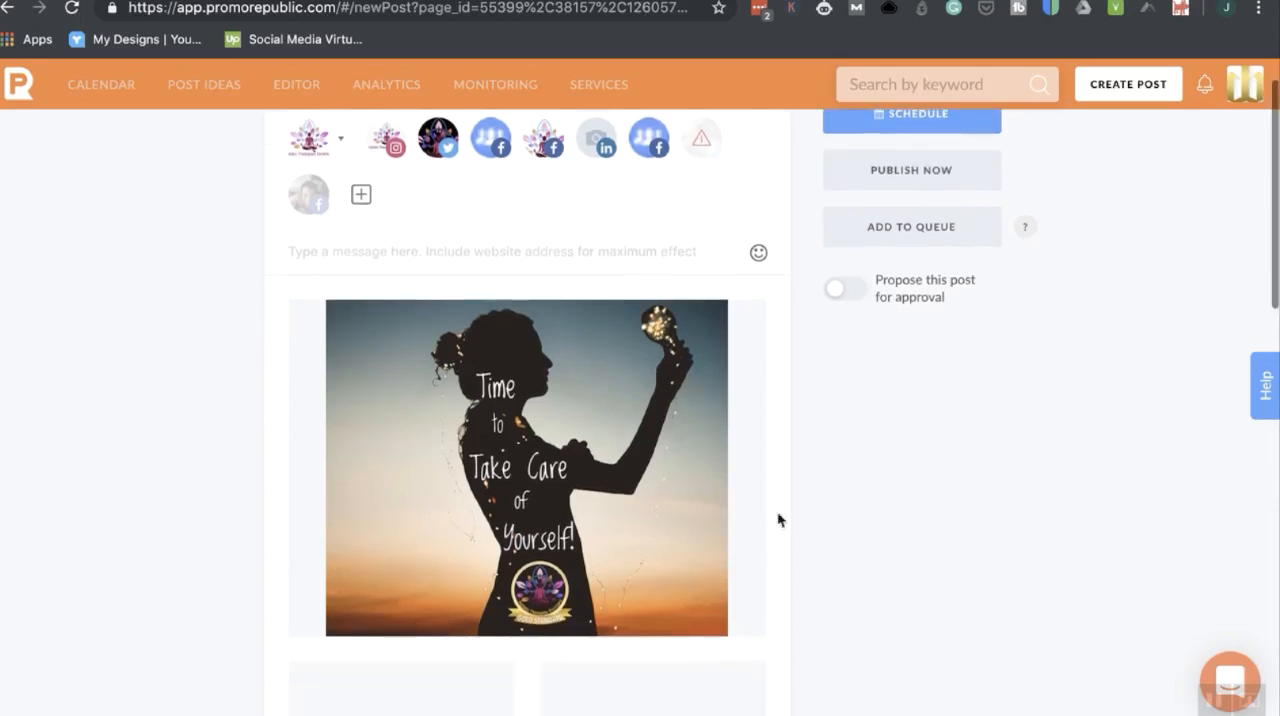
scroll(627, 451, "up", 1)
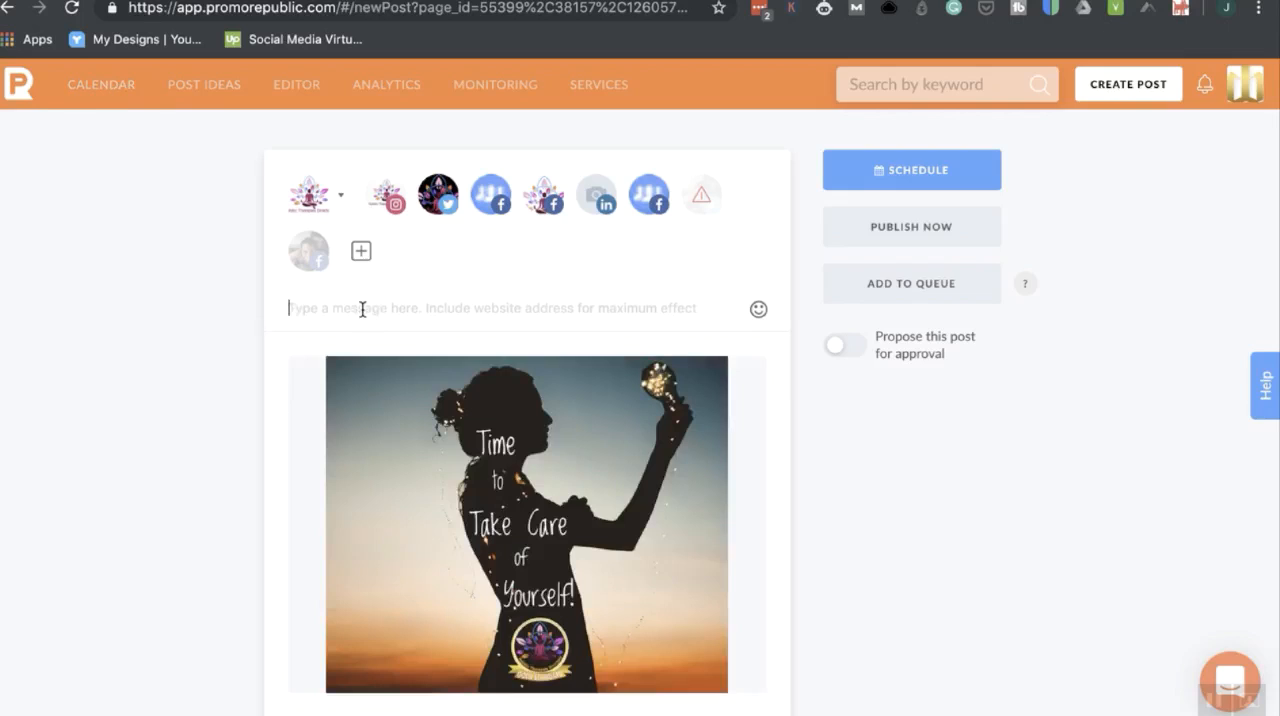
scroll(482, 400, "down", 2)
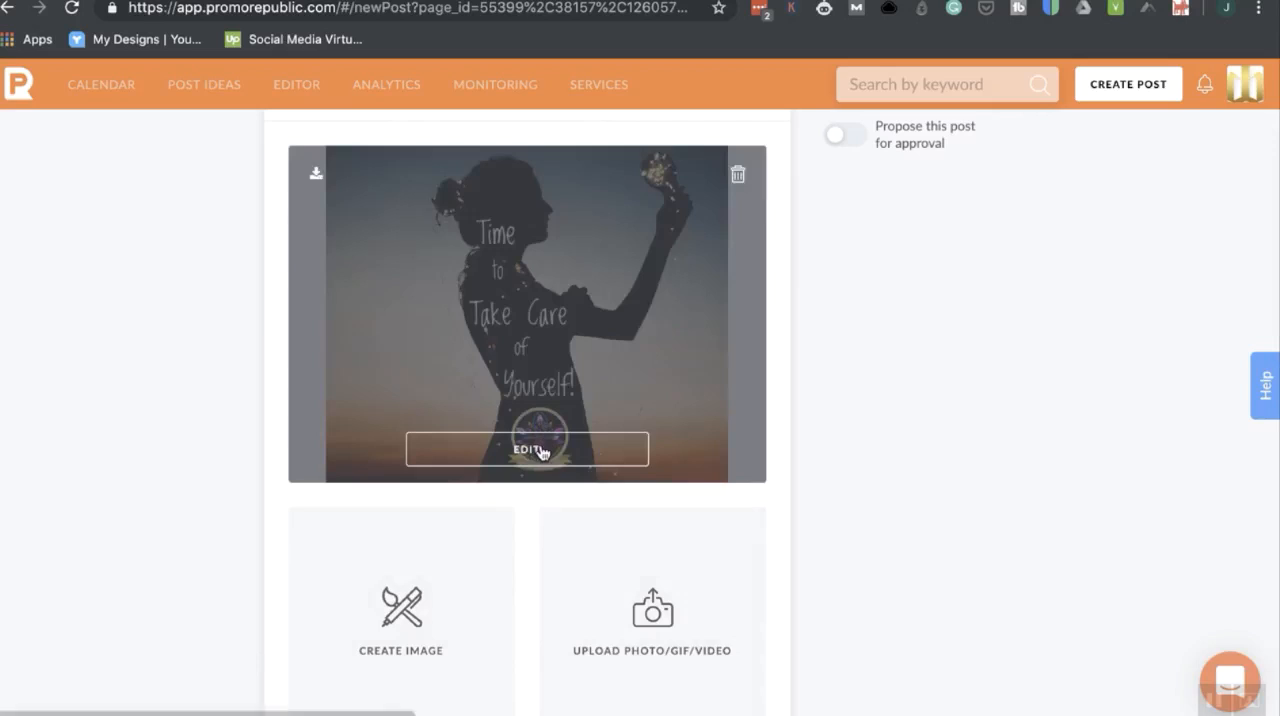
left_click(540, 451)
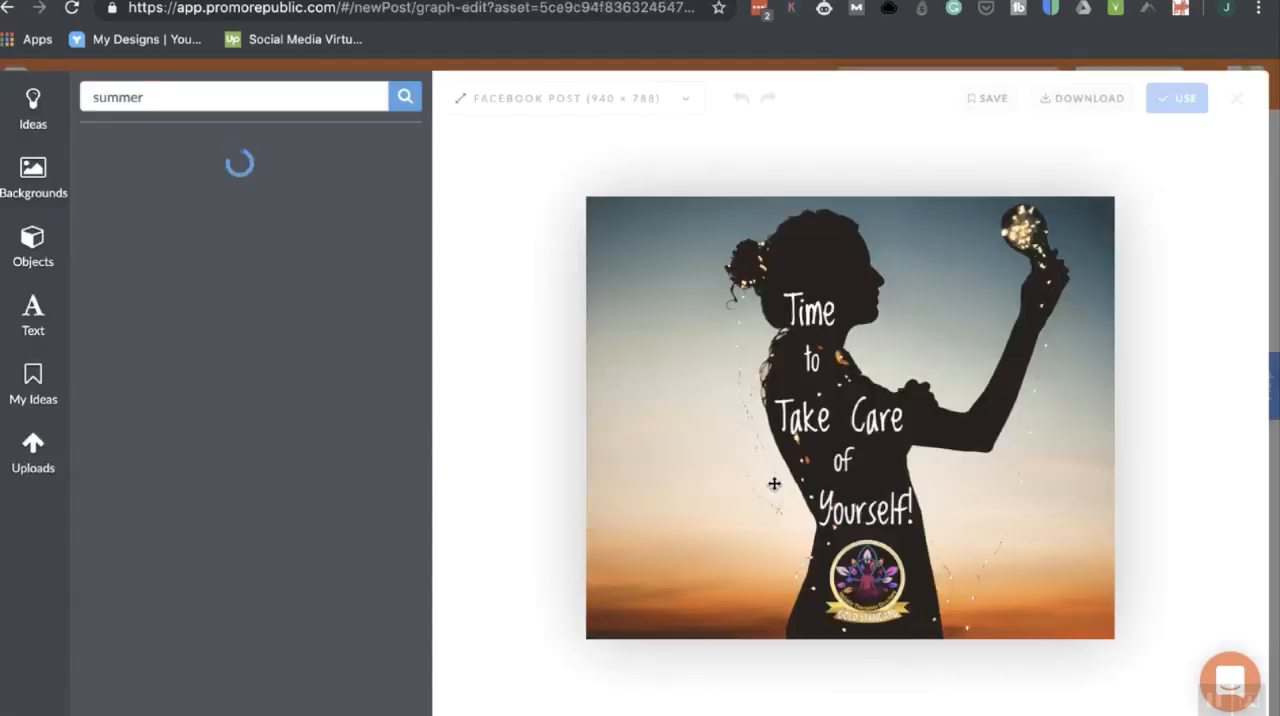
left_click(1182, 106)
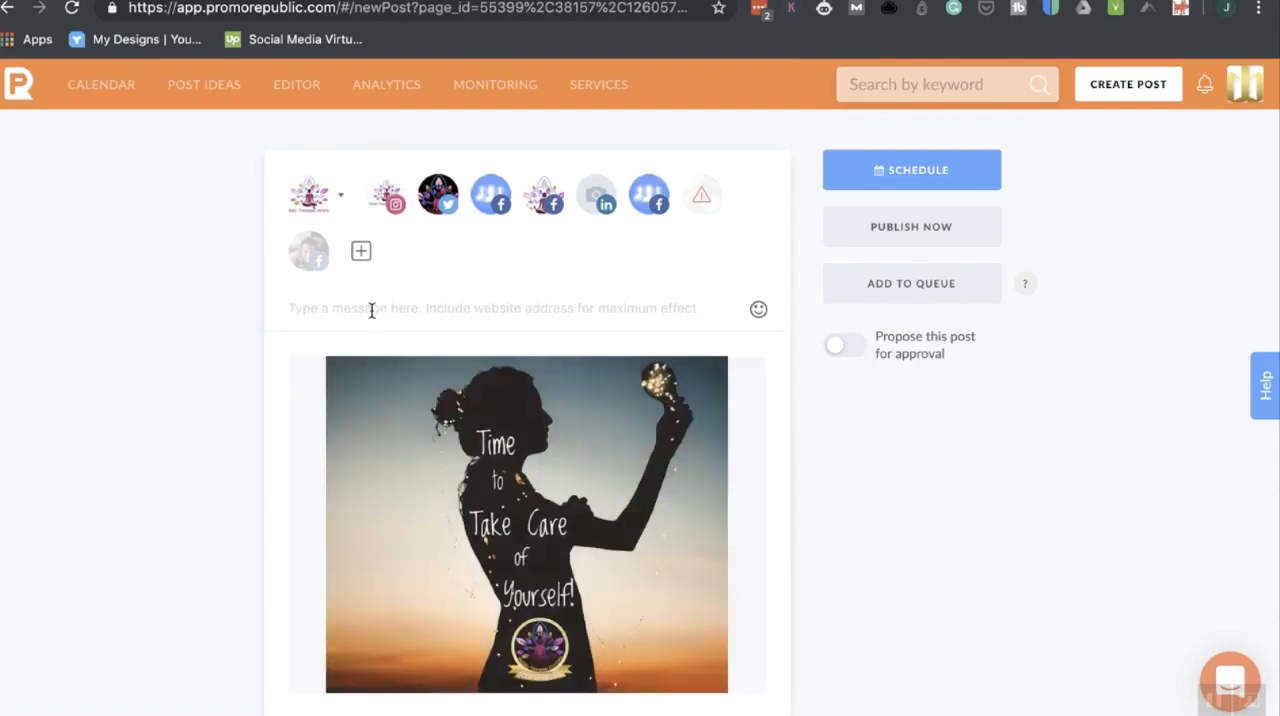
Write the post message "The most important rule before you help others is to take care of yourself.".
left_click(371, 311)
type("The m")
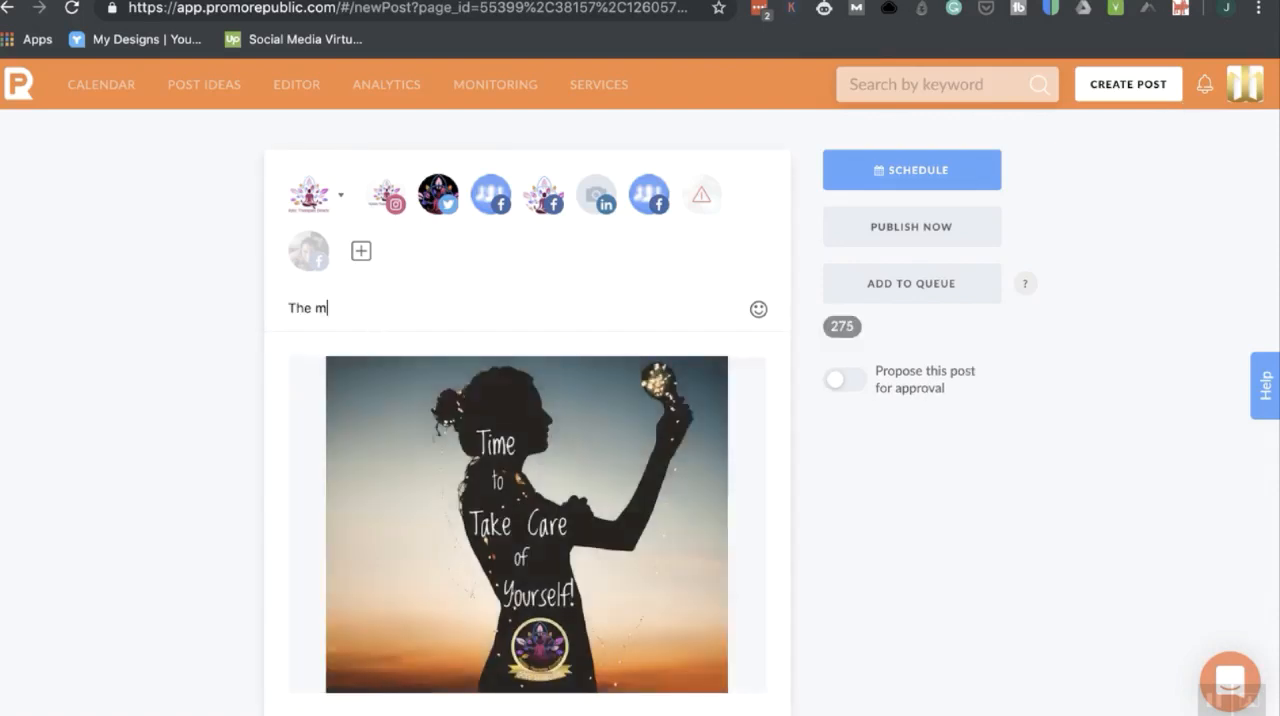
type("ost important rule f")
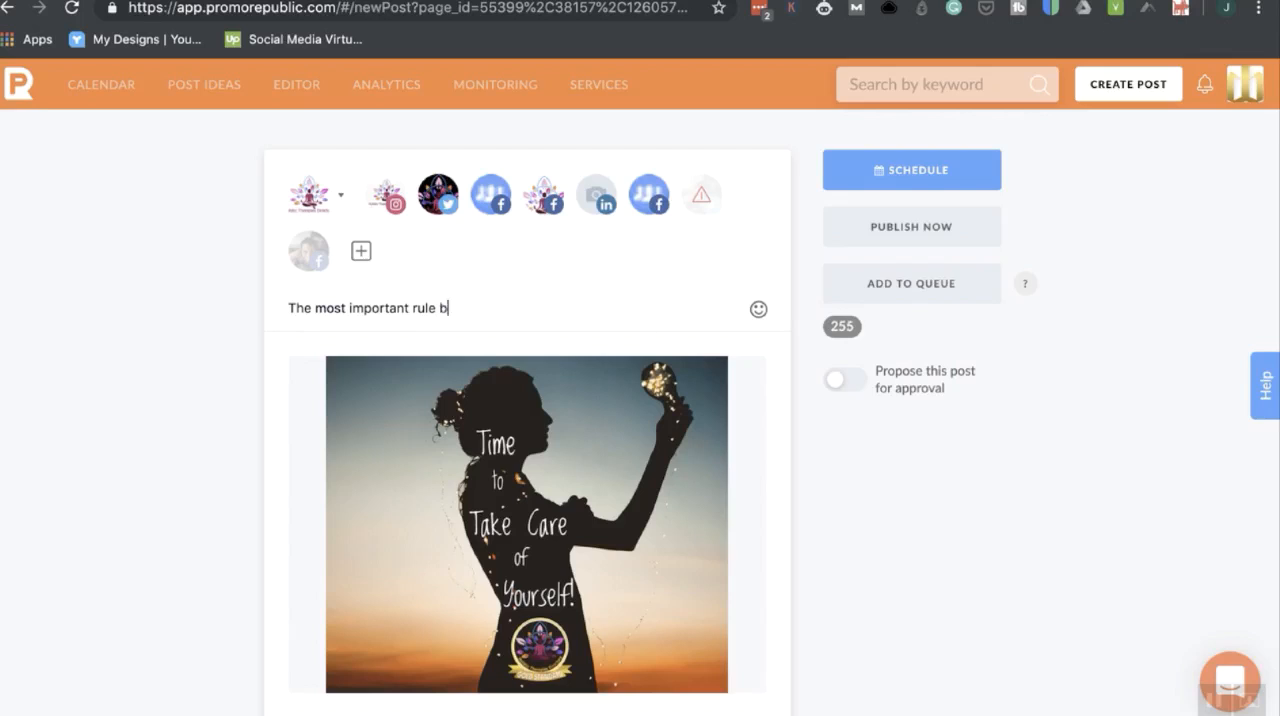
type("efore you ")
type("hekp")
key("BackSpace")
key("BackSpace")
type("lp other")
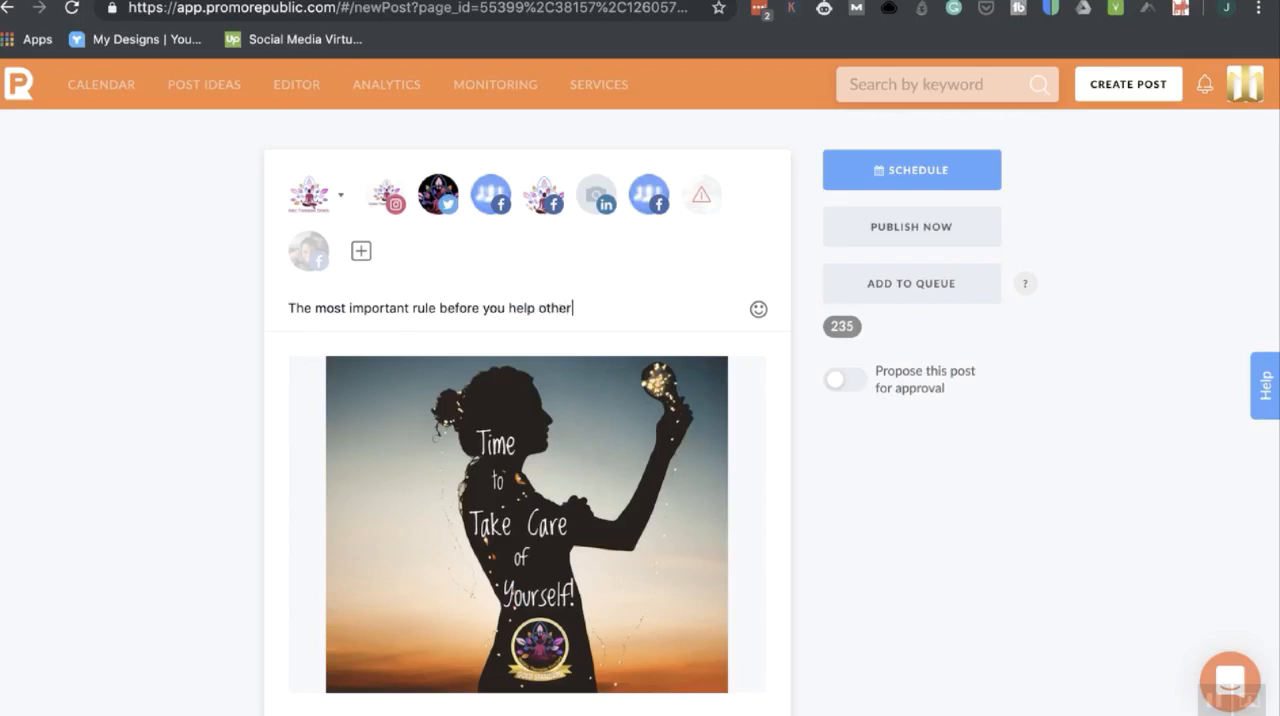
type("s is to take care ")
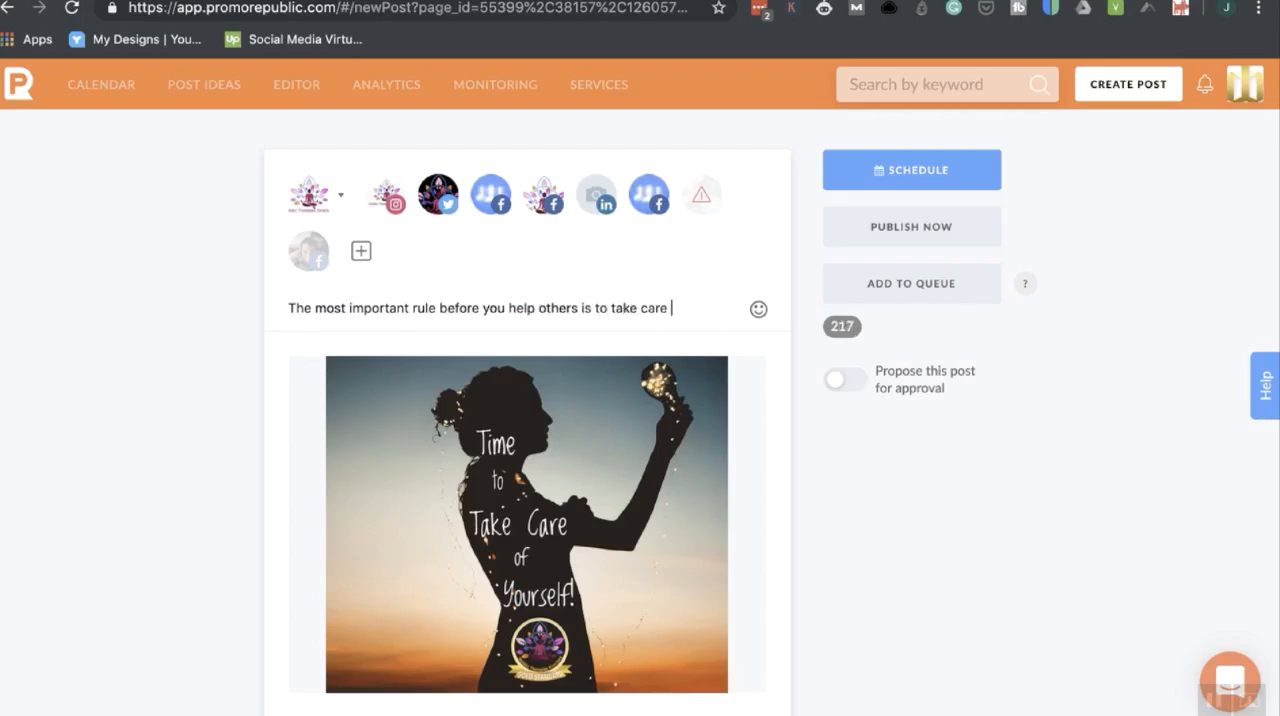
type("if y")
key("BackSpace")
key("BackSpace")
key("BackSpace")
type("of yoursel")
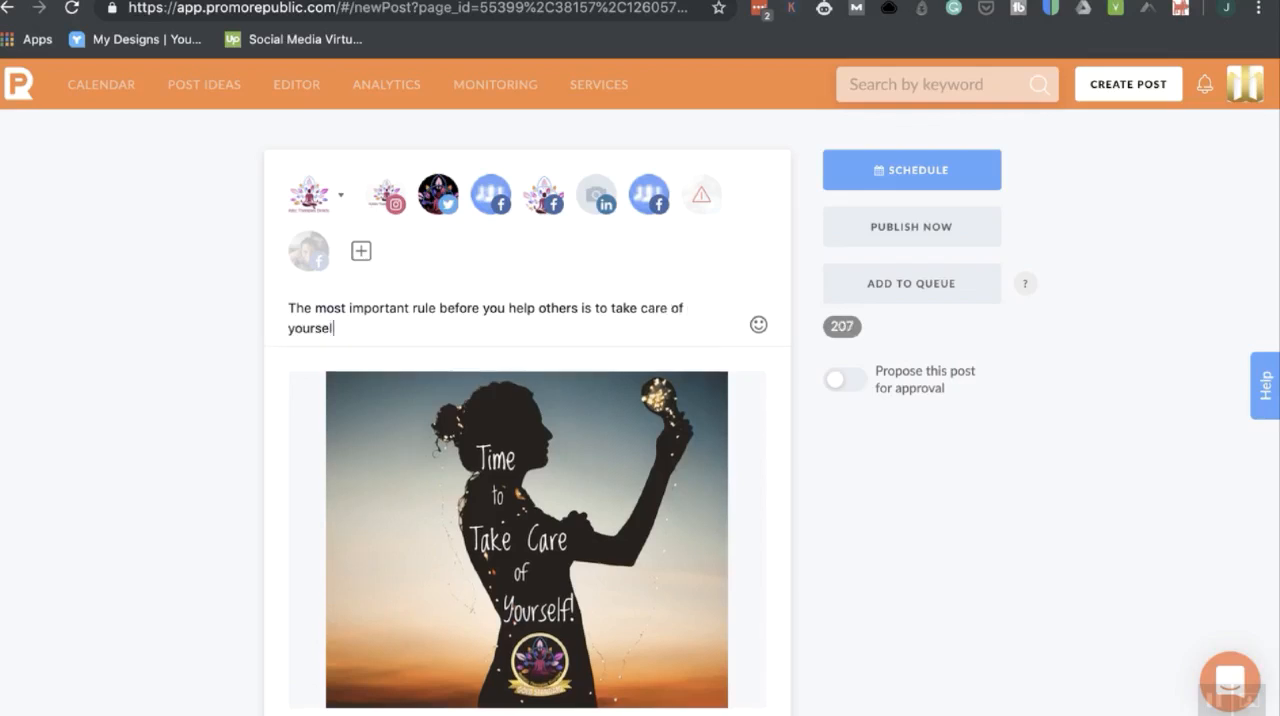
type("f.")
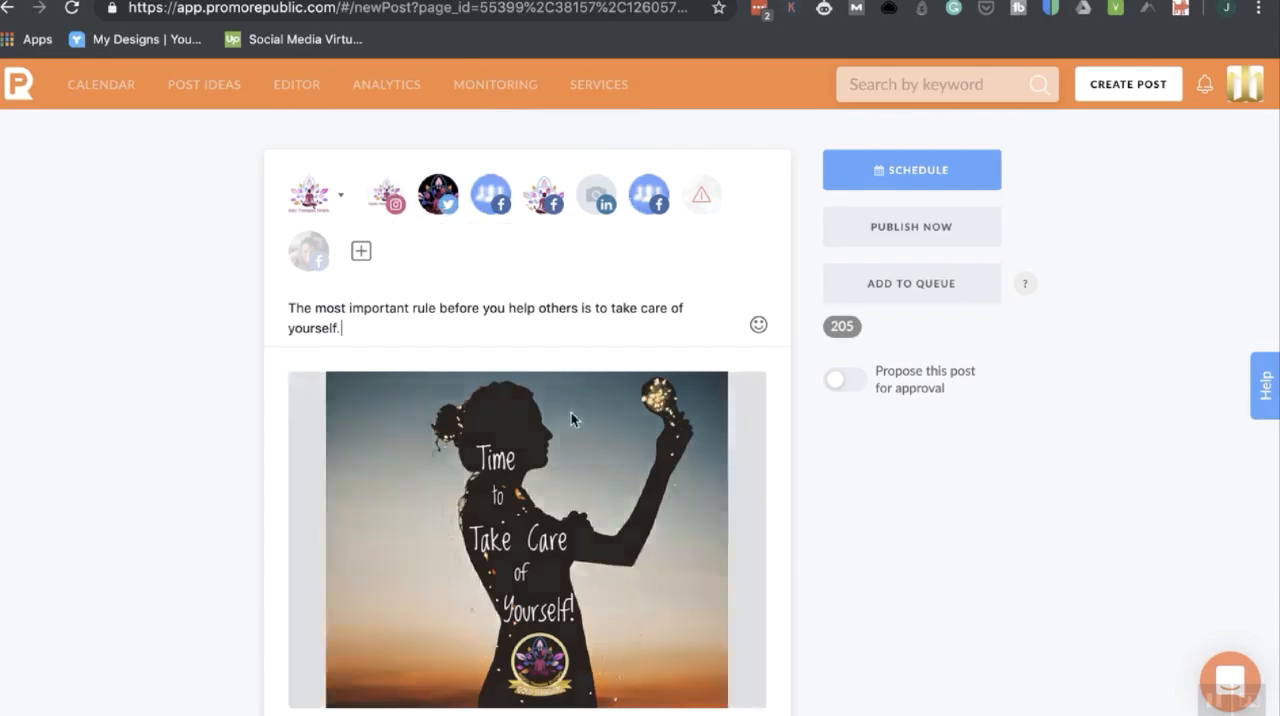
Stay on the post instead of leaving for the calendar, and publish it immediately to the selected pages.
mouse_move(572, 523)
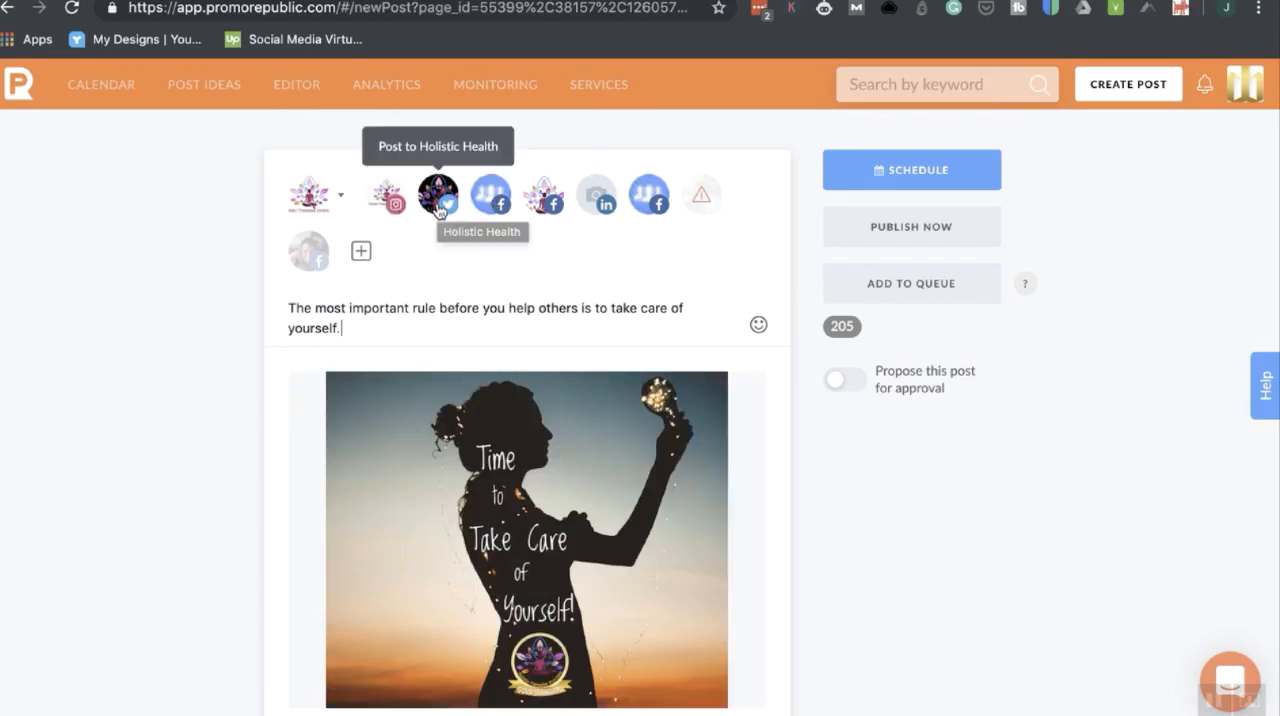
left_click(100, 103)
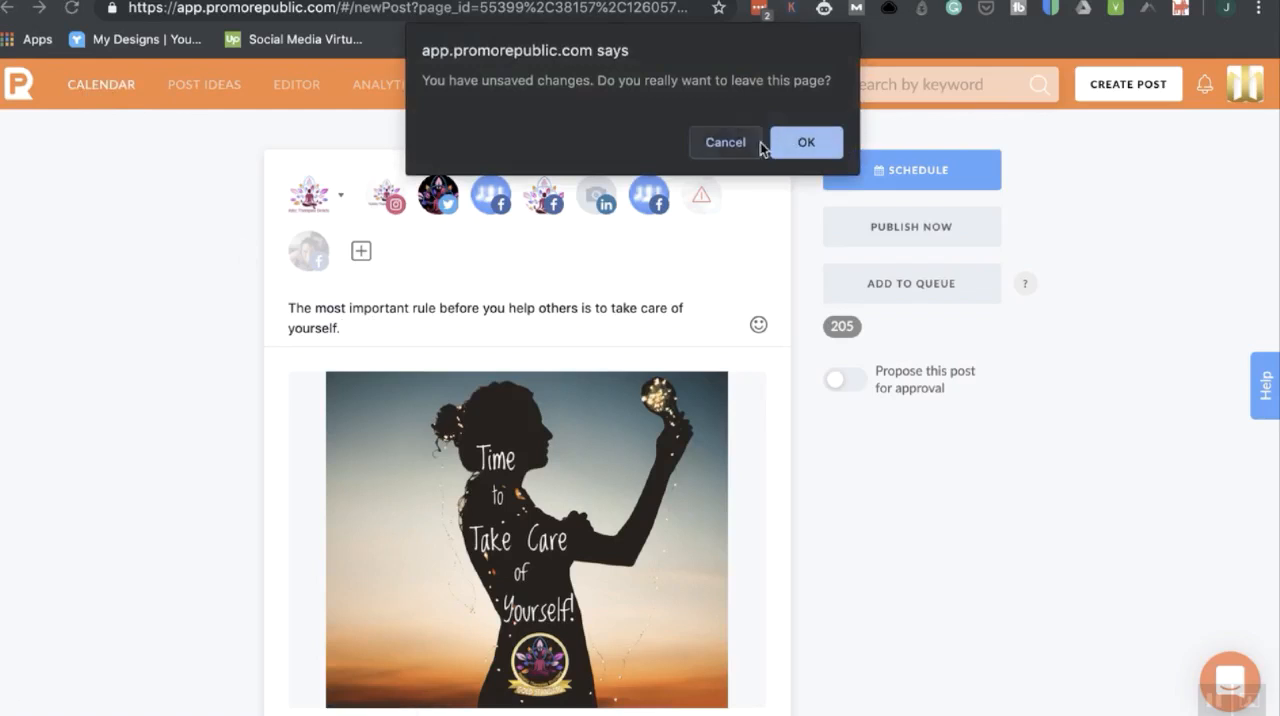
left_click(728, 141)
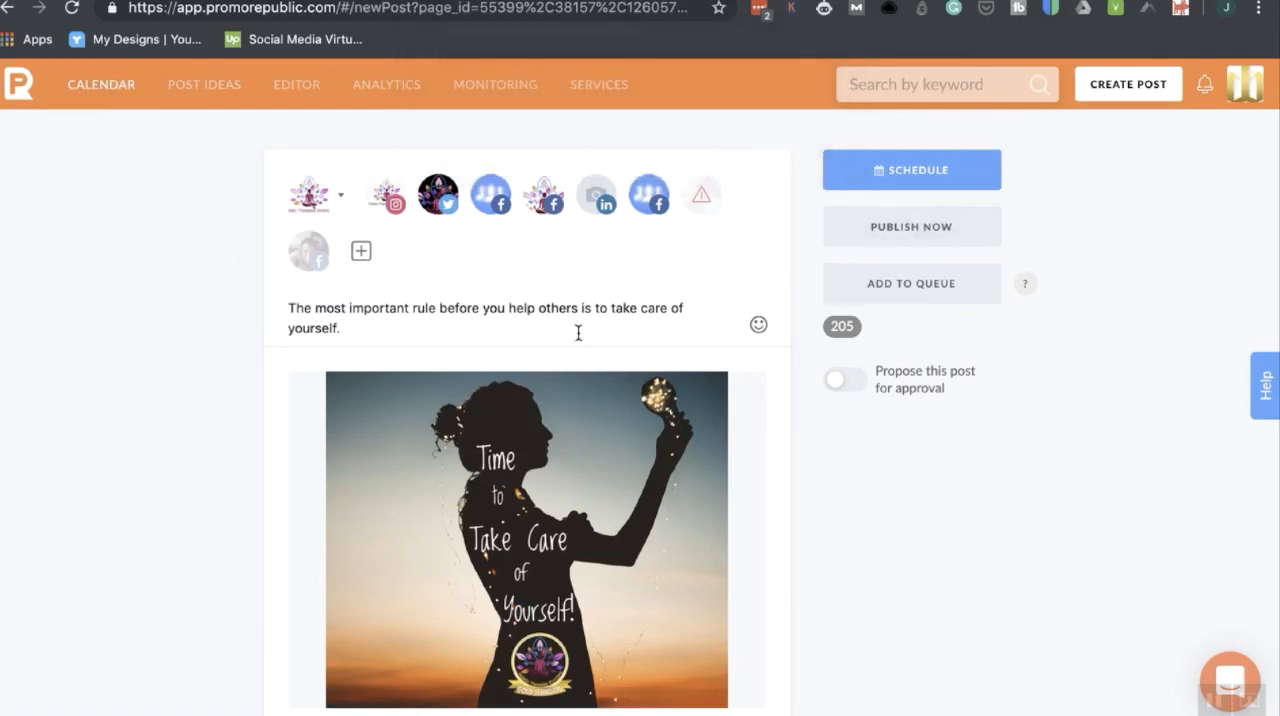
left_click(951, 233)
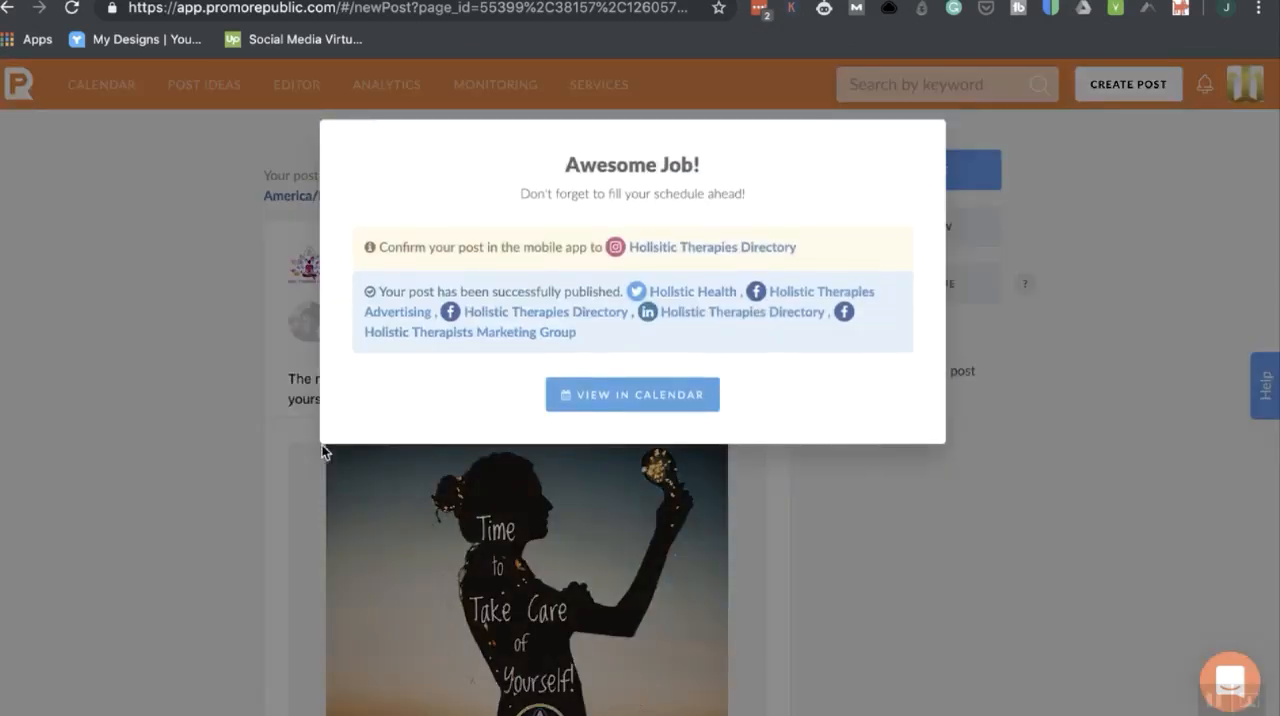
View the new Instagram post's details in the calendar, and check the Holistic Health page's weekly calendar.
left_click(654, 401)
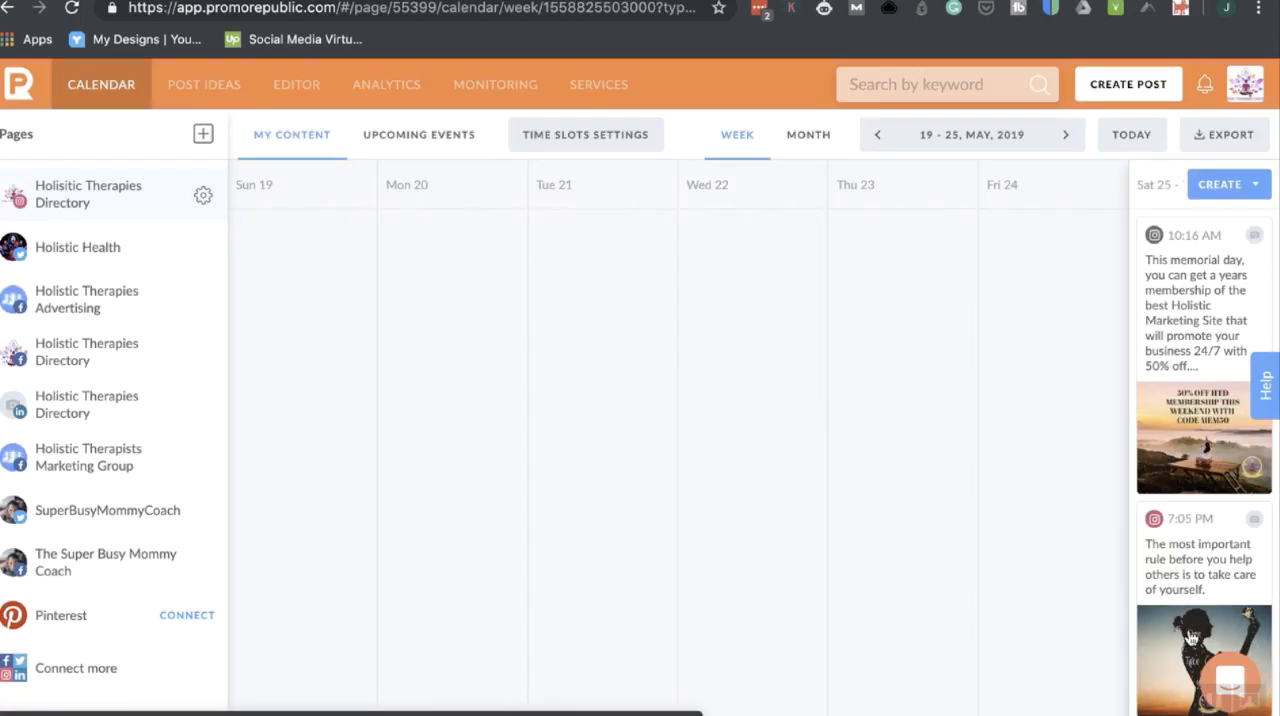
left_click(1191, 640)
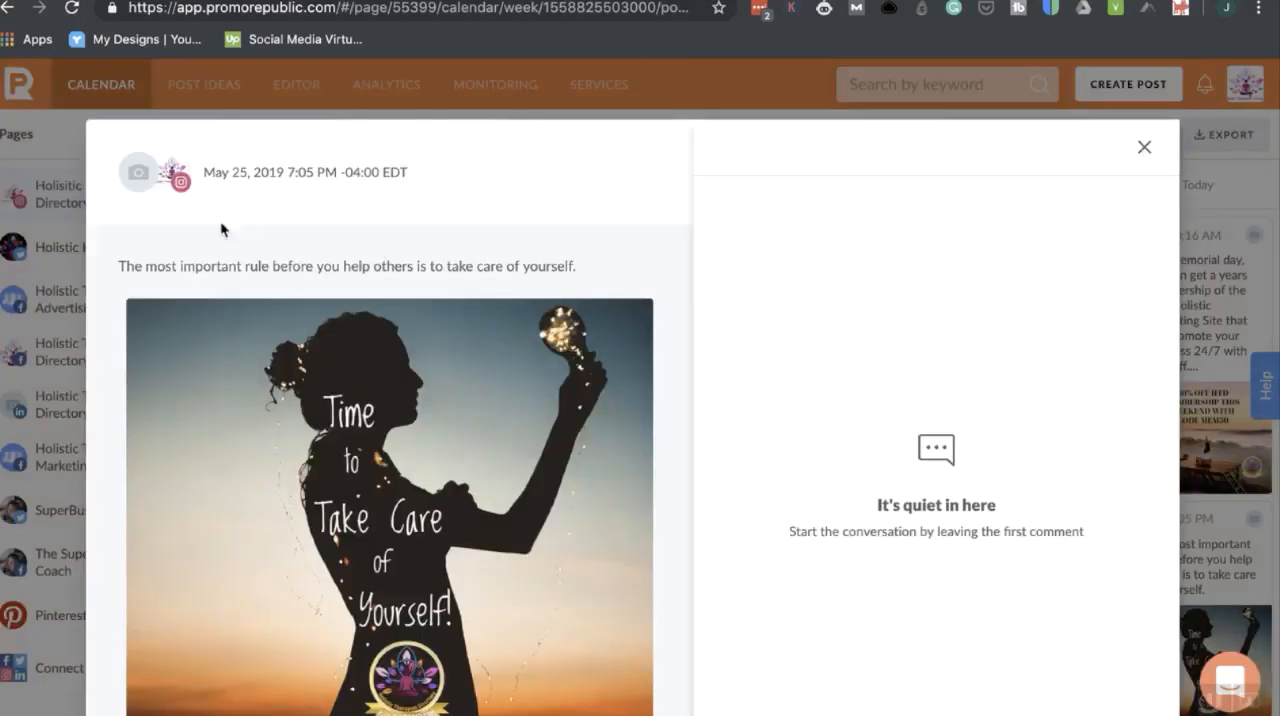
scroll(380, 338, "down", 3)
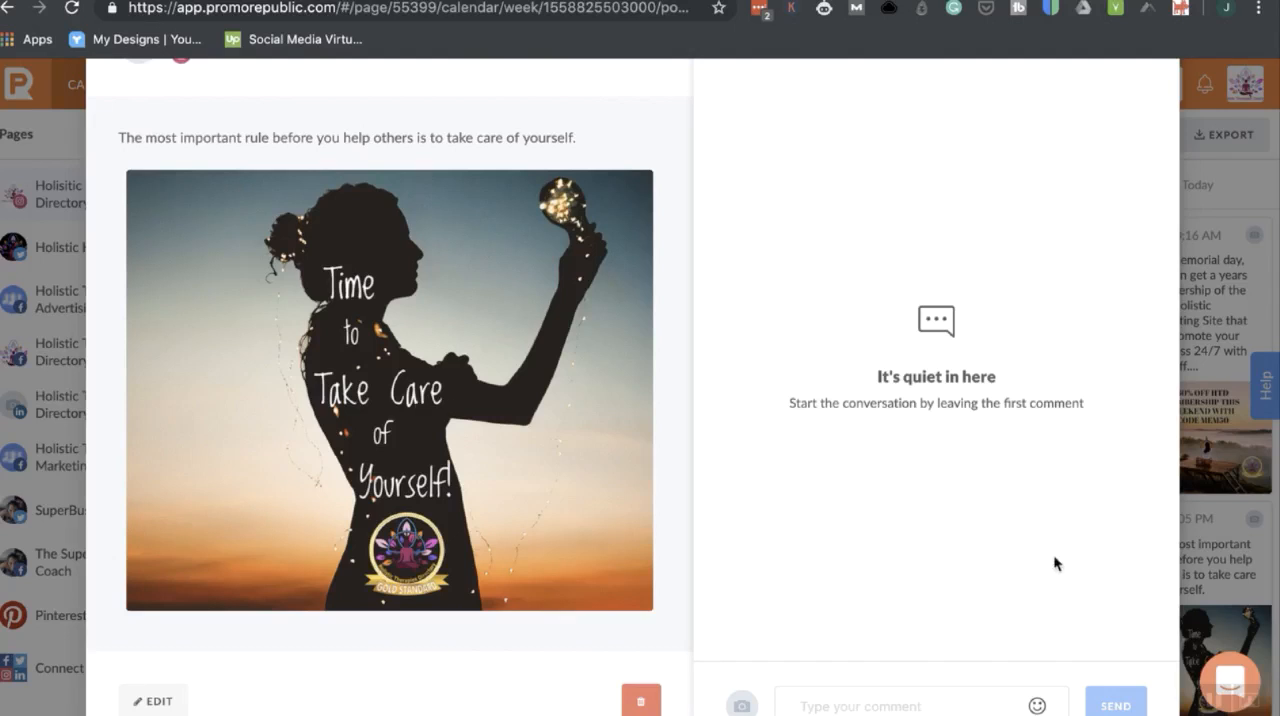
scroll(1049, 269, "up", 2)
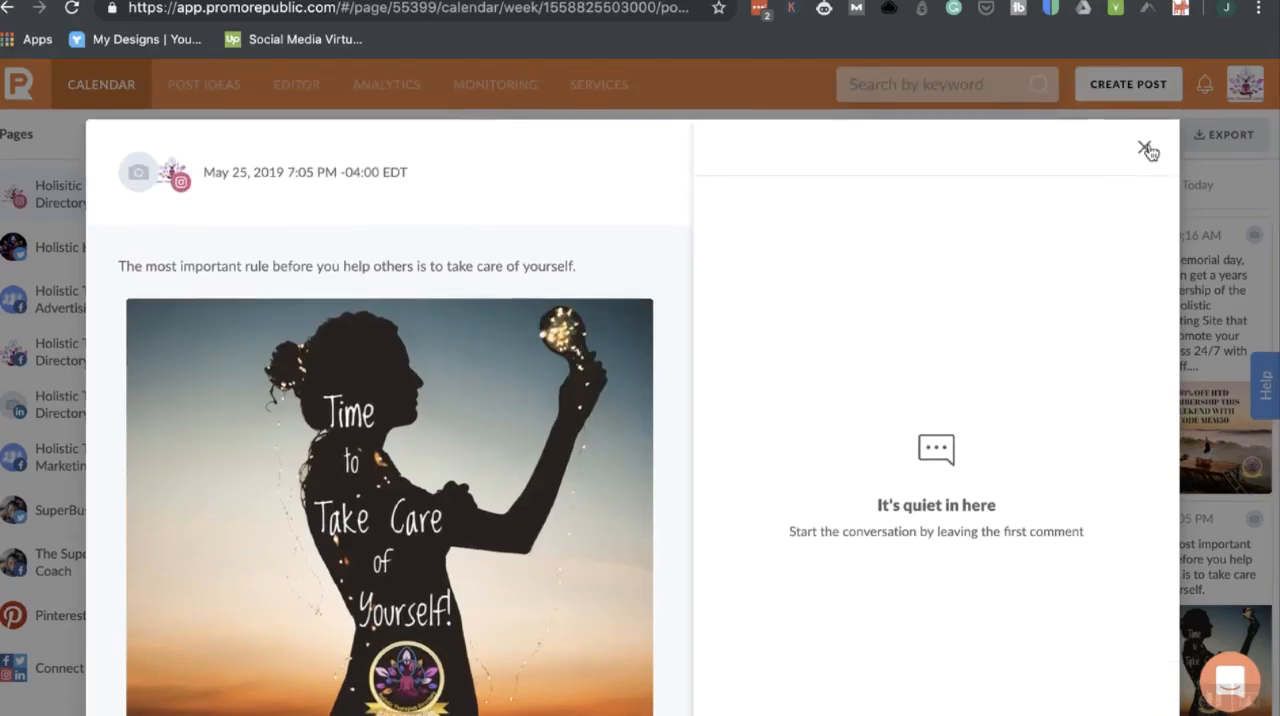
left_click(1146, 149)
left_click(88, 258)
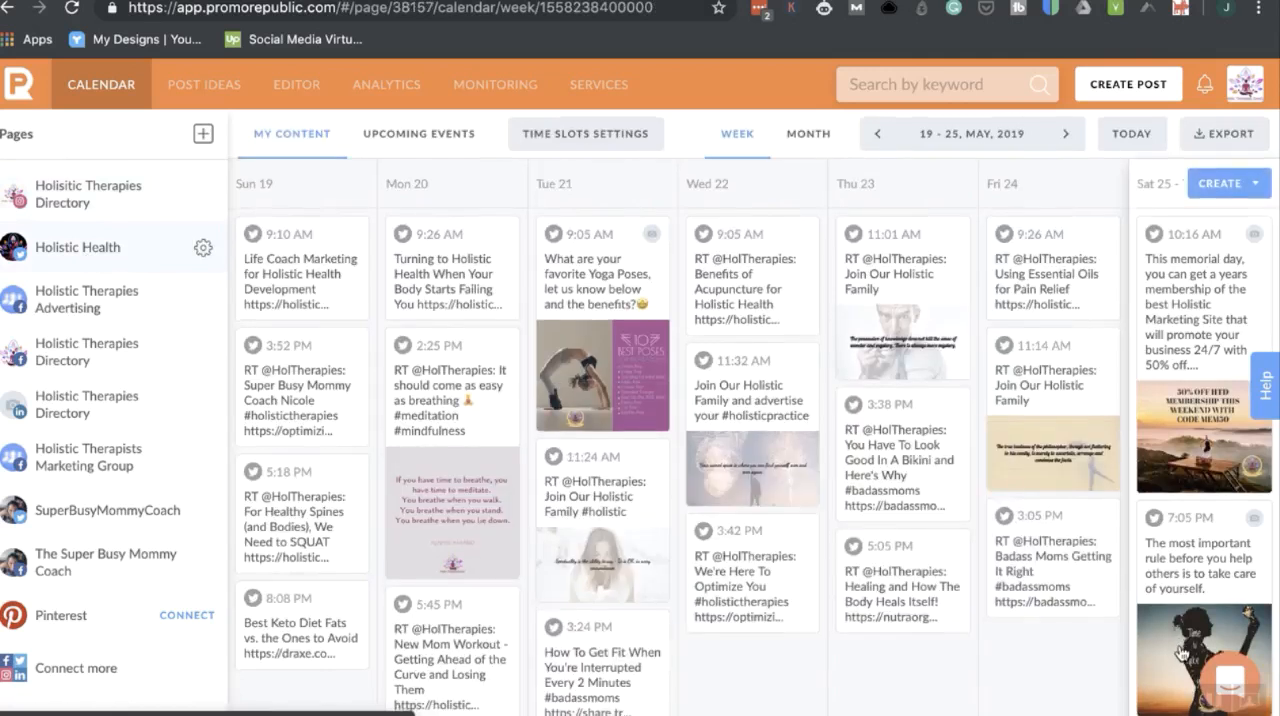
Review the 19-25 May weekly calendars of the Holistic Therapies Advertising and Holistic Therapies Directory Facebook pages.
scroll(1204, 607, "down", 1)
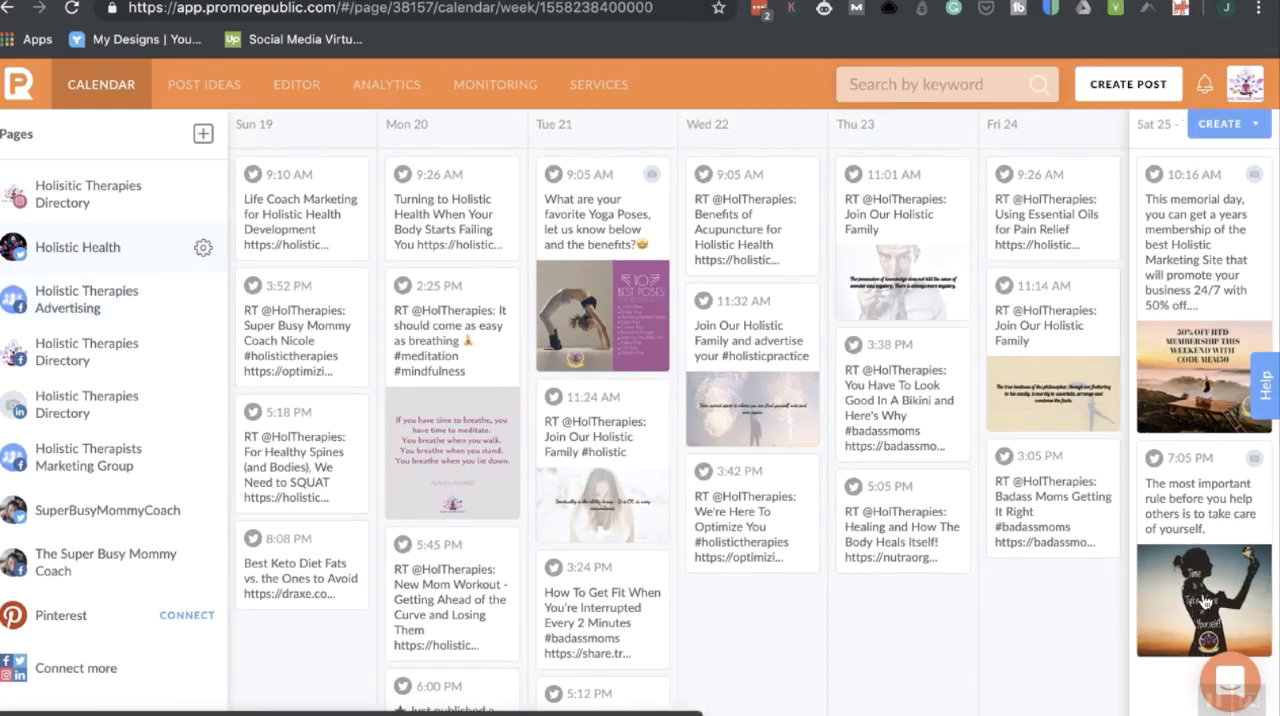
left_click(100, 311)
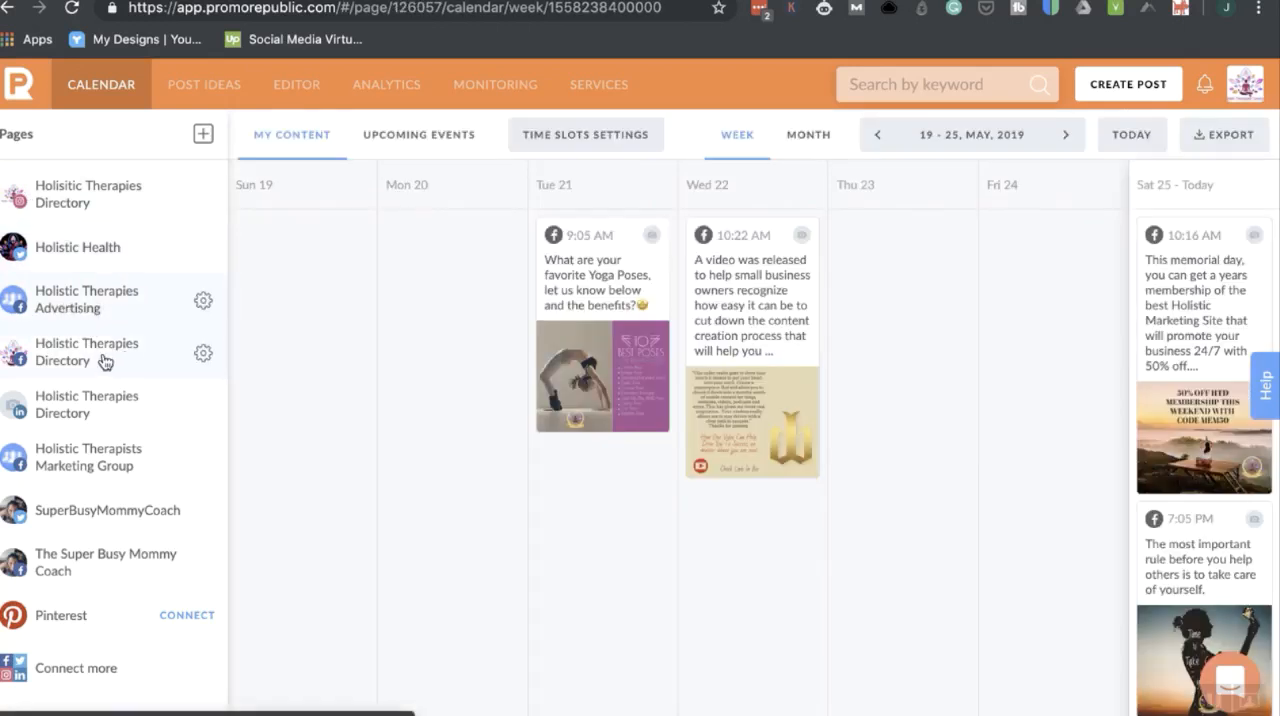
left_click(105, 361)
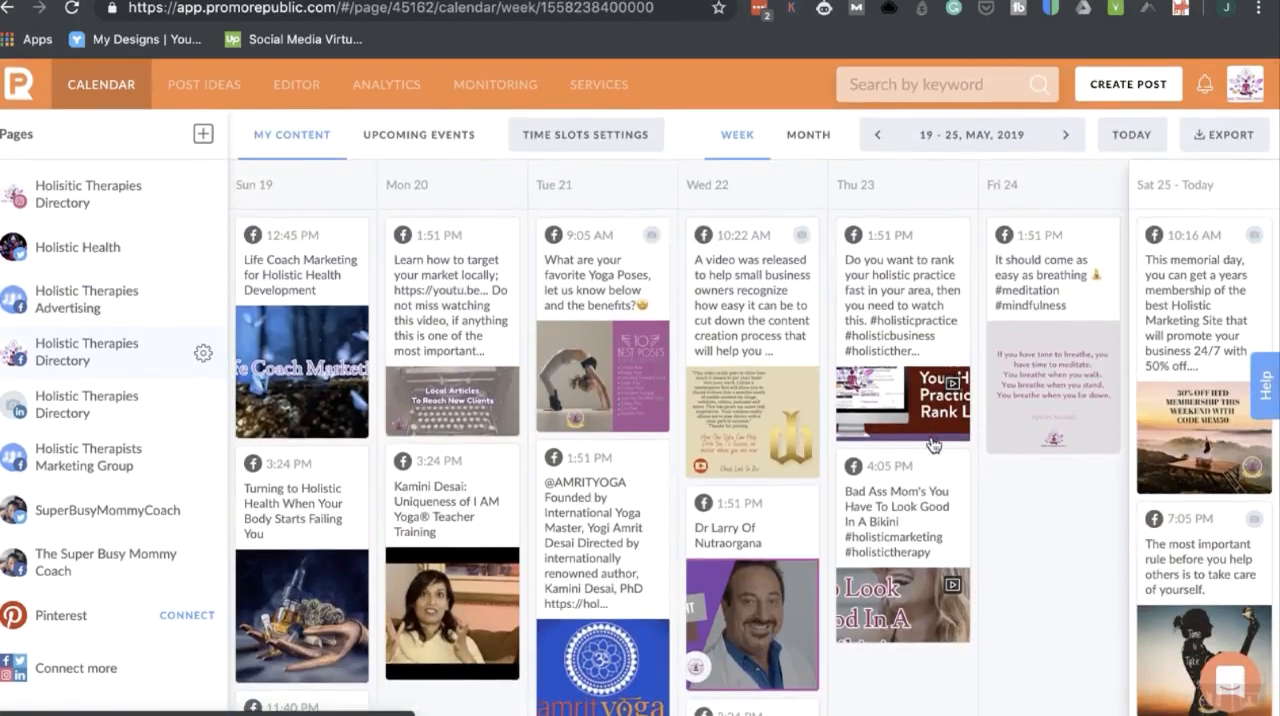
scroll(933, 445, "down", 4)
scroll(933, 445, "up", 4)
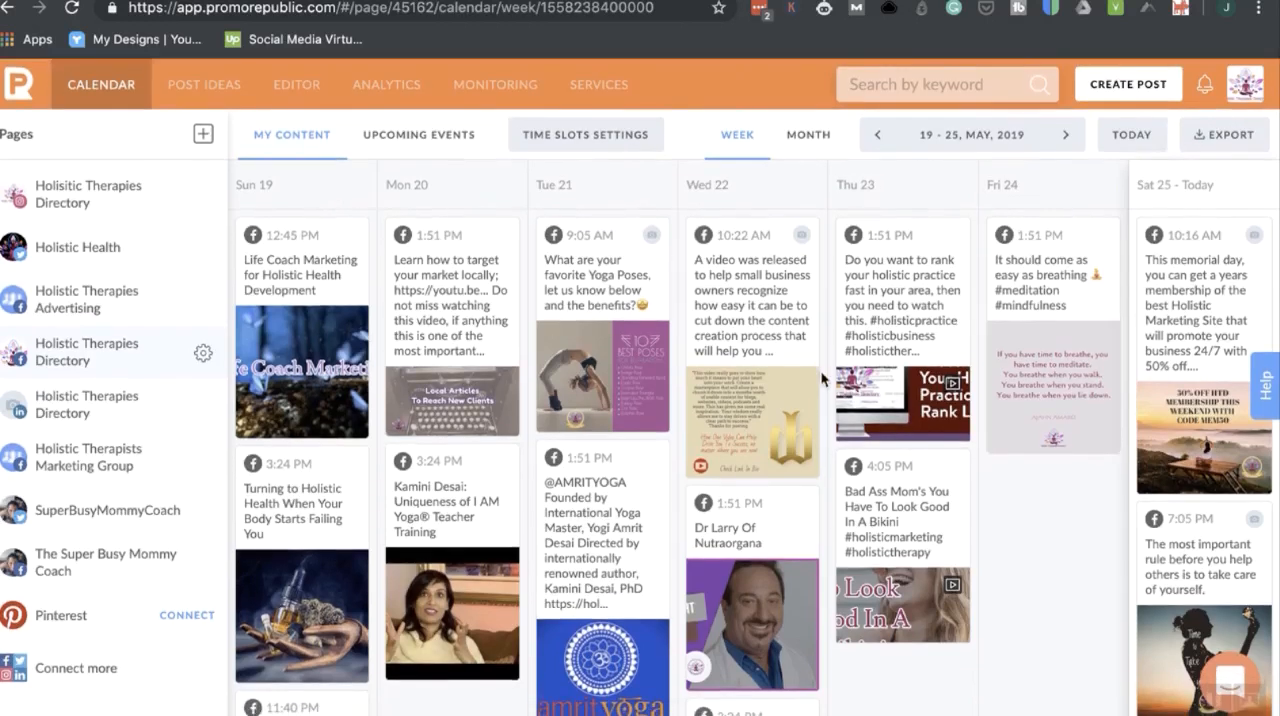
scroll(729, 542, "down", 4)
scroll(728, 548, "up", 3)
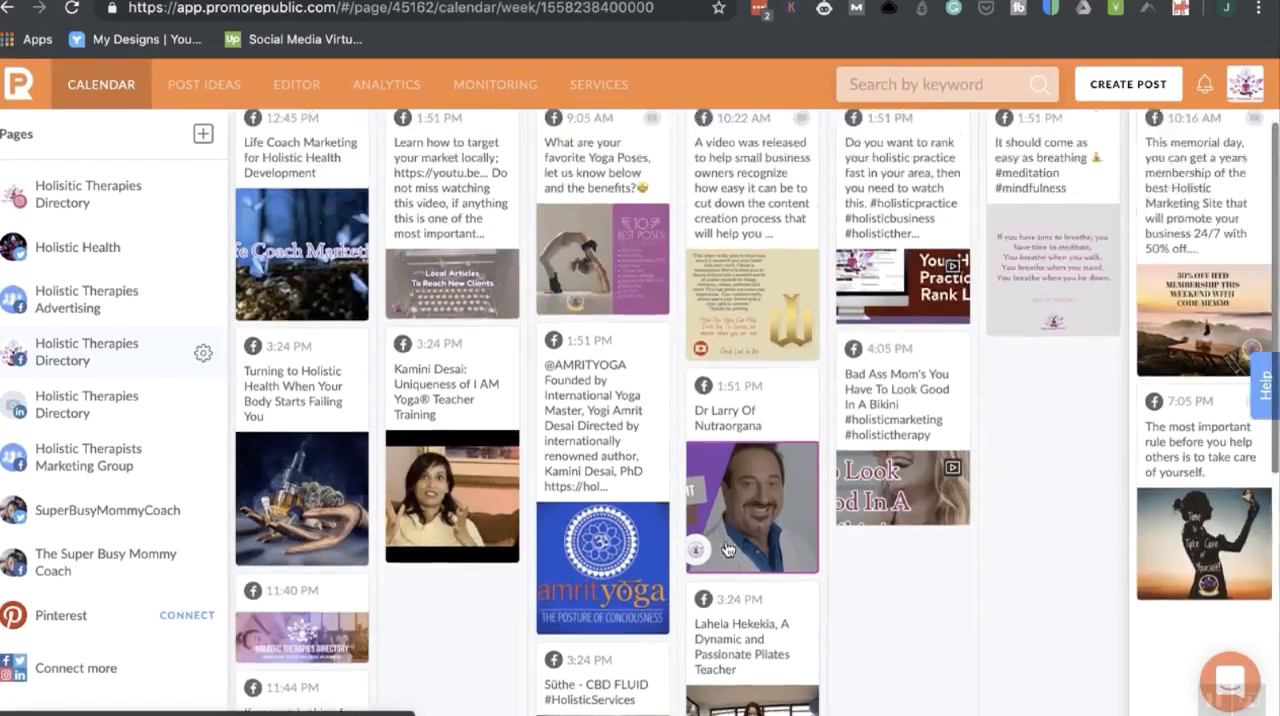
scroll(727, 548, "up", 2)
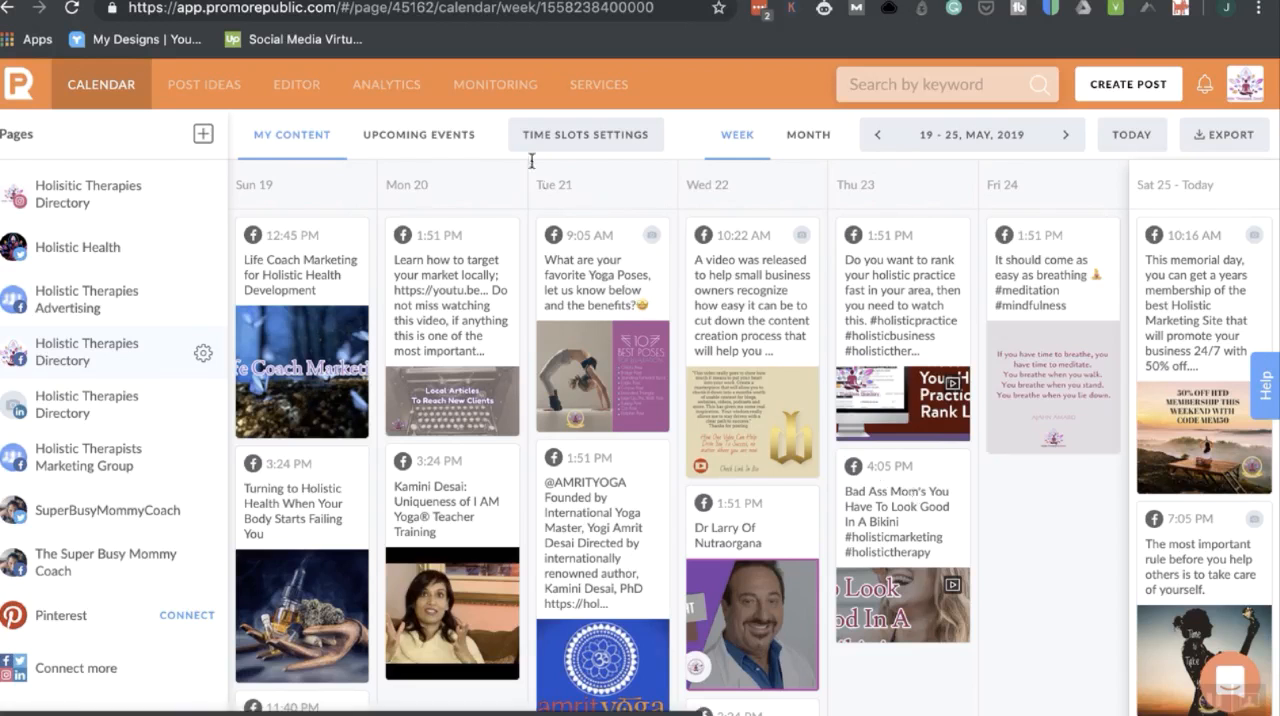
left_click(1143, 88)
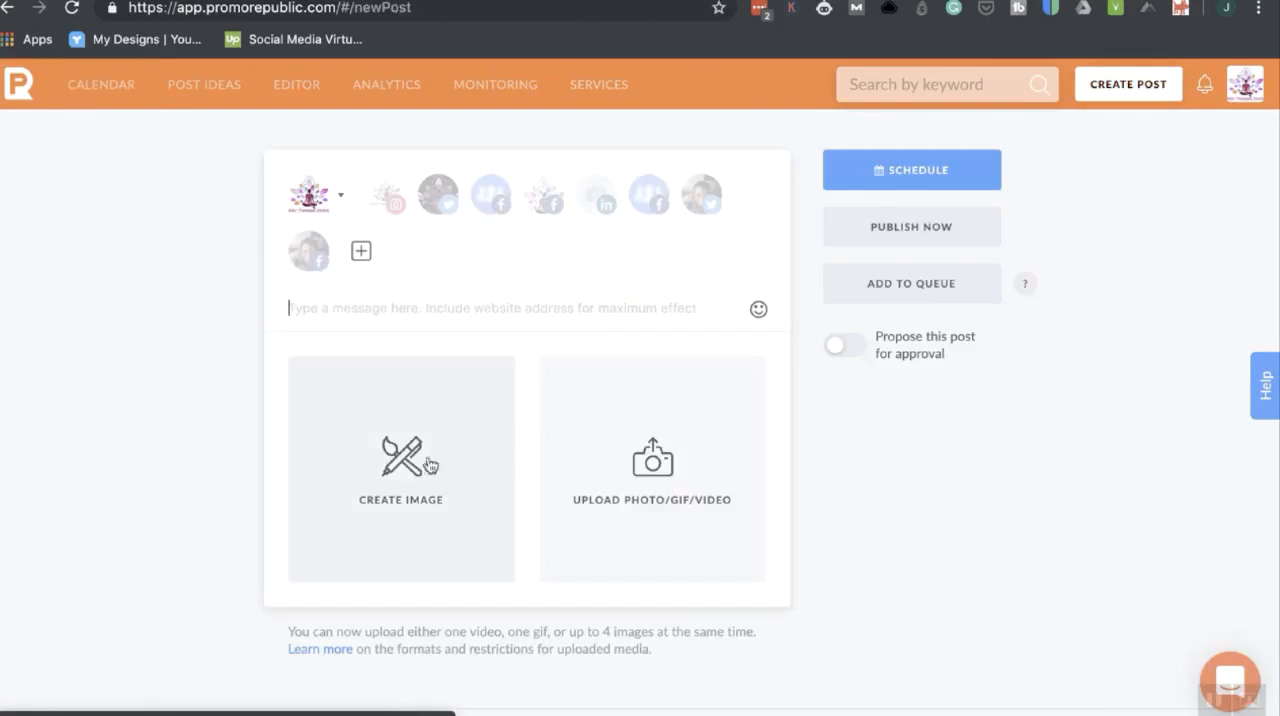
left_click(634, 480)
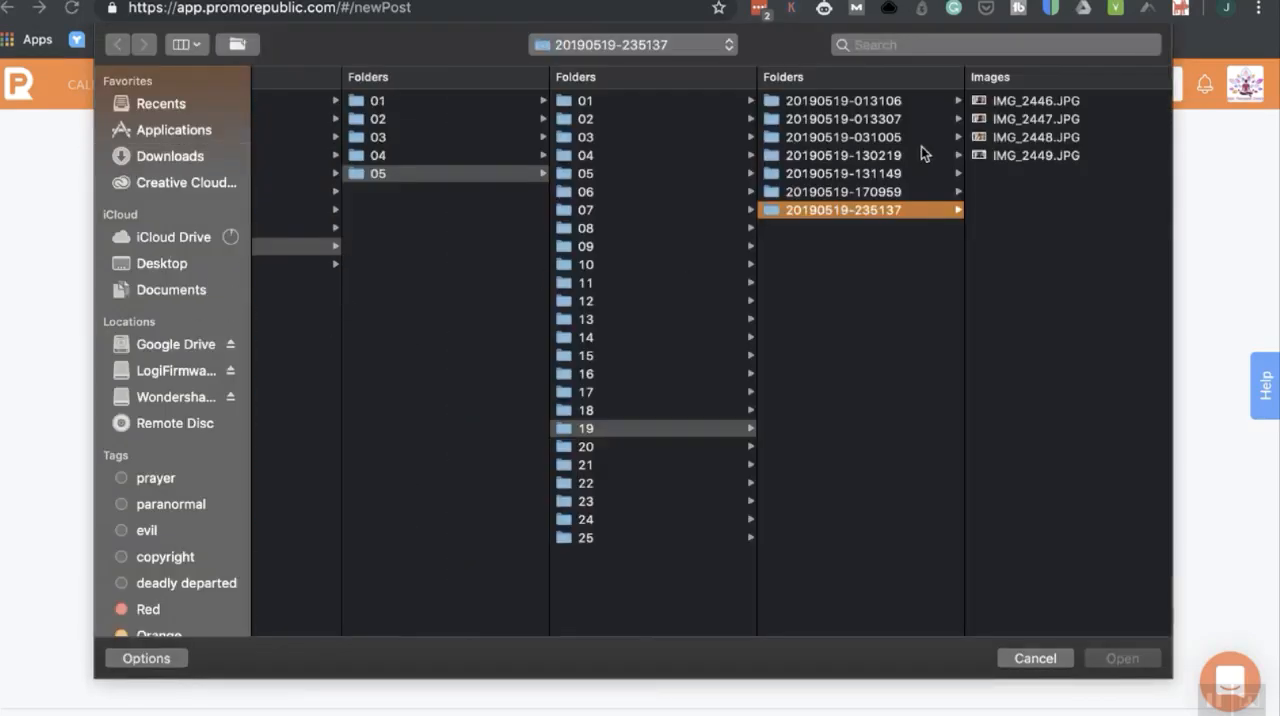
left_click(1030, 156)
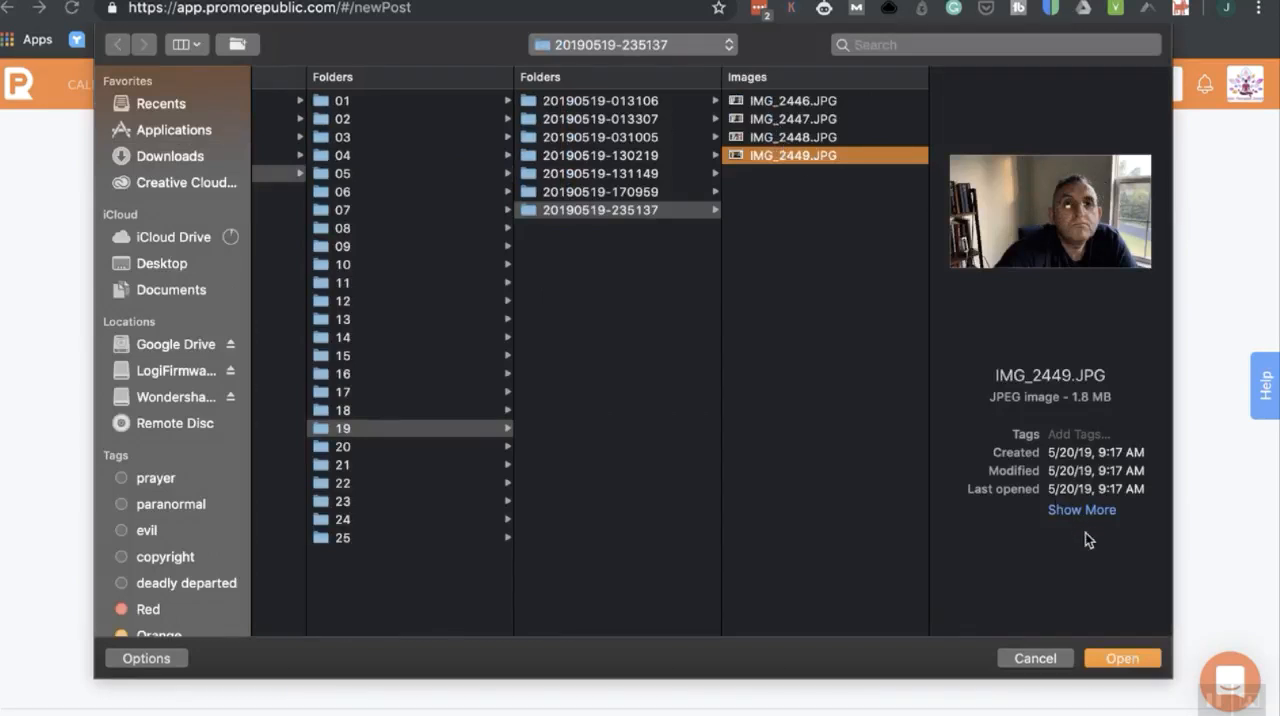
left_click(799, 138)
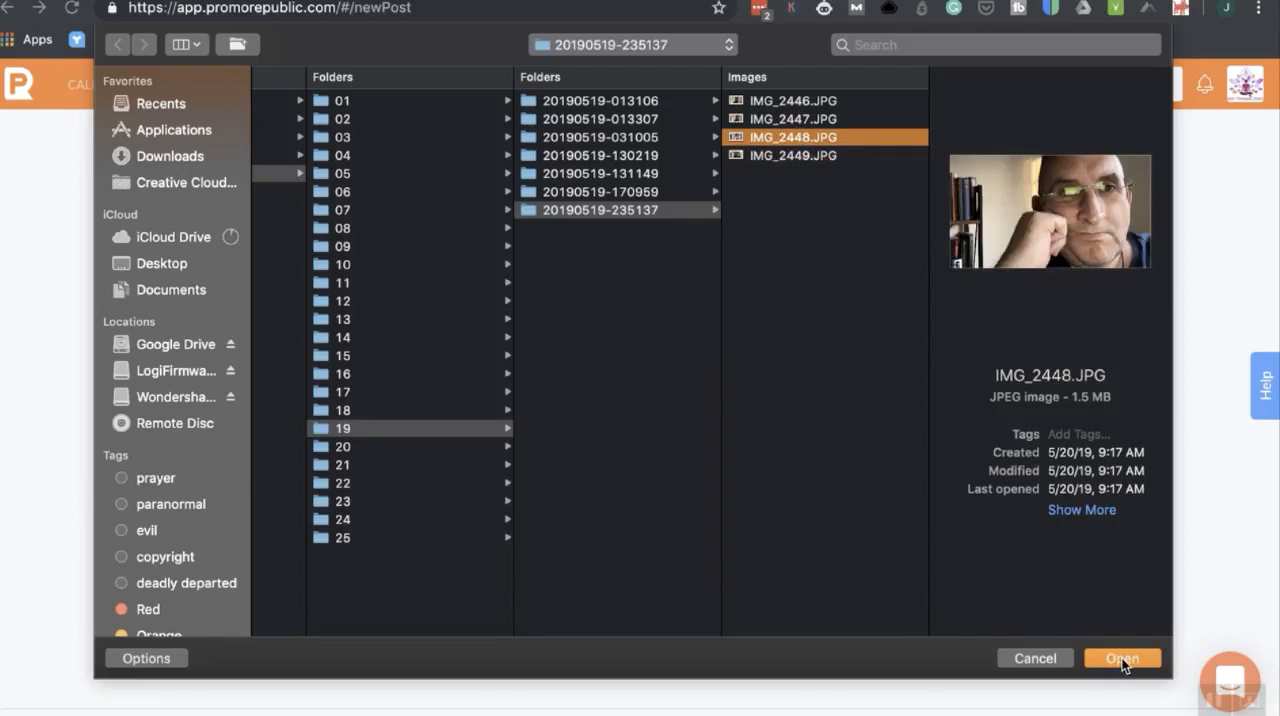
left_click(1035, 658)
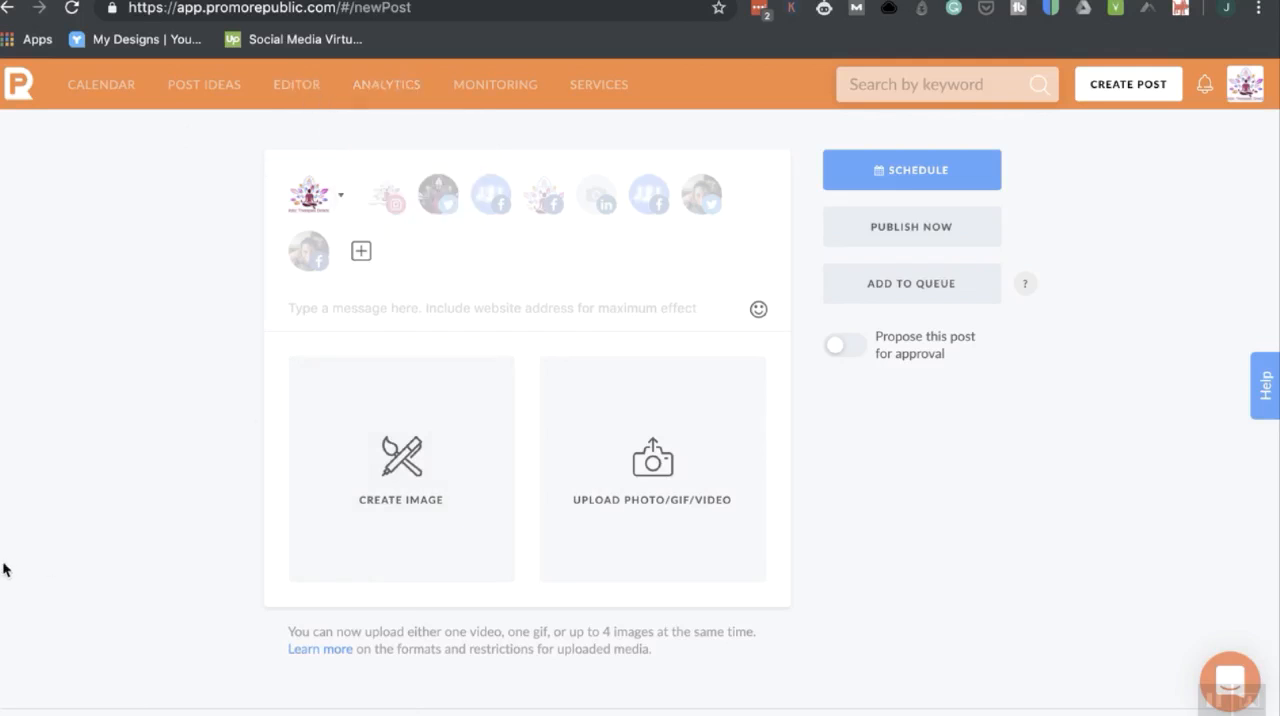
View the Holistic Therapies Directory Facebook page's analytics report, followed by its post statistics.
mouse_move(380, 92)
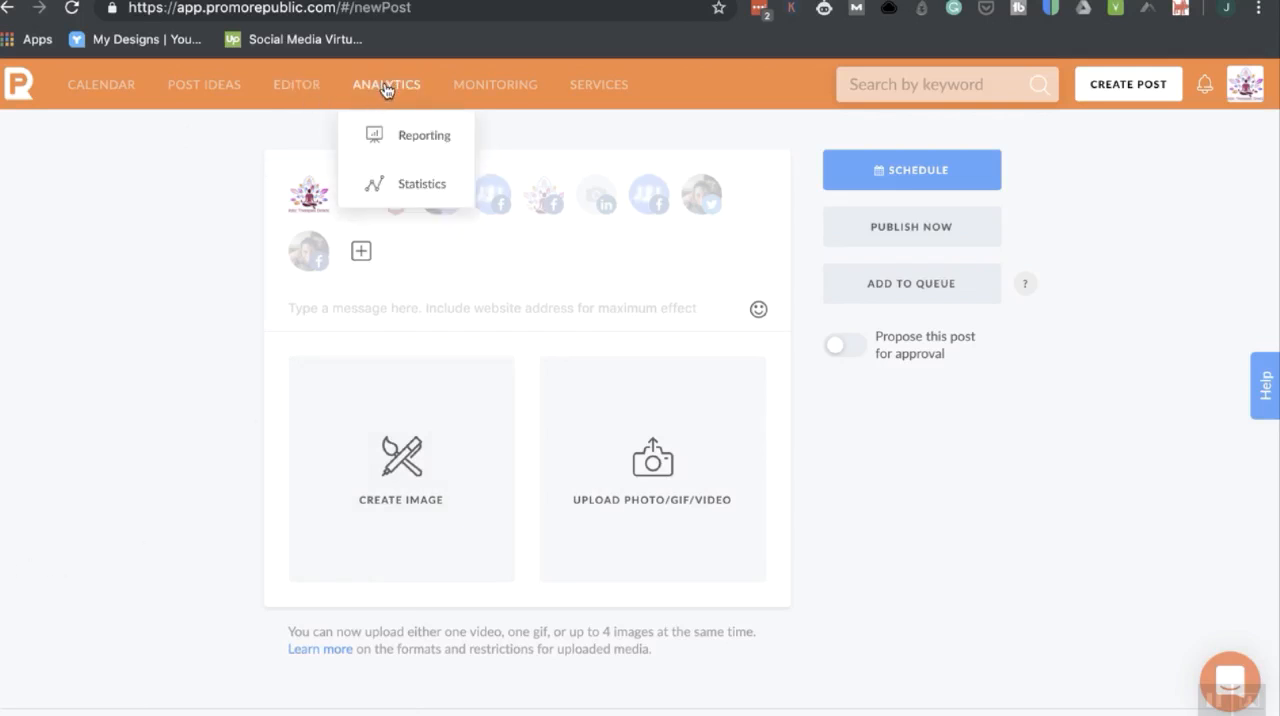
left_click(422, 139)
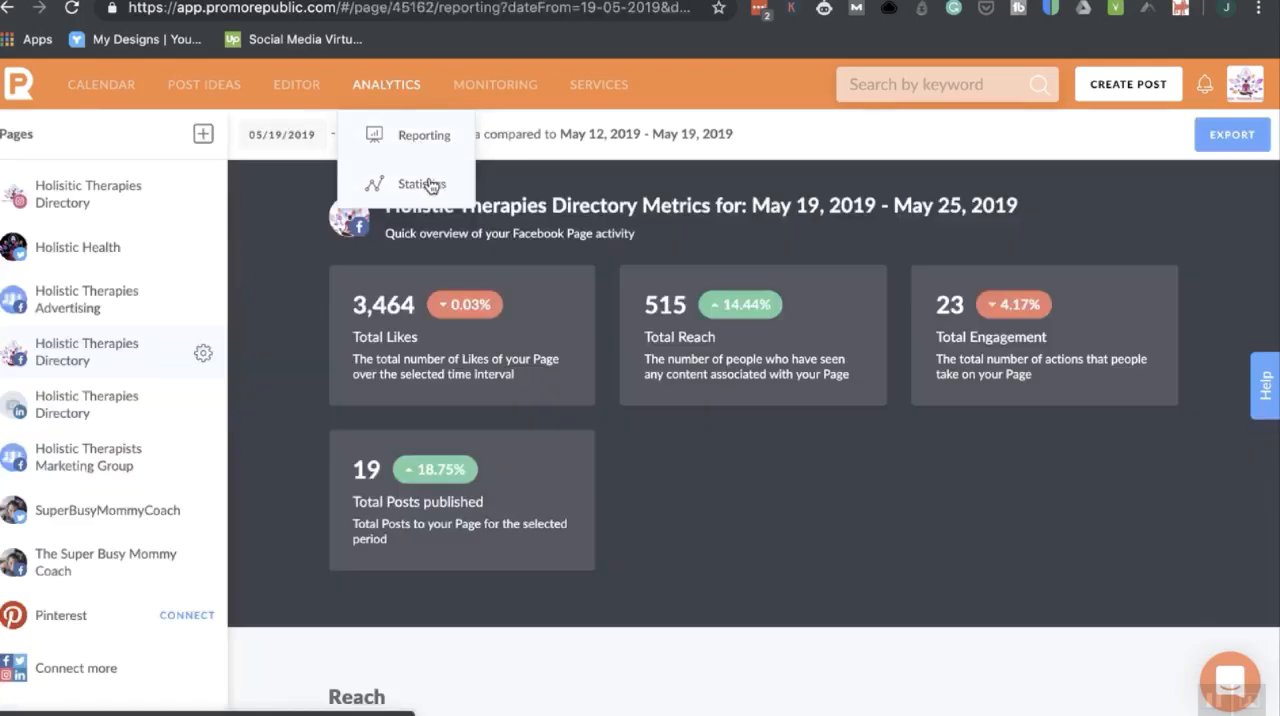
left_click(430, 185)
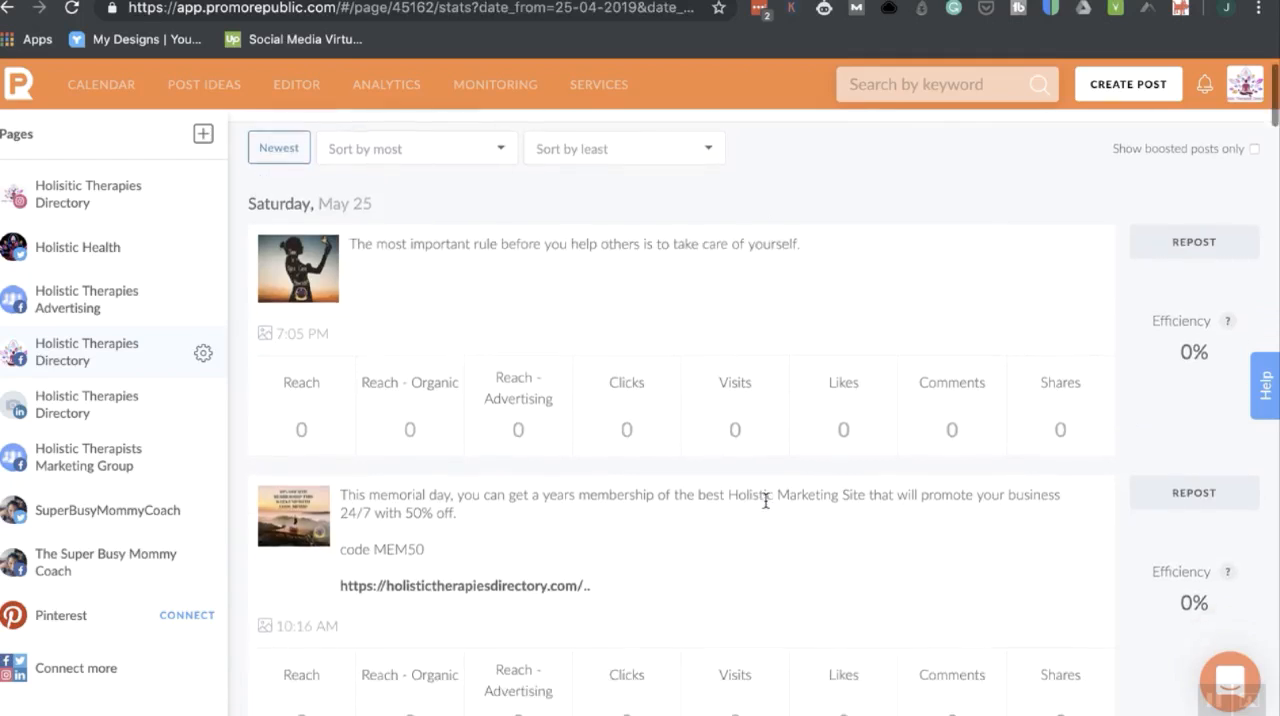
Sort the post statistics by Most Reach - Organic and look over the highest-ranked posts.
left_click(430, 142)
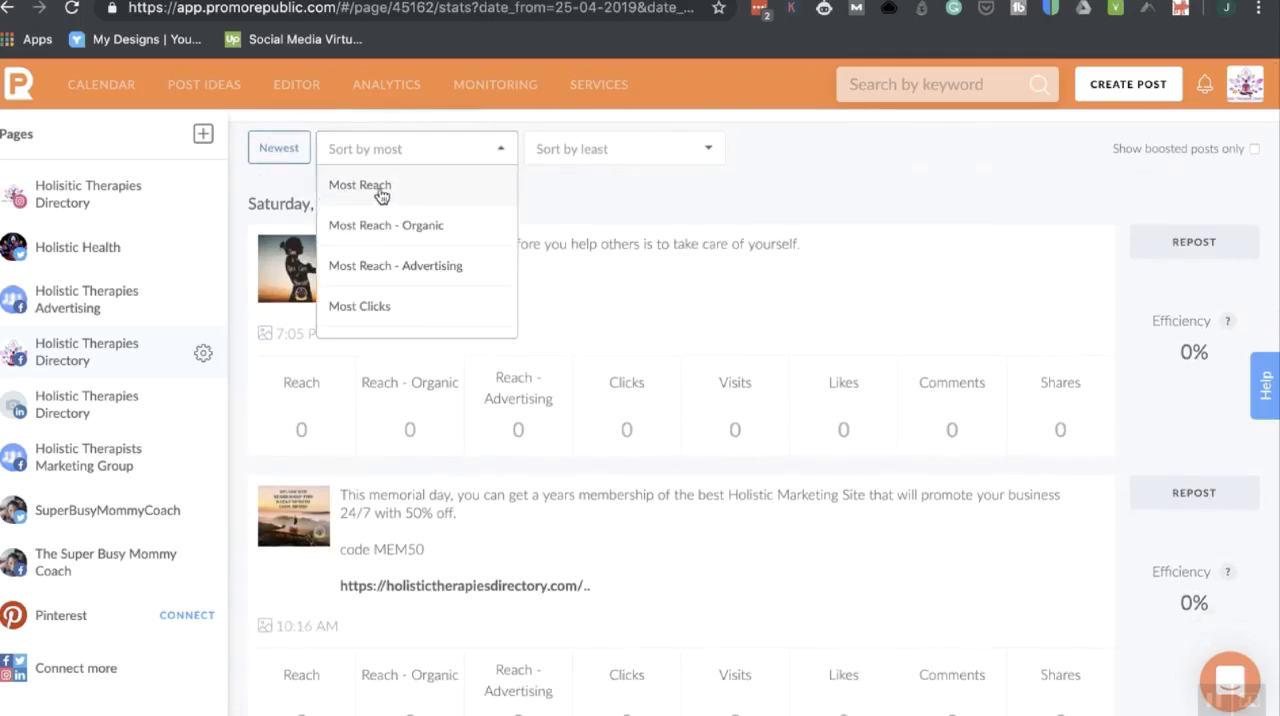
left_click(416, 228)
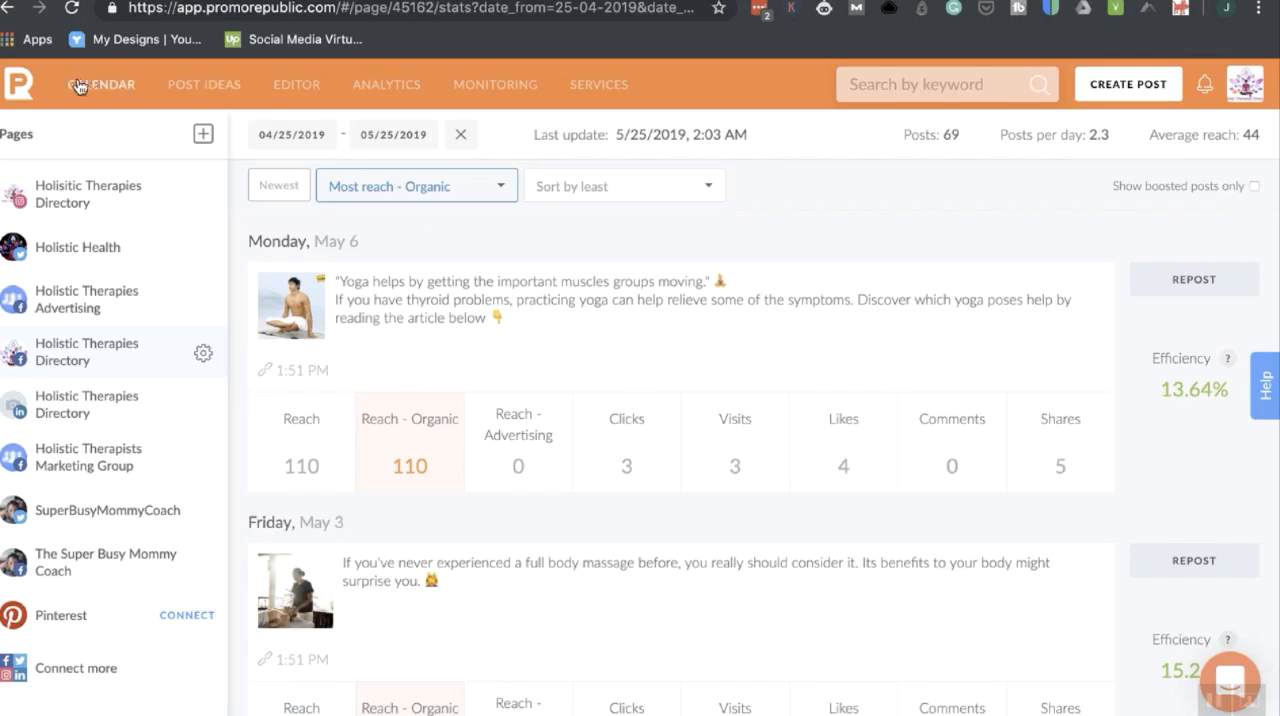
scroll(505, 310, "down", 1)
scroll(505, 311, "down", 2)
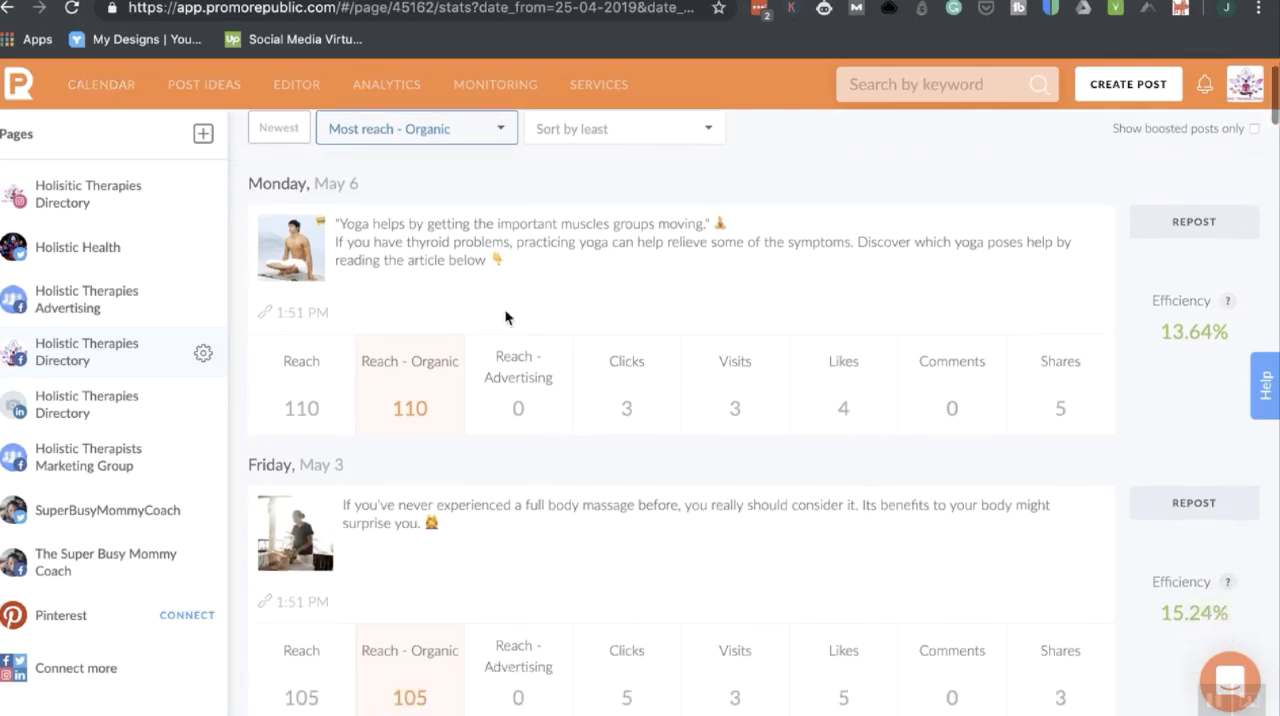
scroll(505, 311, "up", 2)
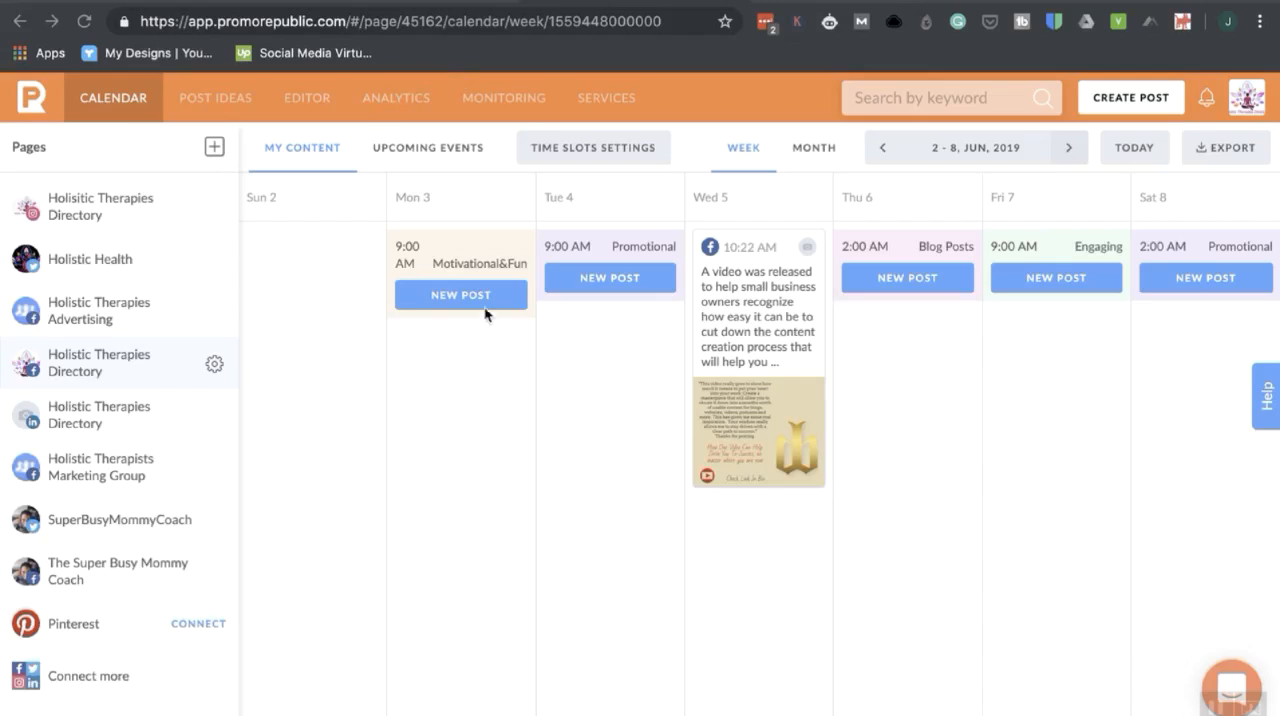
Look through the blog article "Life Coach Marketing for Holistic Health Development" on the Holistic Therapies Directory website.
mouse_move(466, 302)
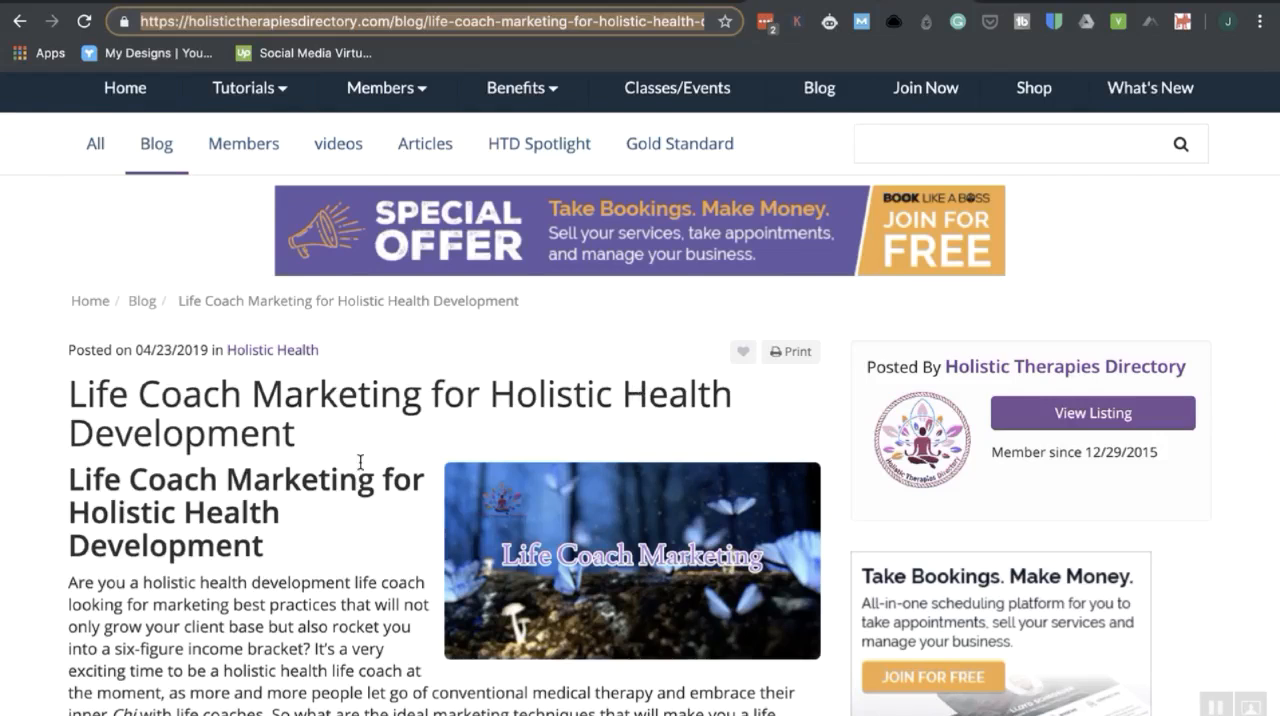
scroll(360, 462, "down", 5)
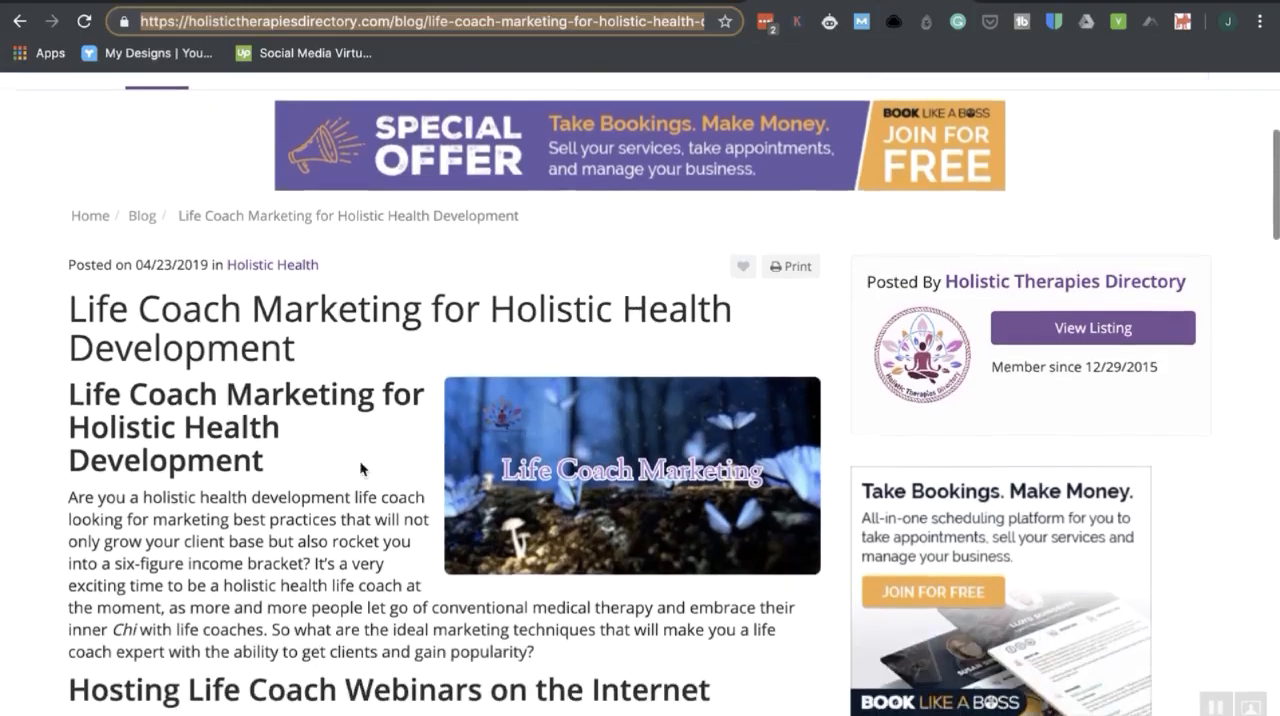
scroll(360, 464, "down", 1)
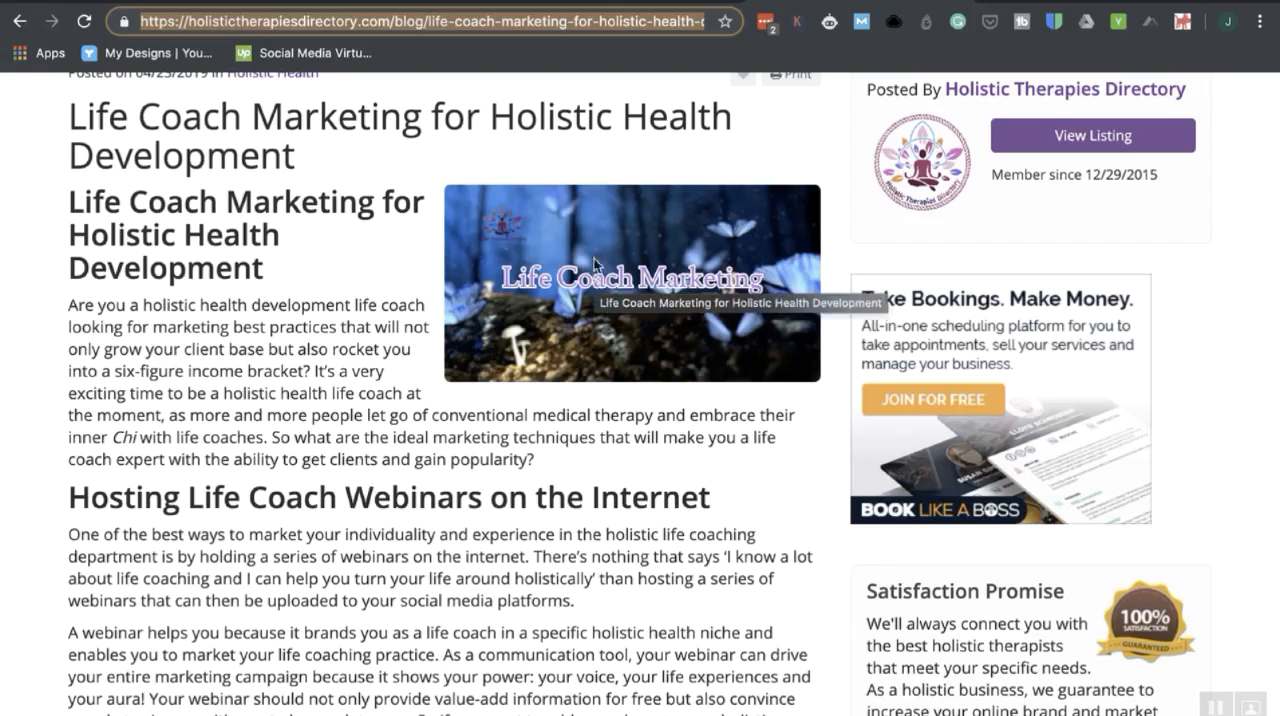
scroll(605, 290, "down", 6)
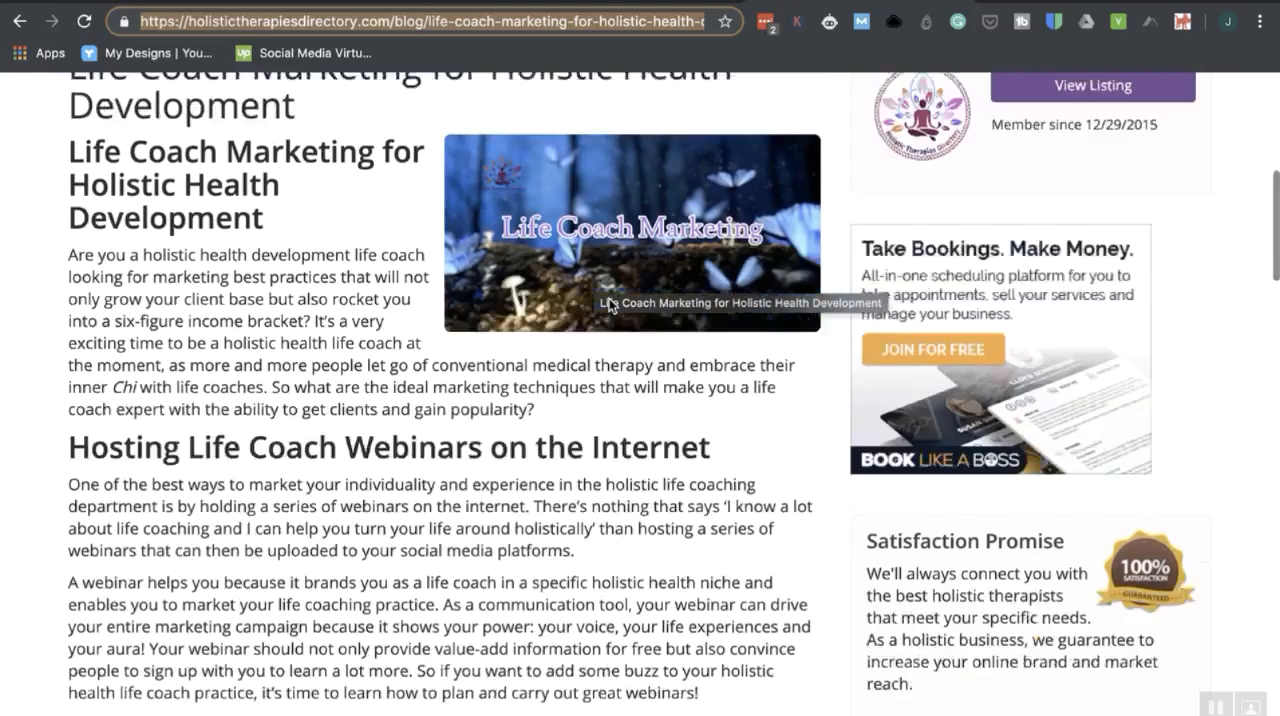
scroll(608, 297, "down", 7)
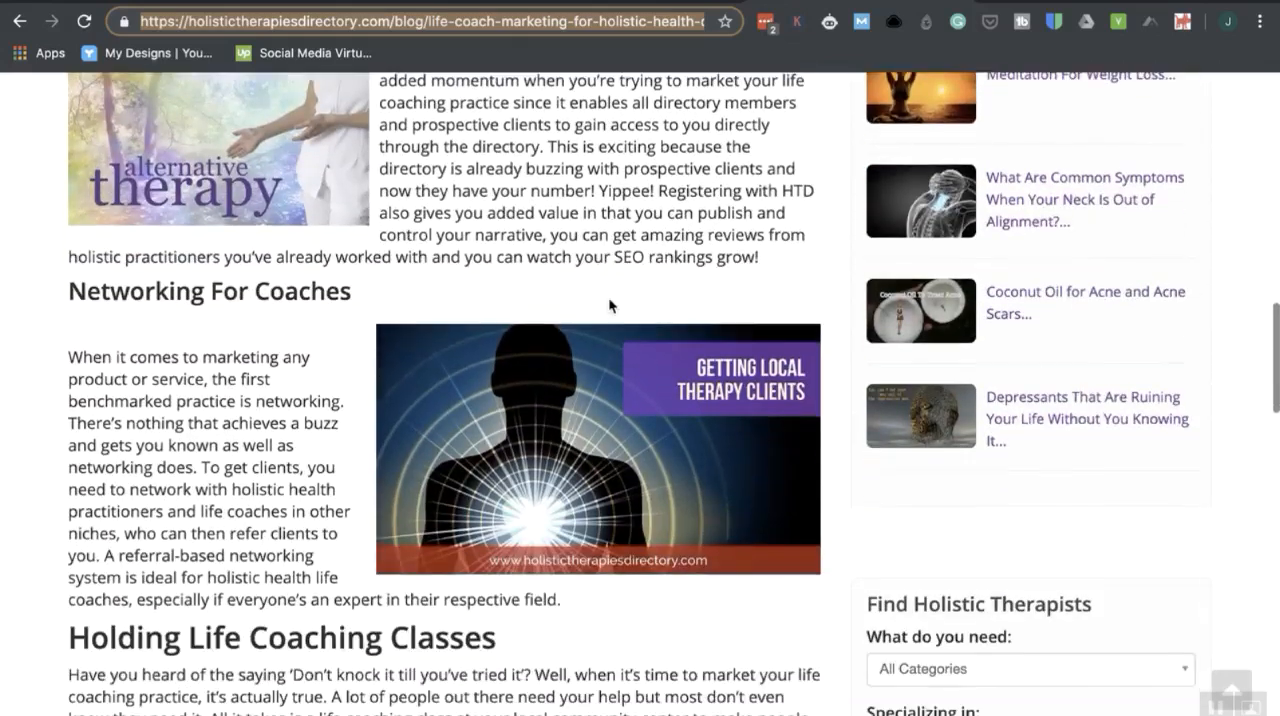
scroll(608, 297, "down", 1)
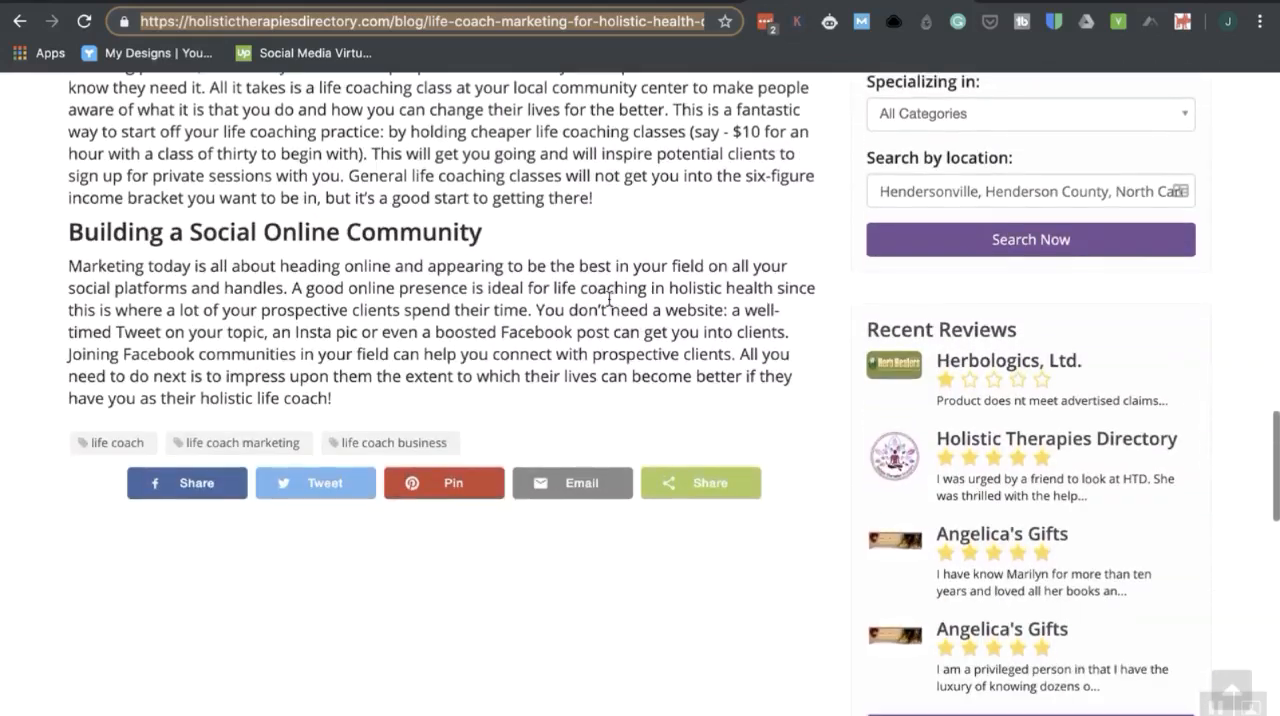
scroll(608, 297, "up", 2)
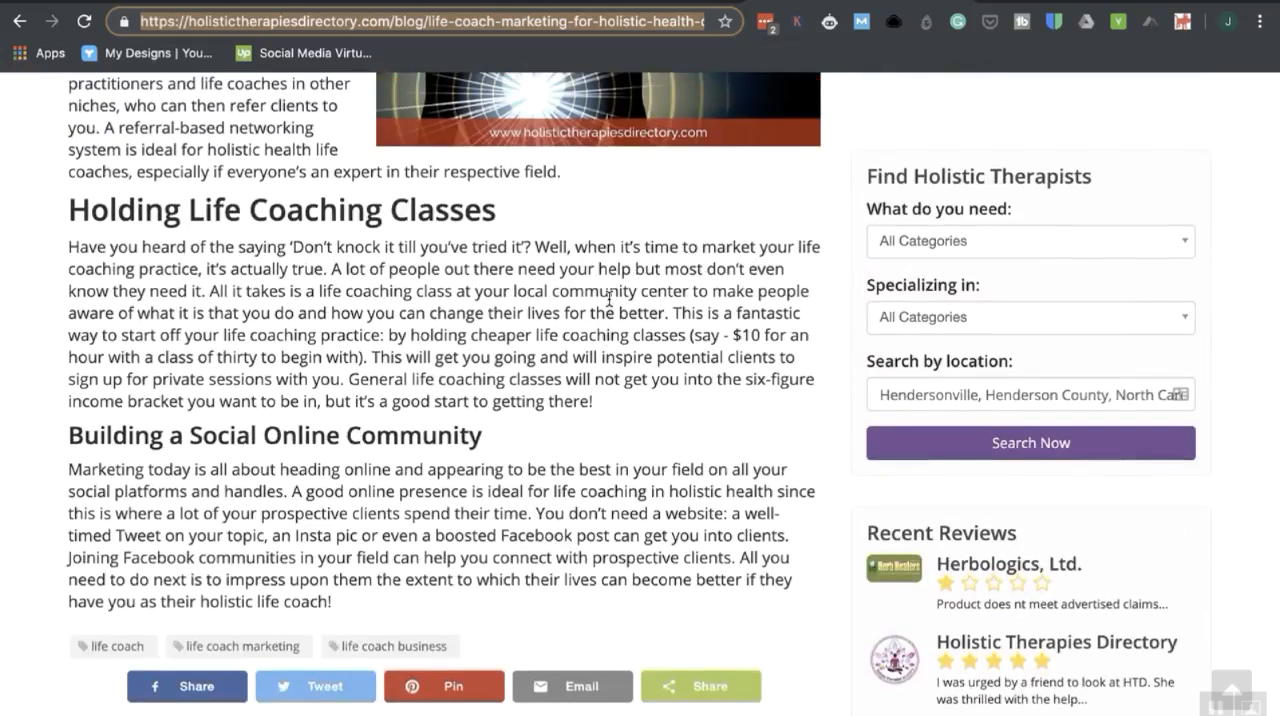
scroll(608, 297, "up", 2)
scroll(608, 297, "up", 4)
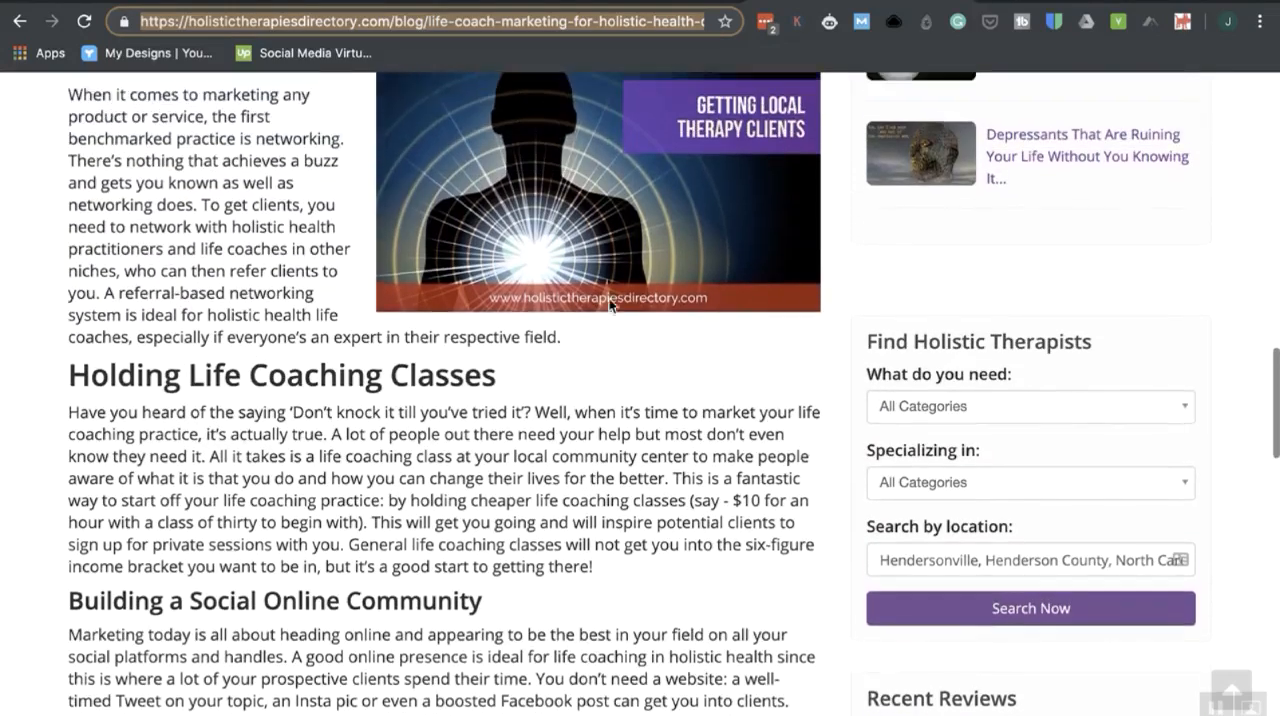
scroll(608, 297, "up", 8)
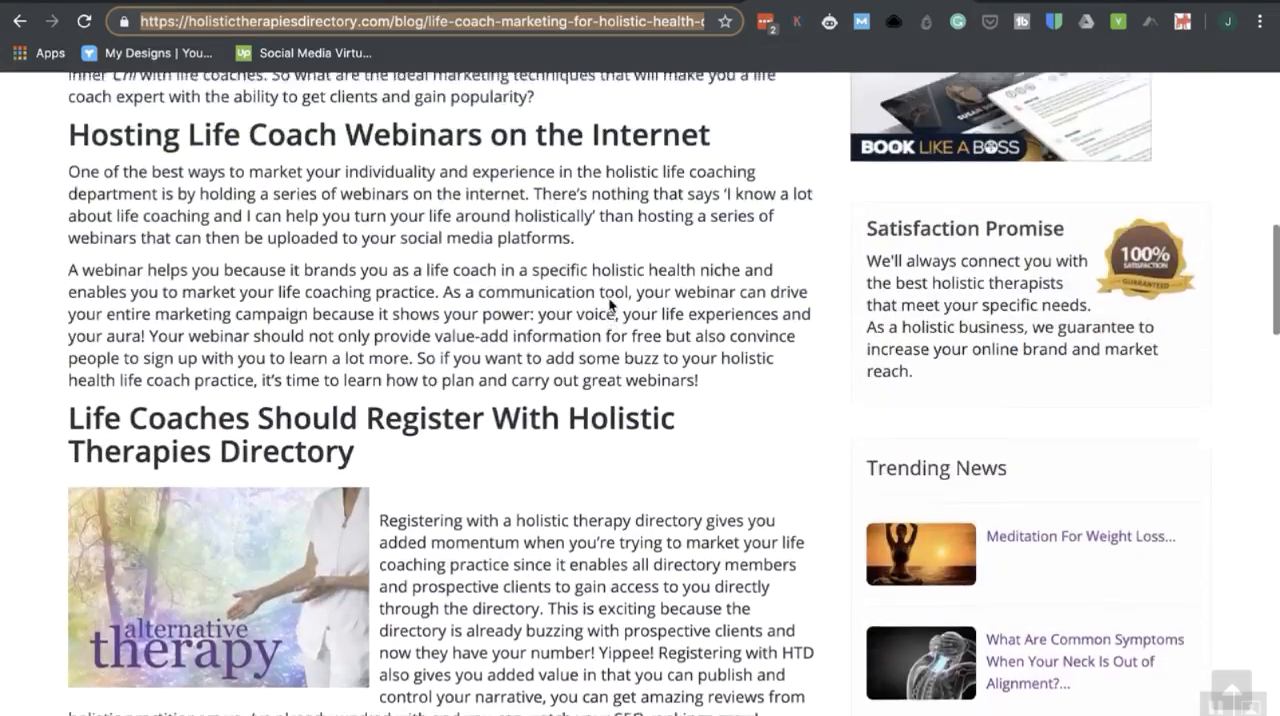
scroll(608, 297, "up", 1)
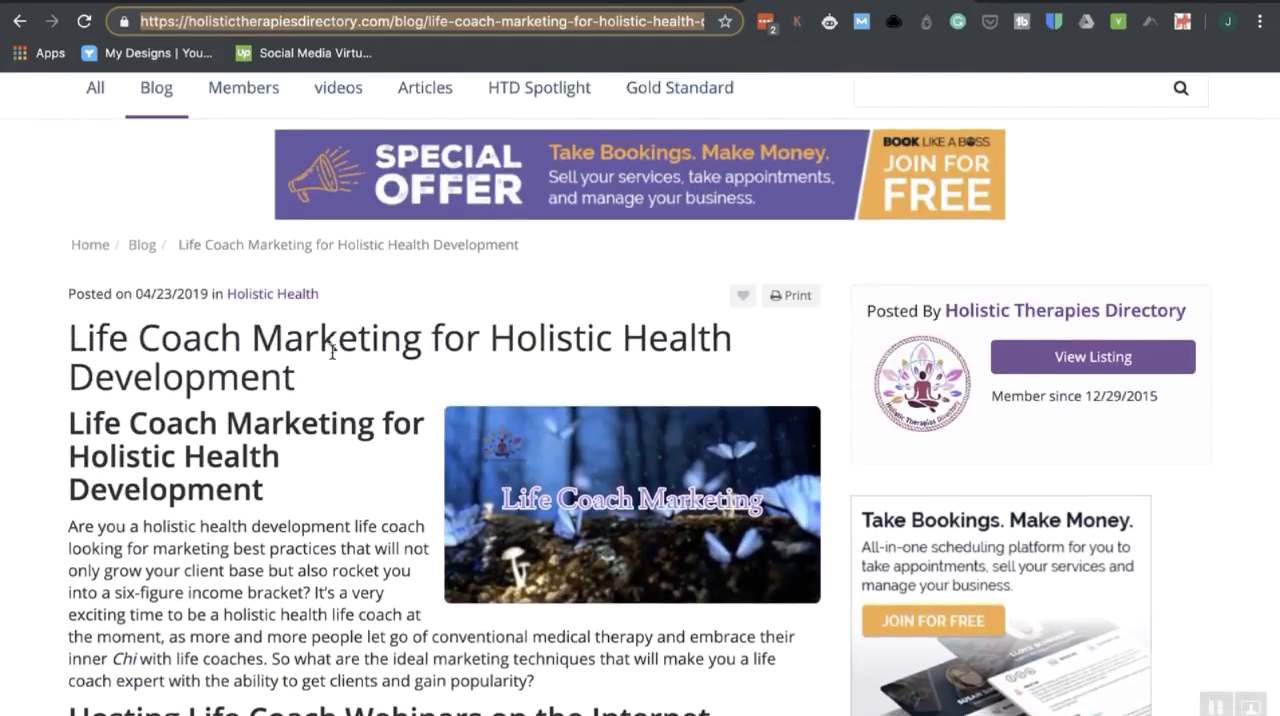
scroll(292, 345, "down", 1)
scroll(291, 348, "down", 2)
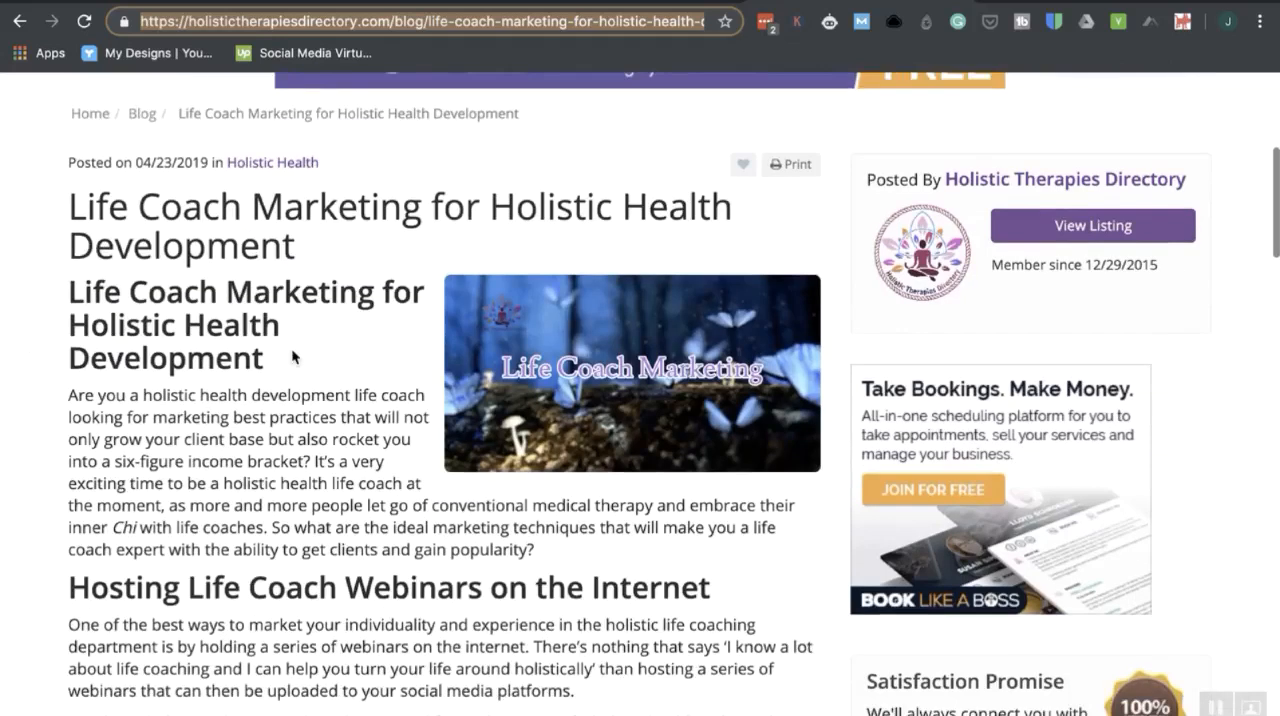
scroll(292, 355, "down", 2)
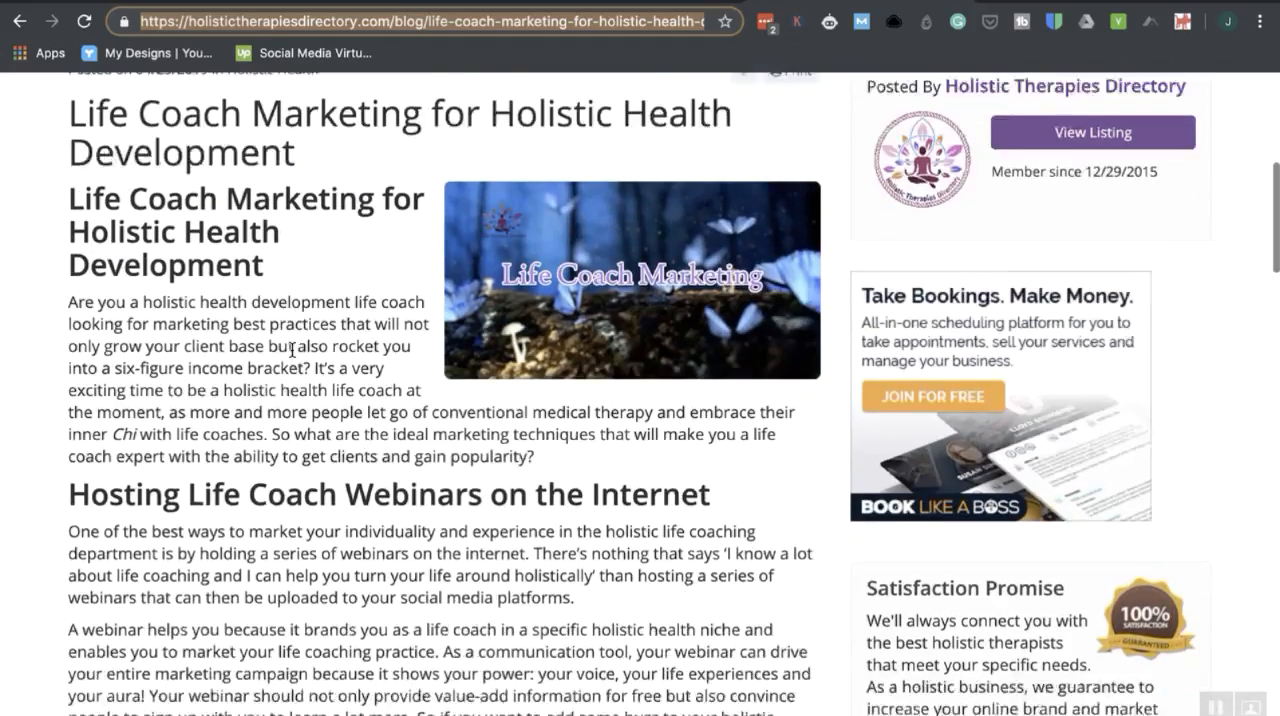
scroll(293, 356, "up", 3)
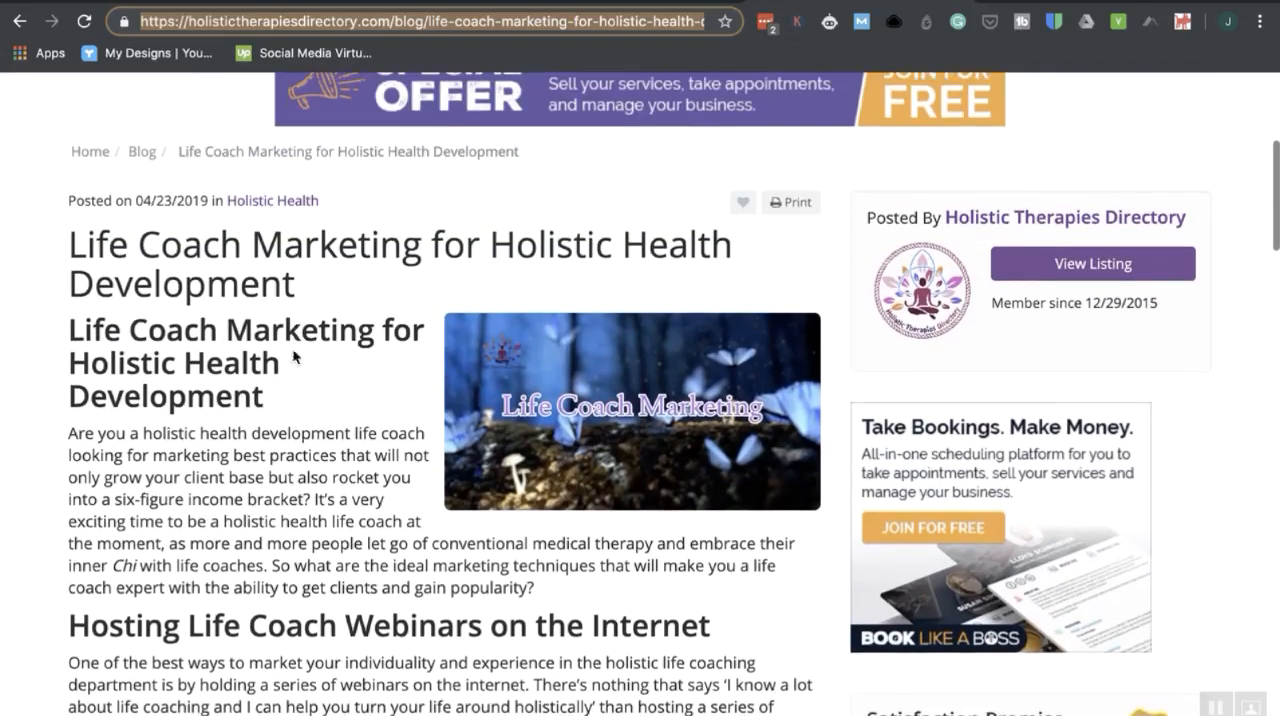
Switch back to the PromoRepublic calendar for 2-8 June 2019 and start a new post on Sunday, June 2.
left_click(440, 2)
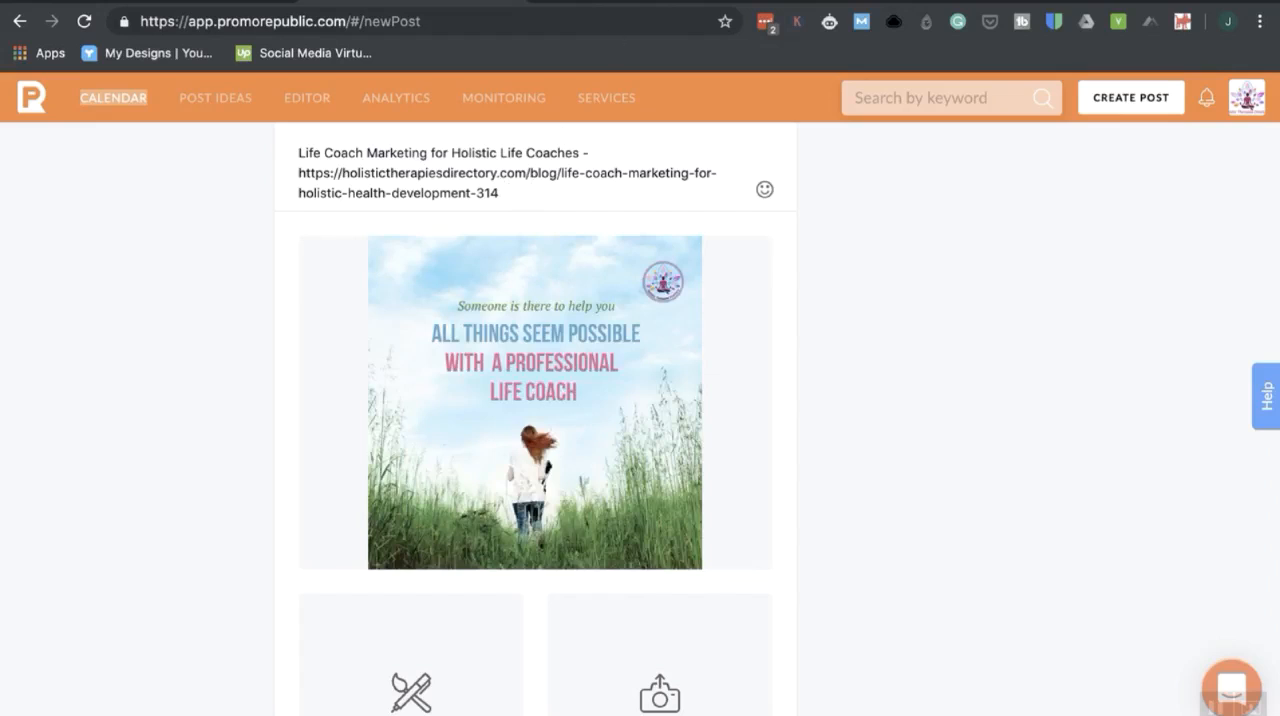
left_click(650, 1)
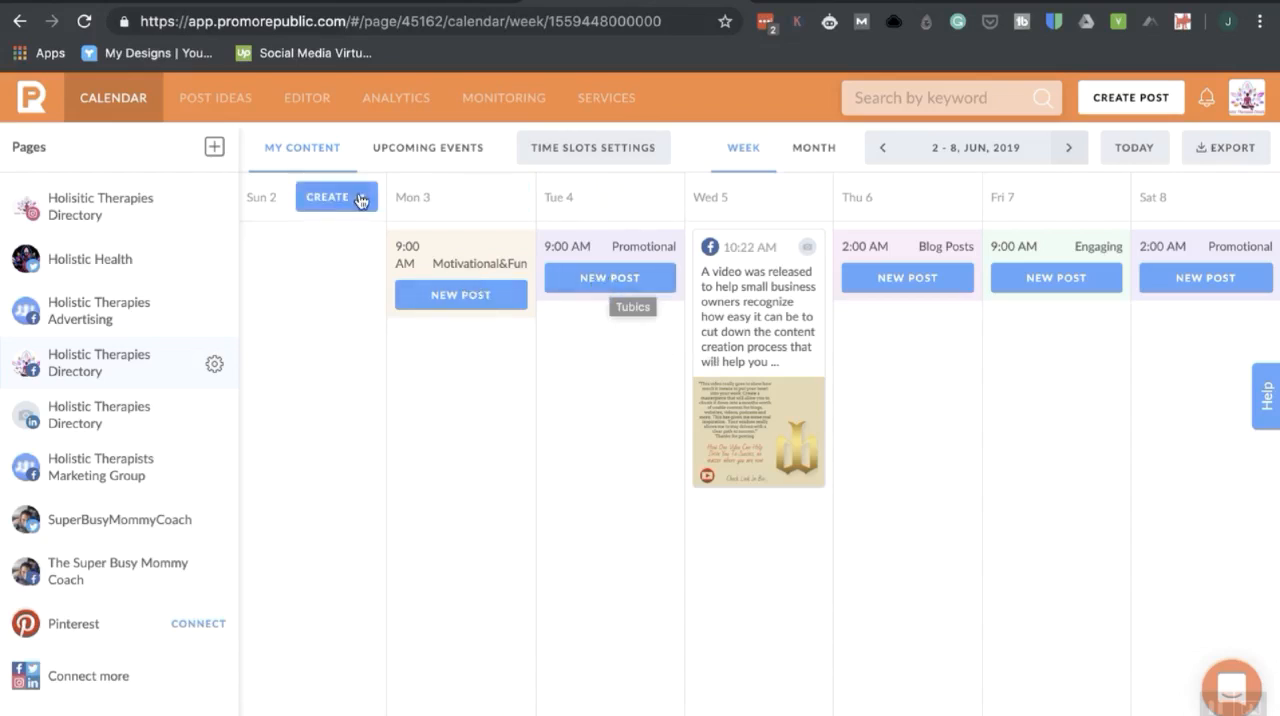
left_click(359, 201)
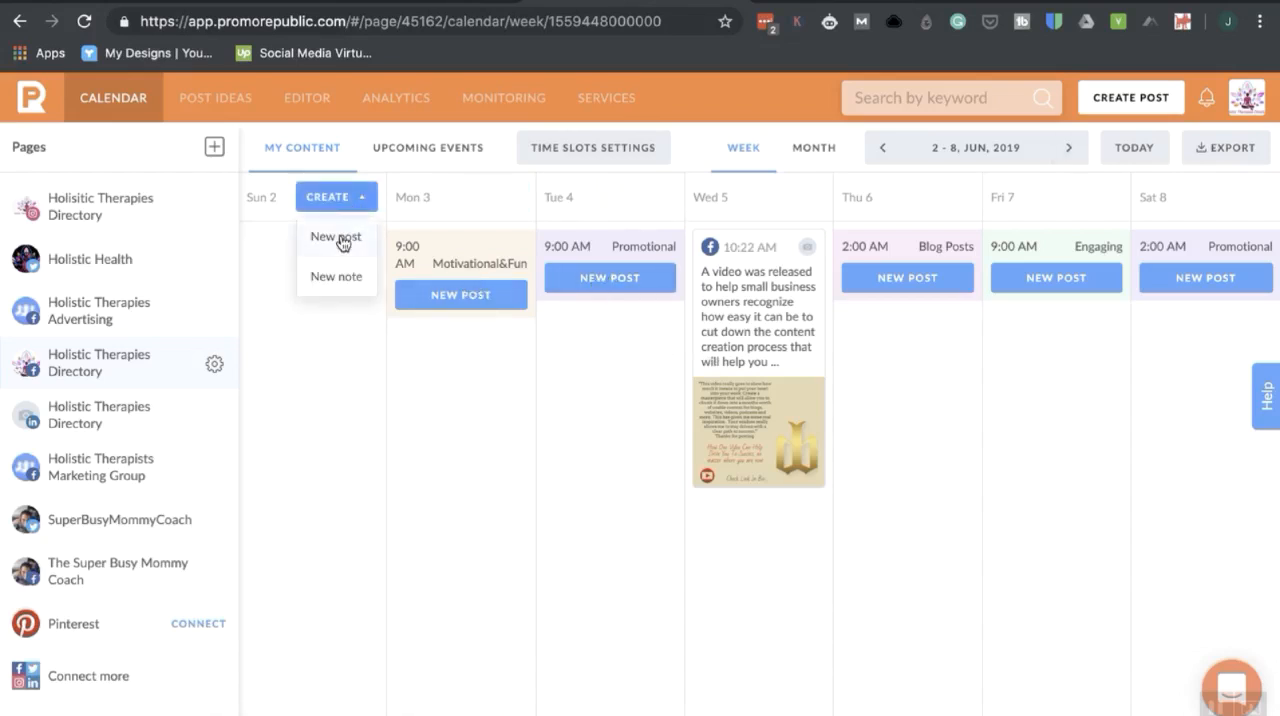
left_click(343, 244)
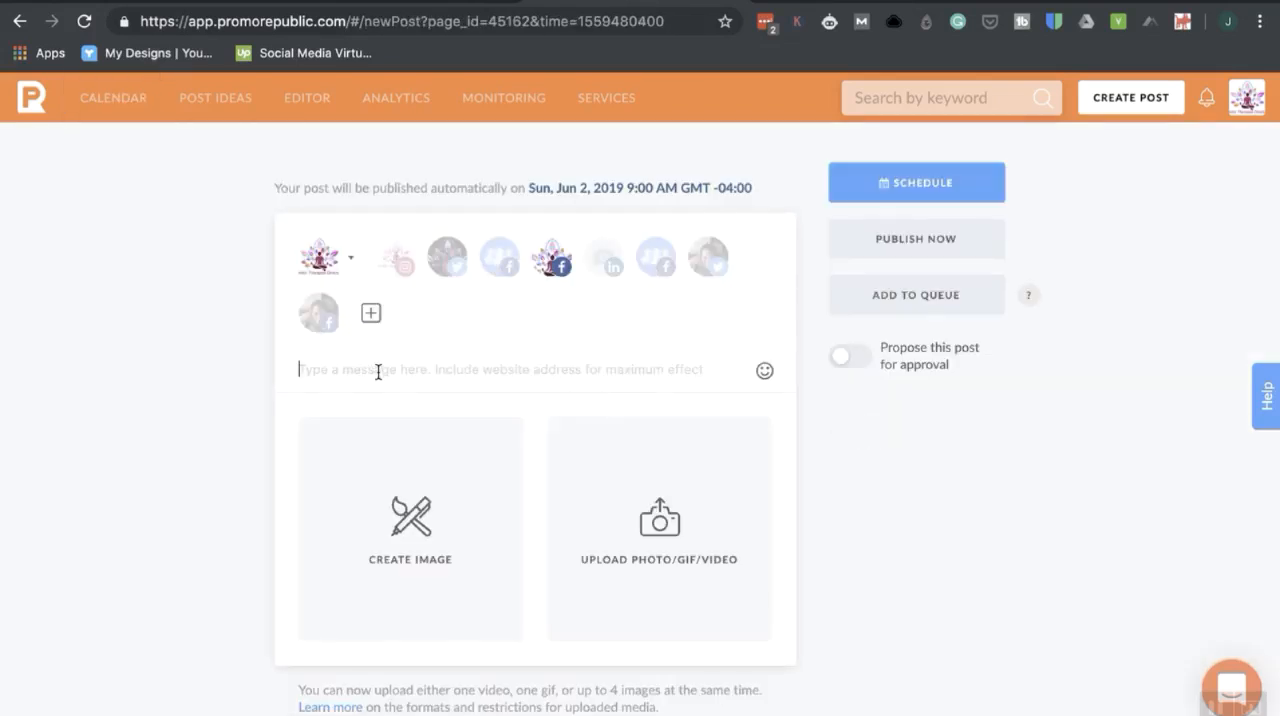
type("https://holistictherapiesdirectory.com/blog/life-coach-marketing-for-holistic-health-development-314")
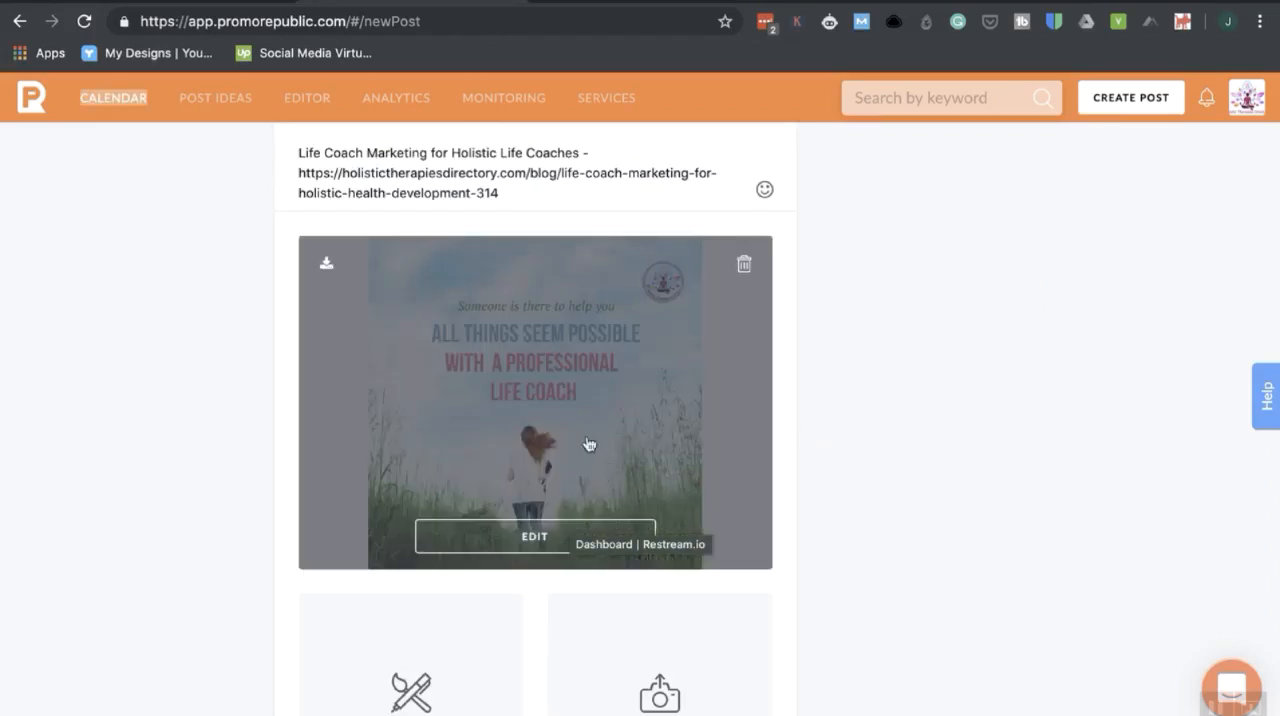
Examine the draft post for May 30, 2019, including its message, article link and life coach quote image.
scroll(992, 560, "down", 2)
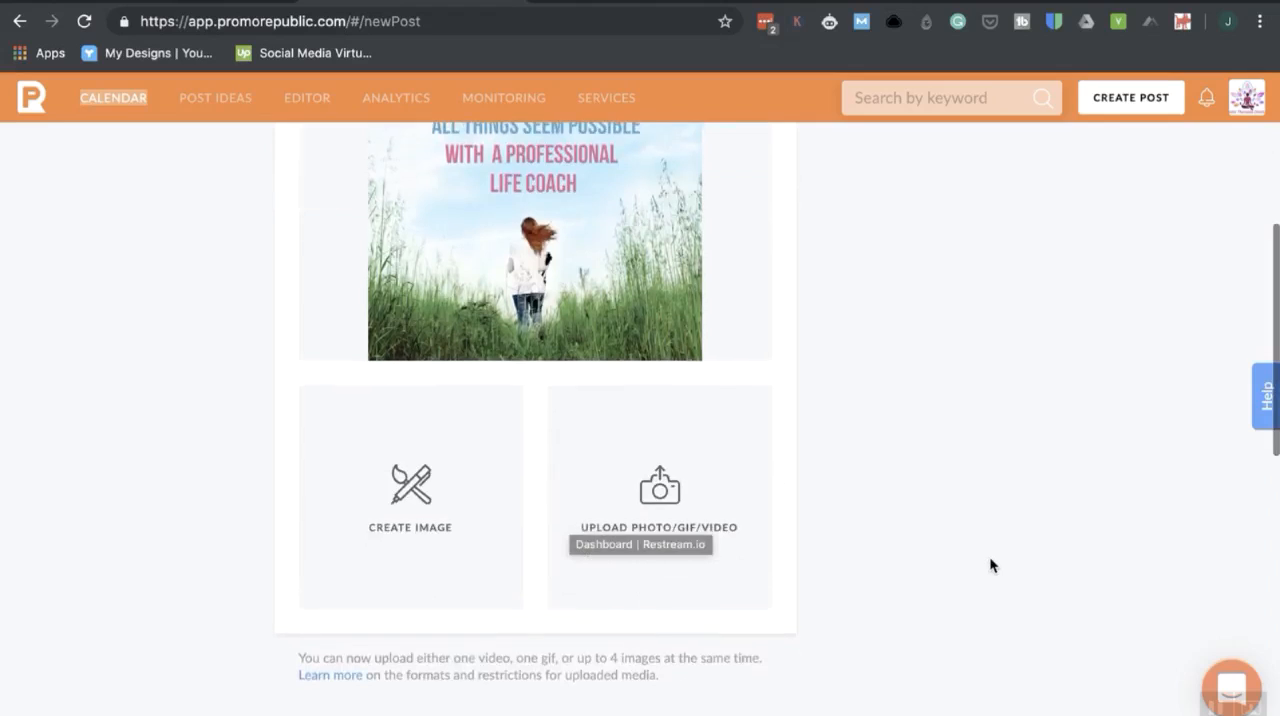
scroll(694, 428, "up", 2)
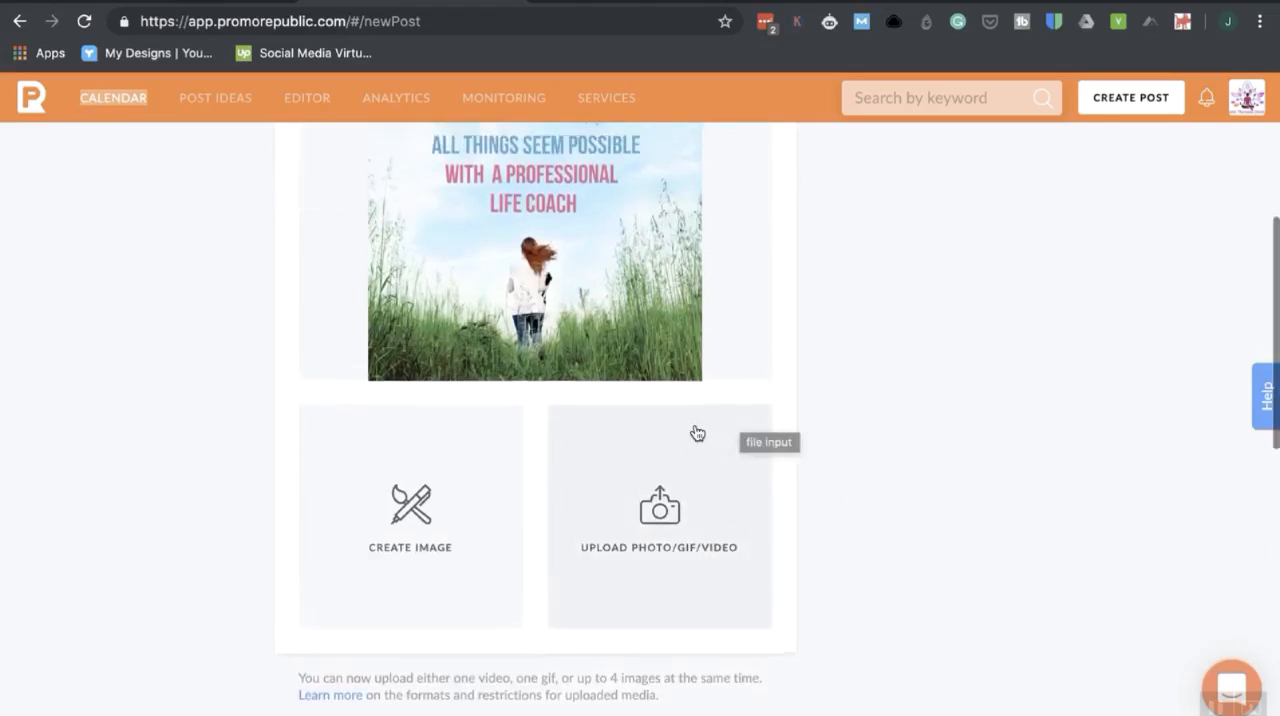
scroll(949, 412, "up", 3)
mouse_move(574, 514)
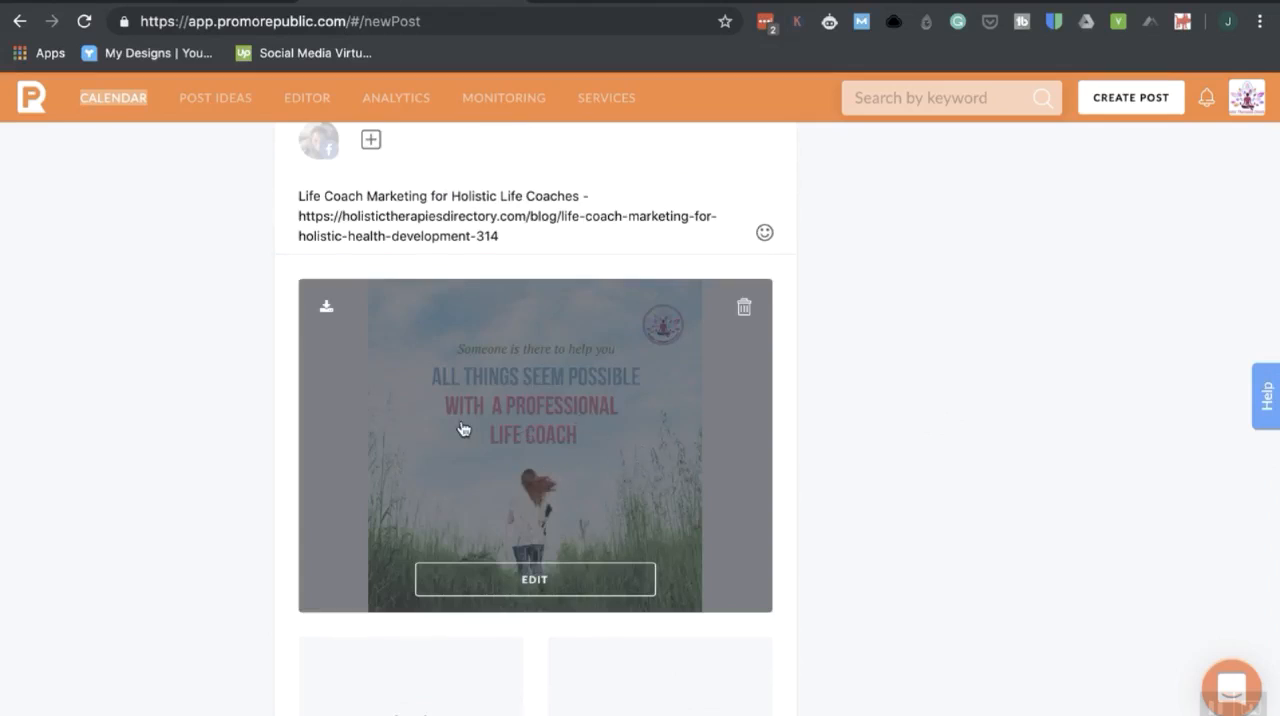
scroll(637, 466, "down", 1)
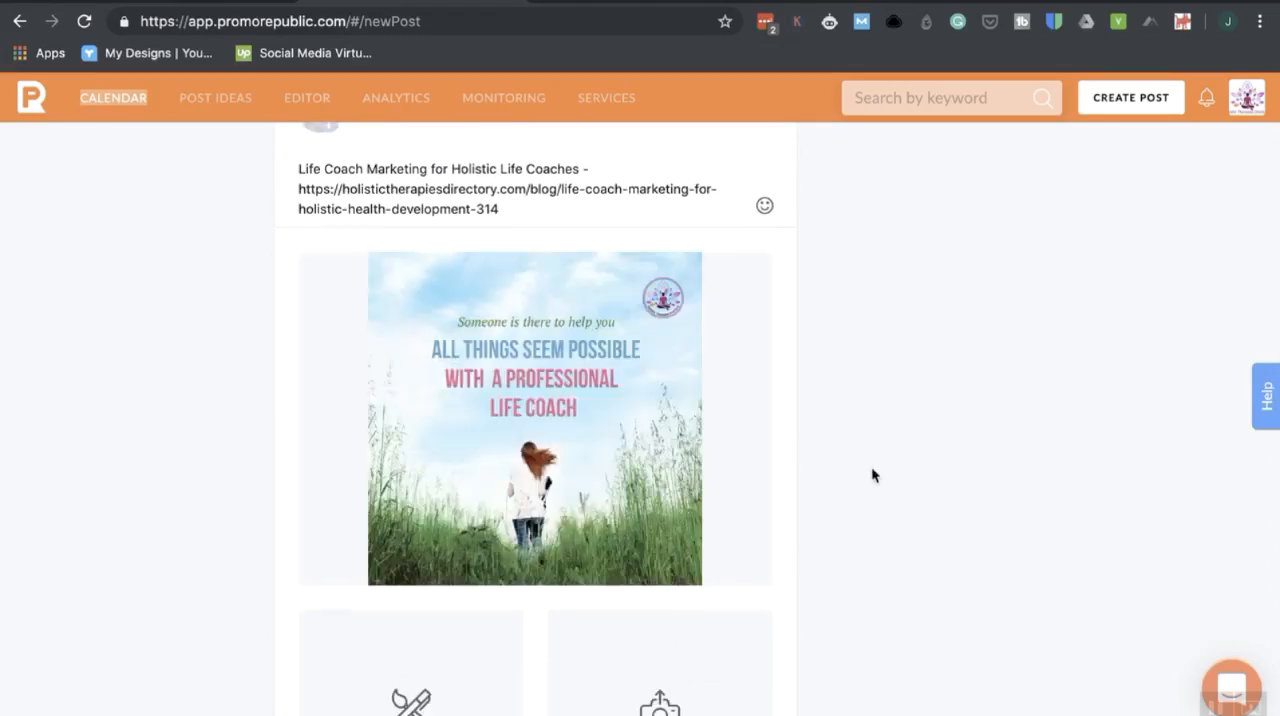
scroll(871, 466, "up", 4)
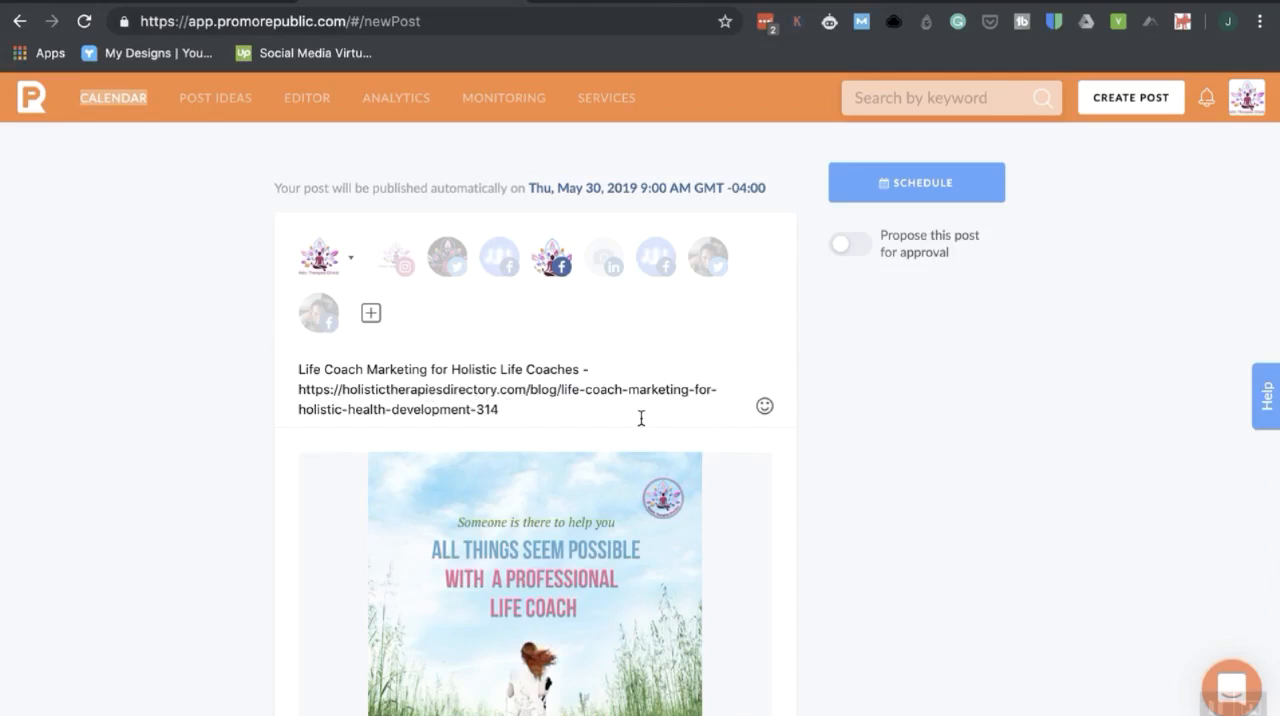
mouse_move(560, 540)
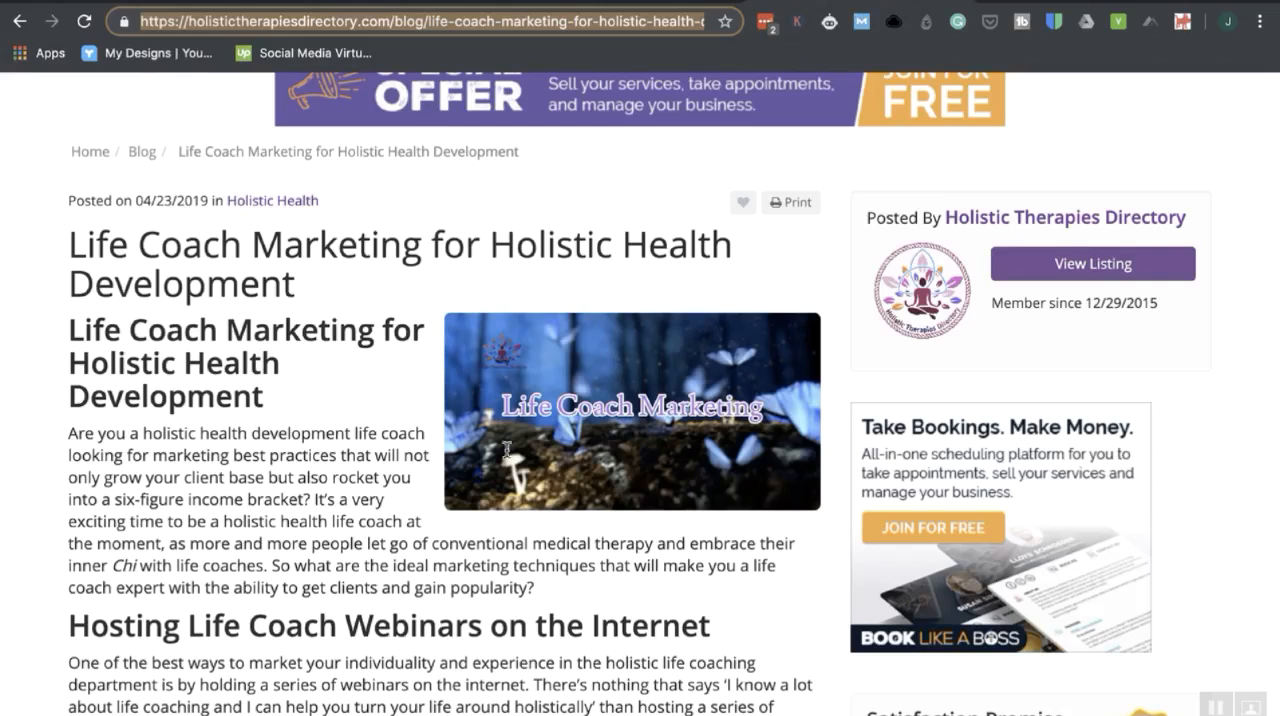
scroll(500, 577, "down", 2)
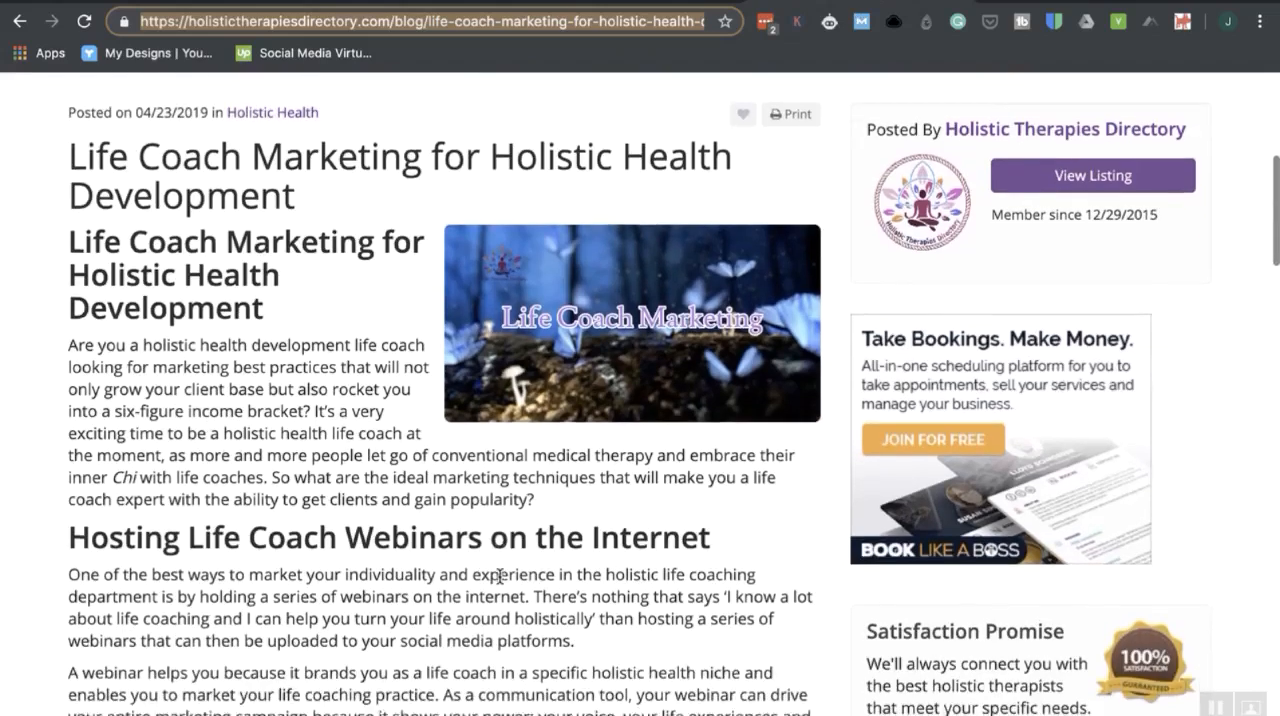
Look over the life coach marketing blog article's sections on hosting webinars and registering with Holistic Therapies Directory.
key("ctrl+plus")
scroll(500, 577, "down", 6)
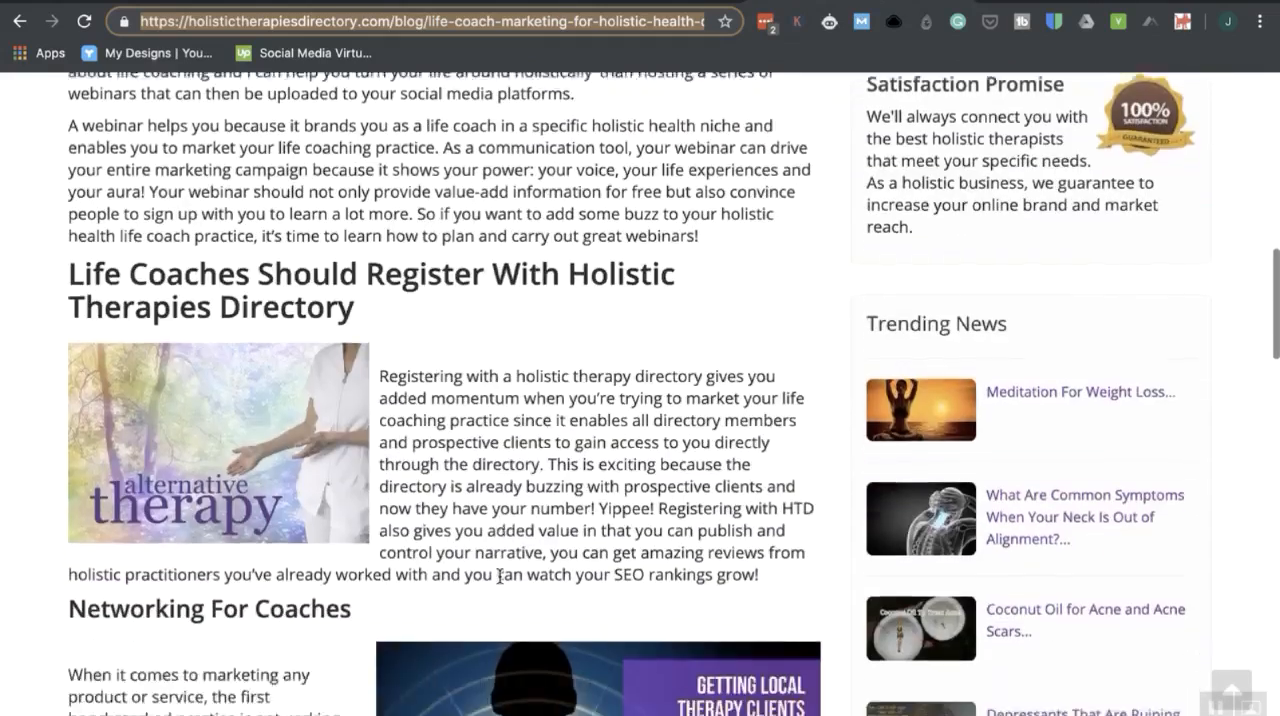
scroll(500, 583, "down", 3)
scroll(500, 470, "up", 6)
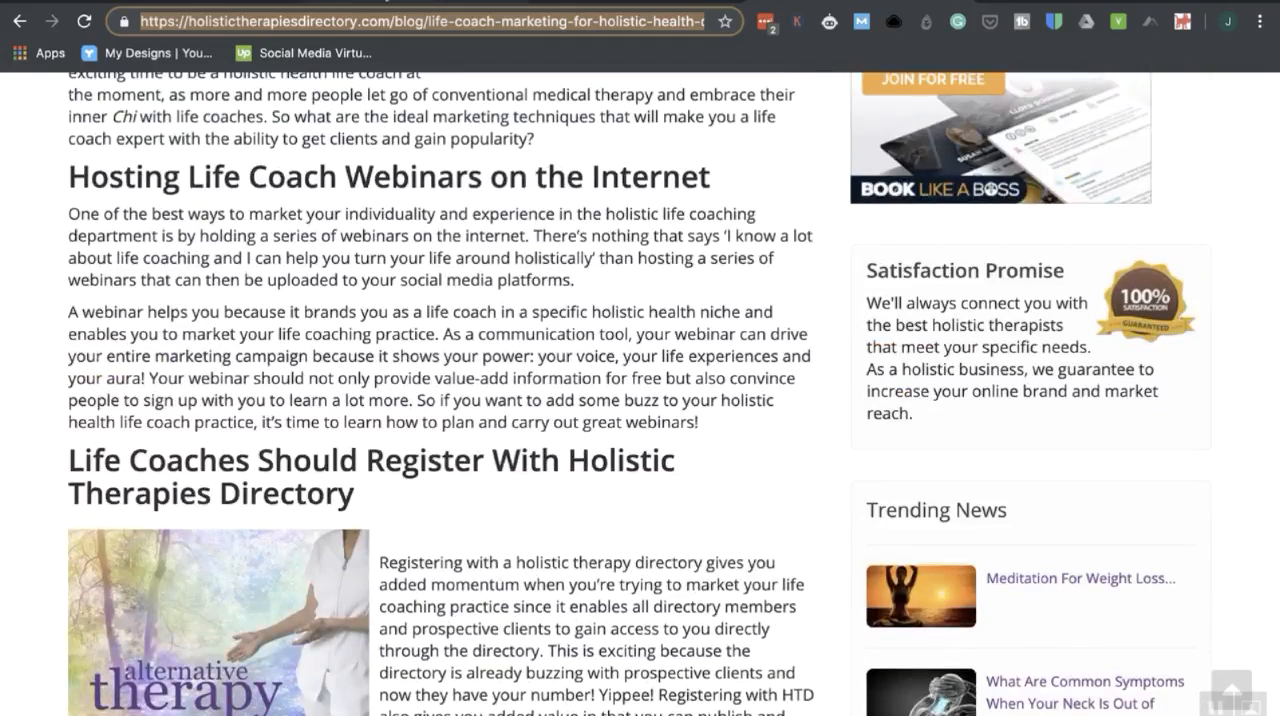
Revisit the May 30 draft and the Quotes post ideas, and return to the June 2 post to view its article link preview.
left_click(388, 1)
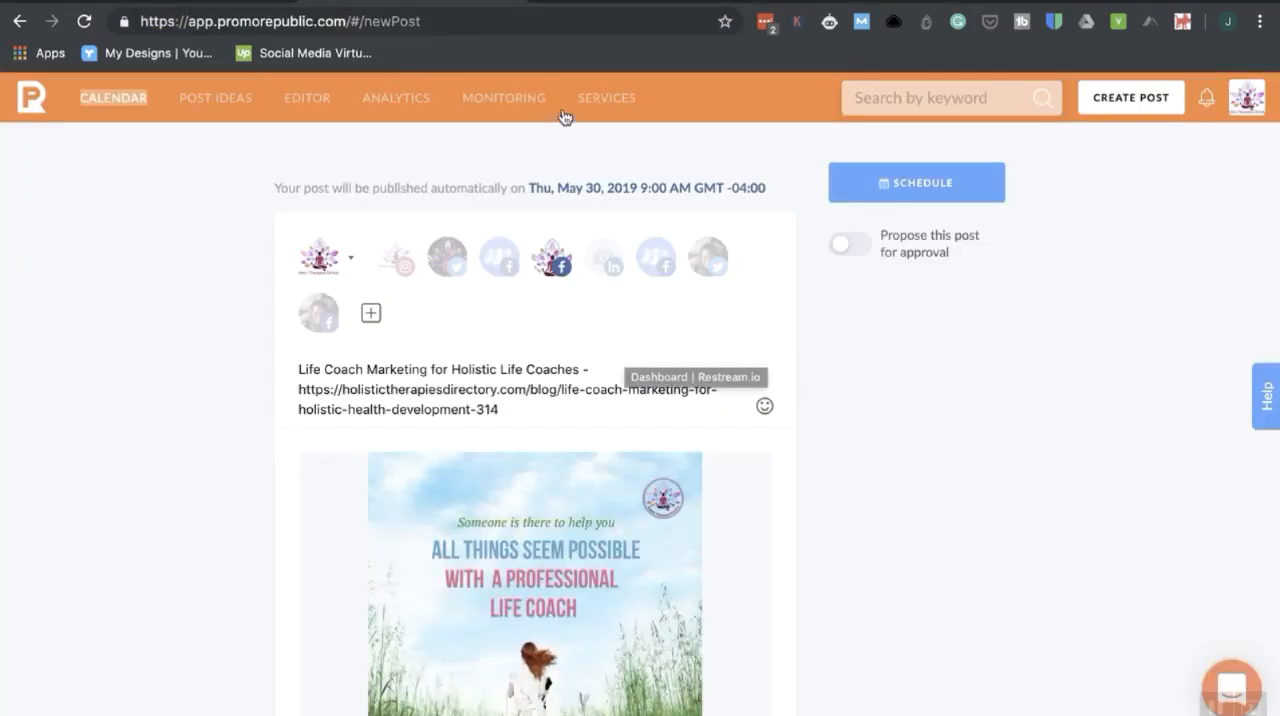
left_click(100, 2)
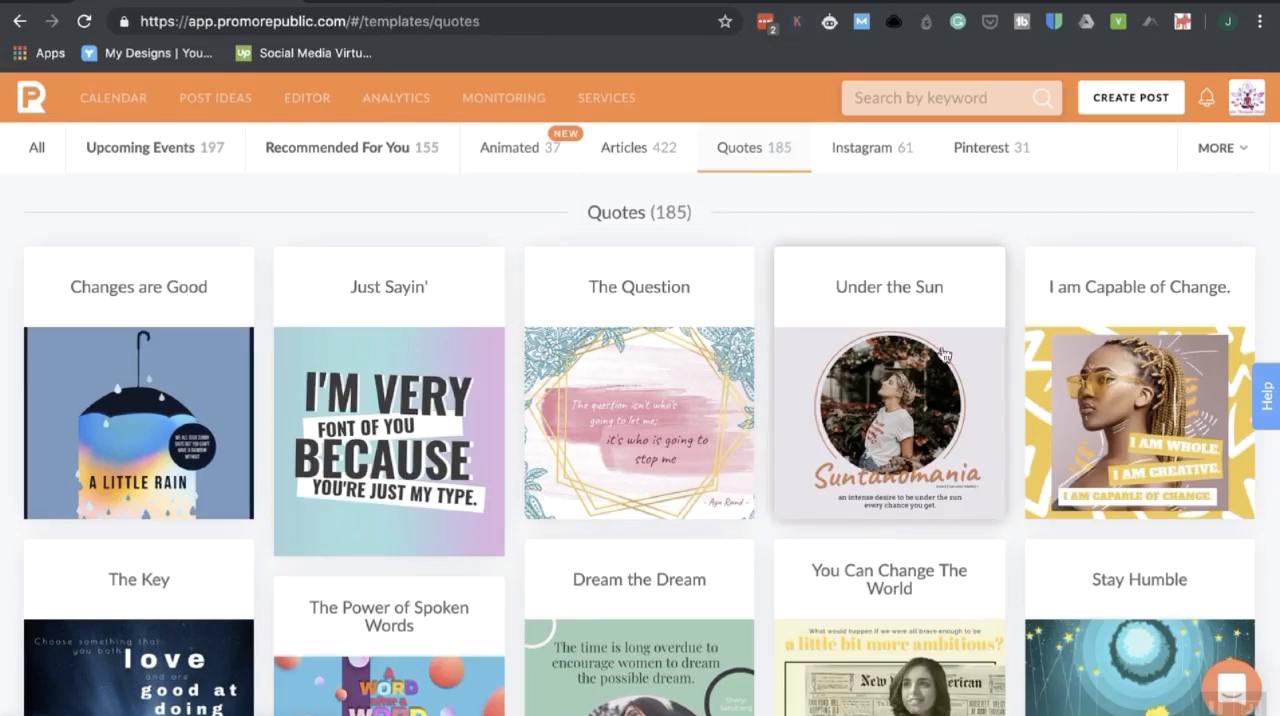
left_click(615, 2)
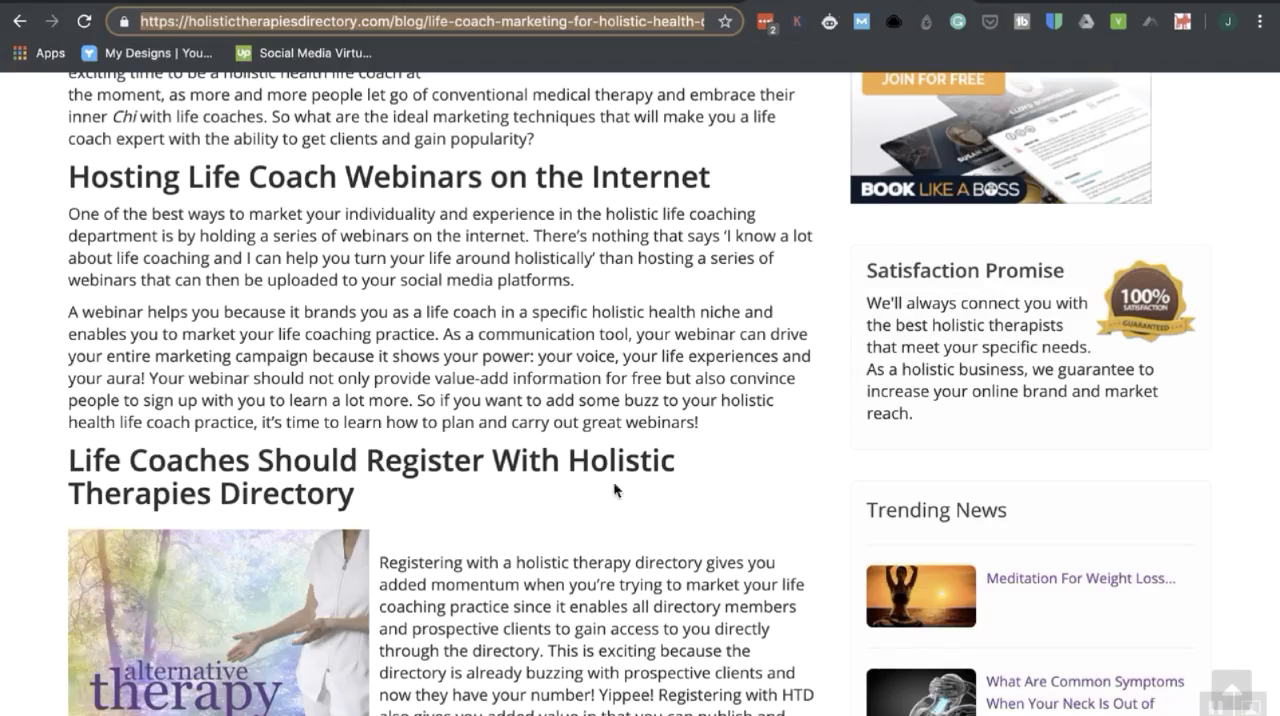
scroll(614, 488, "up", 10)
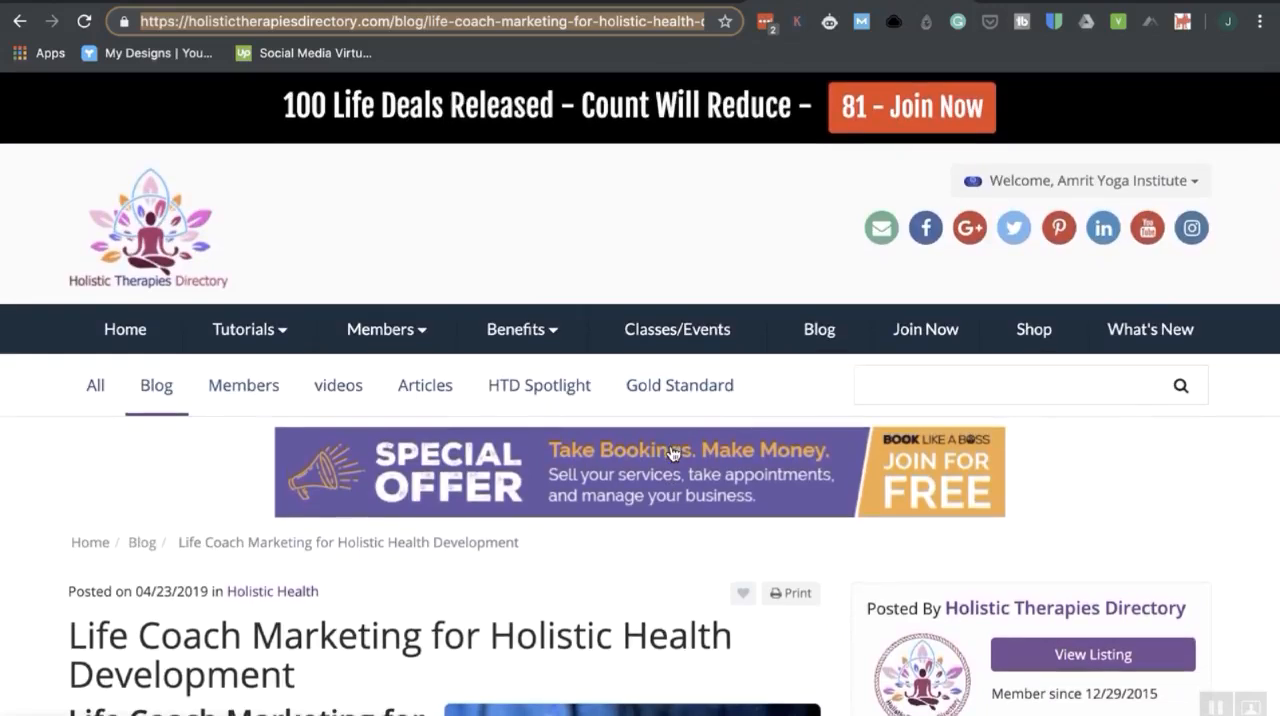
Read through the blog article again, from its header image to the networking, coaching classes and social online community sections.
scroll(672, 453, "down", 15)
scroll(670, 447, "up", 3)
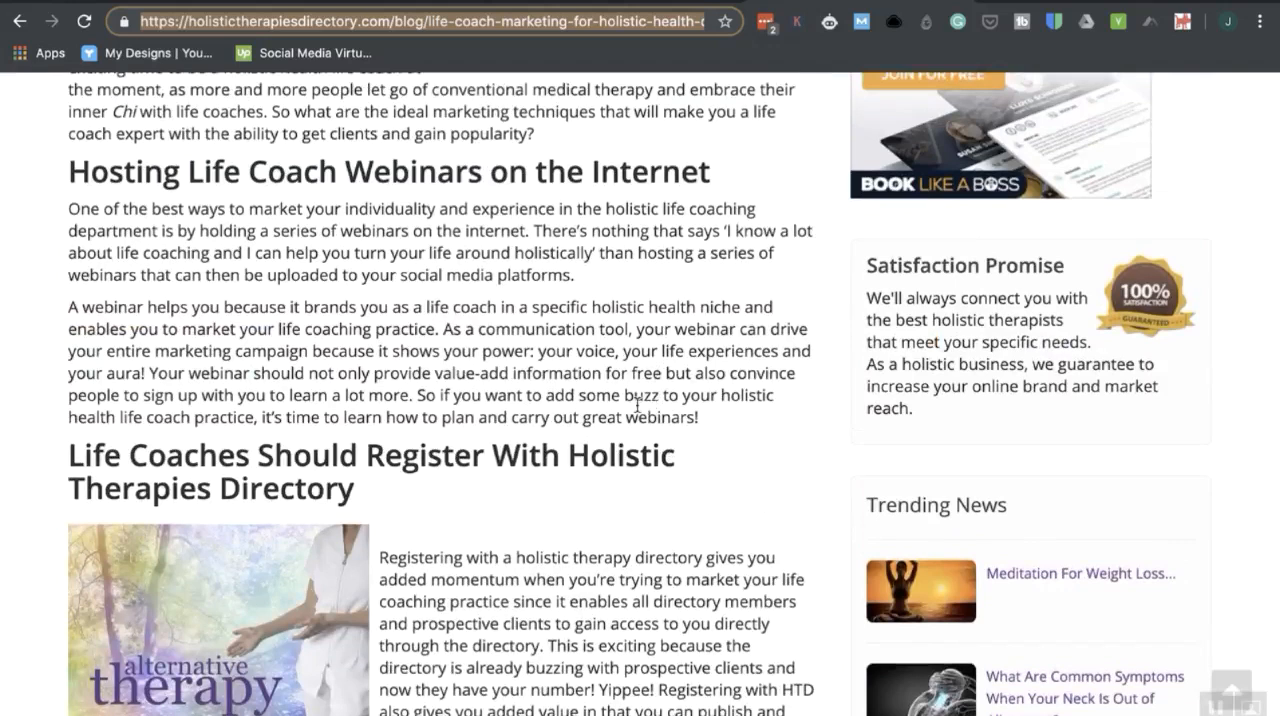
scroll(637, 404, "up", 5)
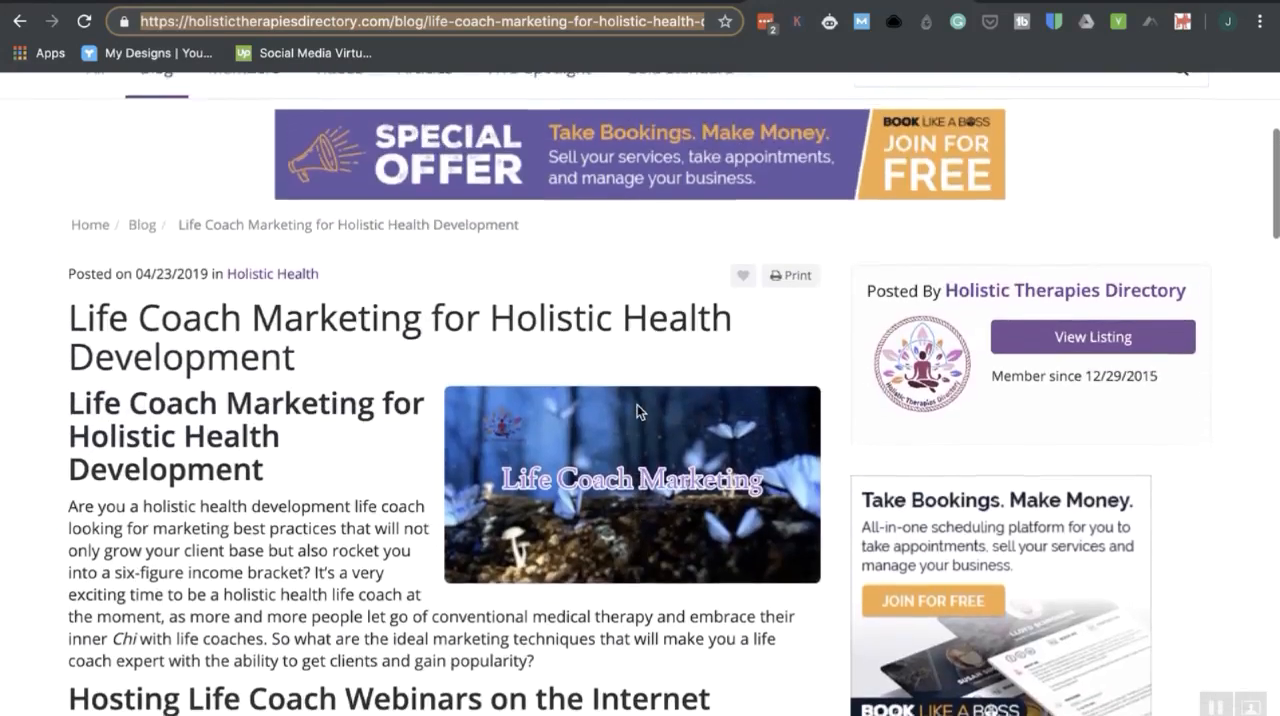
scroll(638, 411, "down", 2)
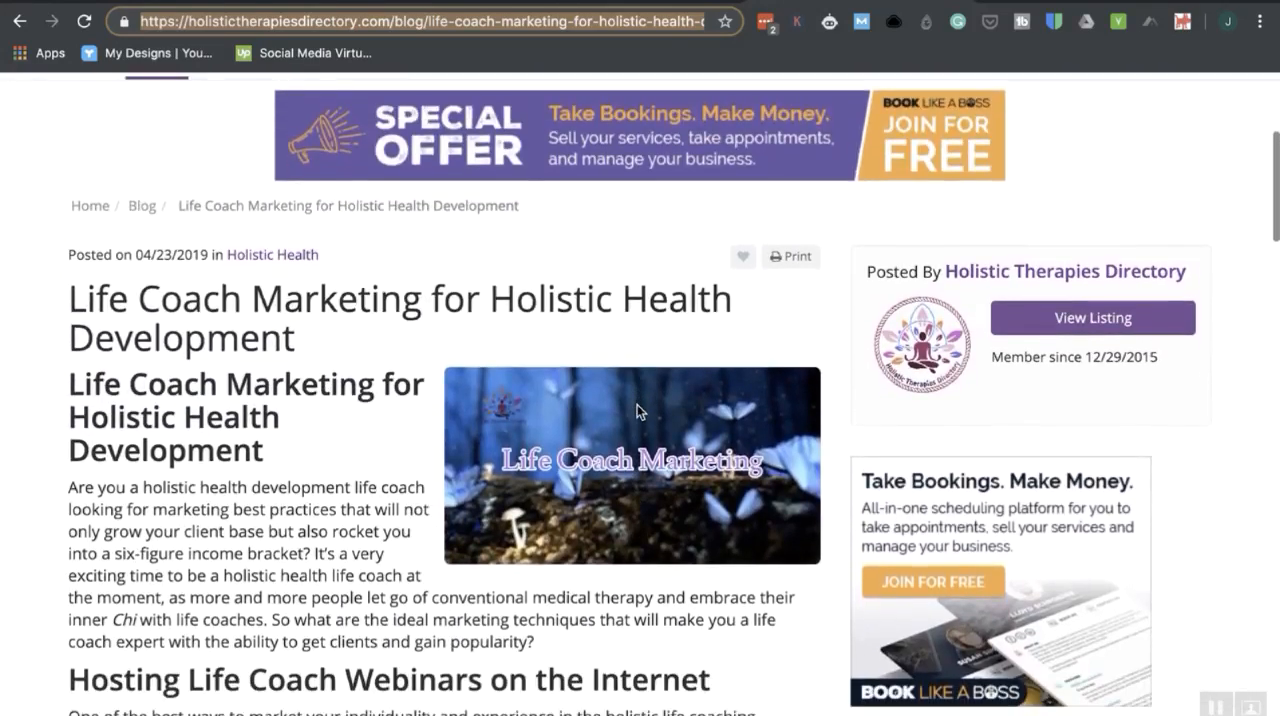
scroll(637, 404, "down", 5)
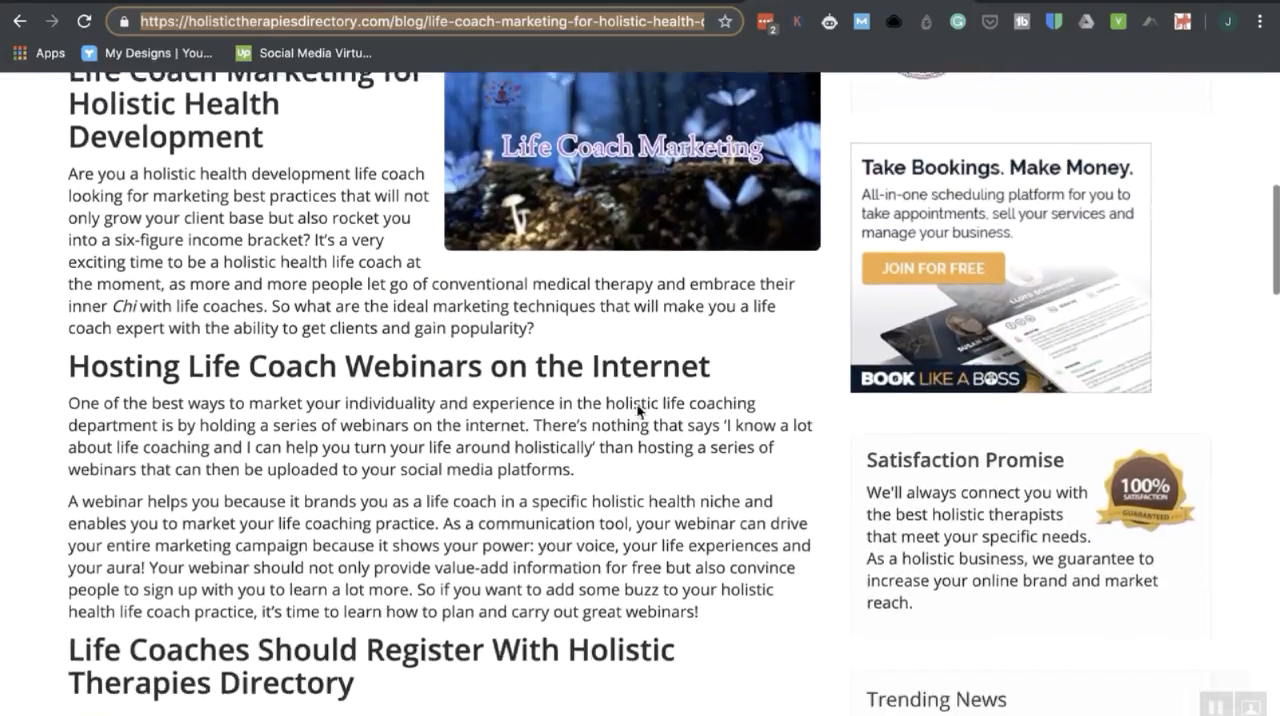
scroll(637, 407, "down", 3)
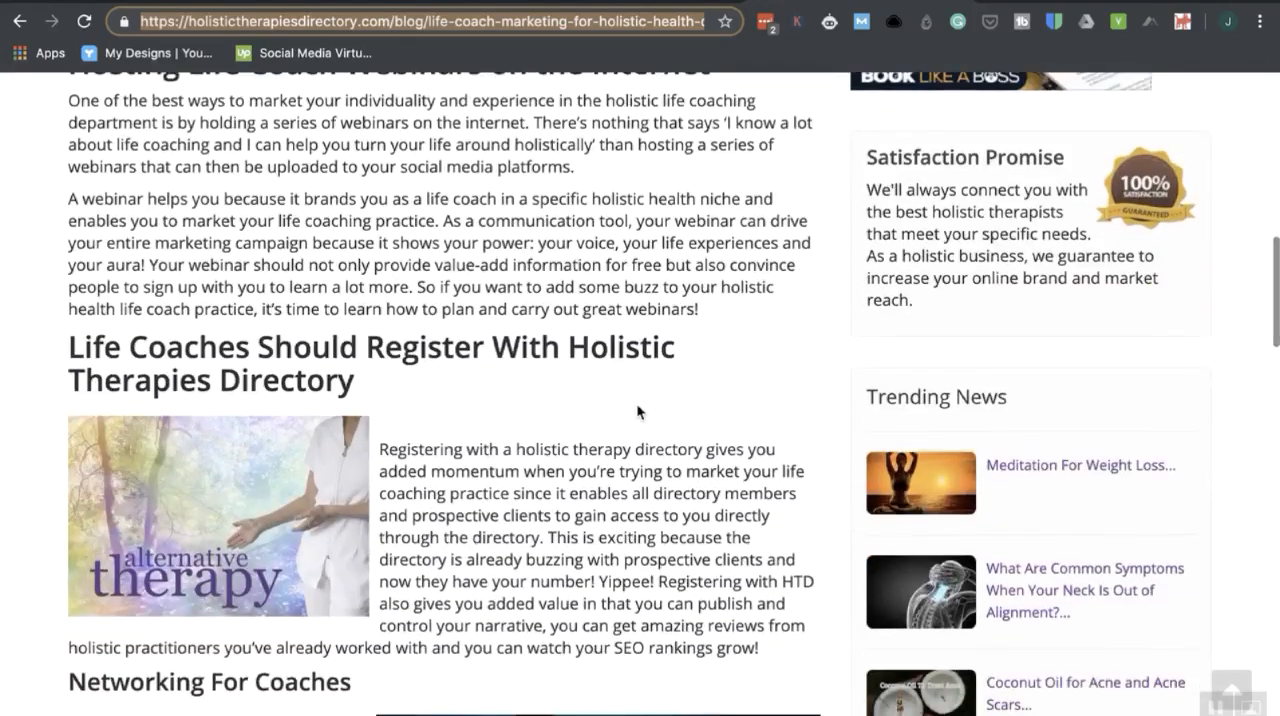
scroll(637, 404, "down", 5)
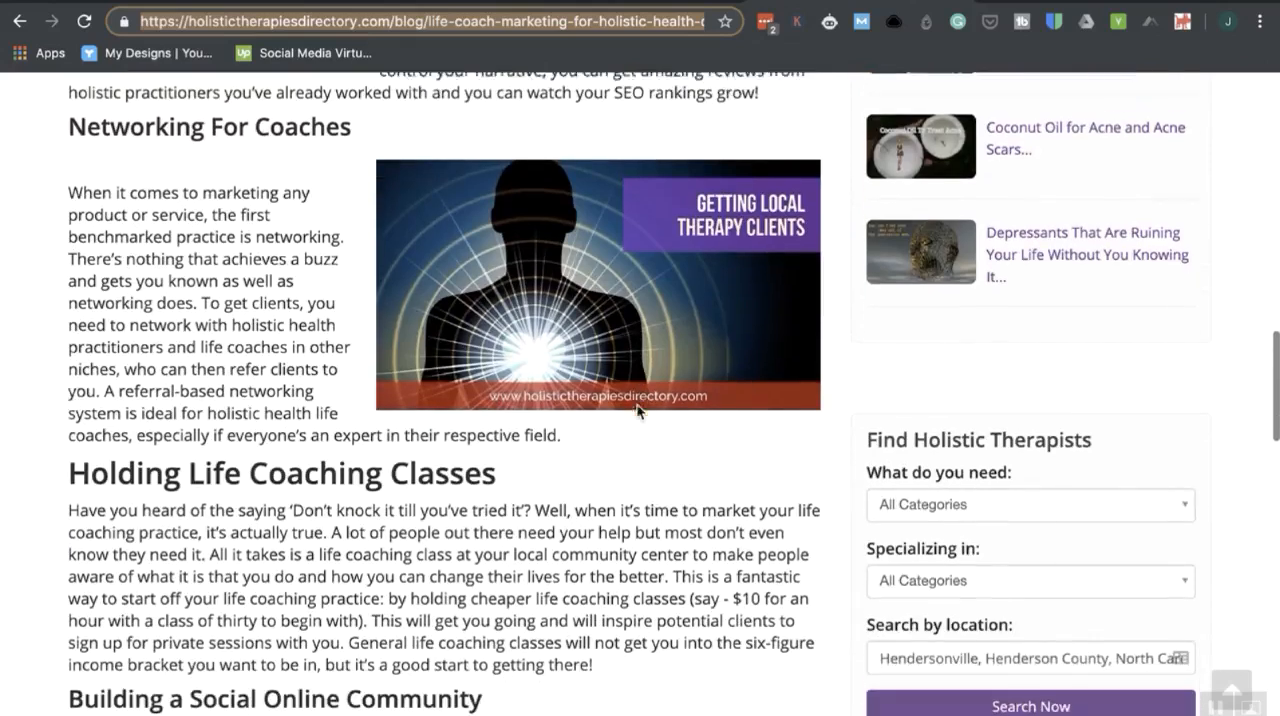
scroll(636, 403, "down", 4)
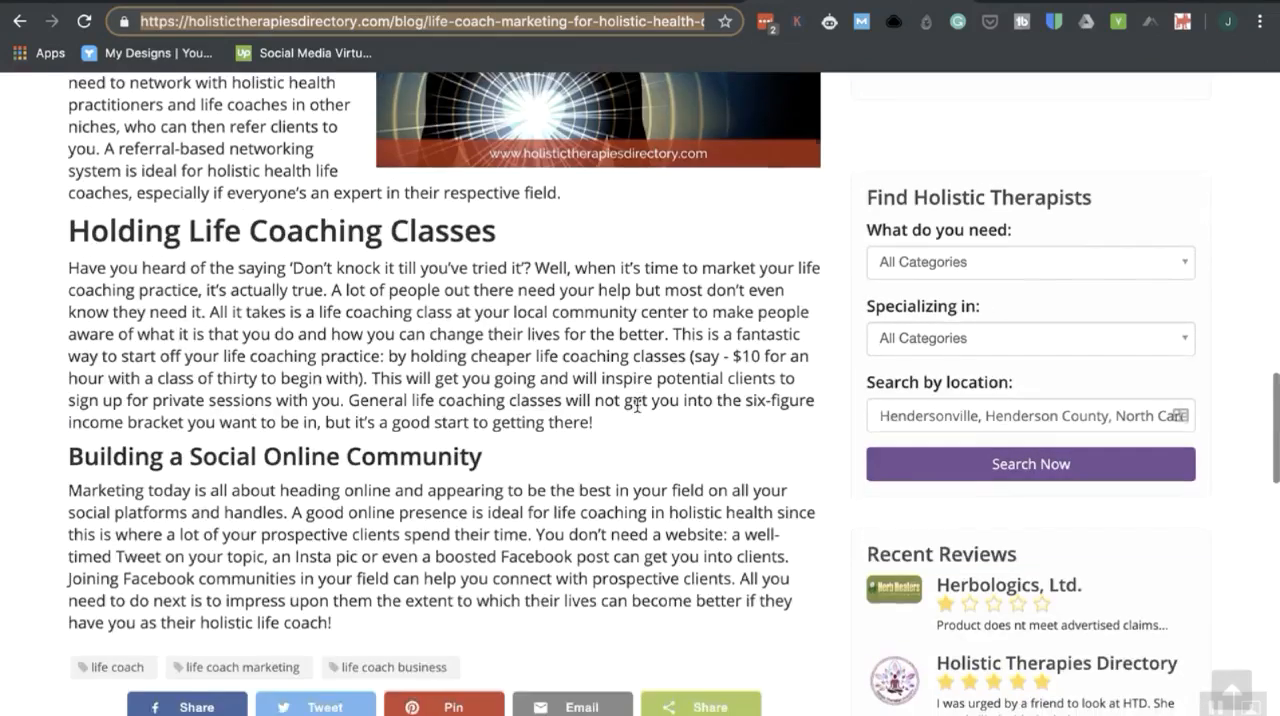
scroll(636, 403, "up", 2)
scroll(636, 403, "down", 1)
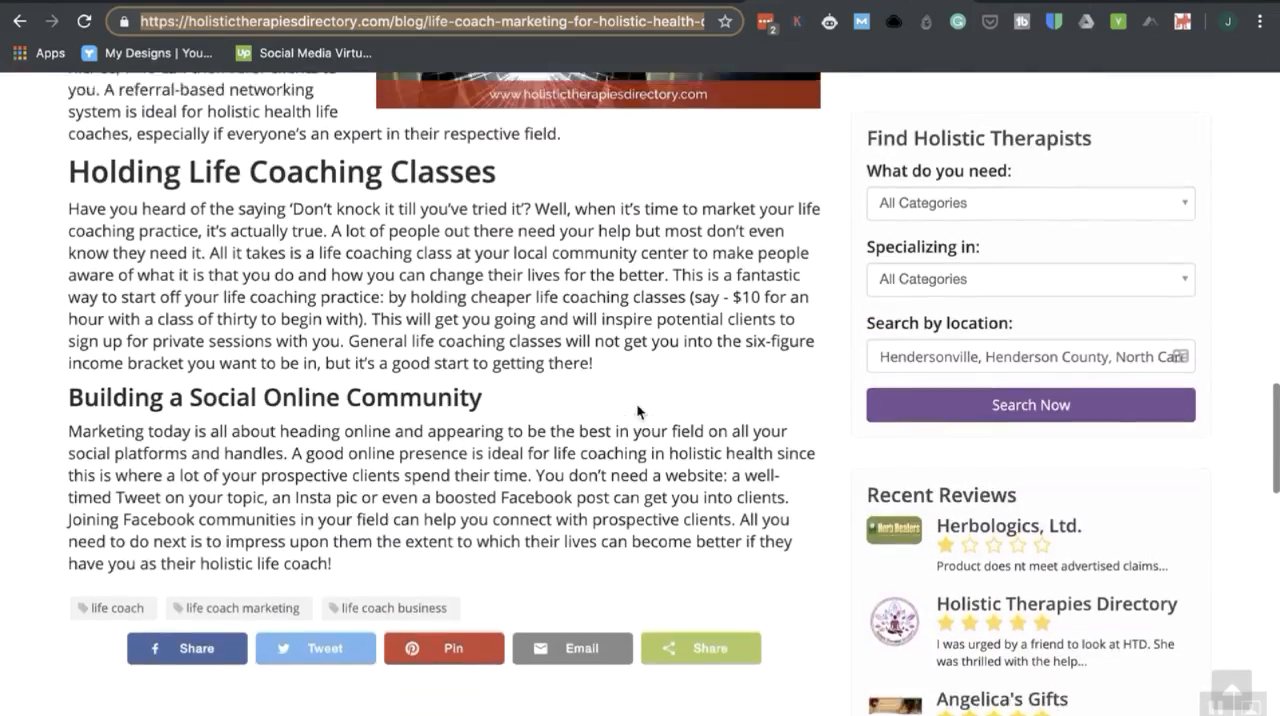
scroll(636, 403, "up", 3)
scroll(637, 410, "up", 1)
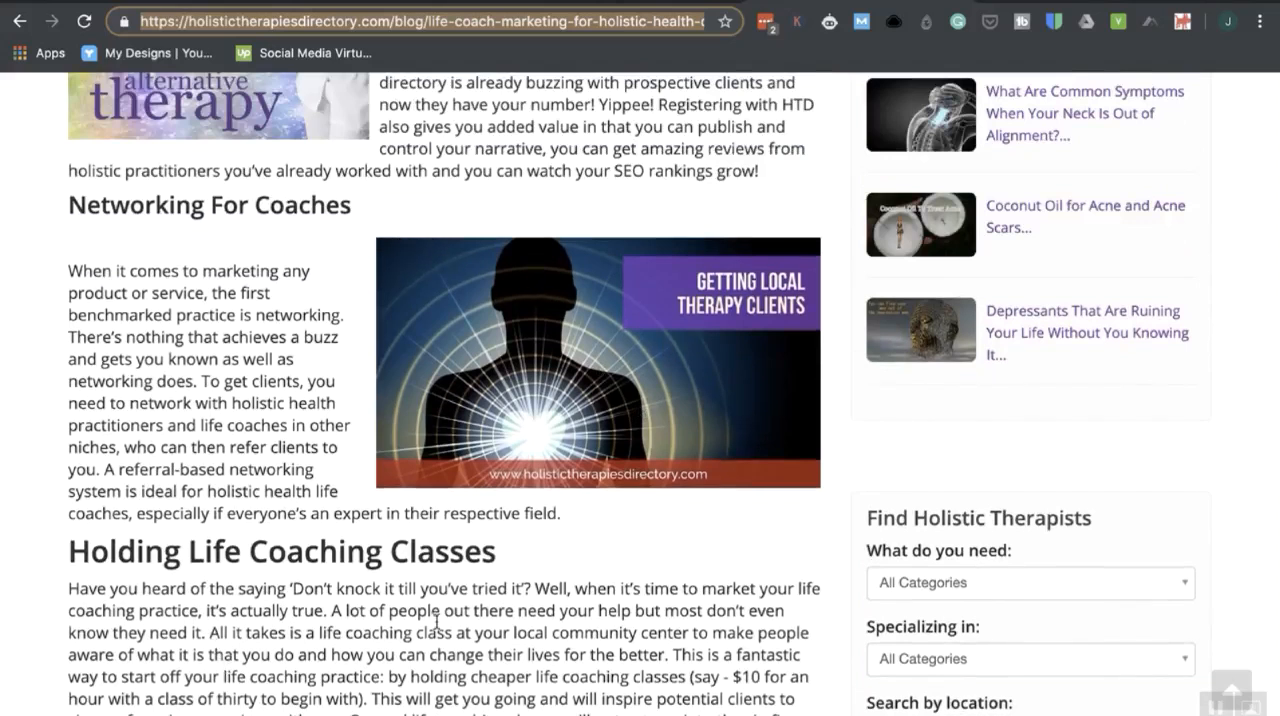
scroll(499, 649, "down", 1)
scroll(499, 649, "up", 1)
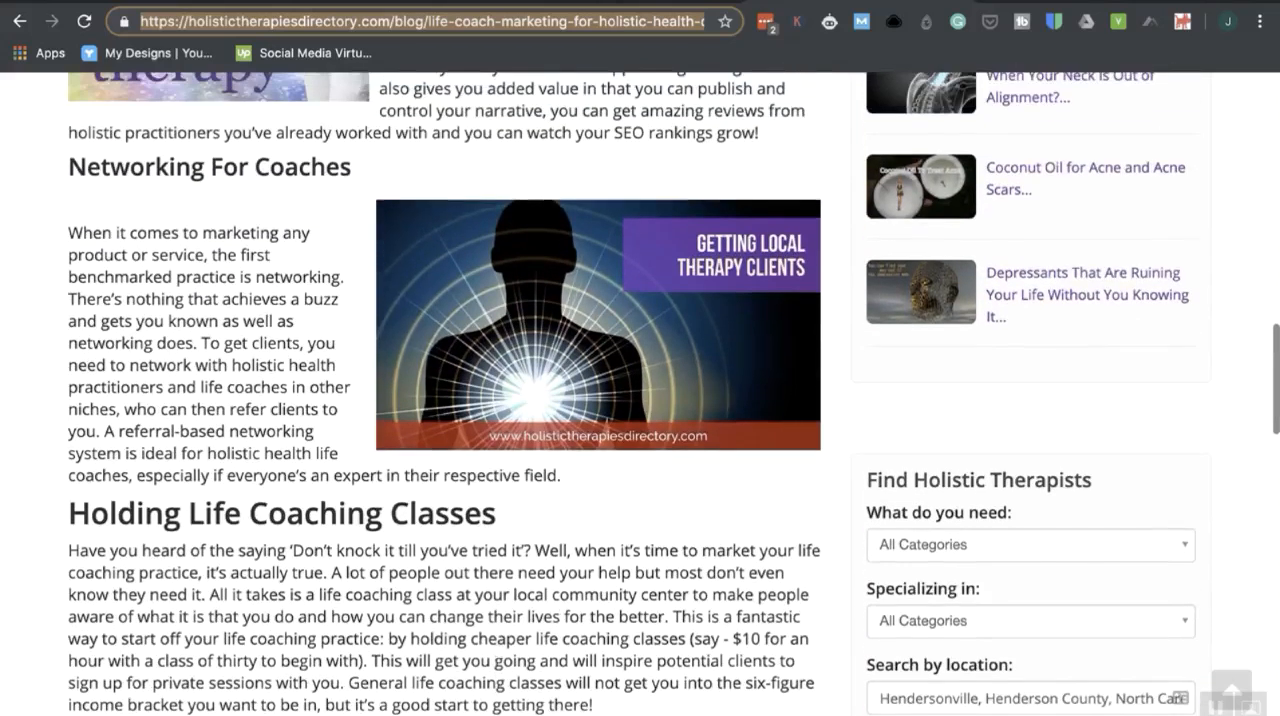